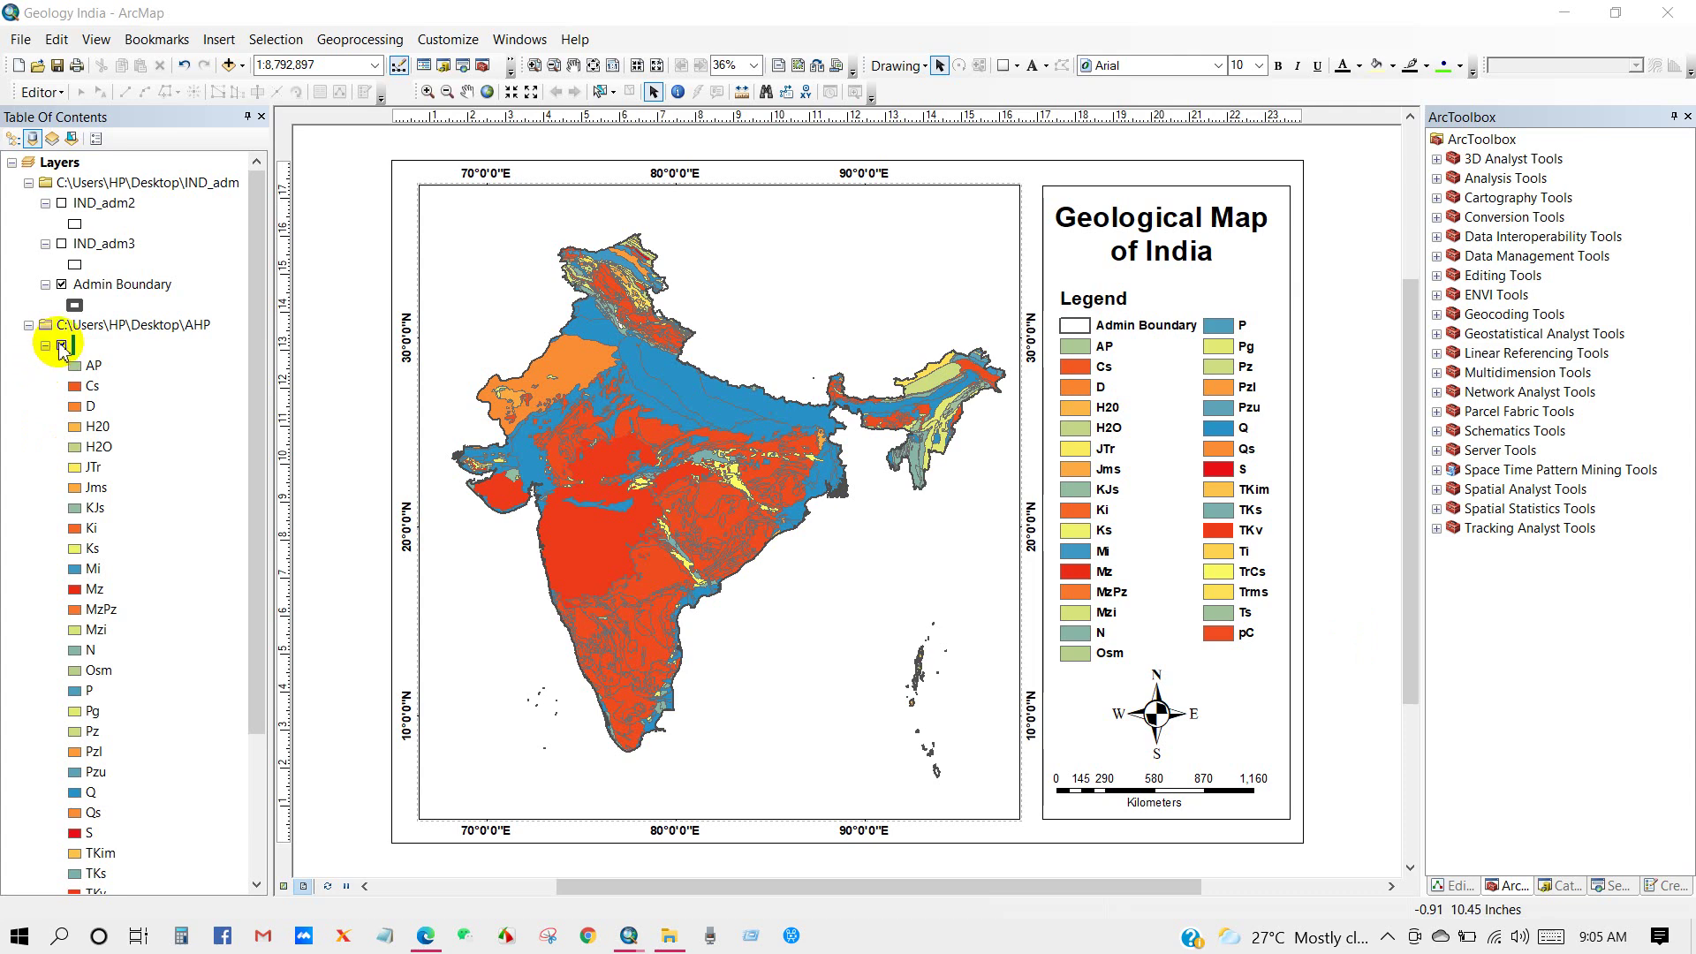
# Step: Briefly toggle the geology layer off and on, then search Google for 'world geologic maps usgs'
pyautogui.click(62, 346)
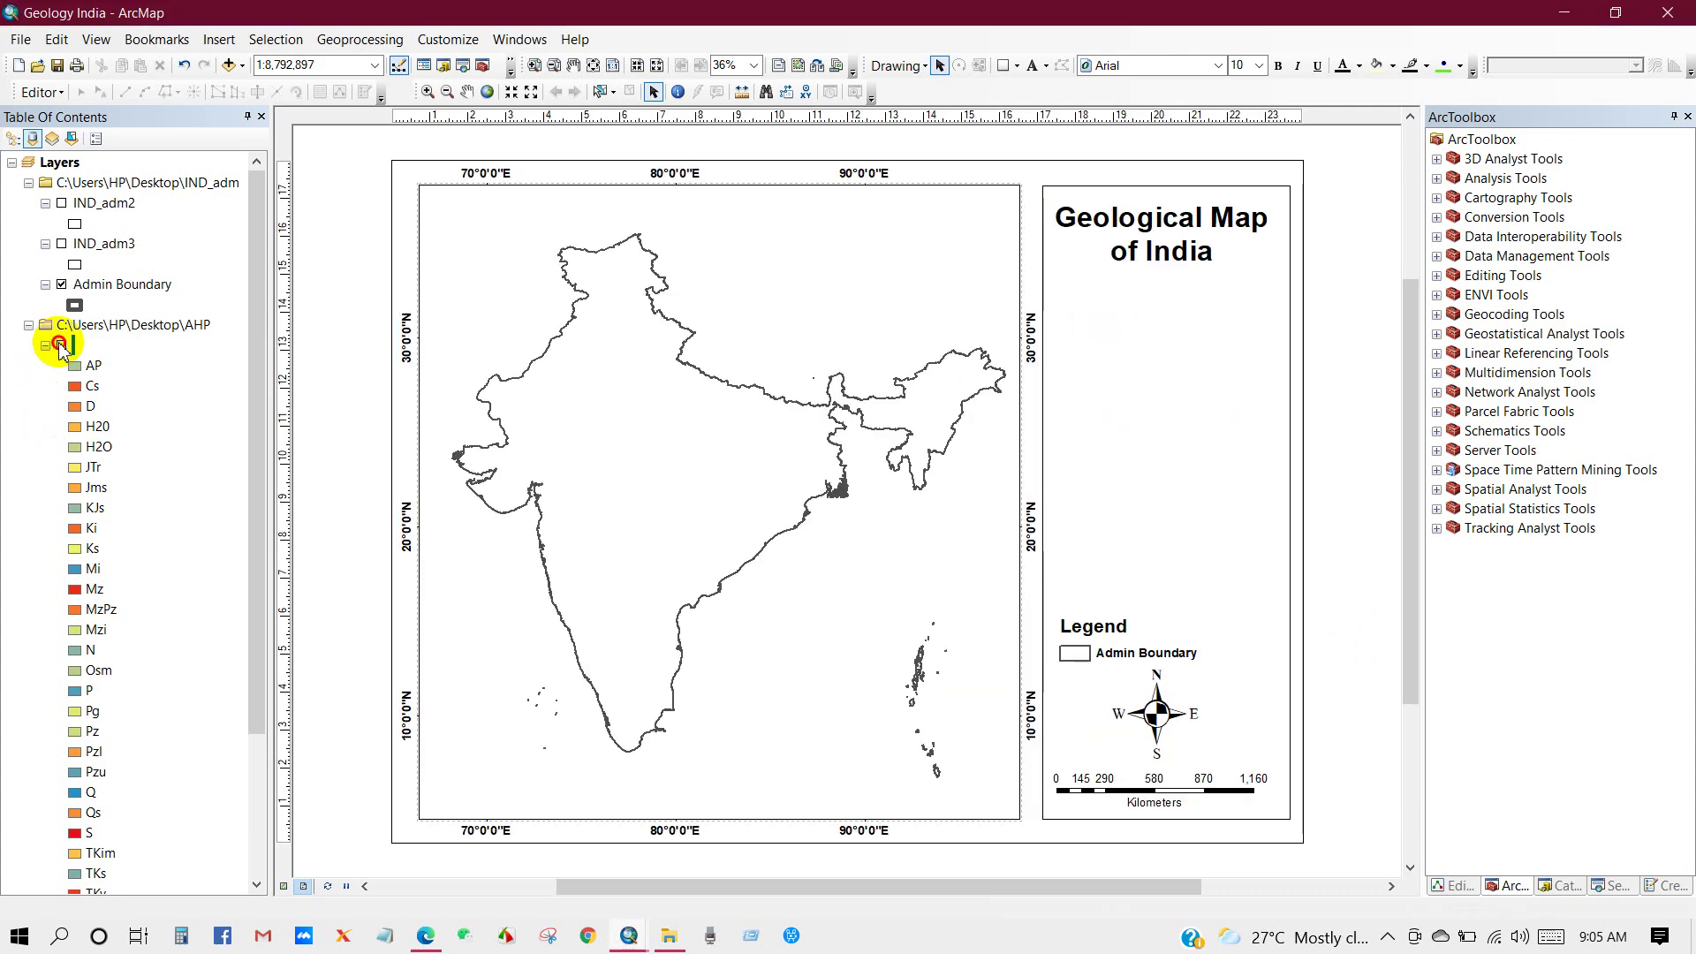
pyautogui.click(62, 346)
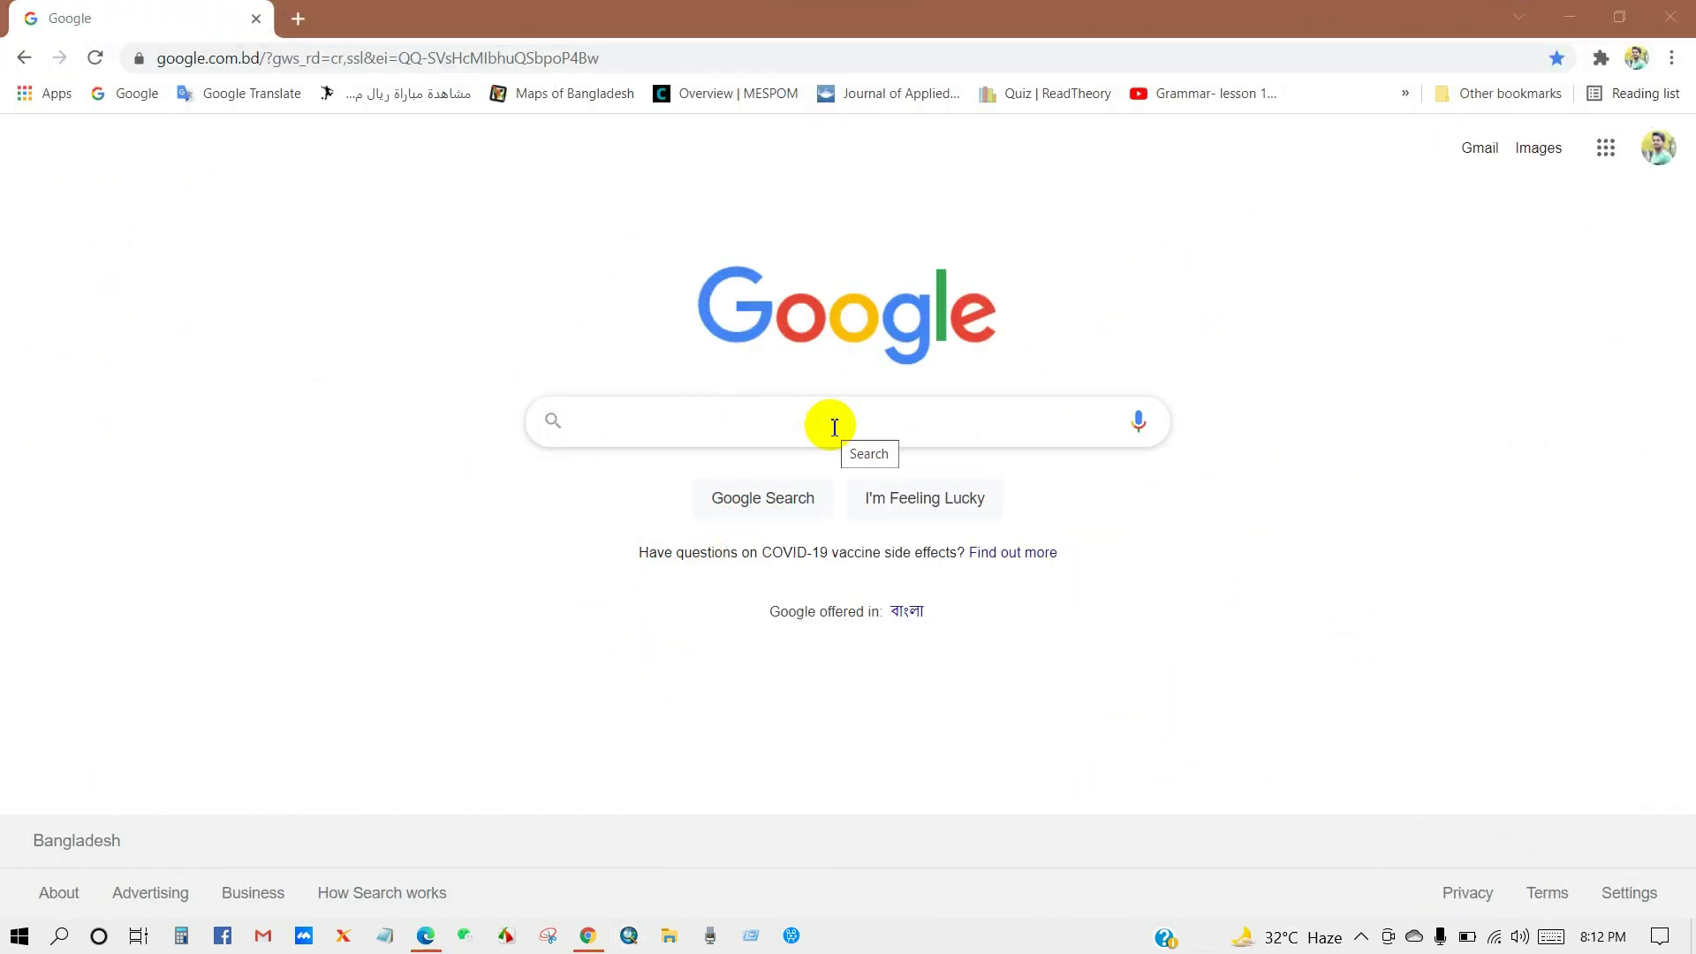
pyautogui.click(833, 427)
pyautogui.write('wo')
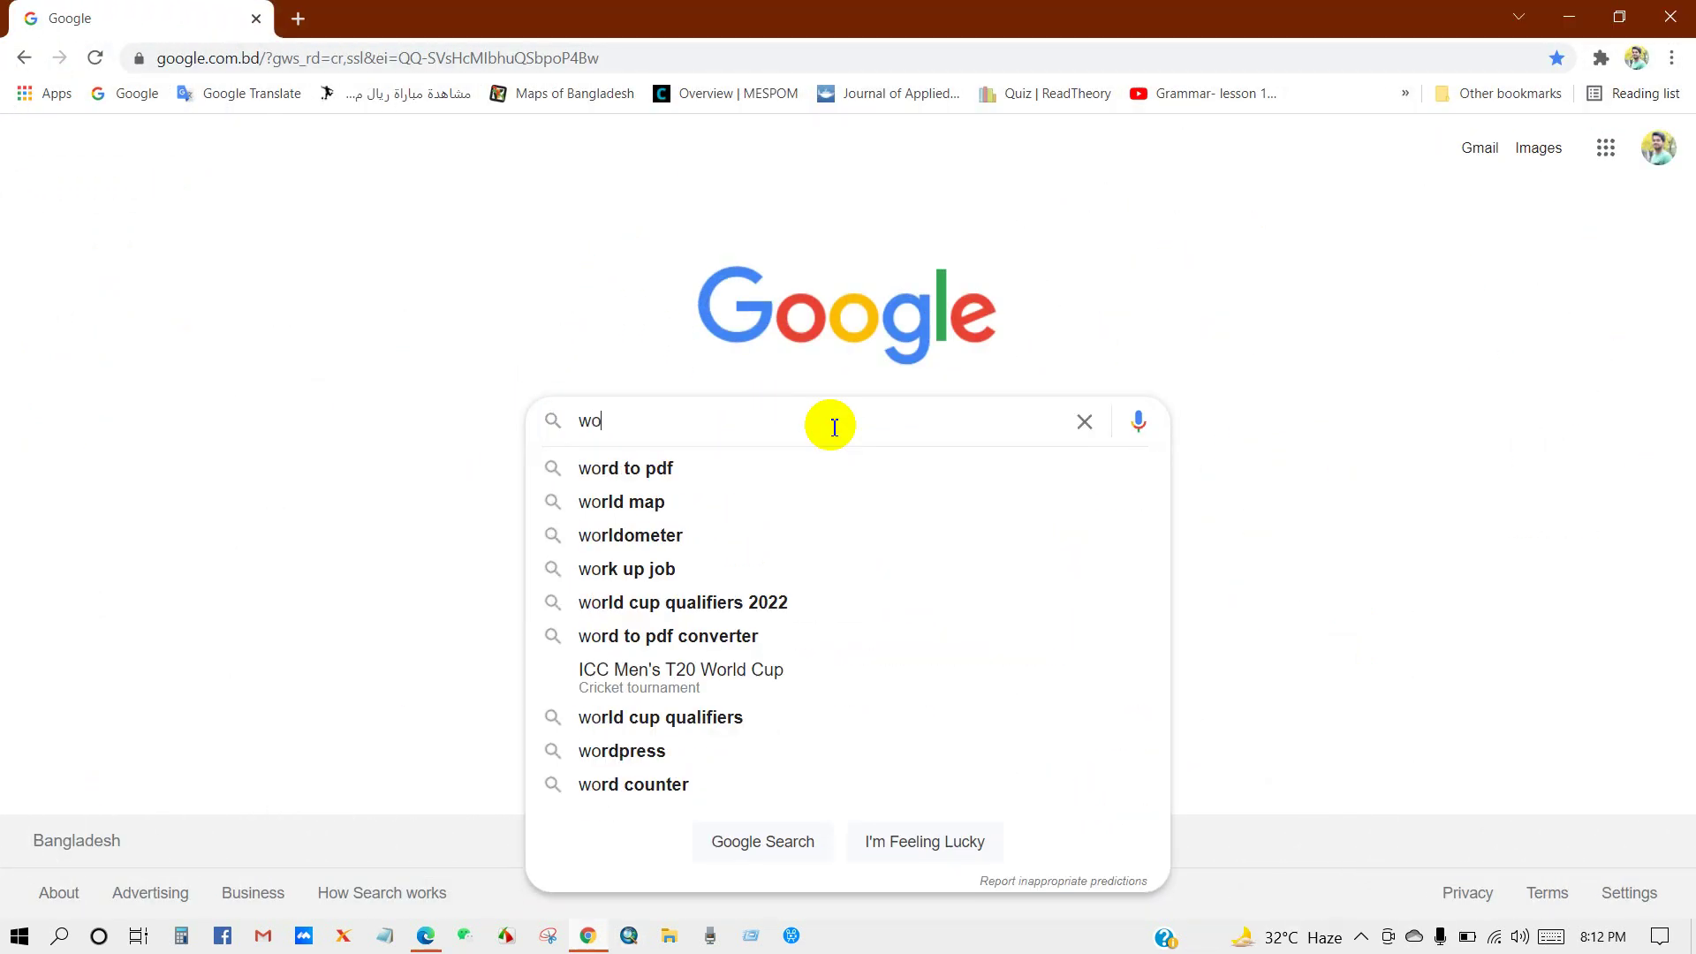
pyautogui.write('rld g')
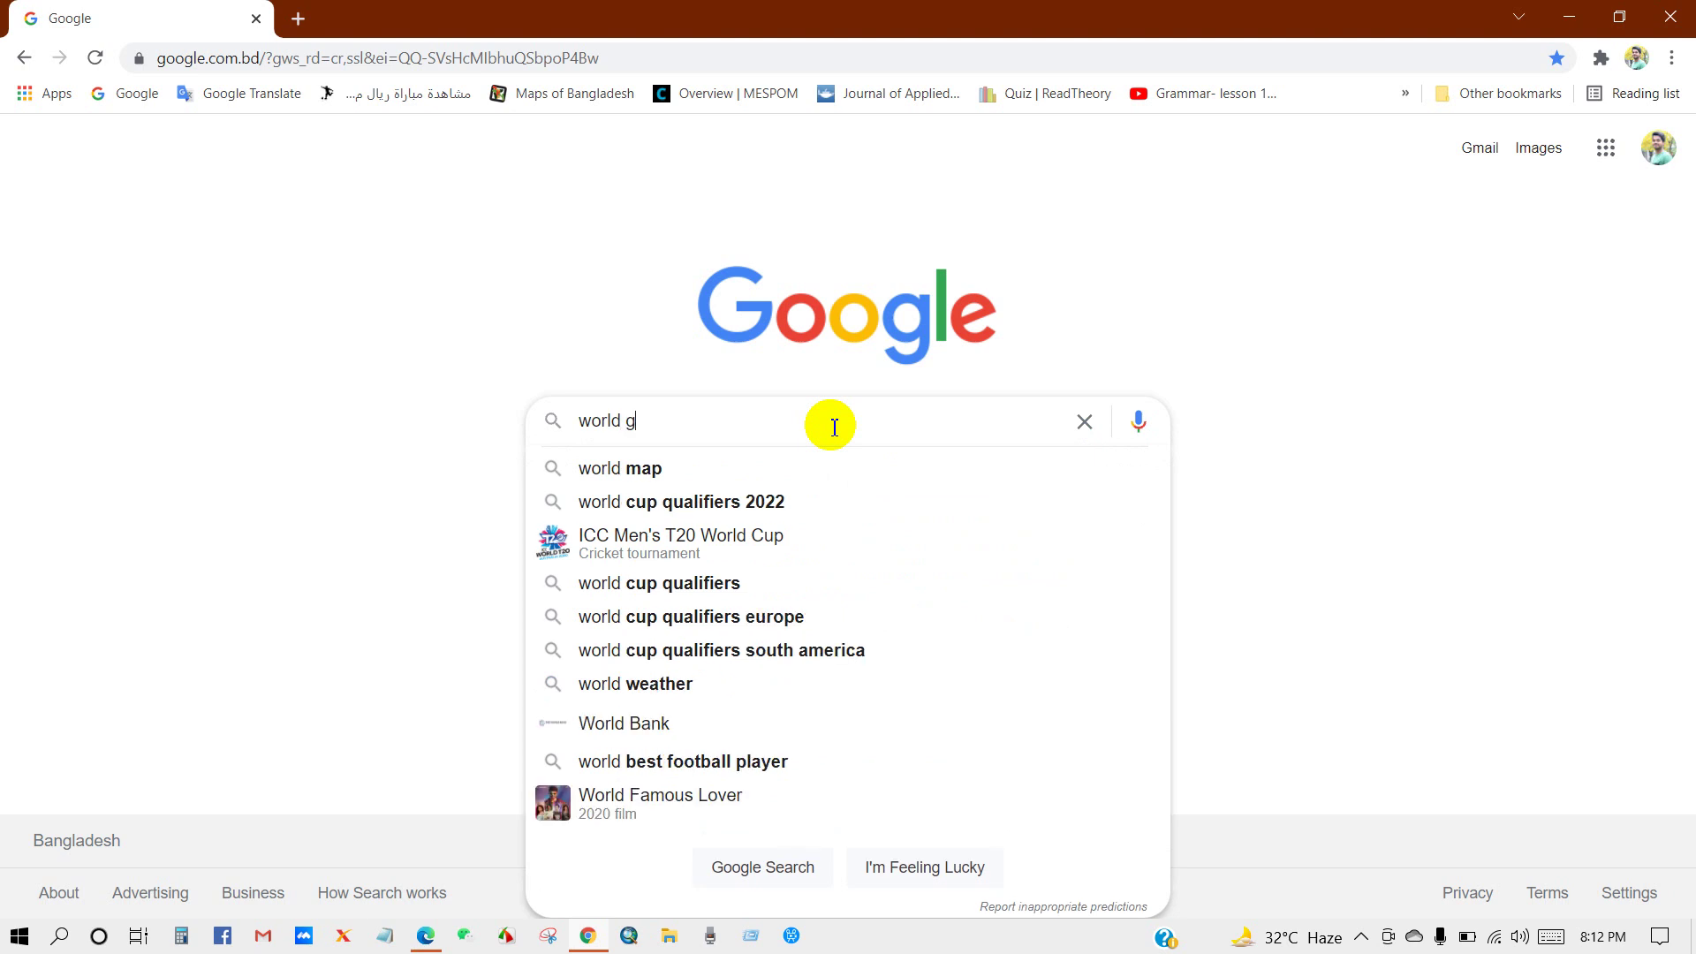
pyautogui.write('eol')
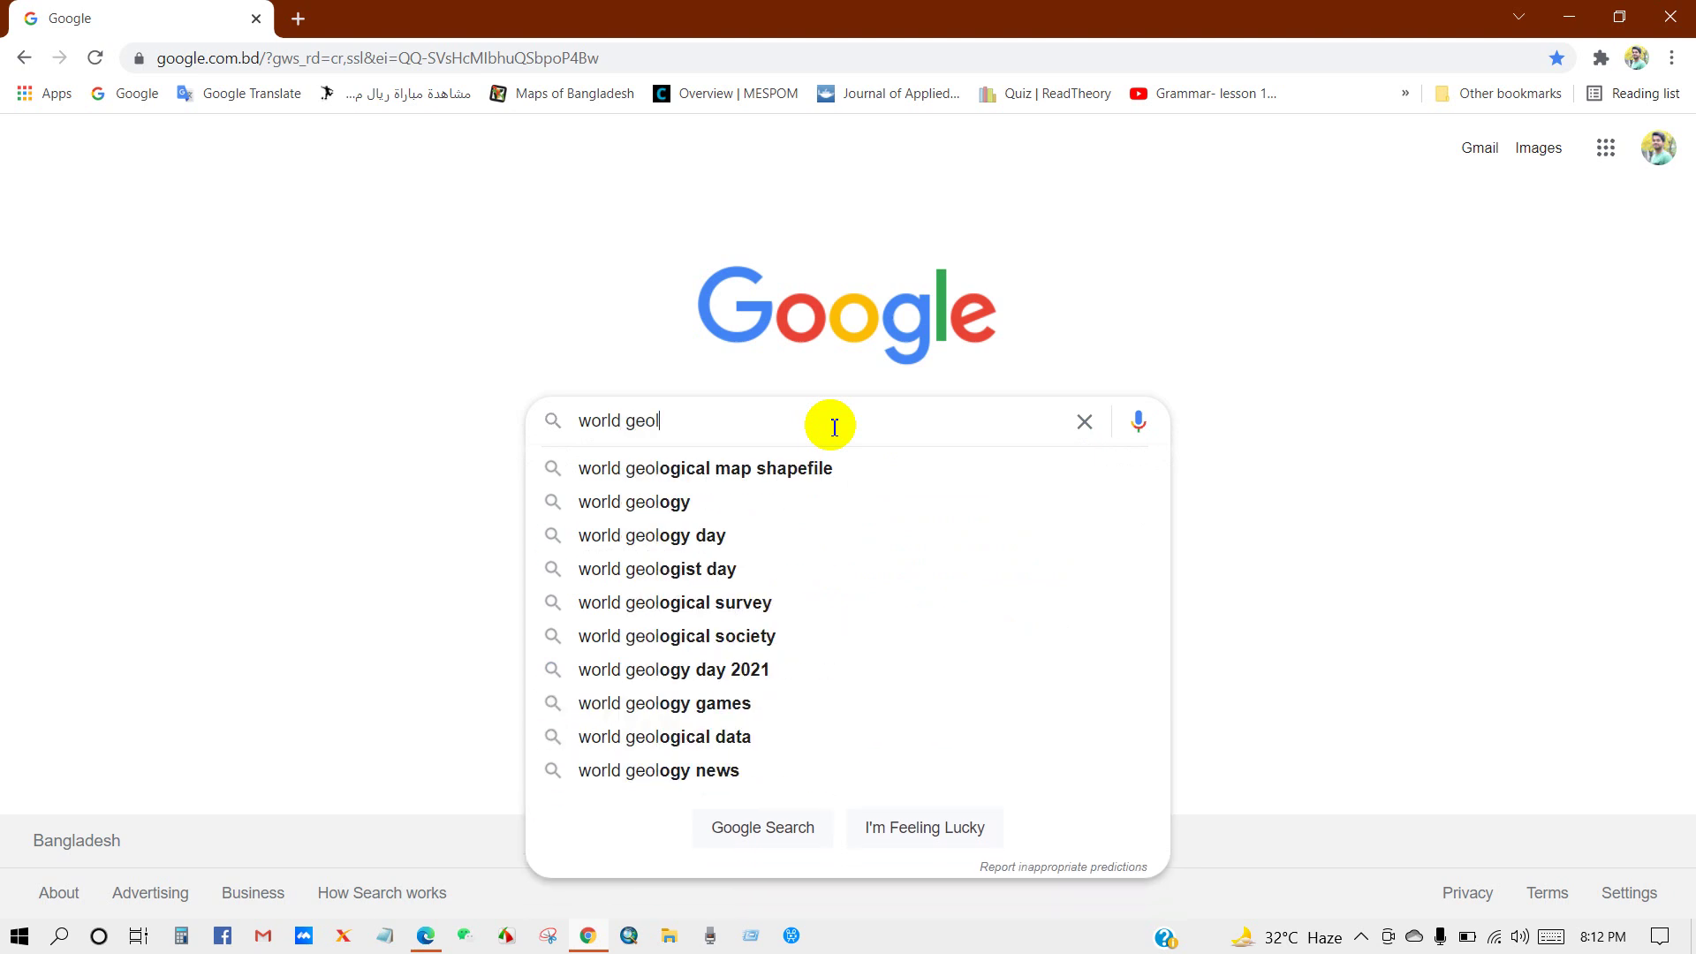
pyautogui.write('ogic')
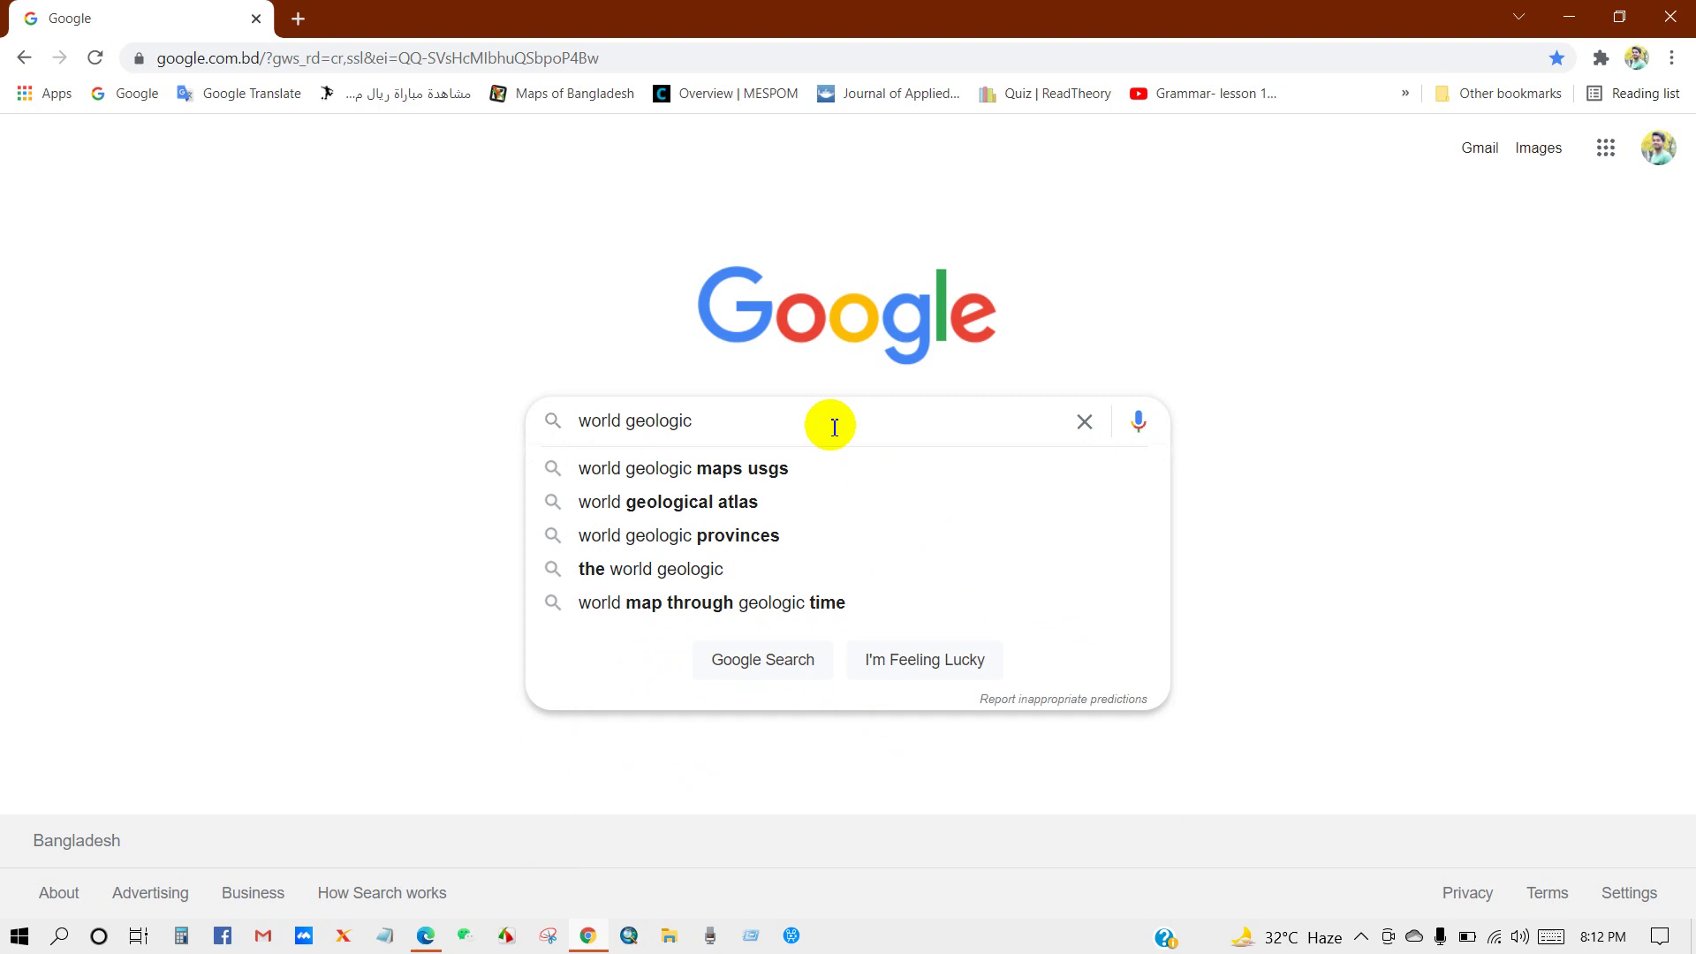
pyautogui.click(781, 475)
# Step: Open the 'World Geologic Maps - USGS' result in a new browser tab
pyautogui.moveTo(413, 171); pyautogui.dragTo(125, 182)
pyautogui.click(436, 167)
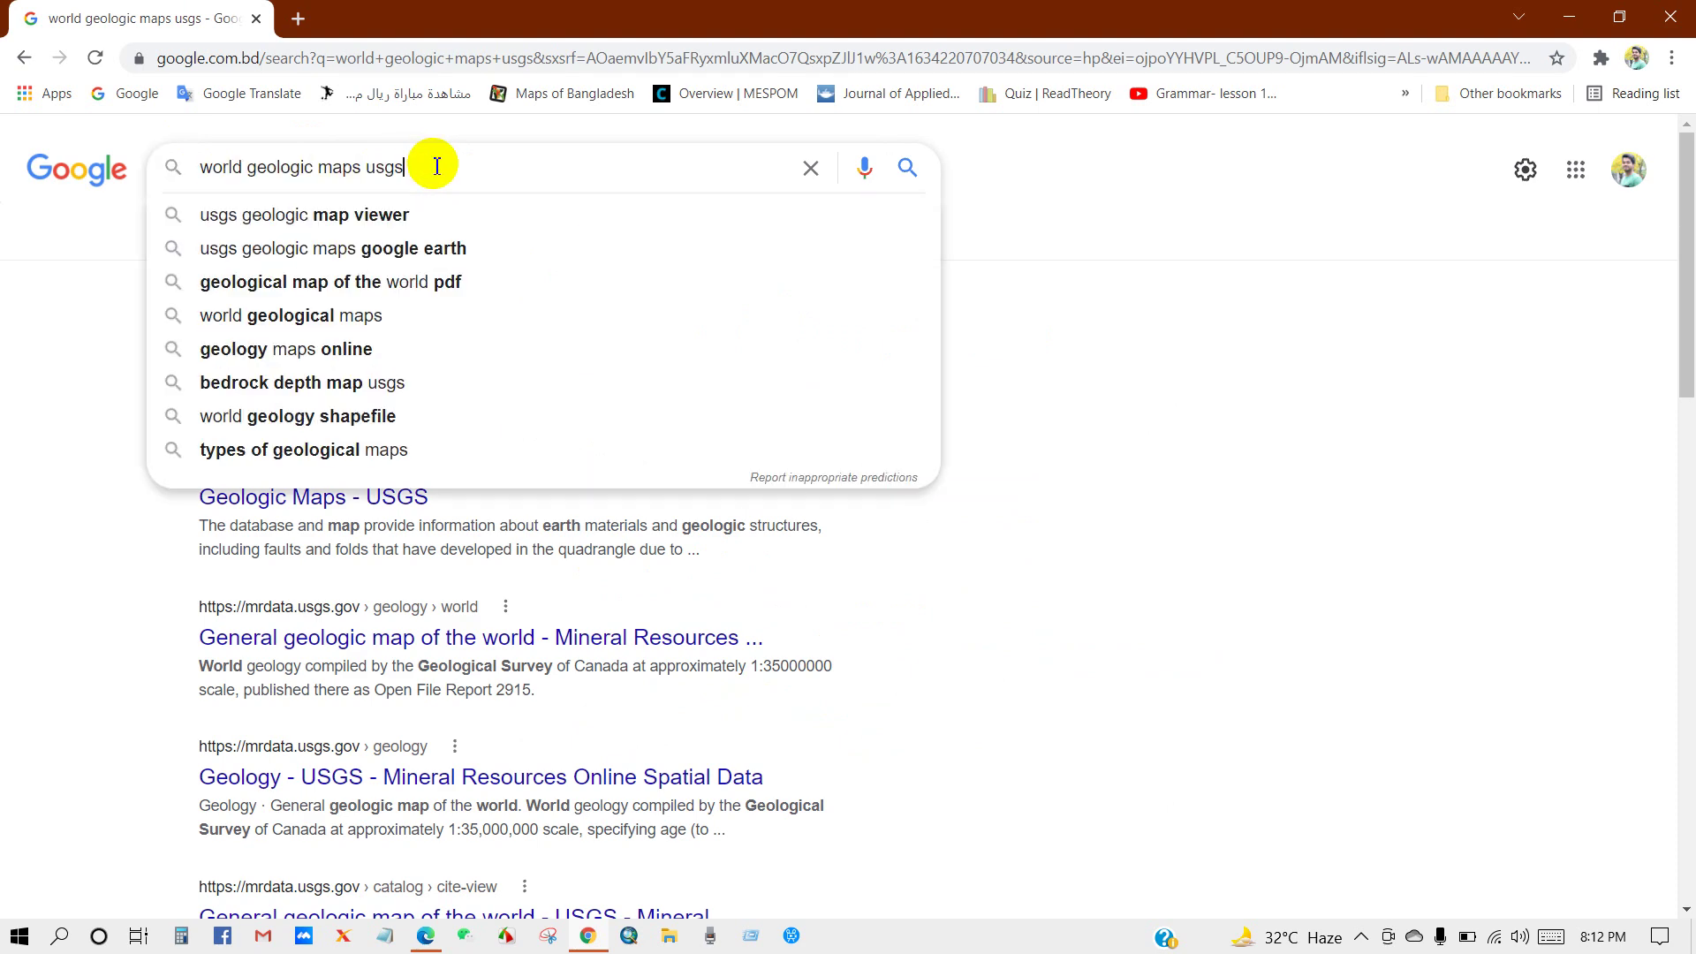
pyautogui.click(108, 393)
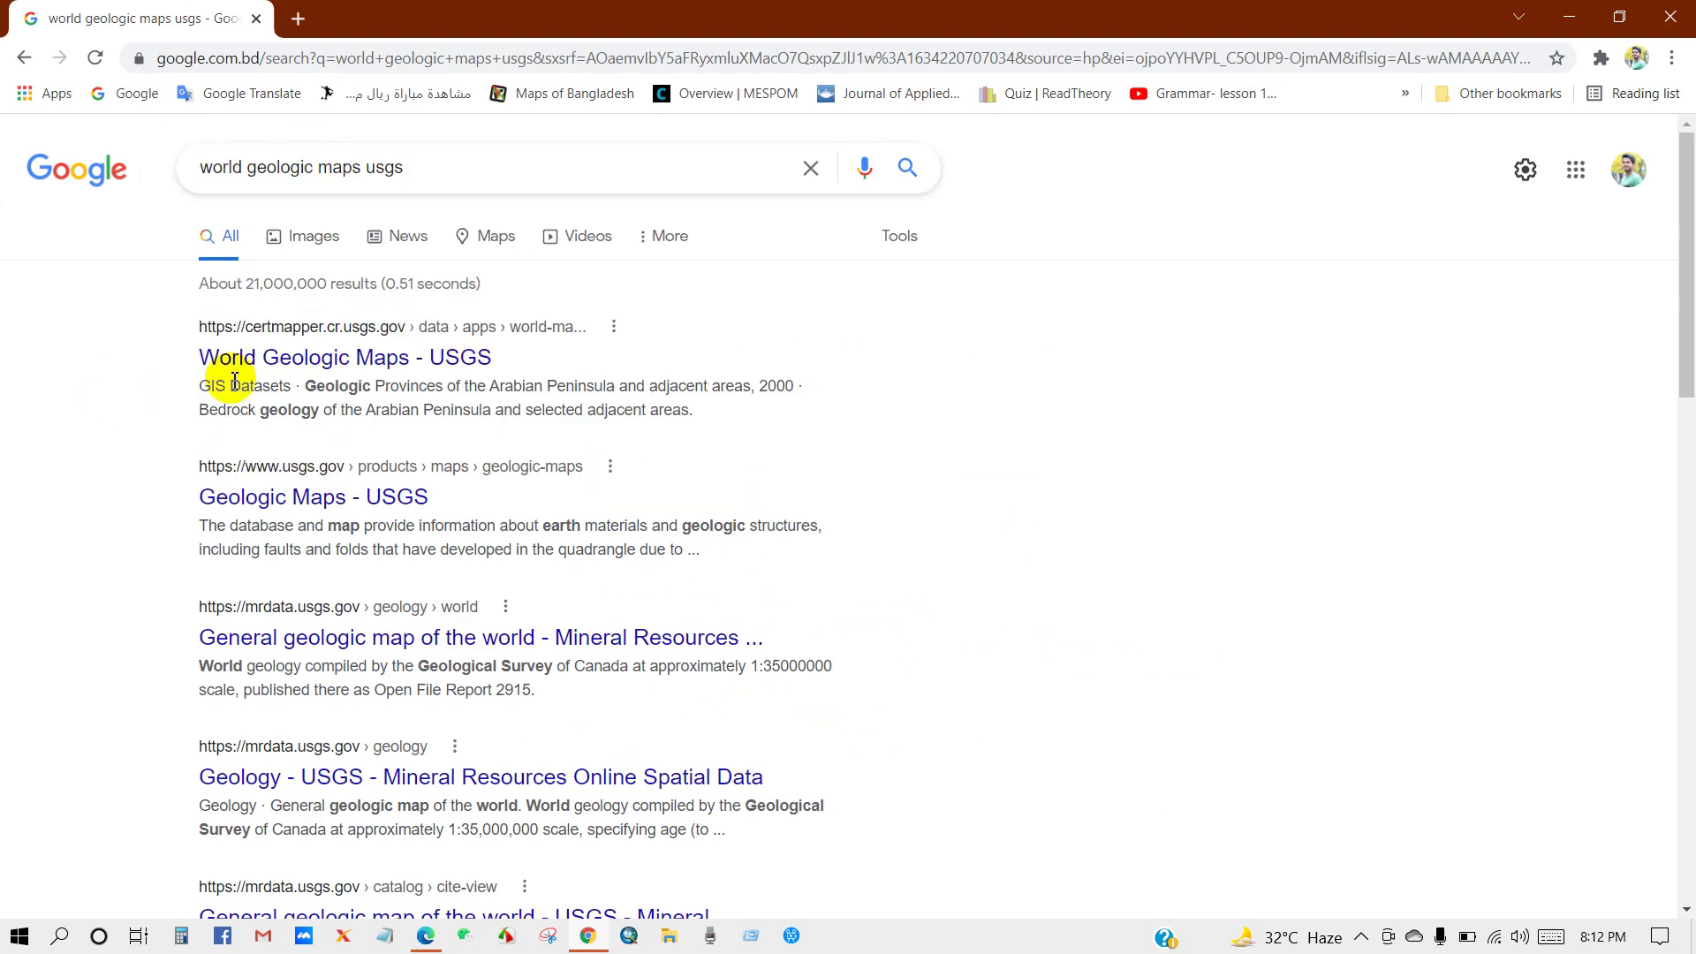
pyautogui.rightClick(285, 364)
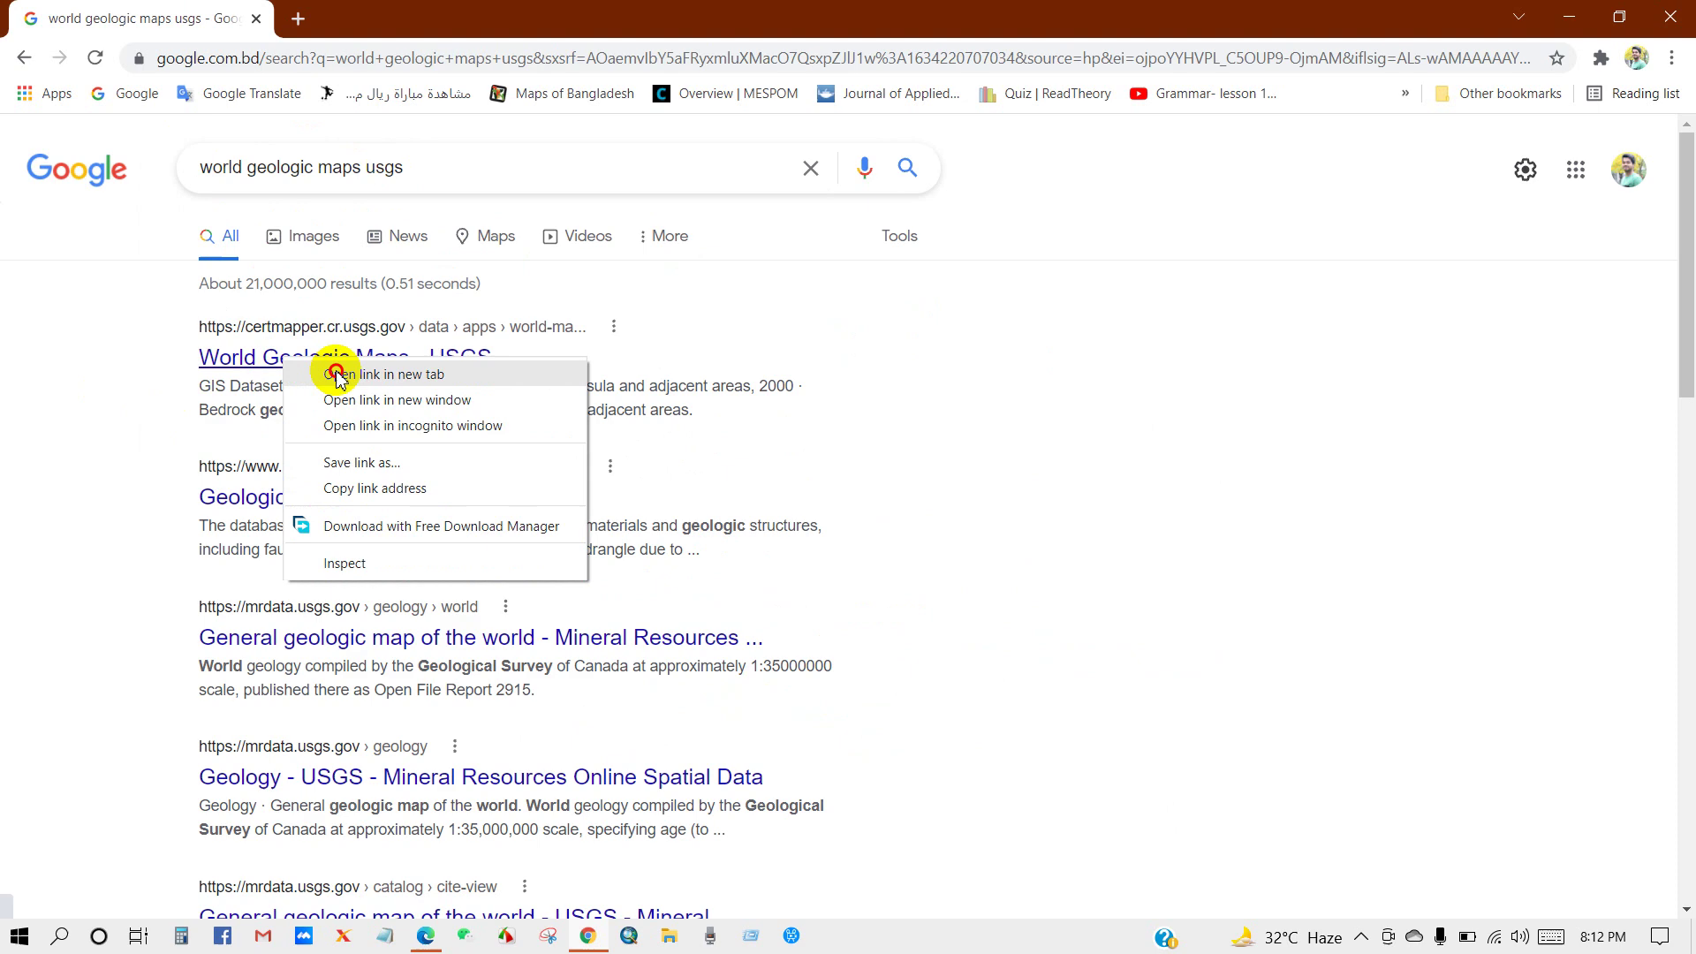
pyautogui.click(337, 371)
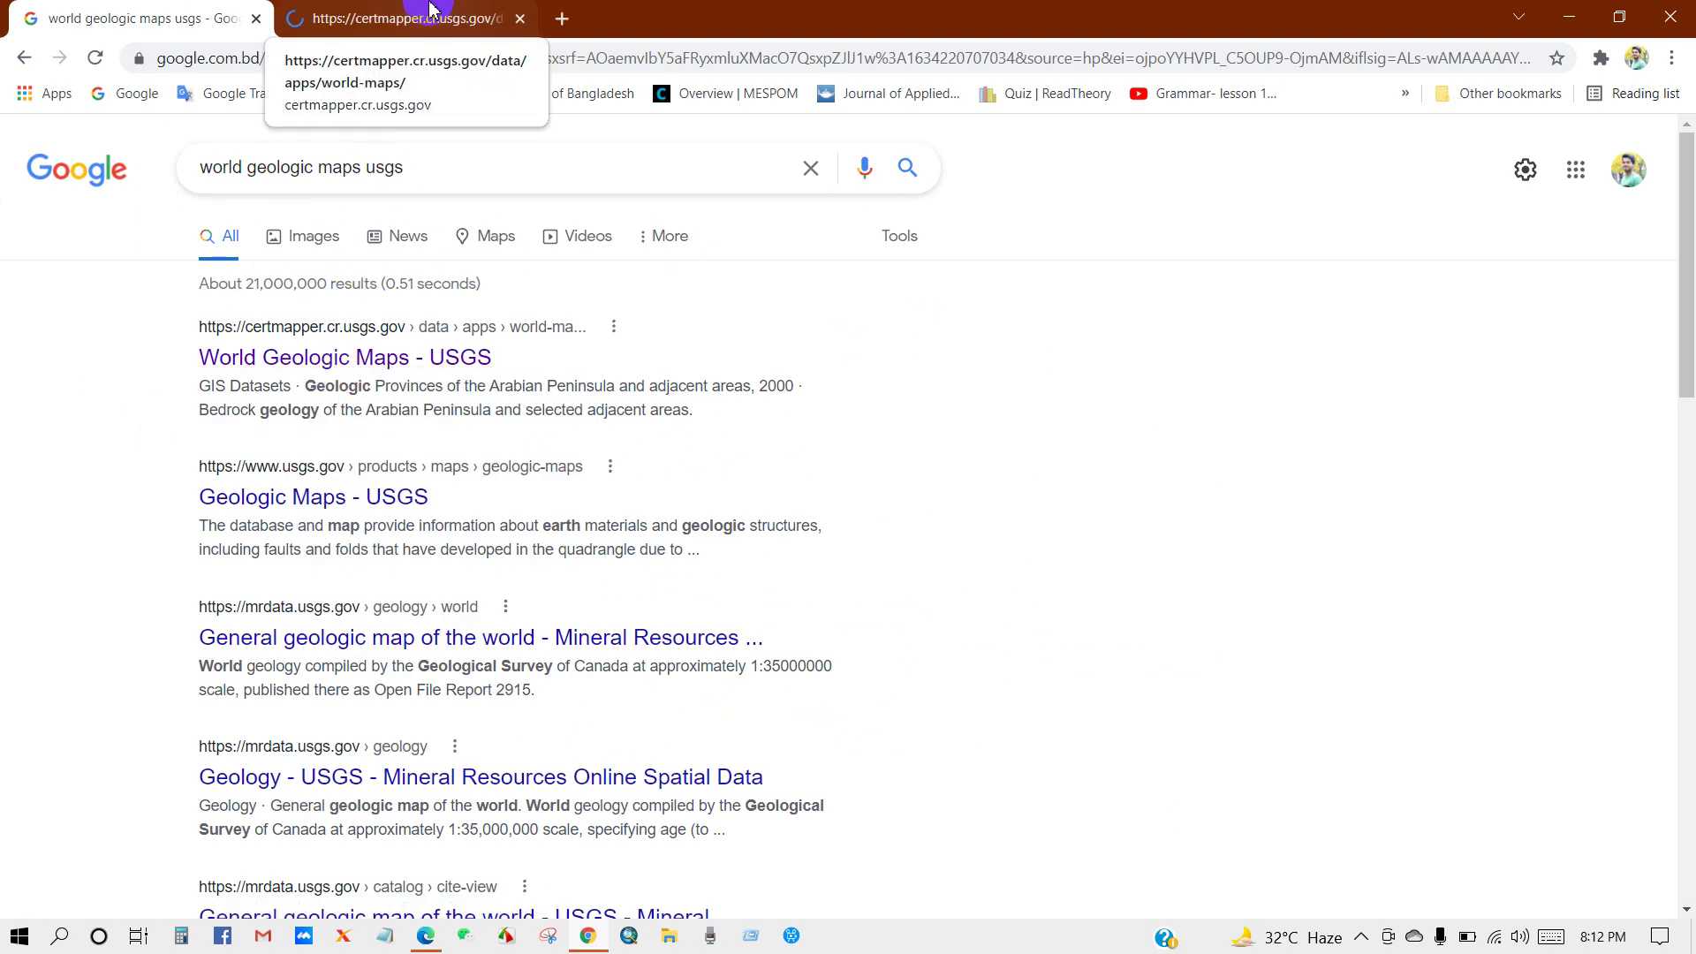
# Step: On the USGS page, scroll past Gulf of Mexico, Iran and South America to South Asia
pyautogui.click(433, 10)
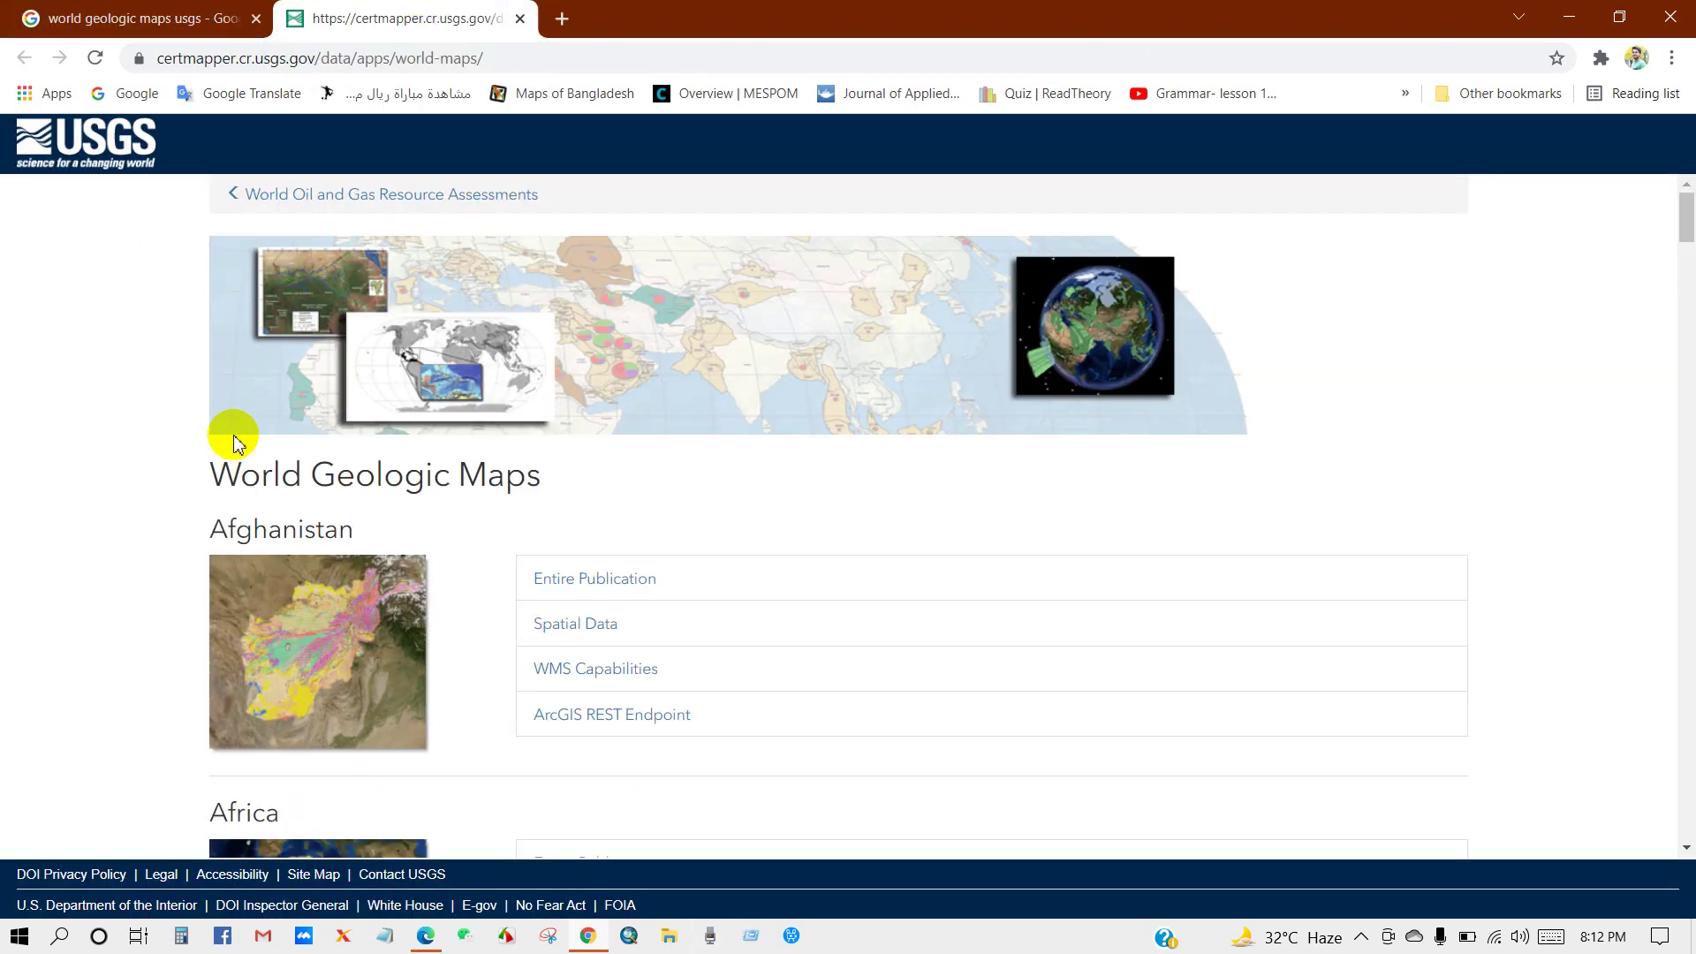
pyautogui.scroll(-2, 195, 347)
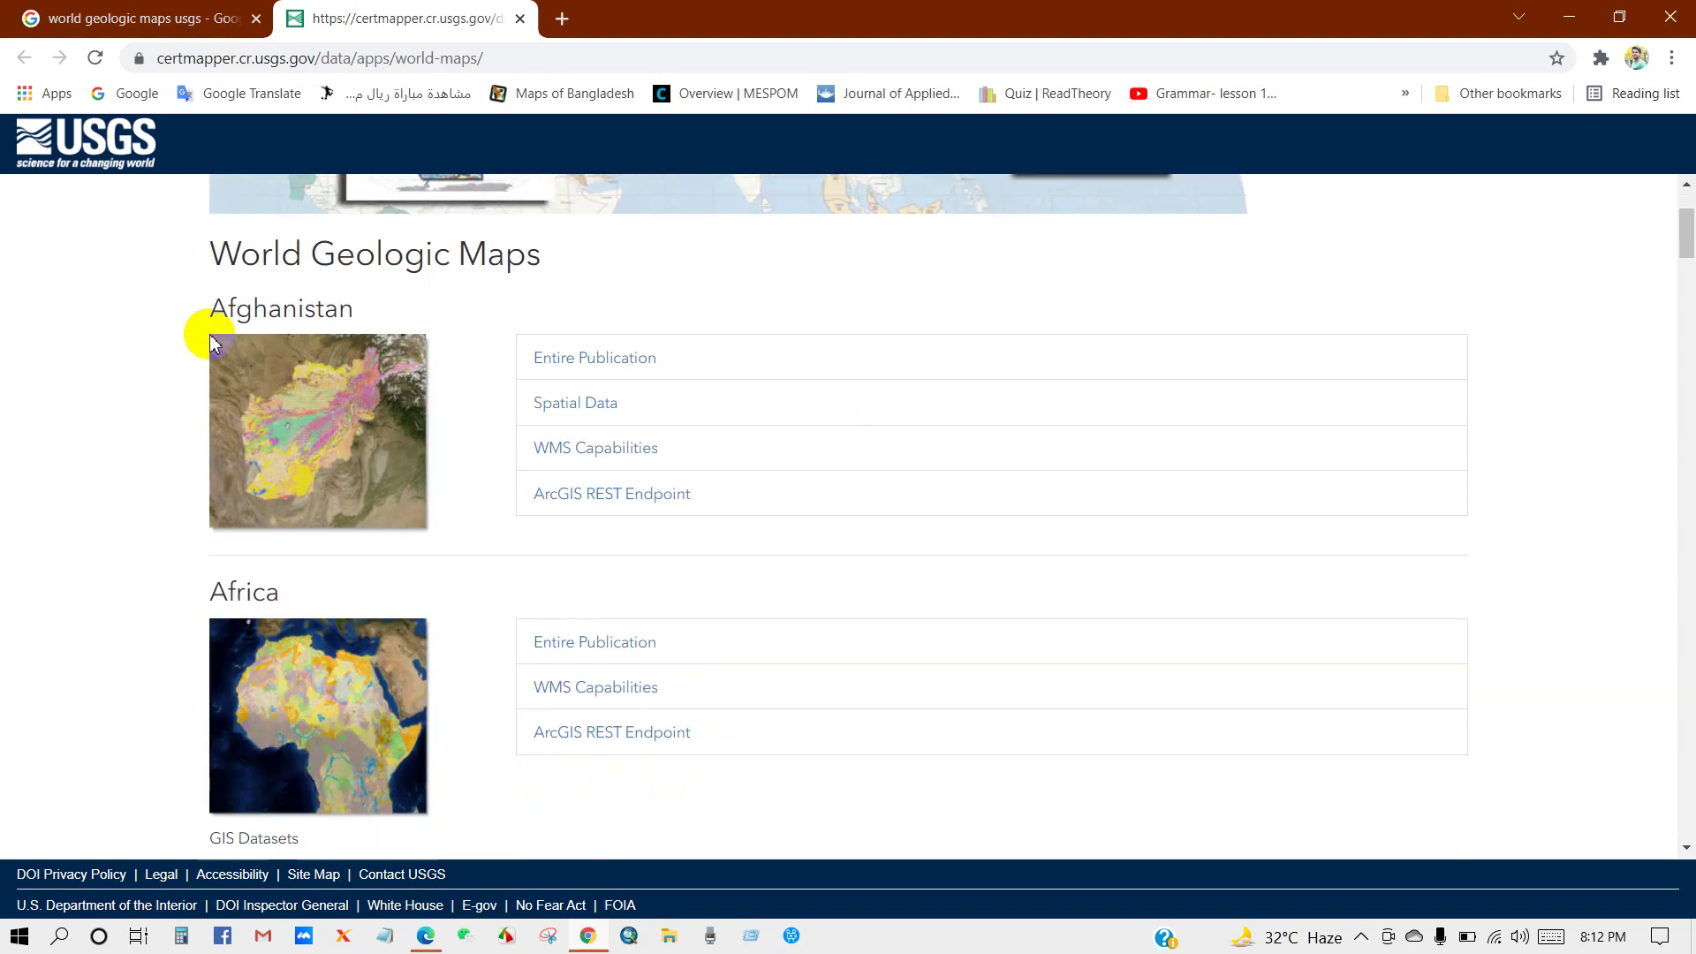
pyautogui.scroll(-2, 198, 398)
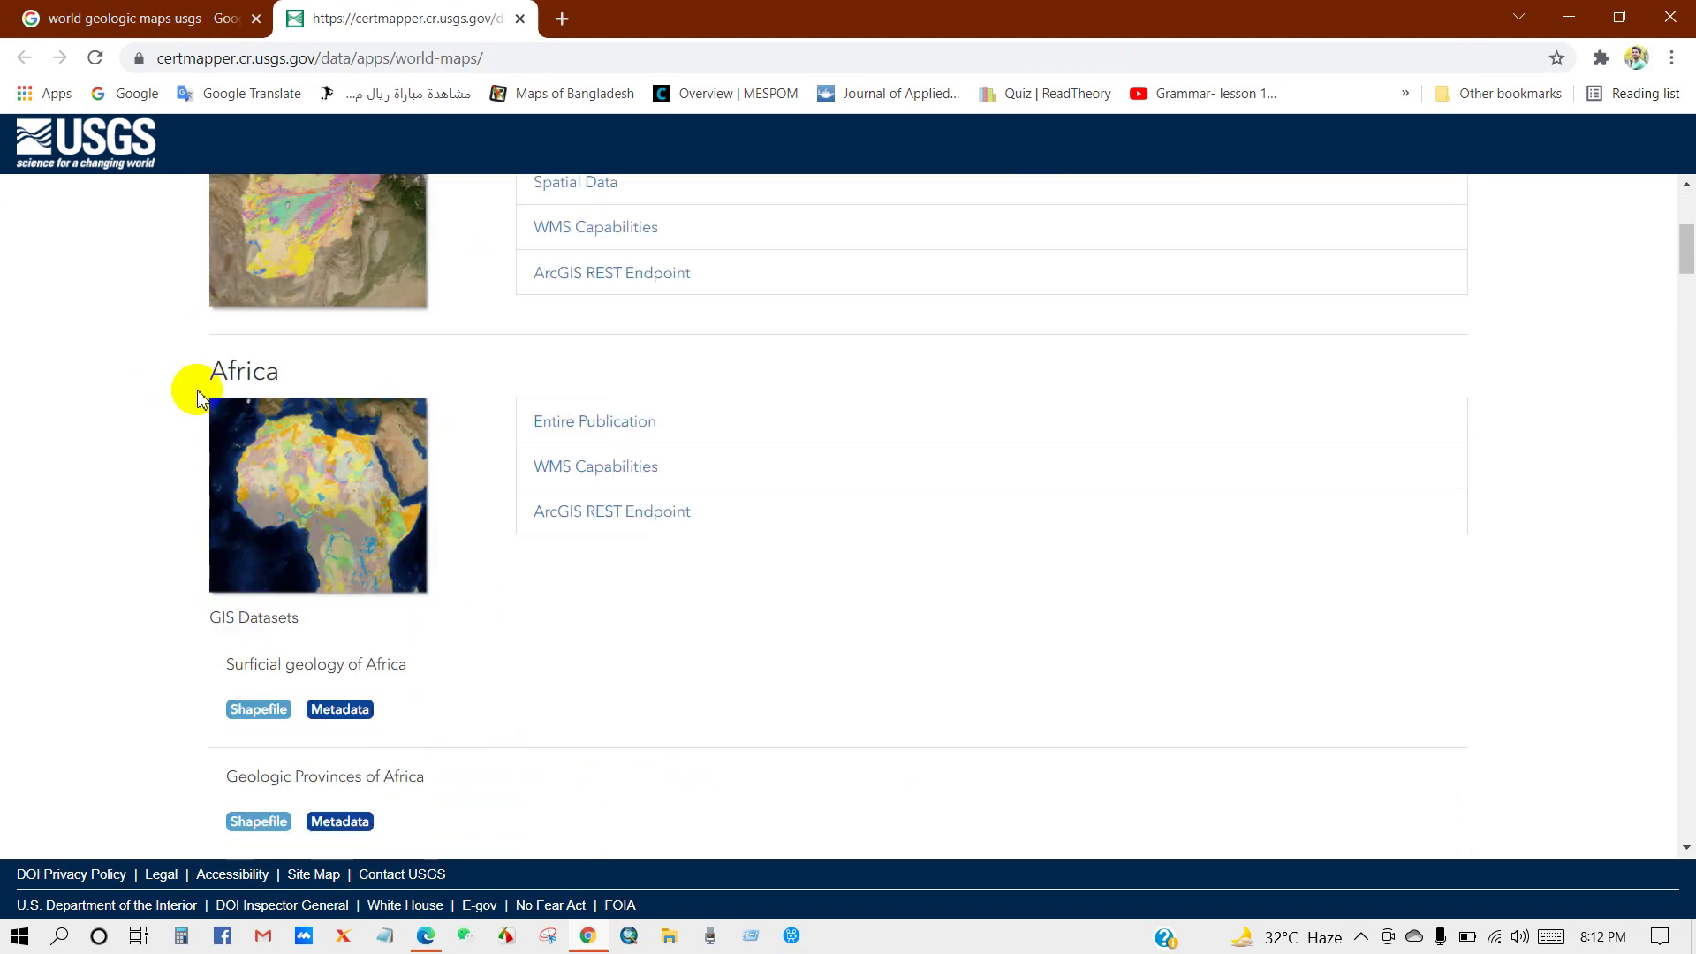
pyautogui.scroll(-2, 199, 521)
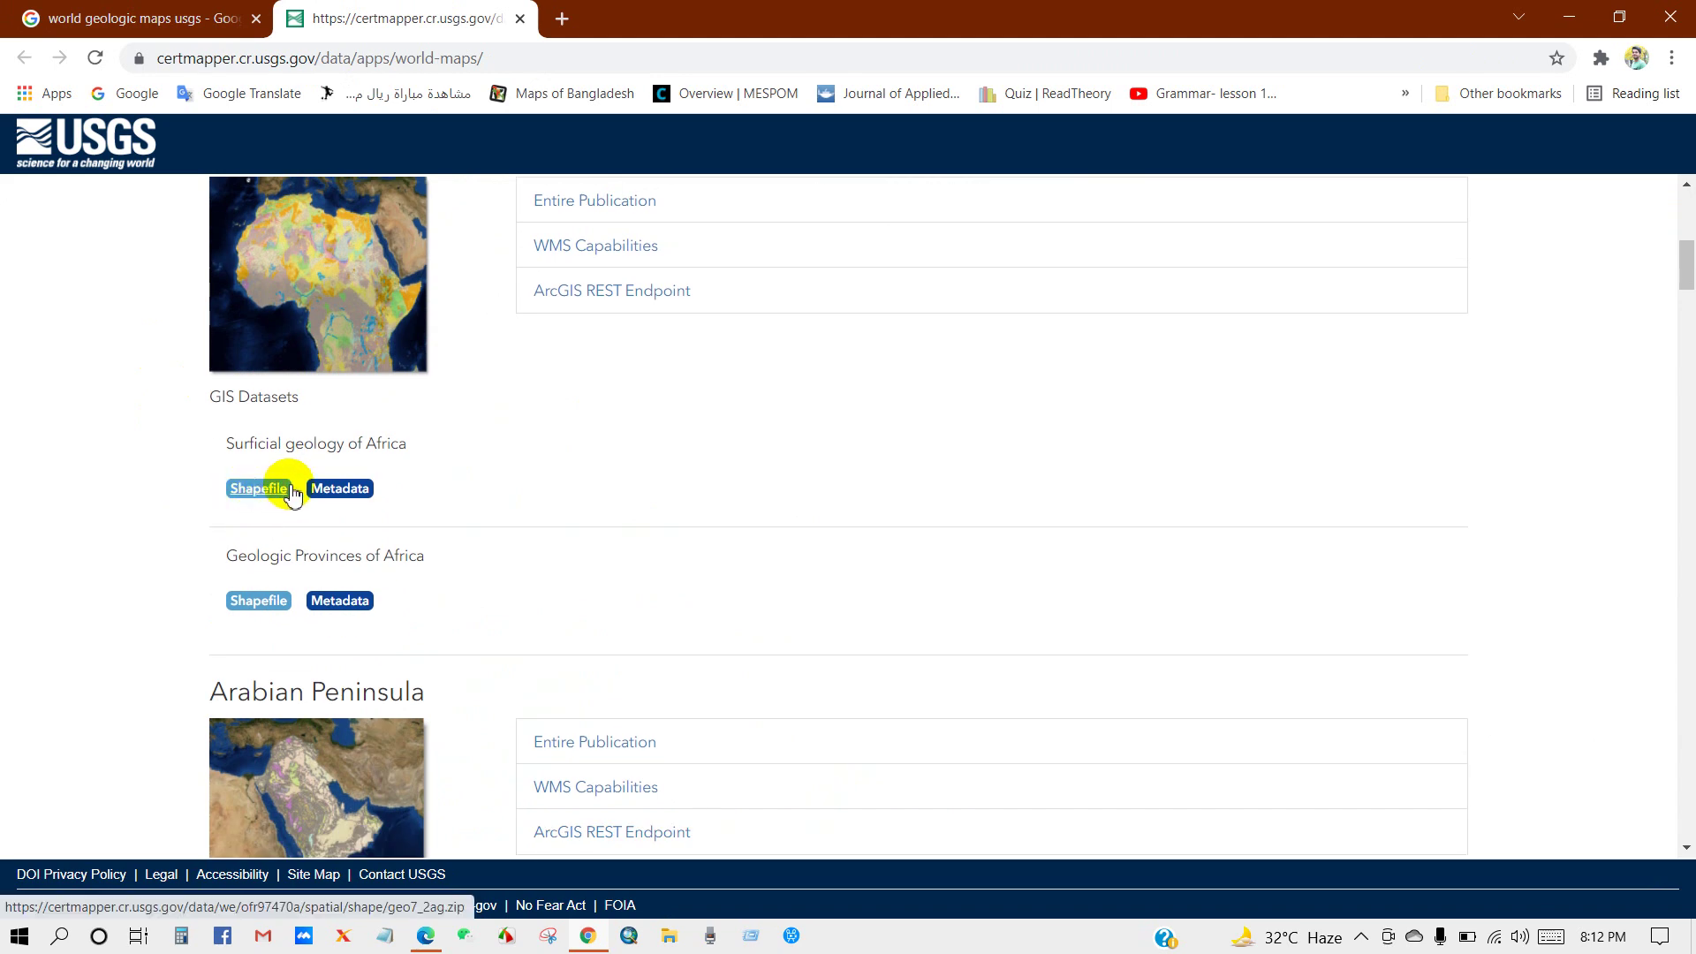
pyautogui.scroll(-2, 140, 474)
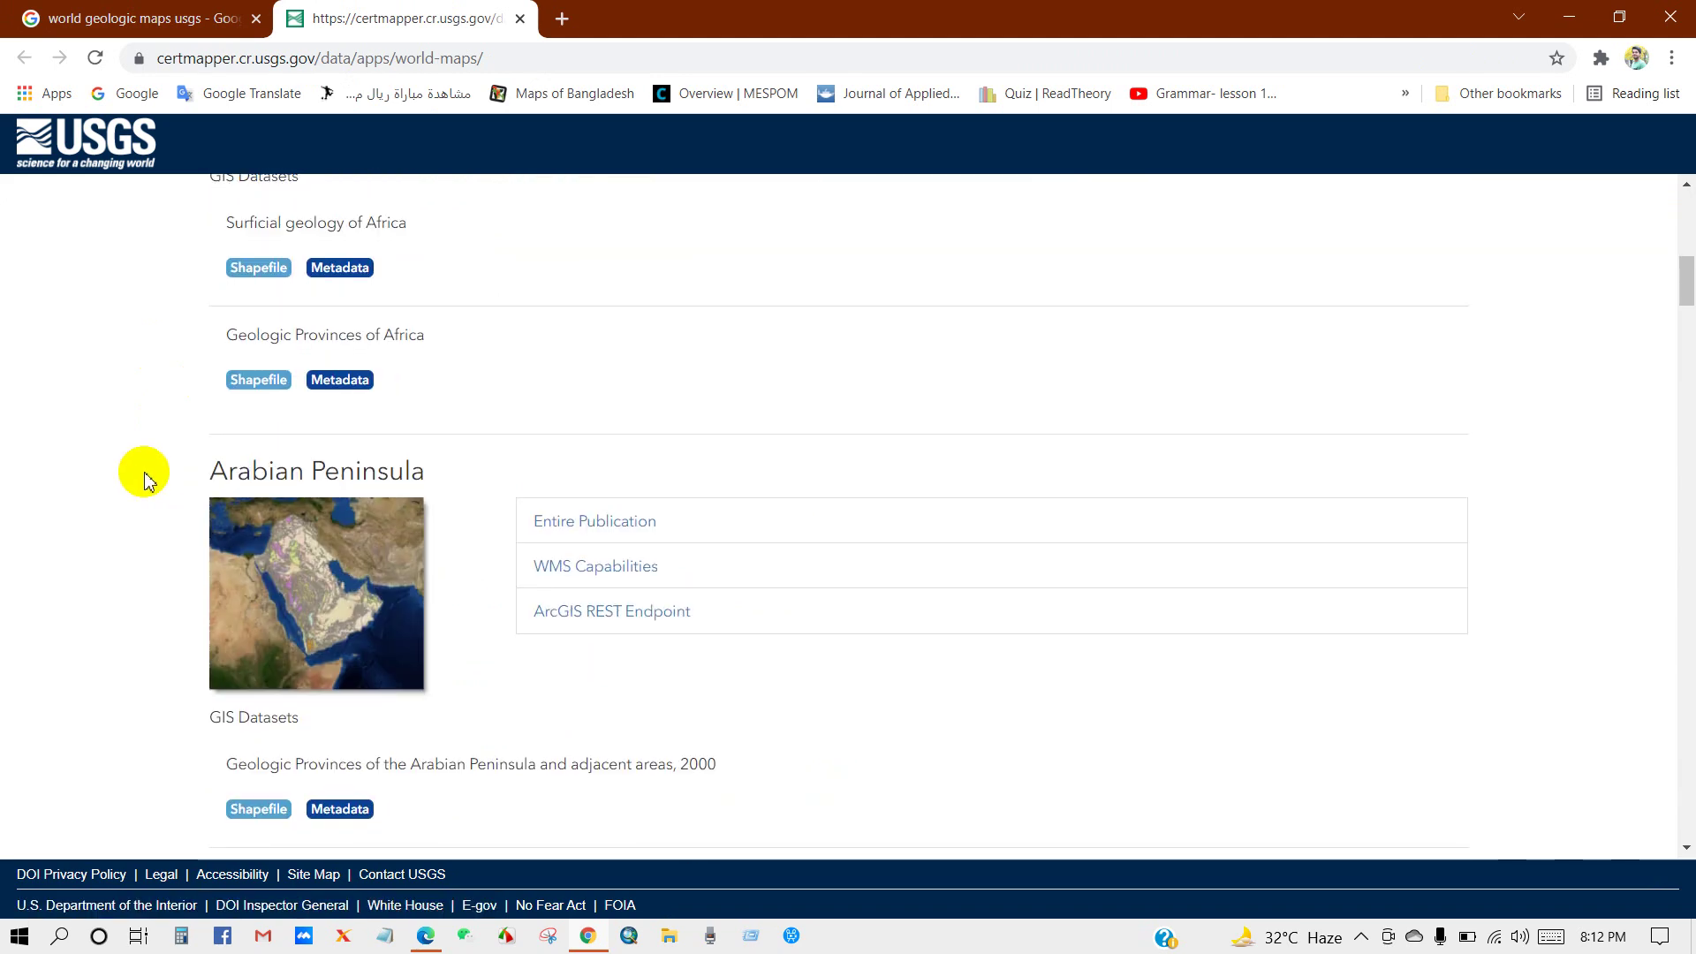
pyautogui.scroll(-6, 155, 500)
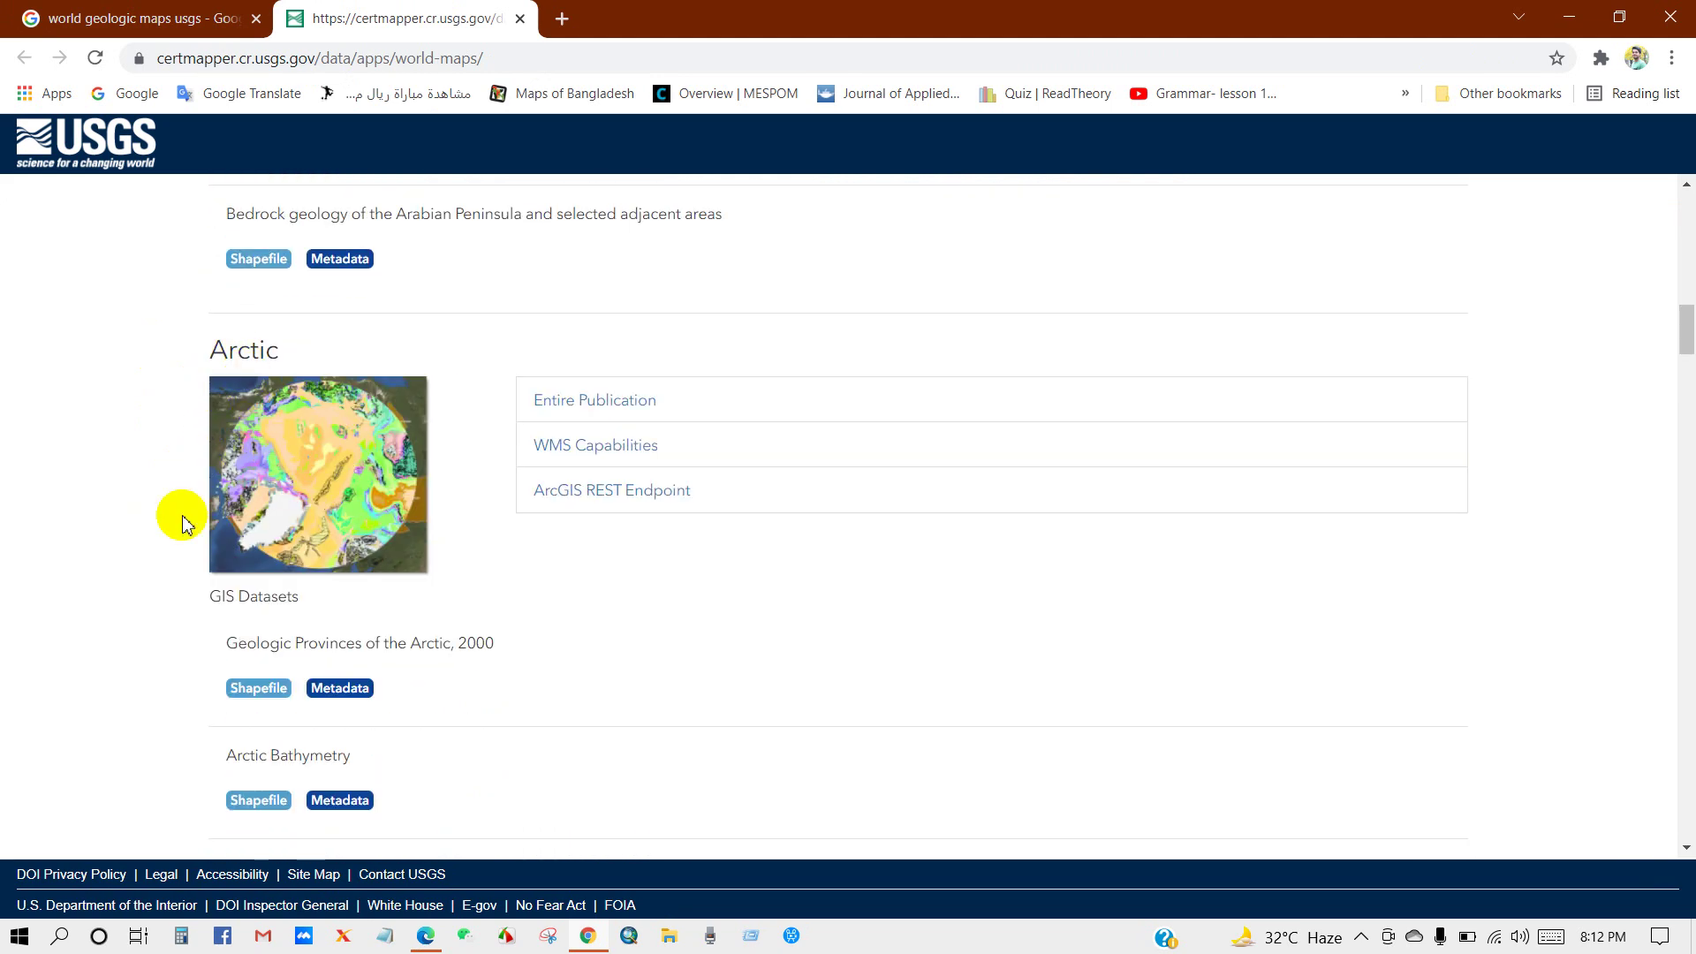
pyautogui.scroll(-5, 146, 526)
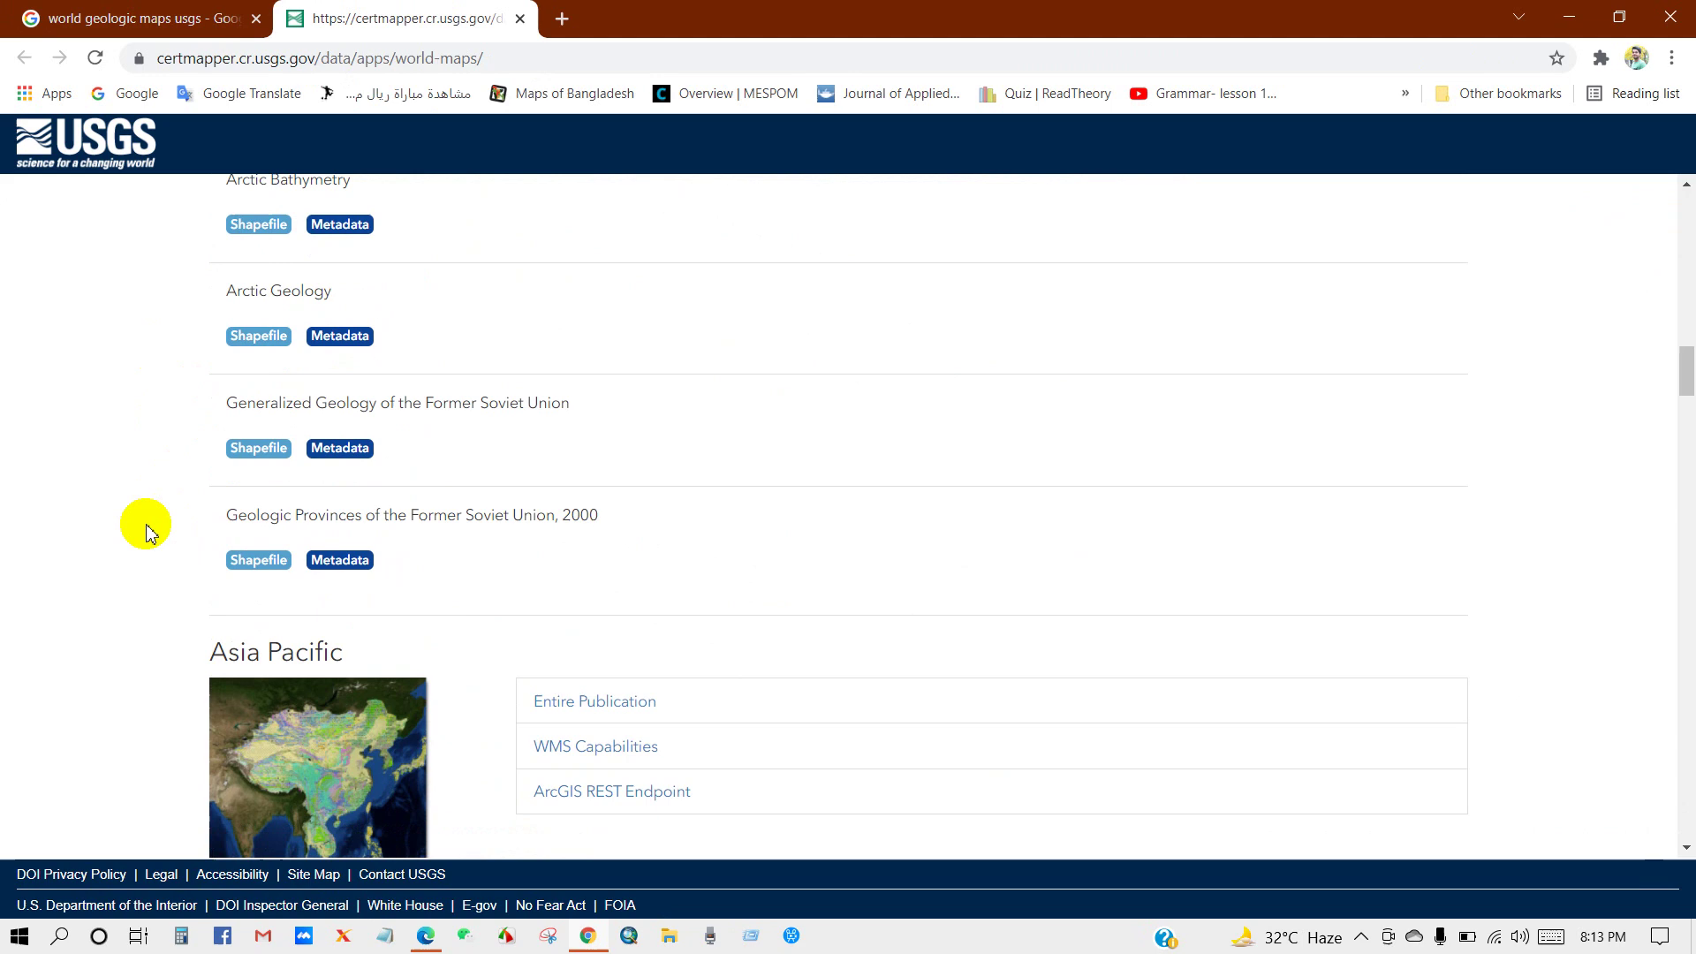
pyautogui.scroll(-3, 146, 526)
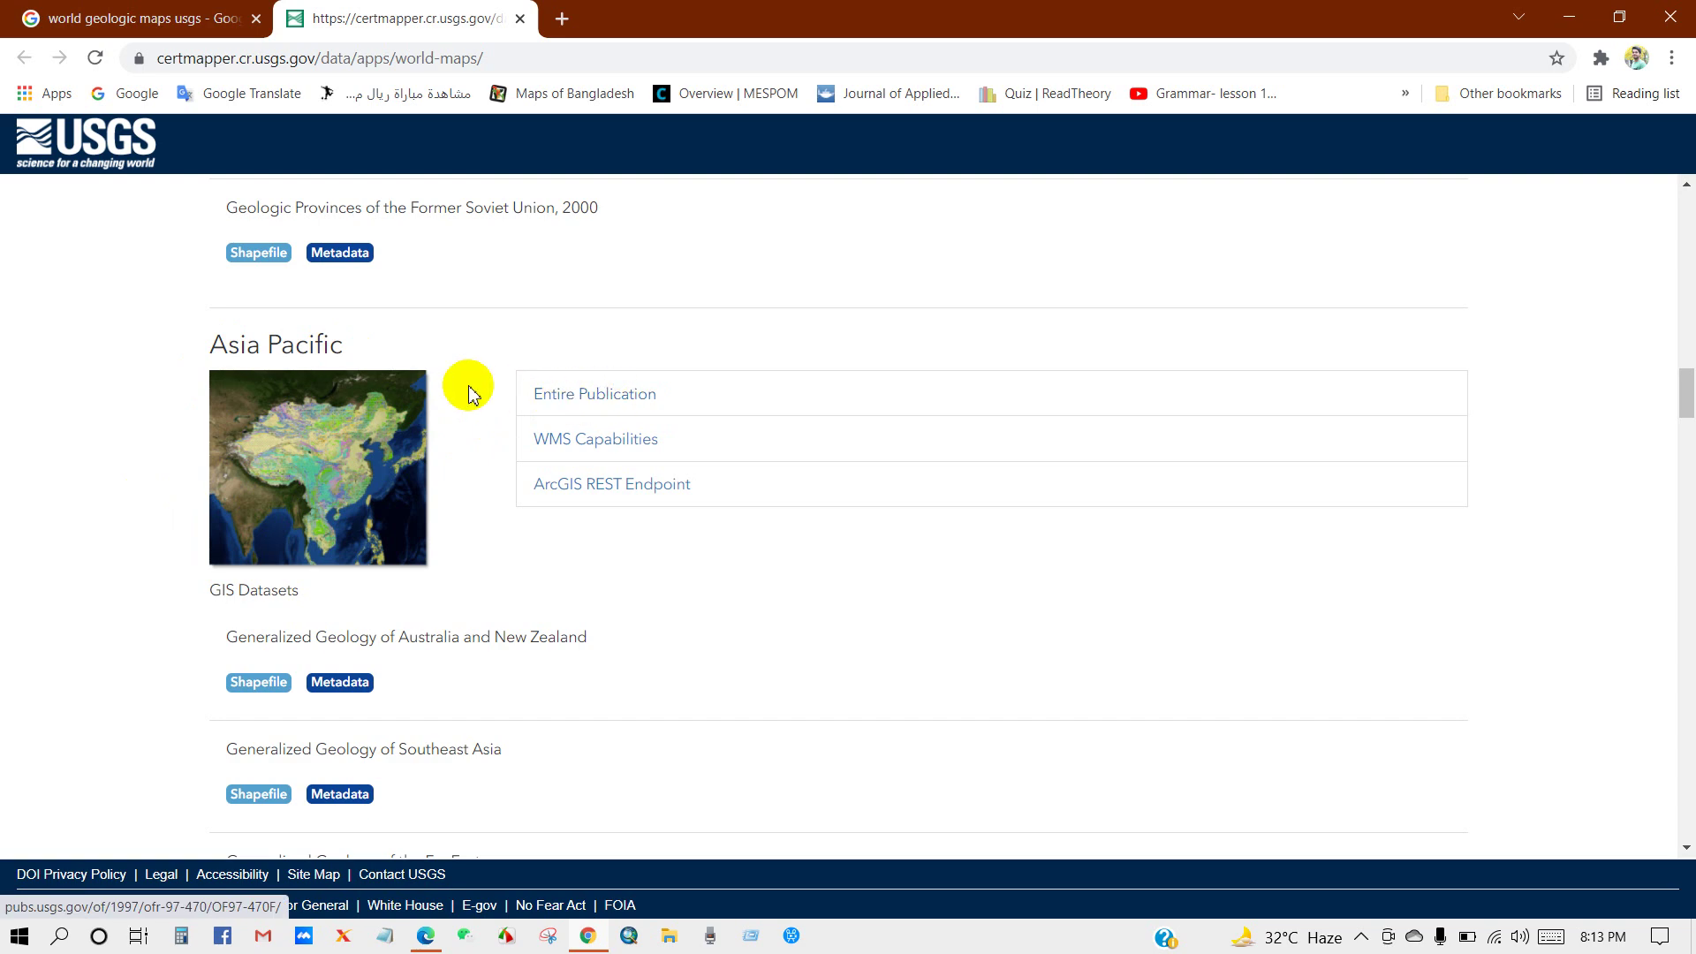
pyautogui.scroll(-8, 105, 512)
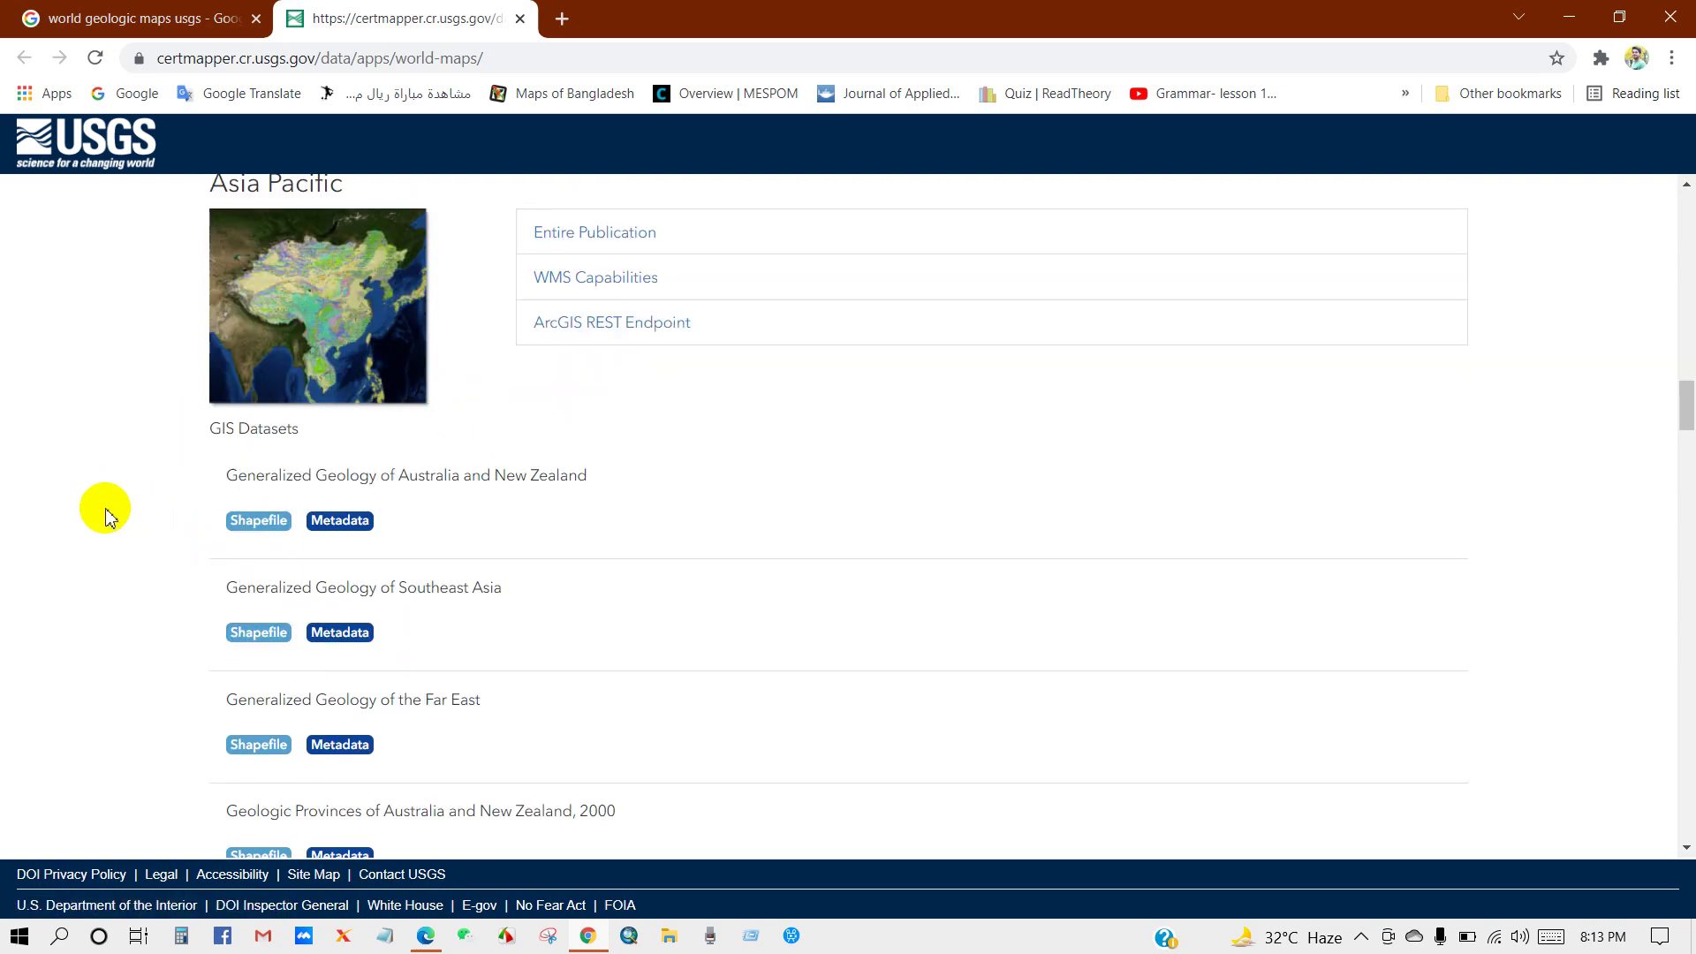
pyautogui.scroll(-3, 105, 512)
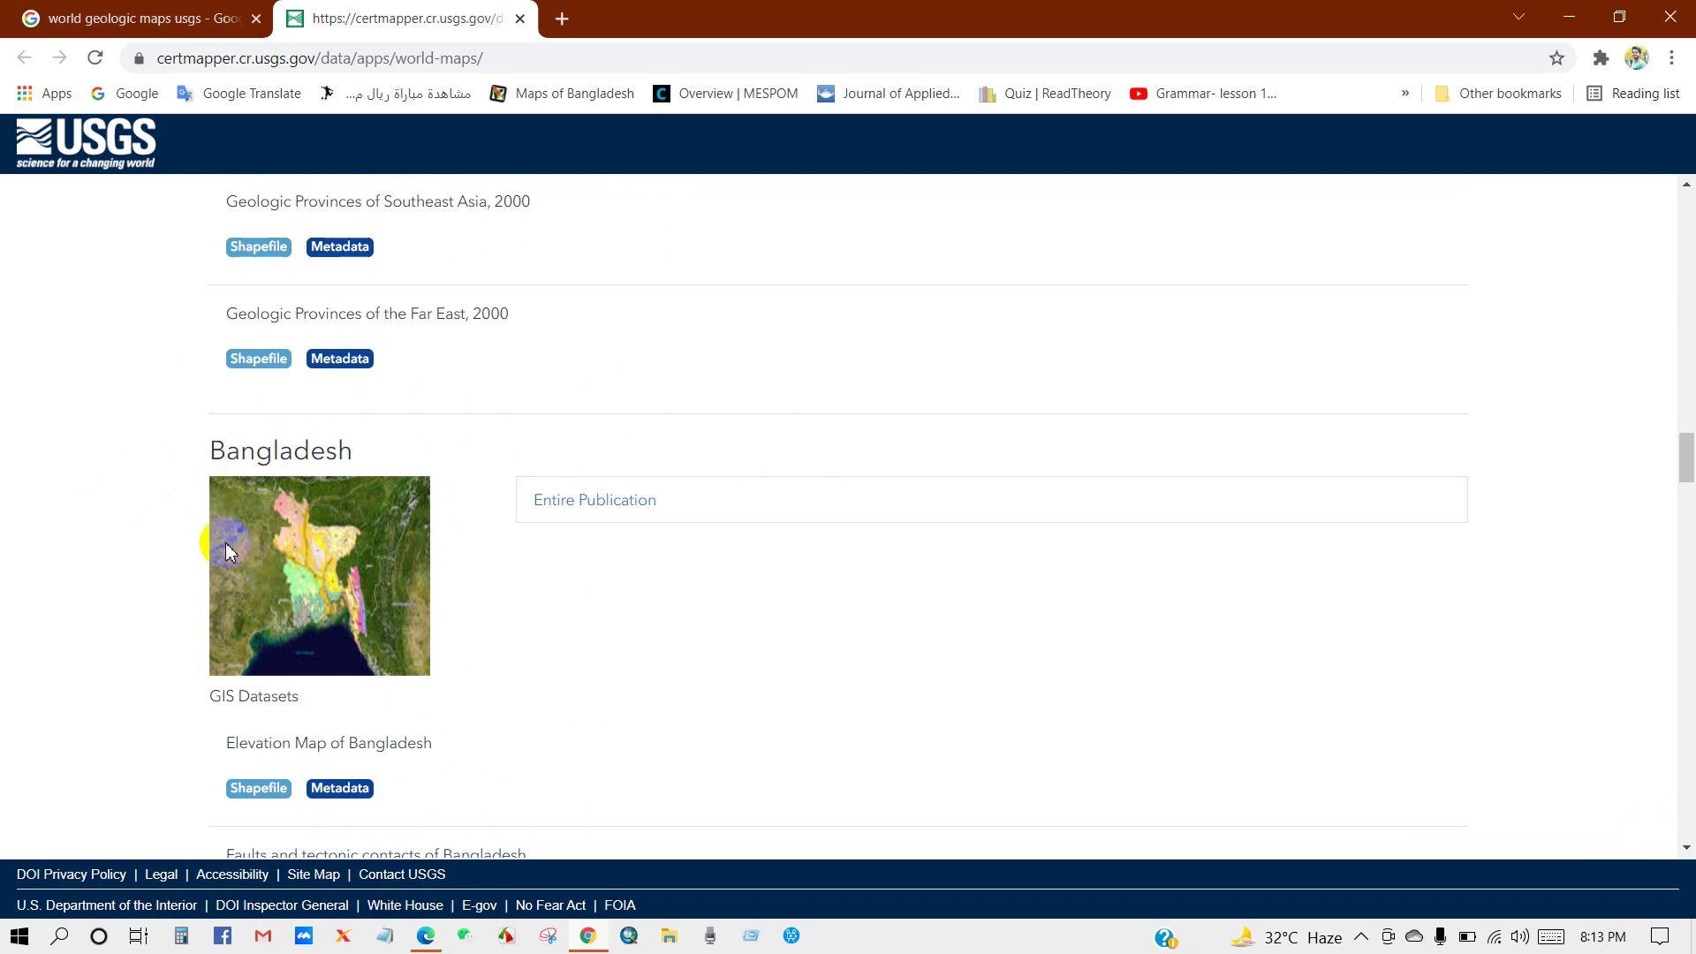
pyautogui.scroll(-5, 121, 511)
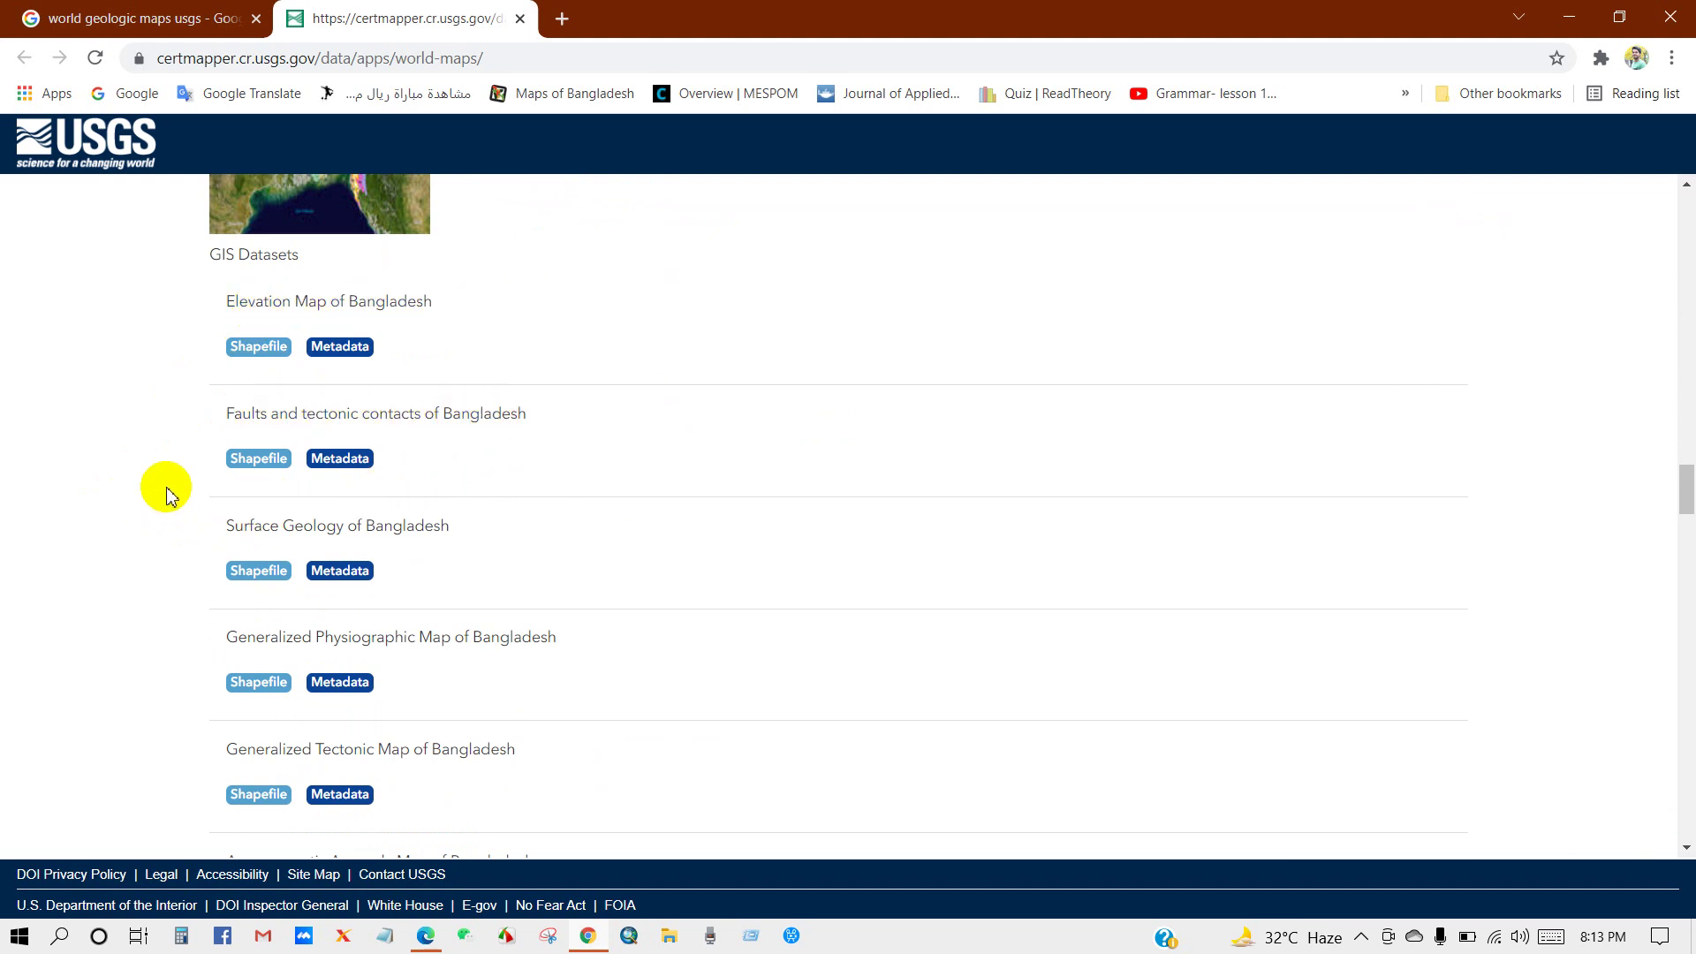
pyautogui.scroll(-1, 159, 494)
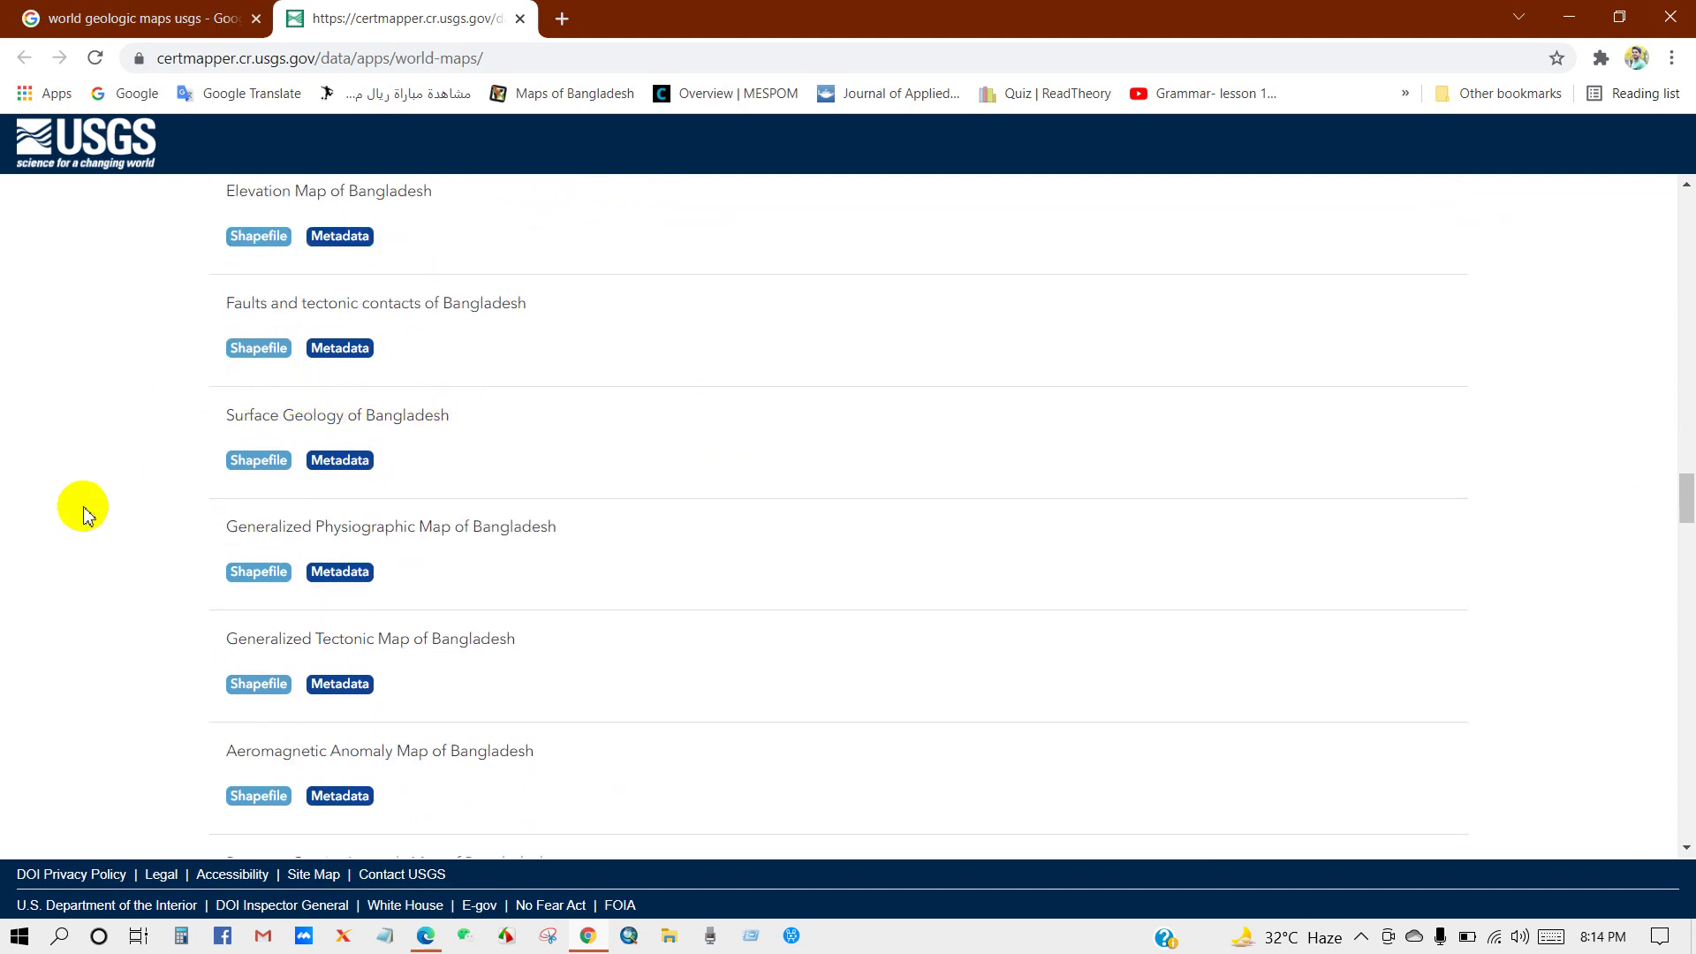
pyautogui.scroll(-6, 93, 511)
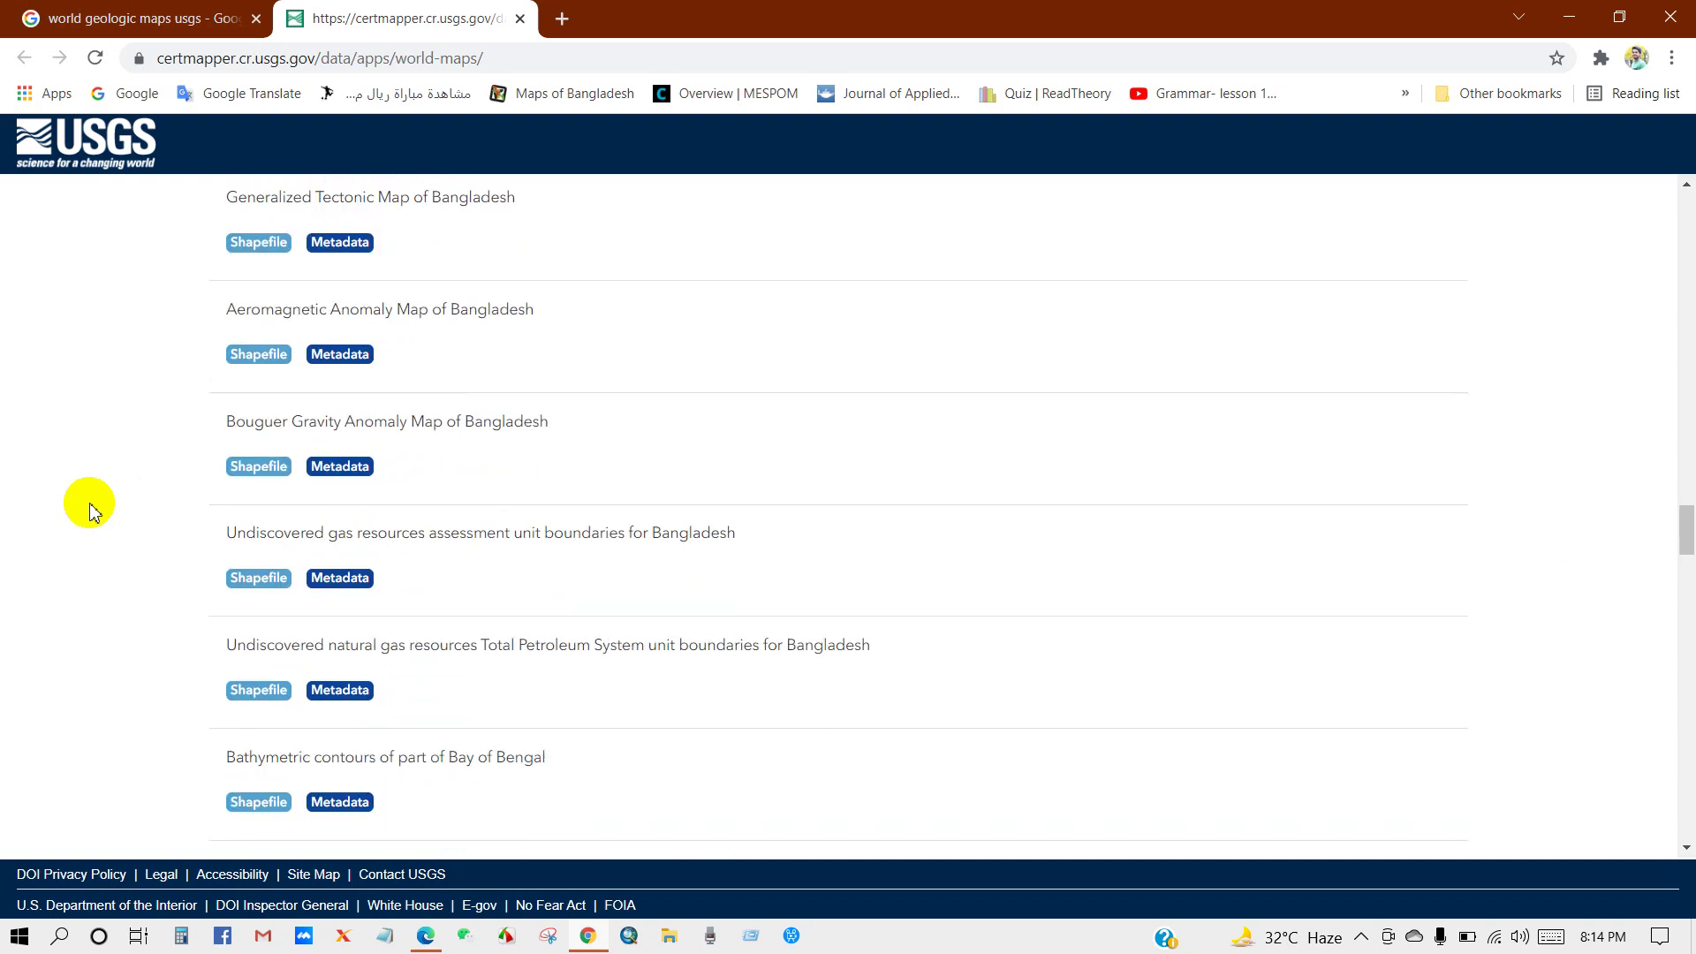
pyautogui.scroll(-4, 88, 505)
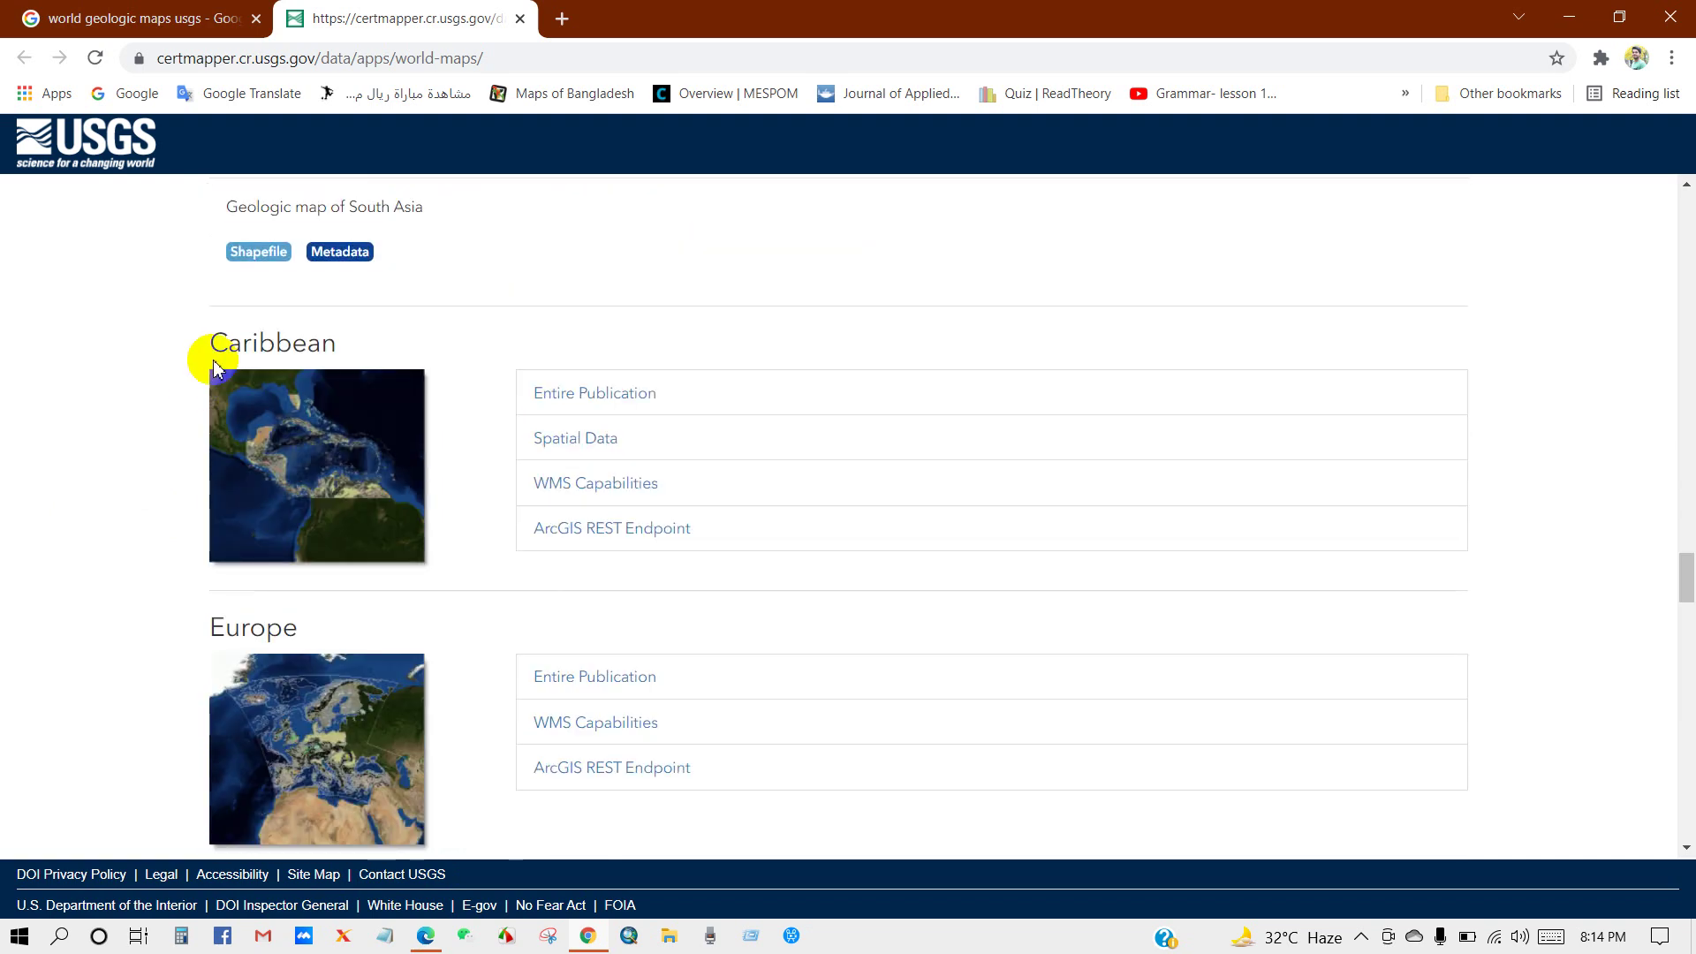
pyautogui.scroll(-2, 156, 559)
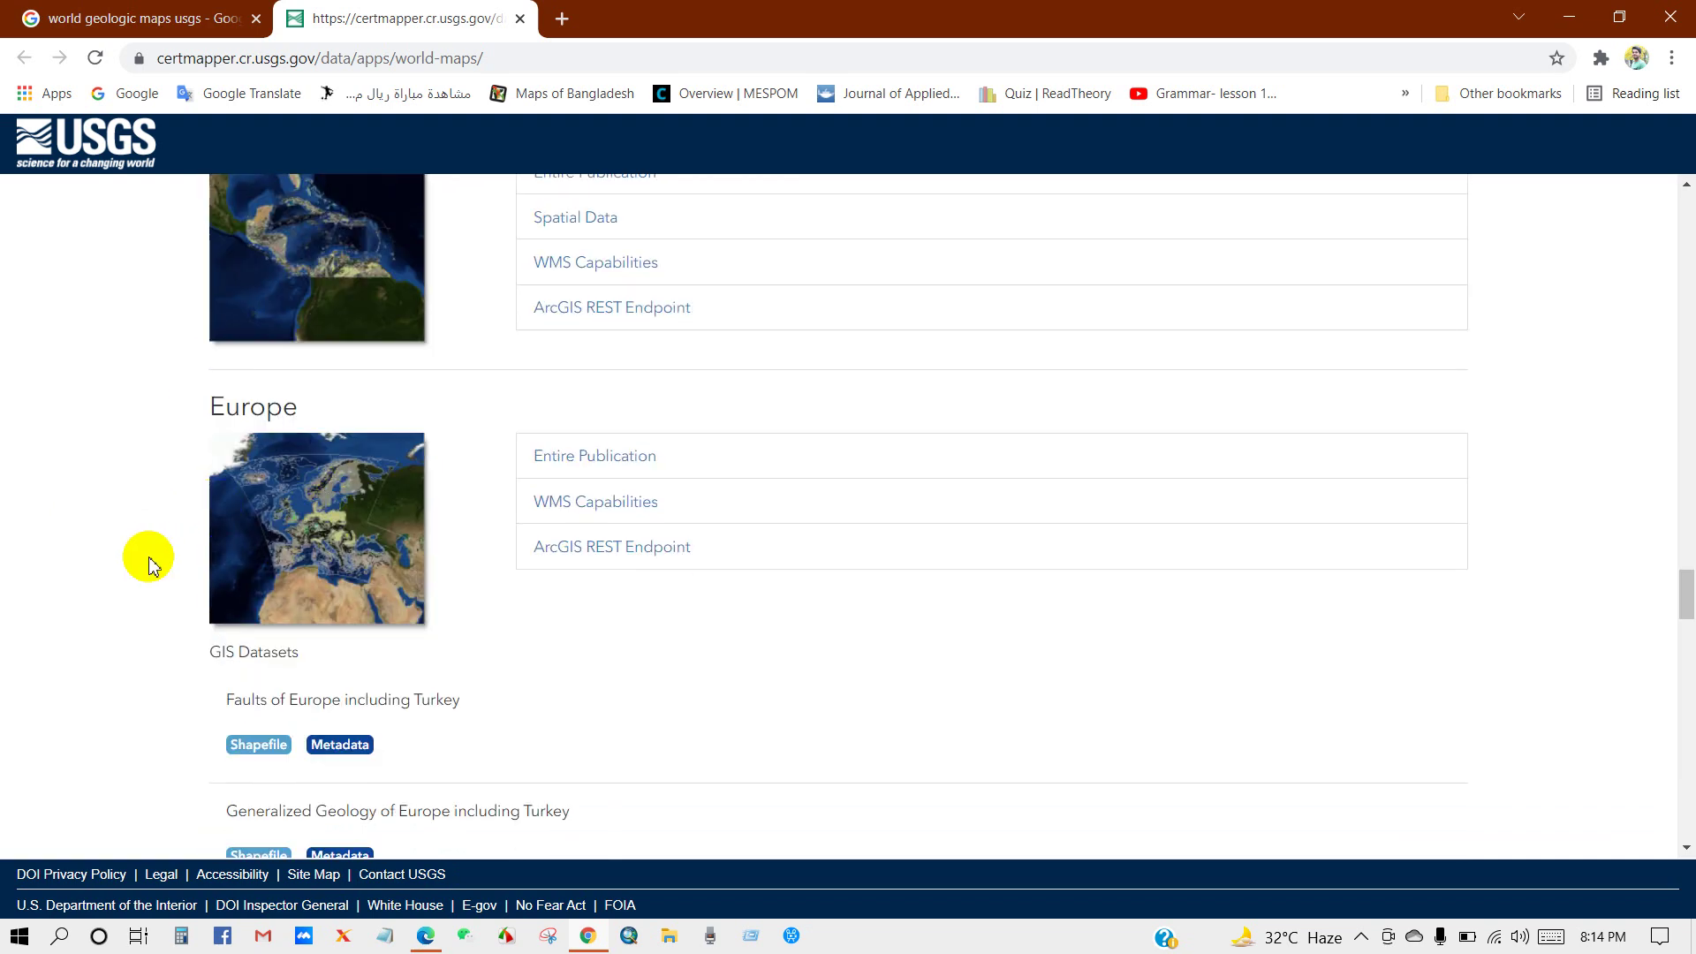
pyautogui.scroll(-8, 152, 563)
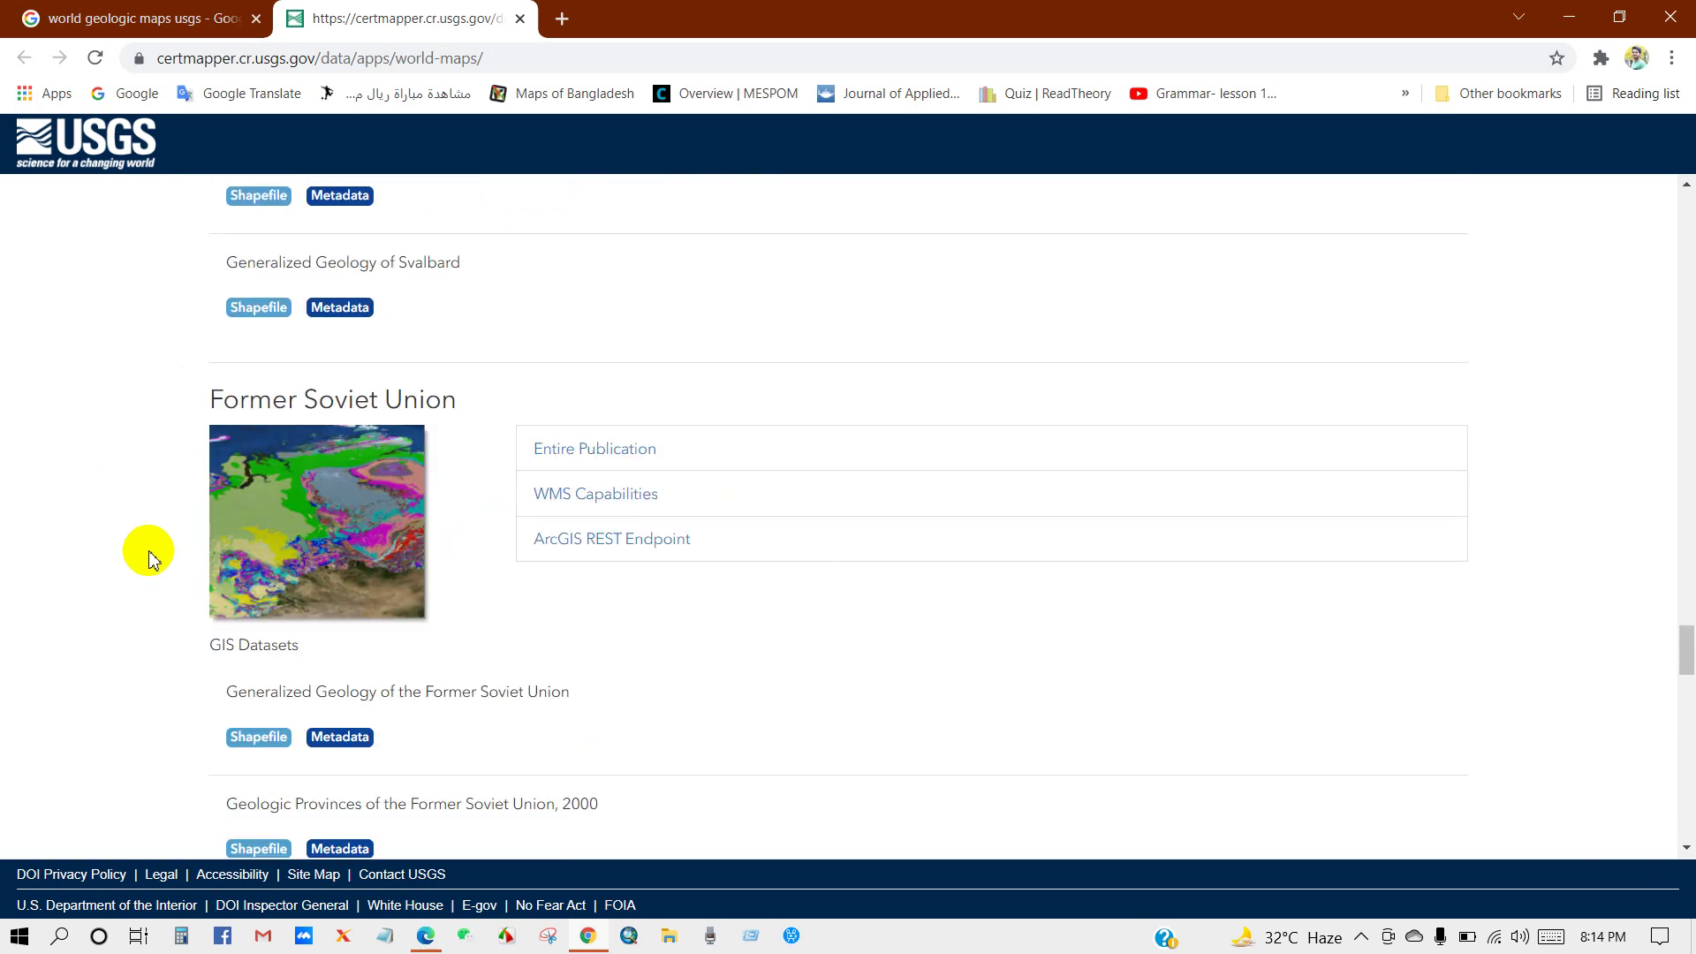
pyautogui.scroll(-1, 150, 560)
pyautogui.scroll(-4, 146, 530)
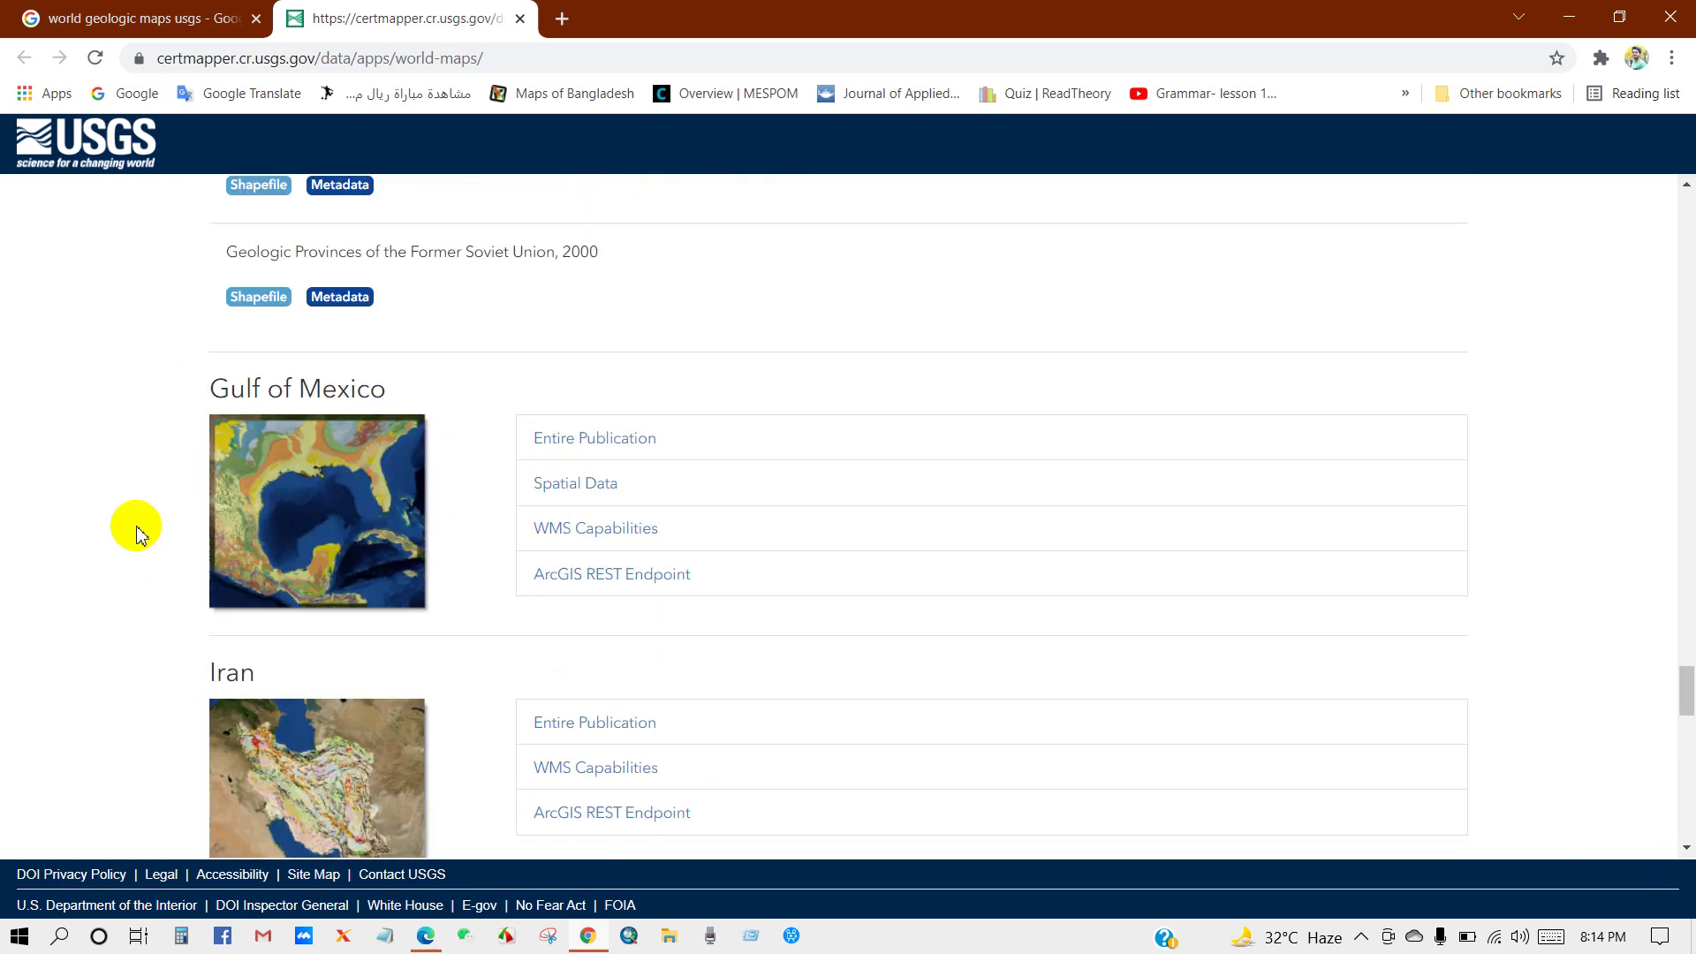
pyautogui.scroll(-2, 160, 542)
pyautogui.scroll(-4, 172, 568)
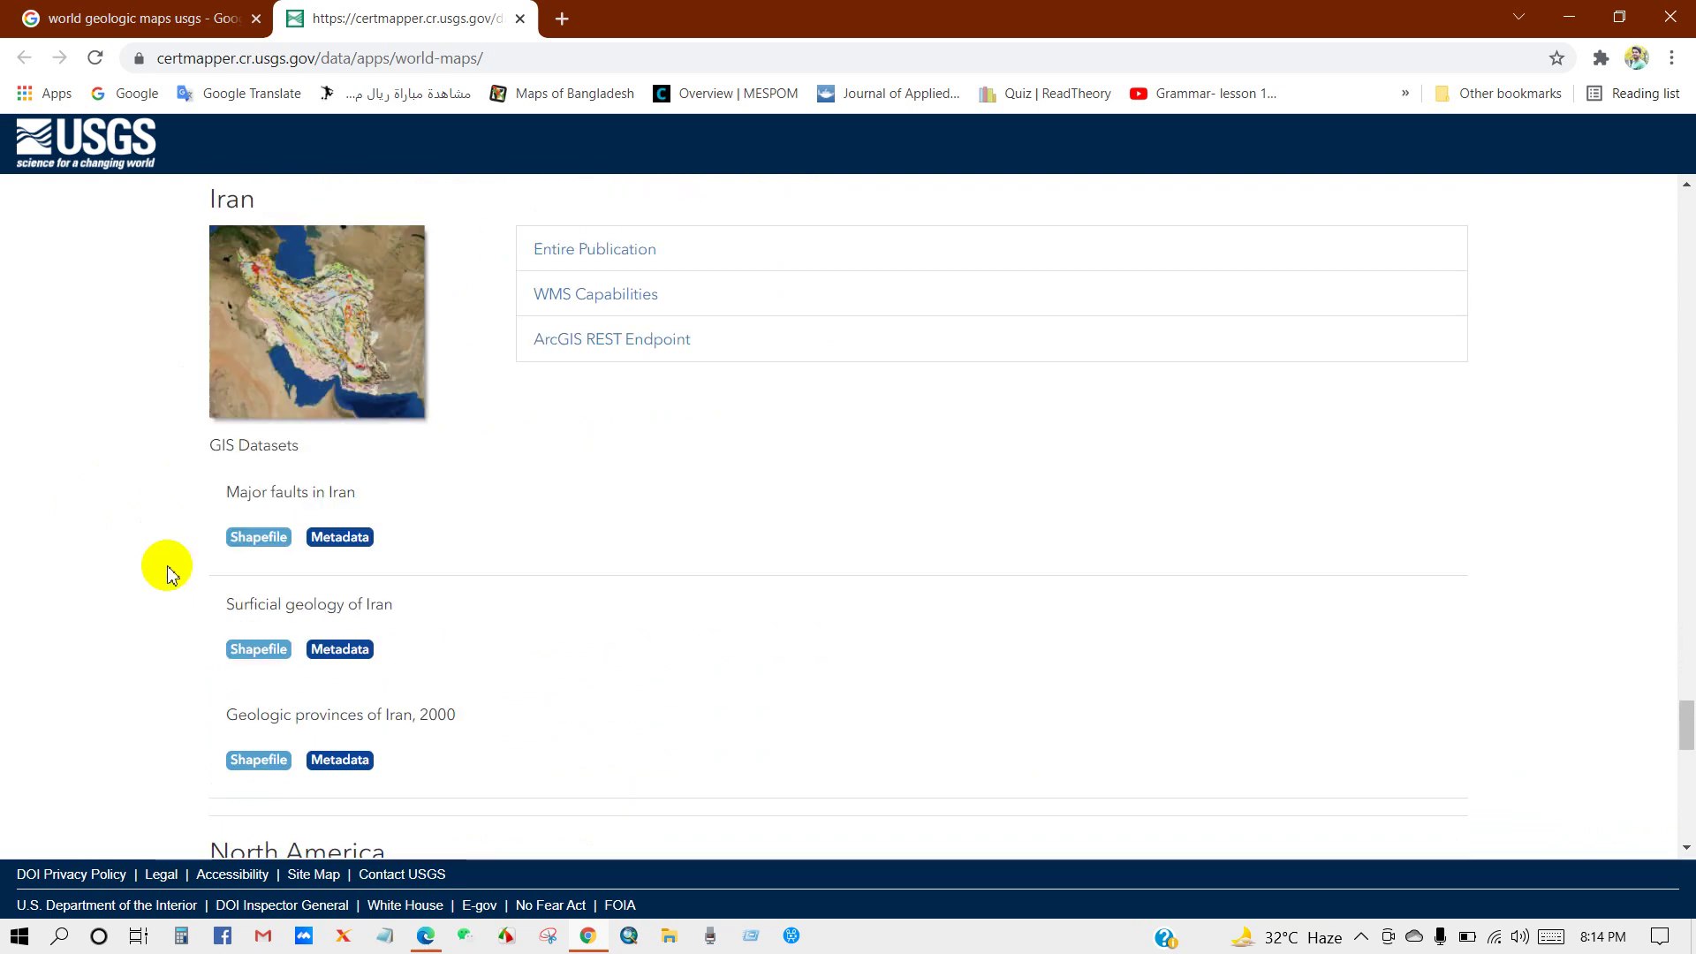
pyautogui.scroll(-7, 165, 569)
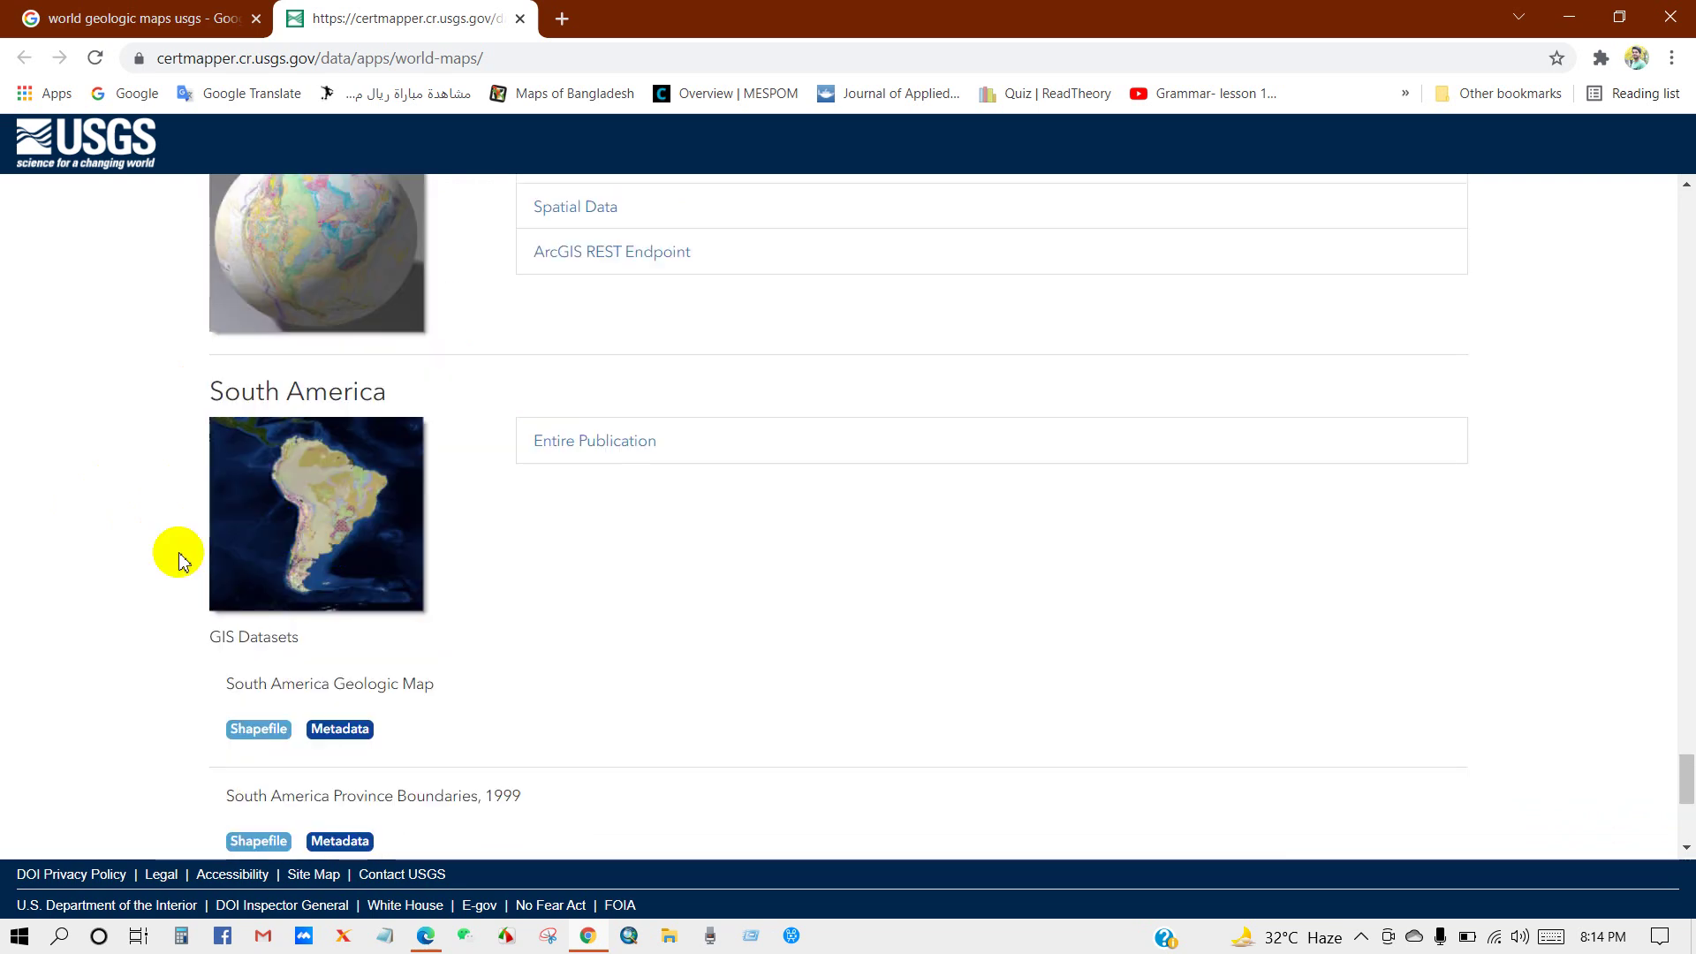
pyautogui.scroll(-2, 161, 556)
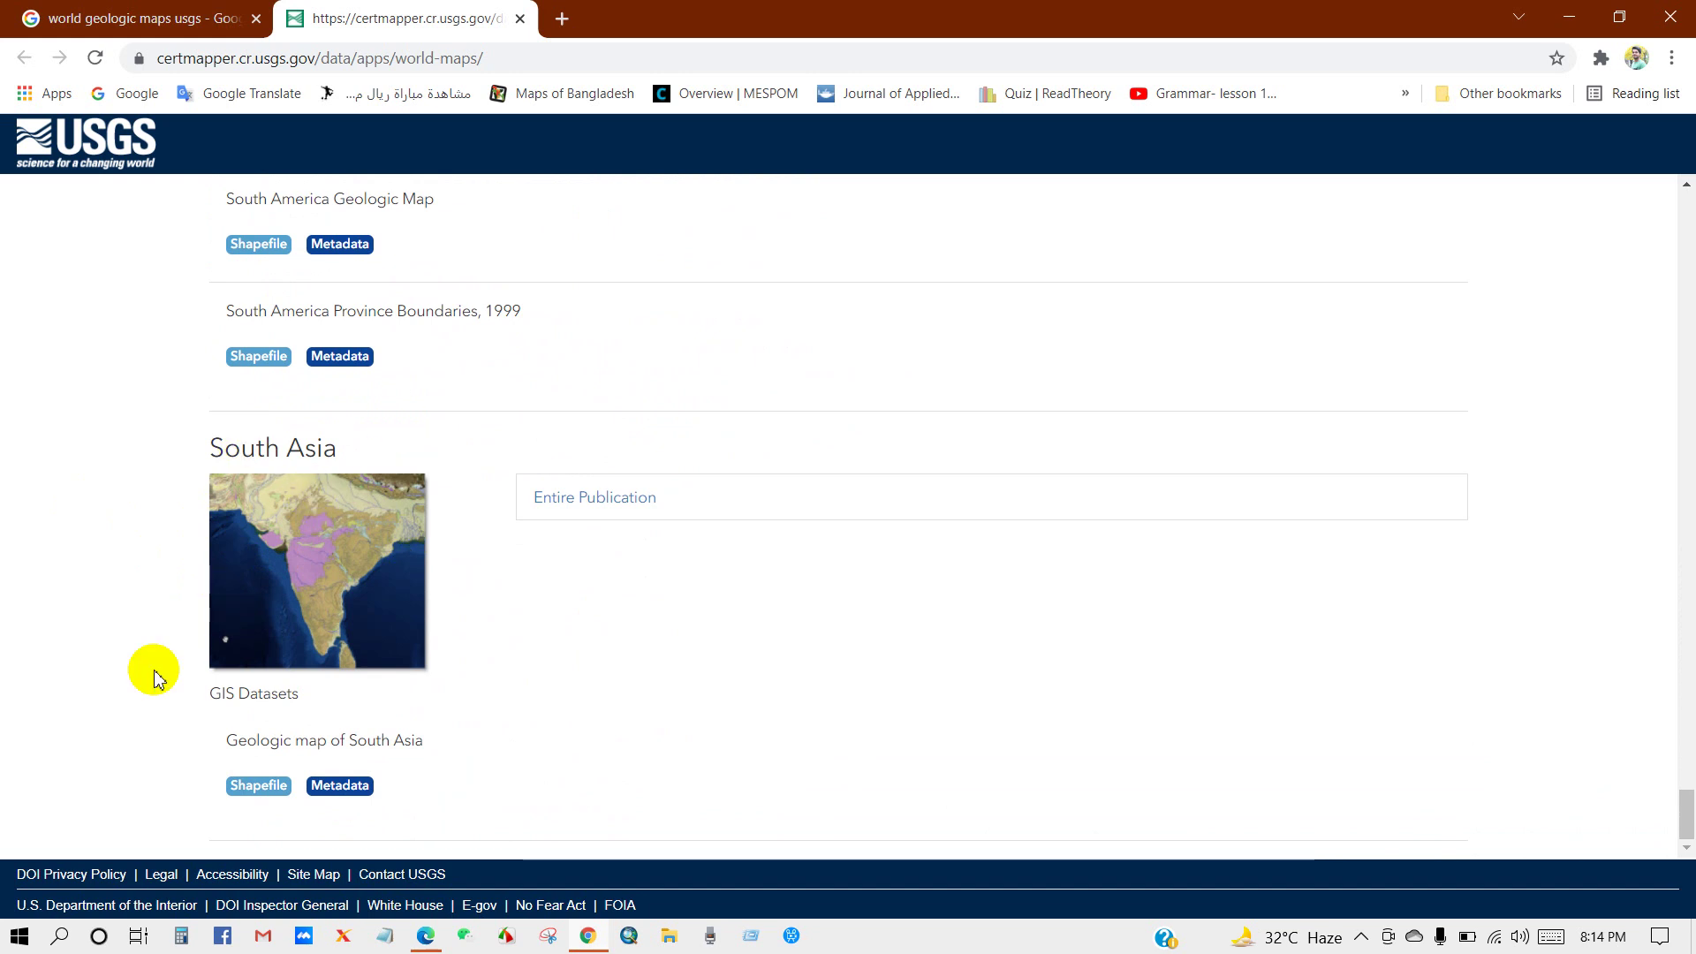
# Step: Open the South Asia shapefile link and the full South Asia publication (Open-File Report 97-470-C) in new tabs
pyautogui.rightClick(244, 789)
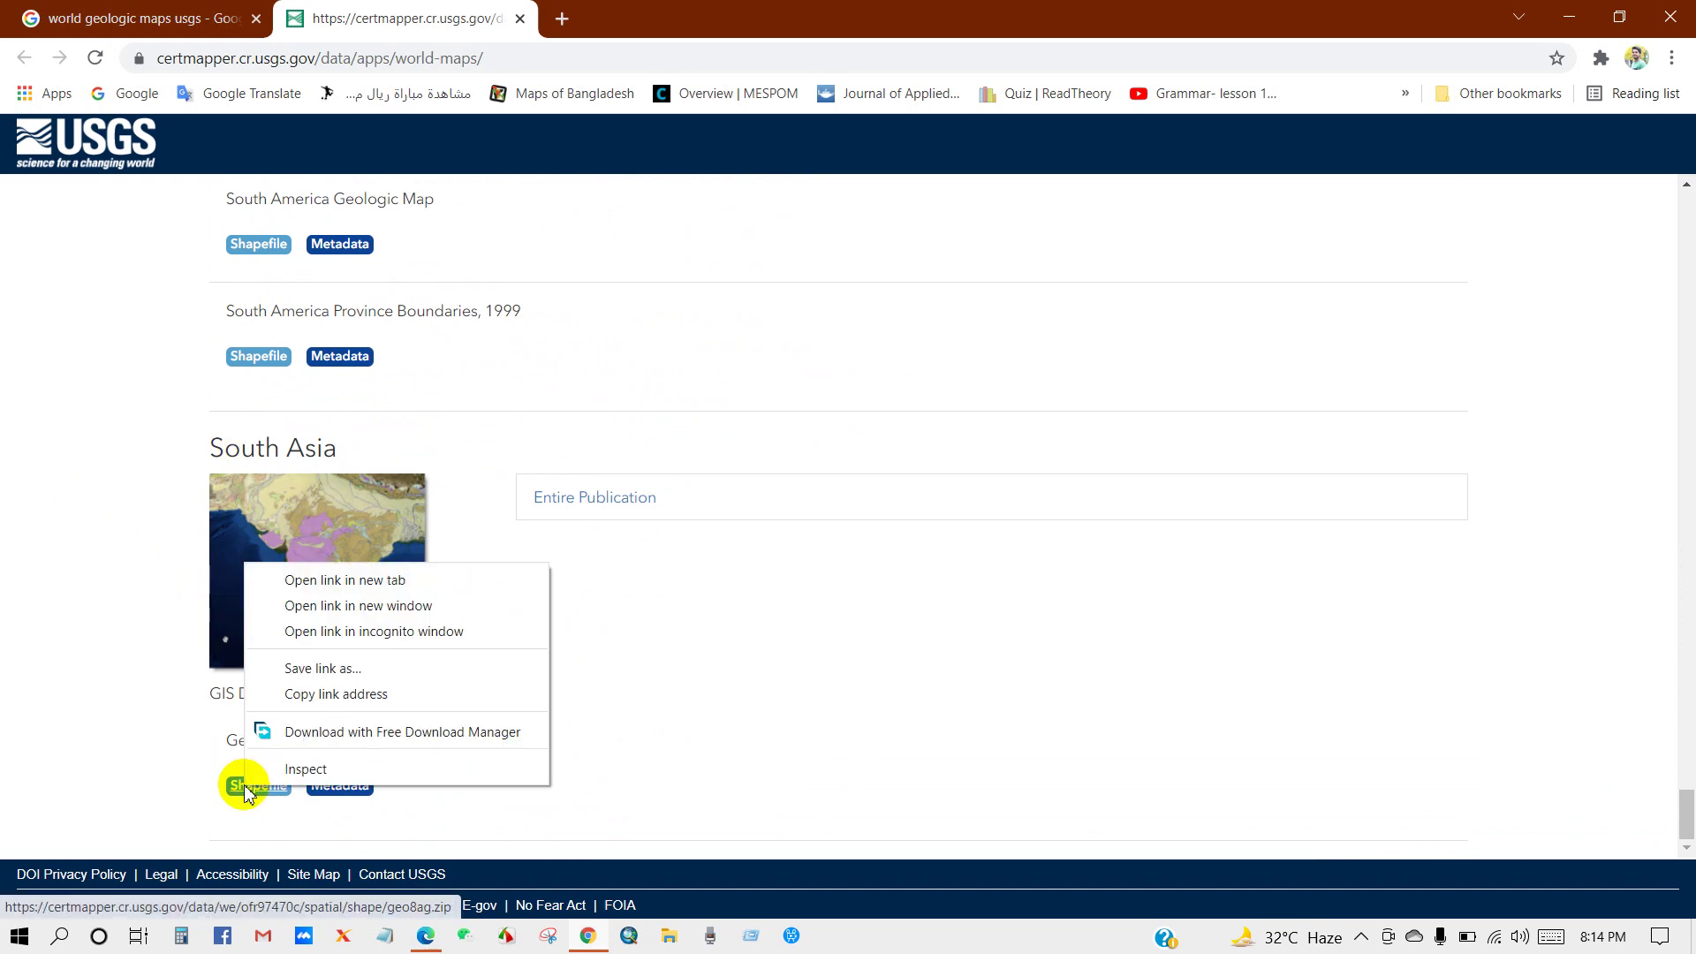
pyautogui.click(295, 576)
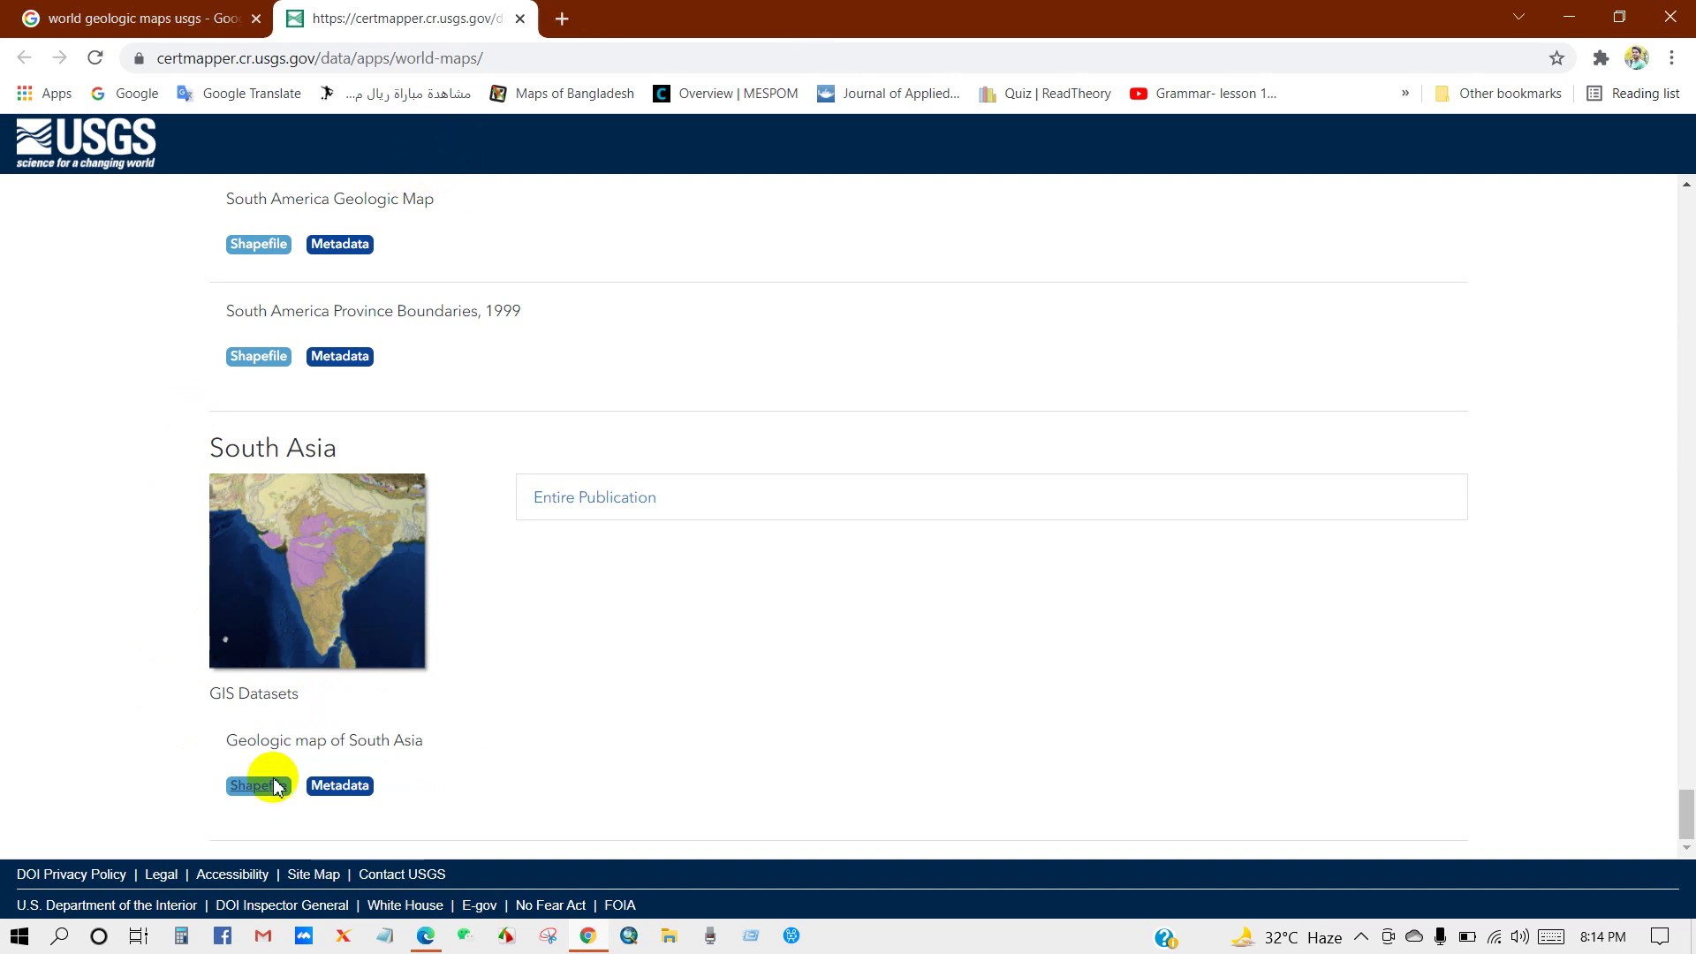
pyautogui.rightClick(566, 508)
pyautogui.click(576, 517)
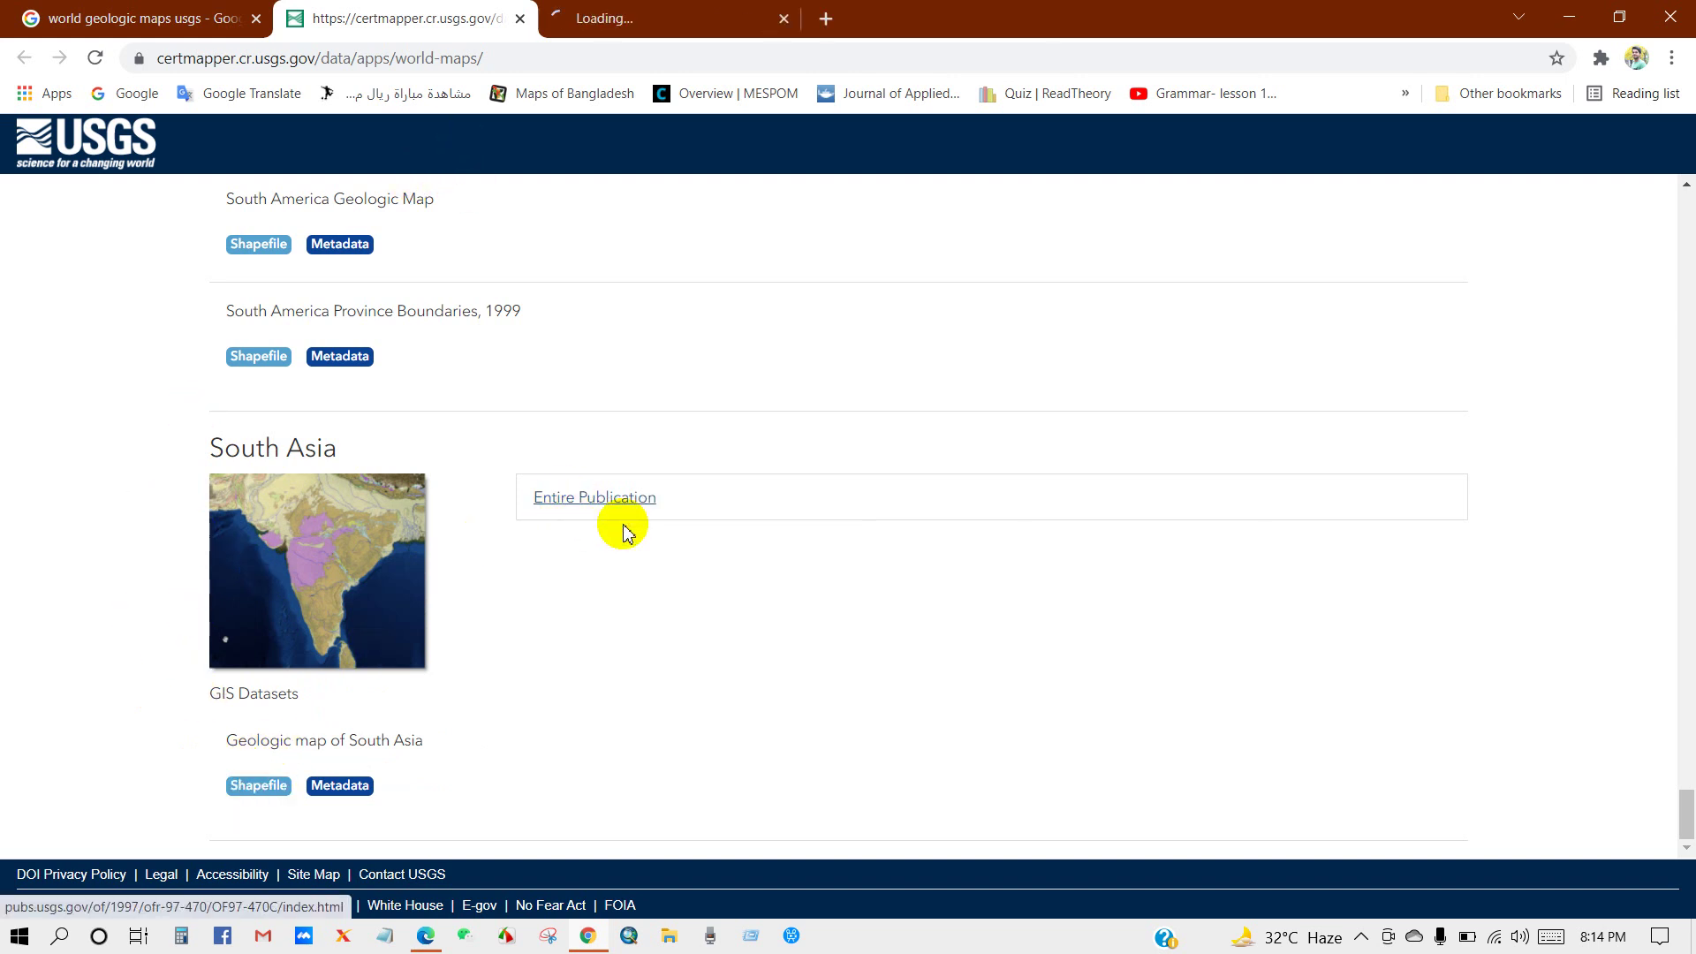
pyautogui.click(616, 13)
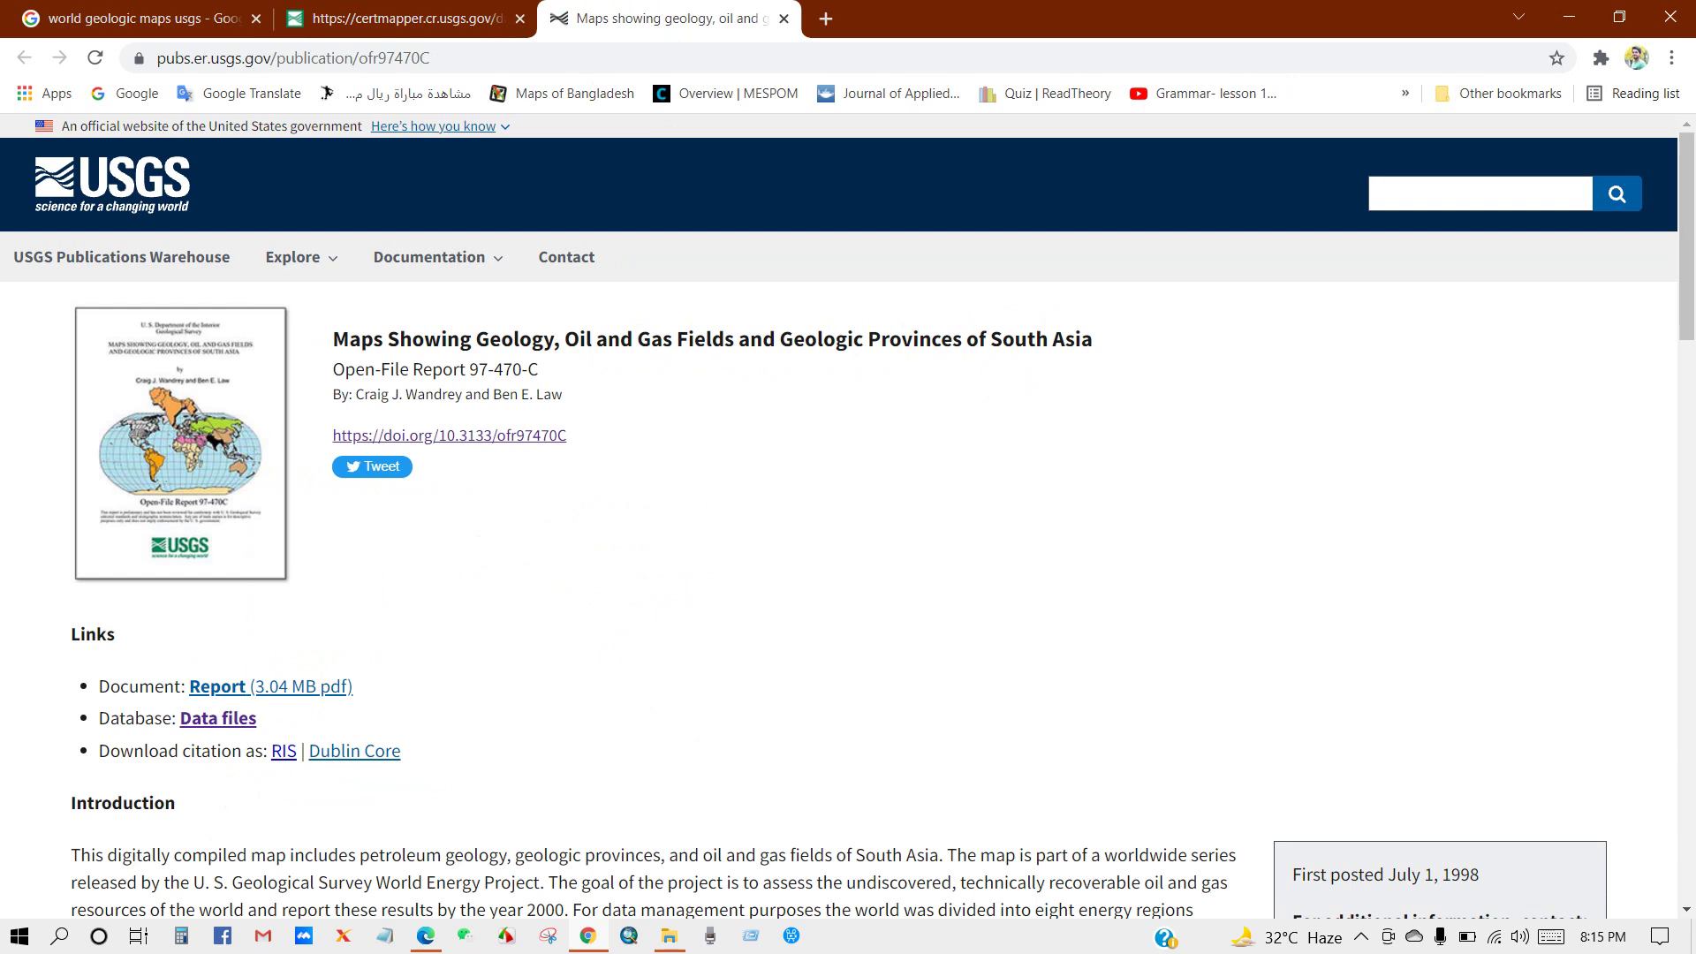
pyautogui.click(234, 694)
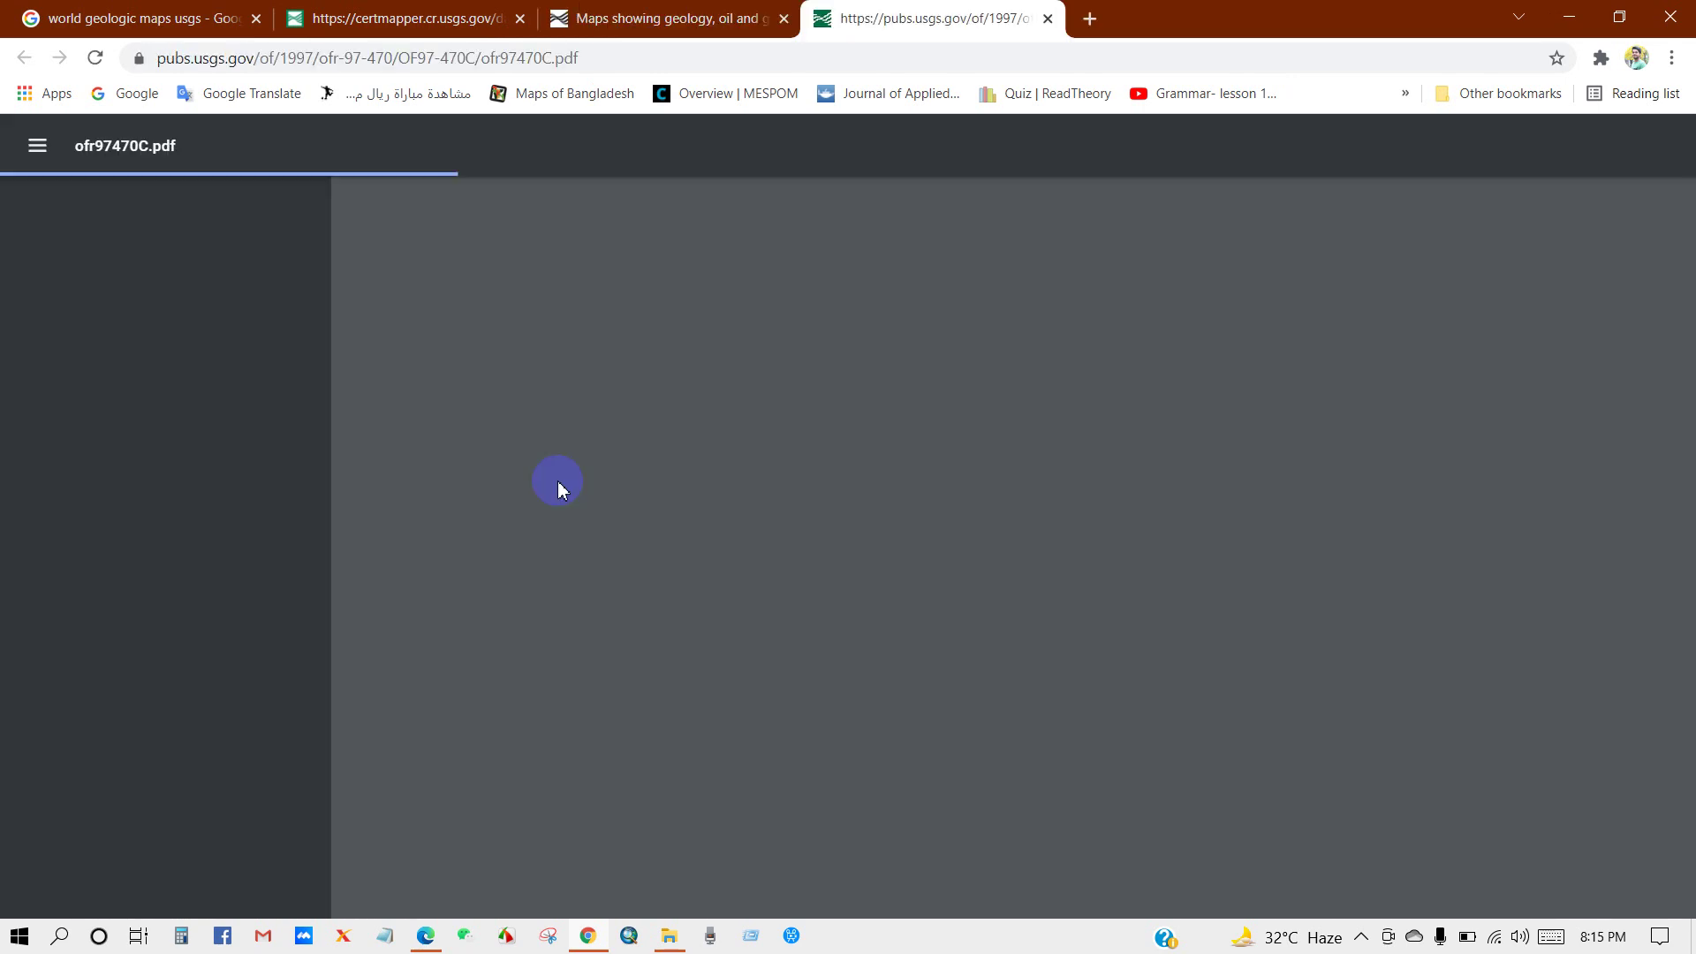
pyautogui.keyDown('ctrl'); pyautogui.scroll(2, 1090, 458); pyautogui.keyUp('ctrl')
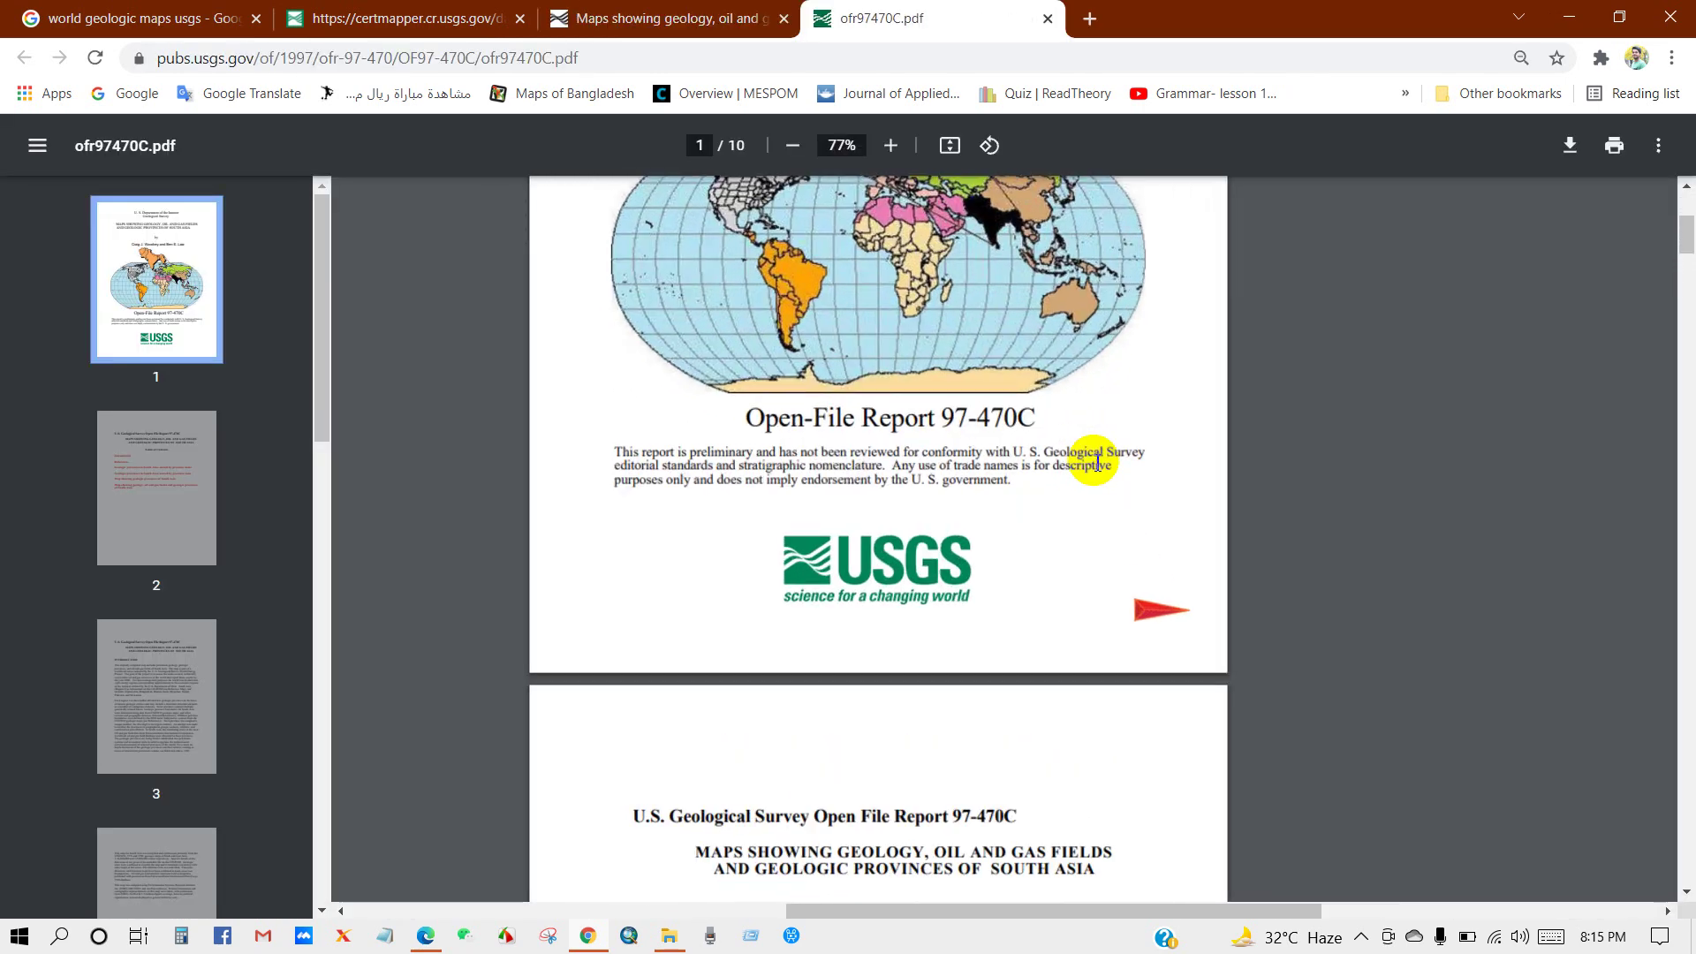
pyautogui.scroll(5, 1069, 463)
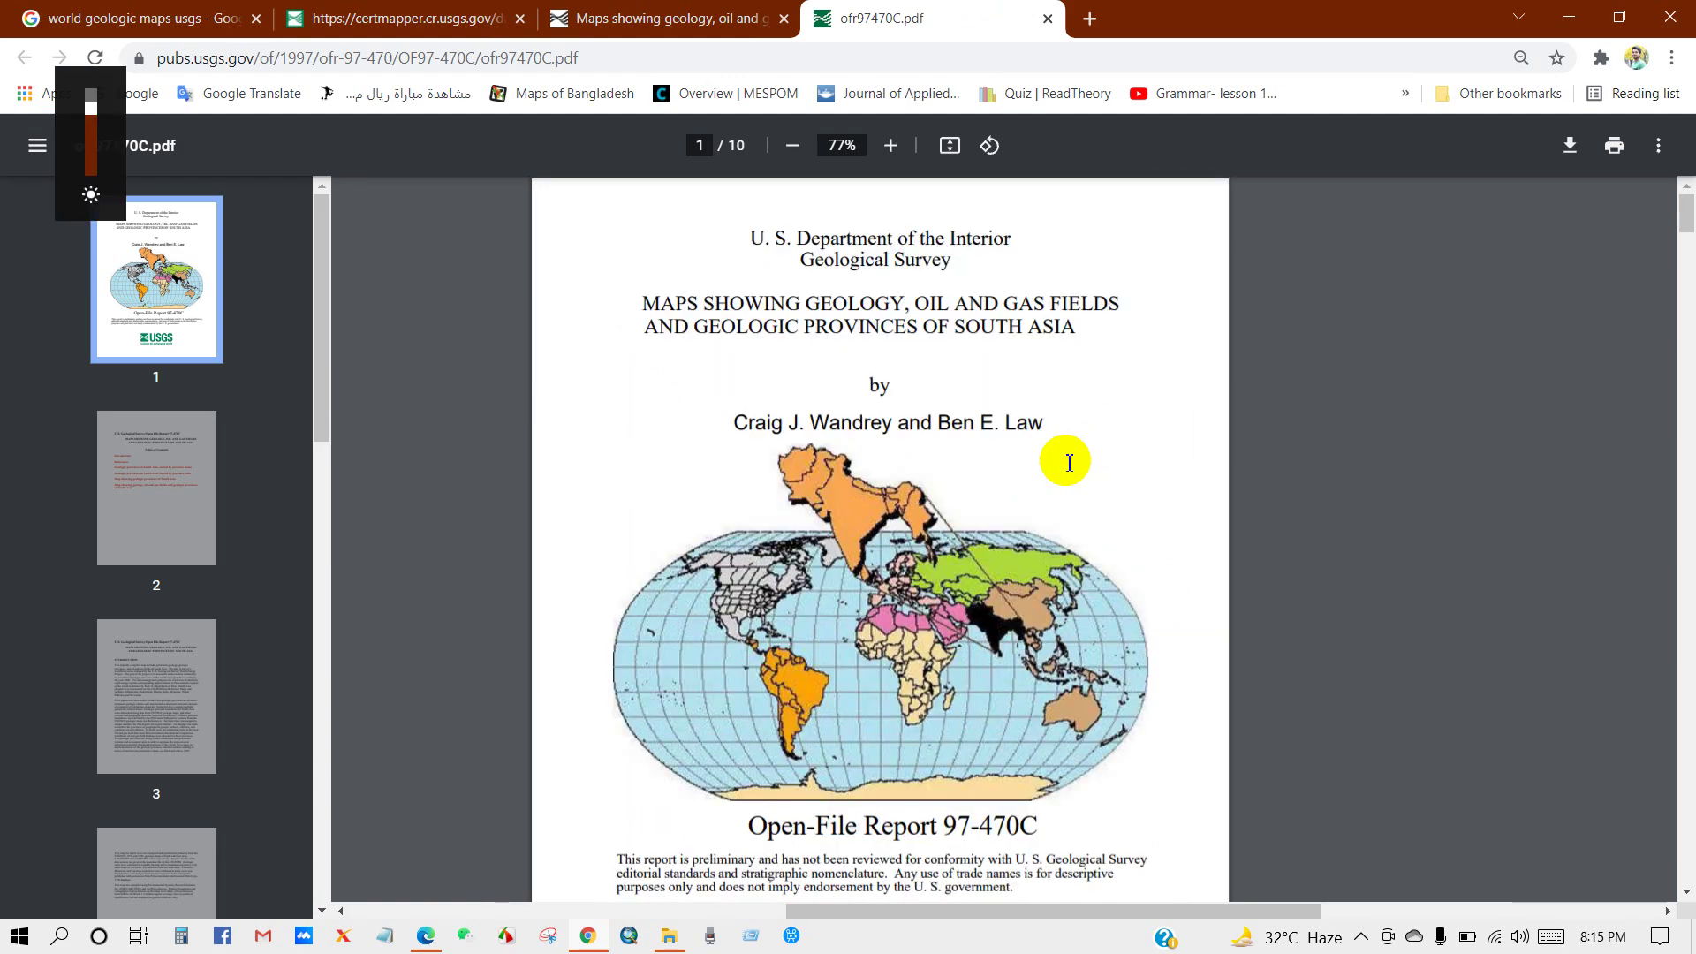
pyautogui.scroll(-8, 1068, 462)
pyautogui.scroll(8, 1068, 463)
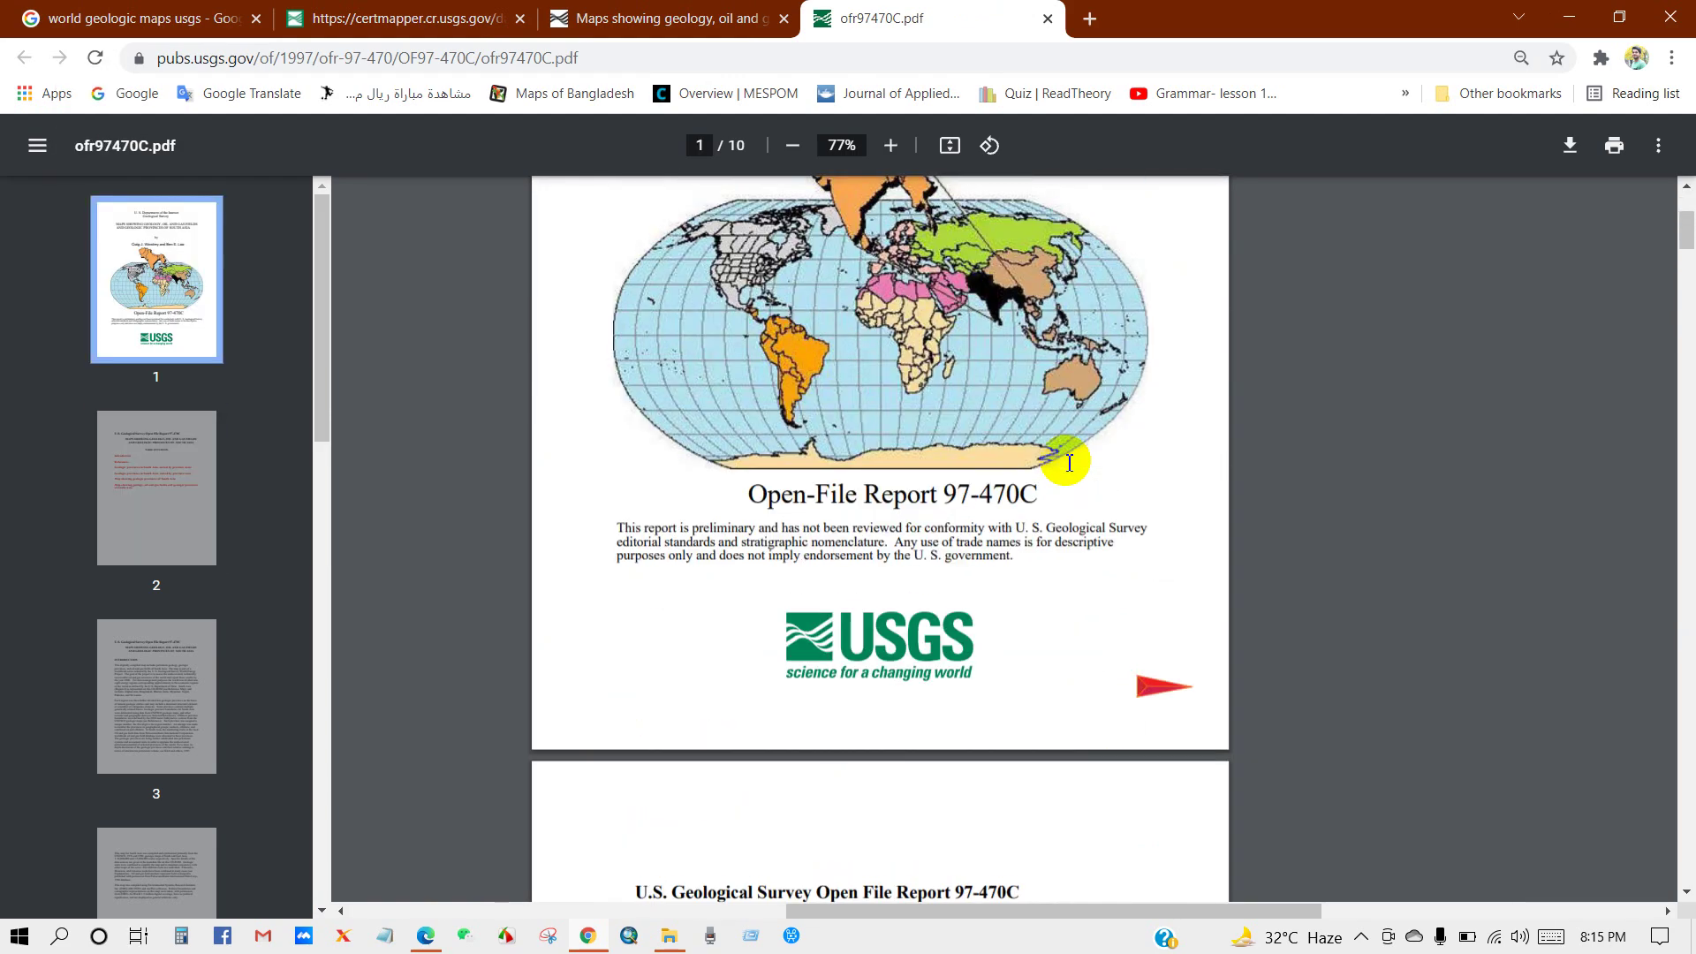
pyautogui.scroll(-3, 1066, 468)
pyautogui.scroll(-10, 1064, 468)
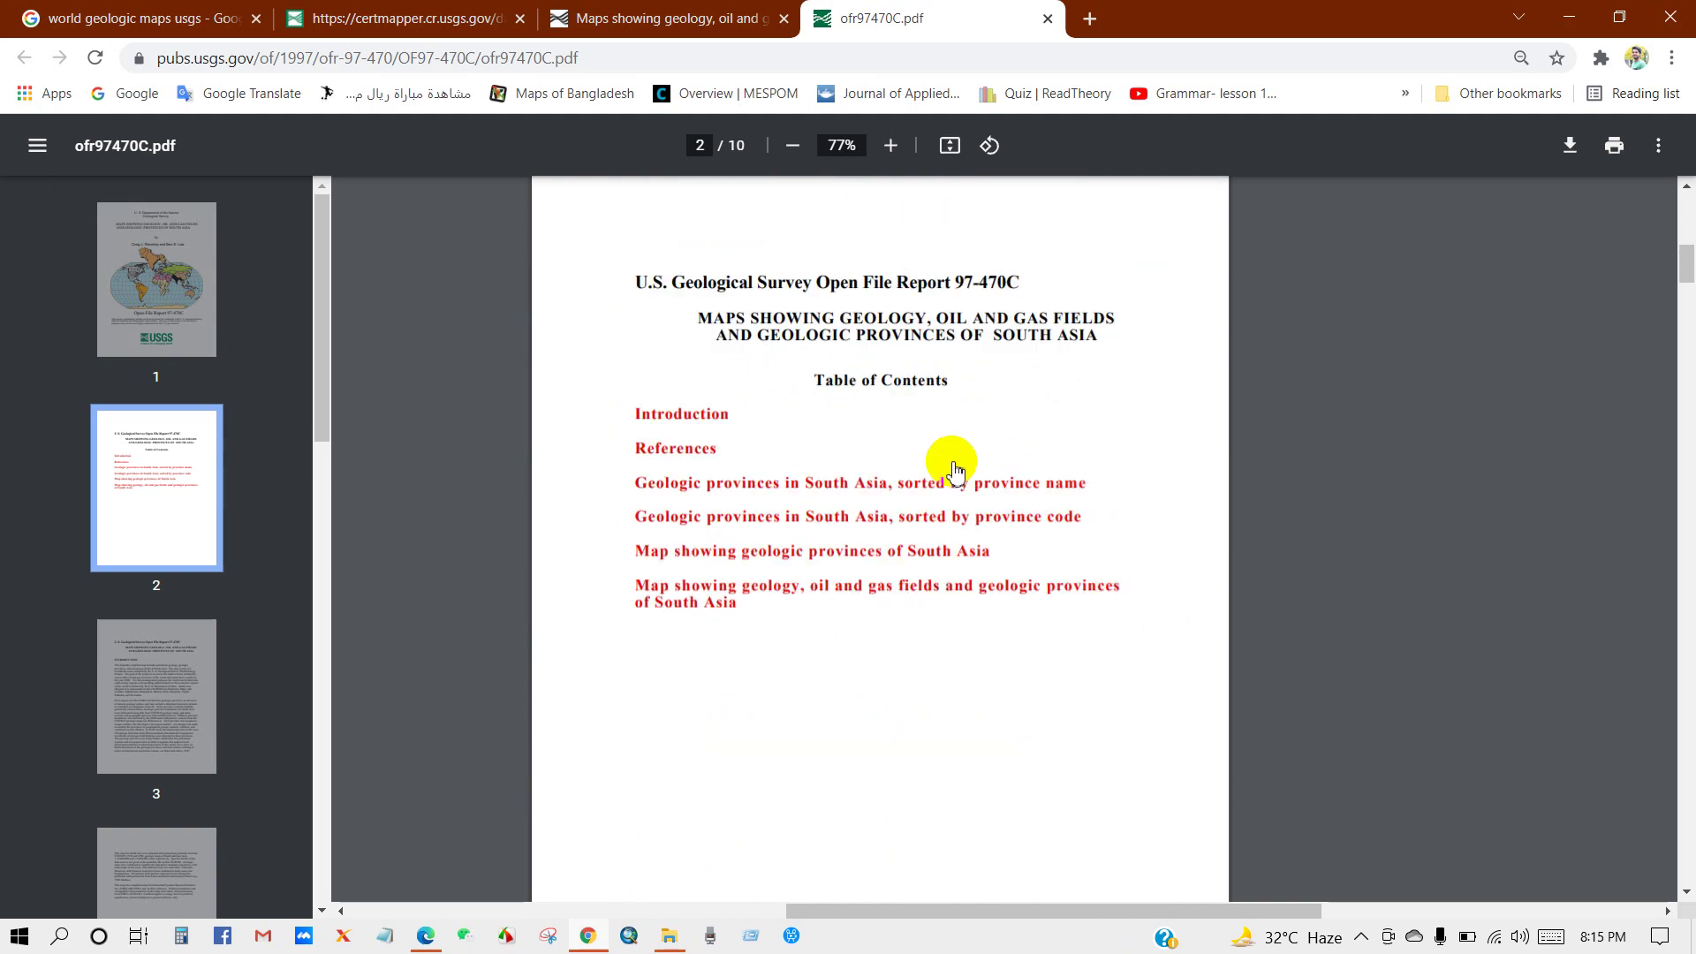
pyautogui.scroll(3, 863, 459)
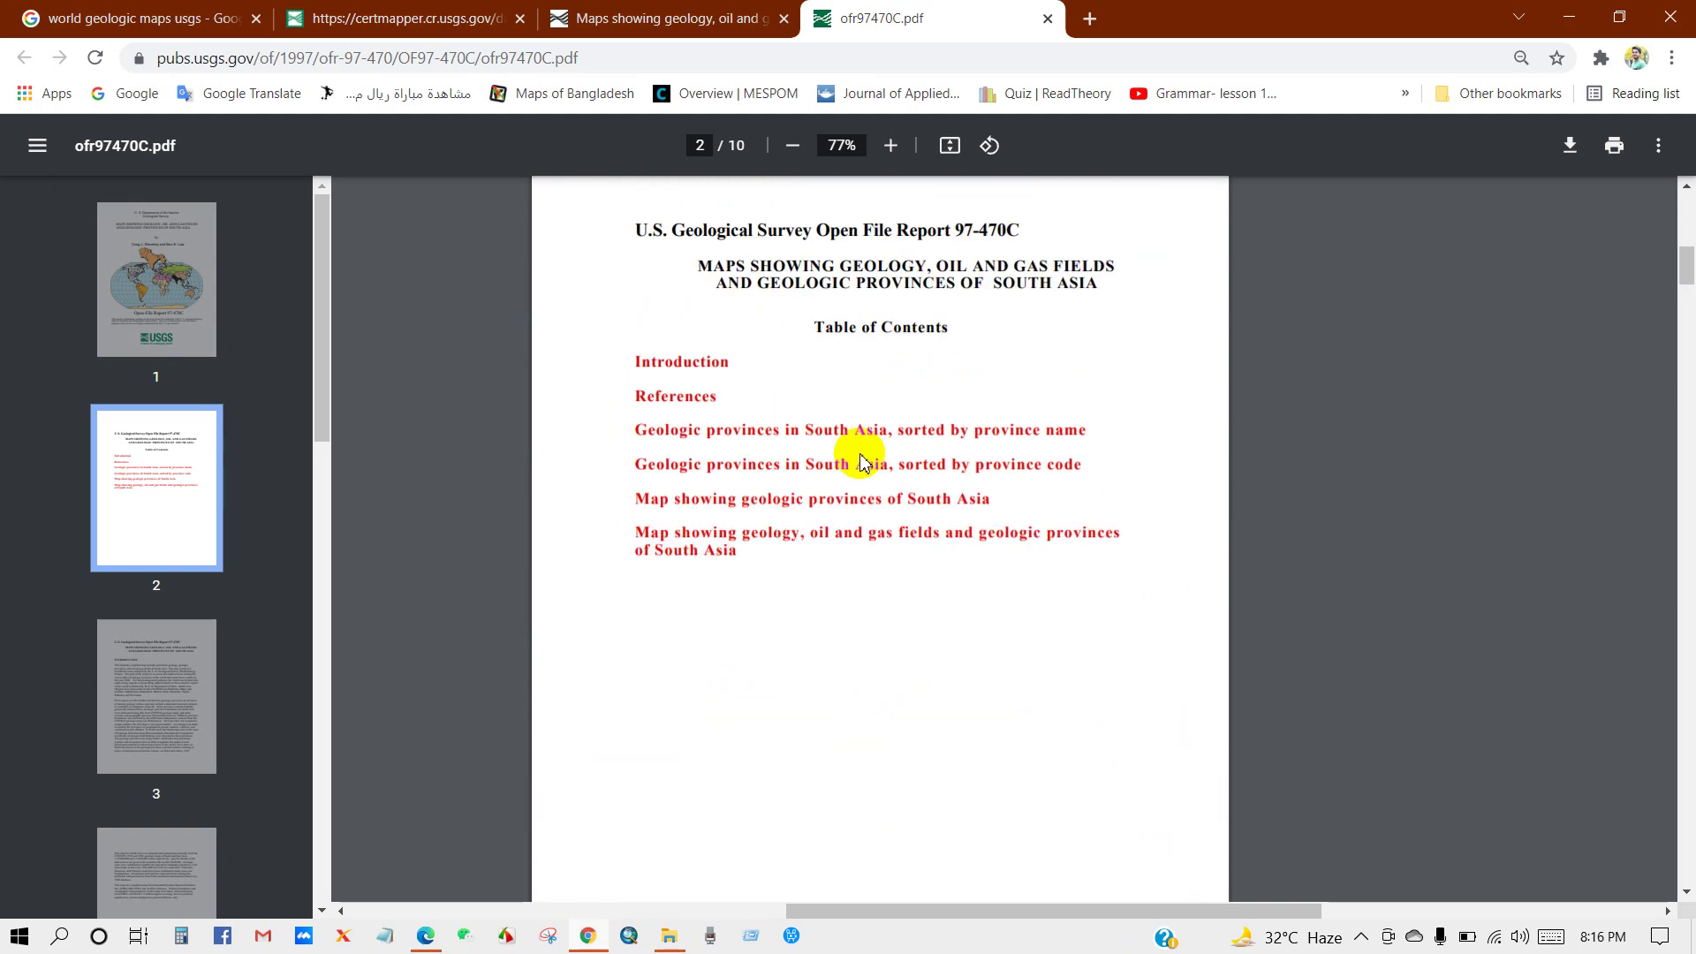
pyautogui.scroll(-20, 849, 354)
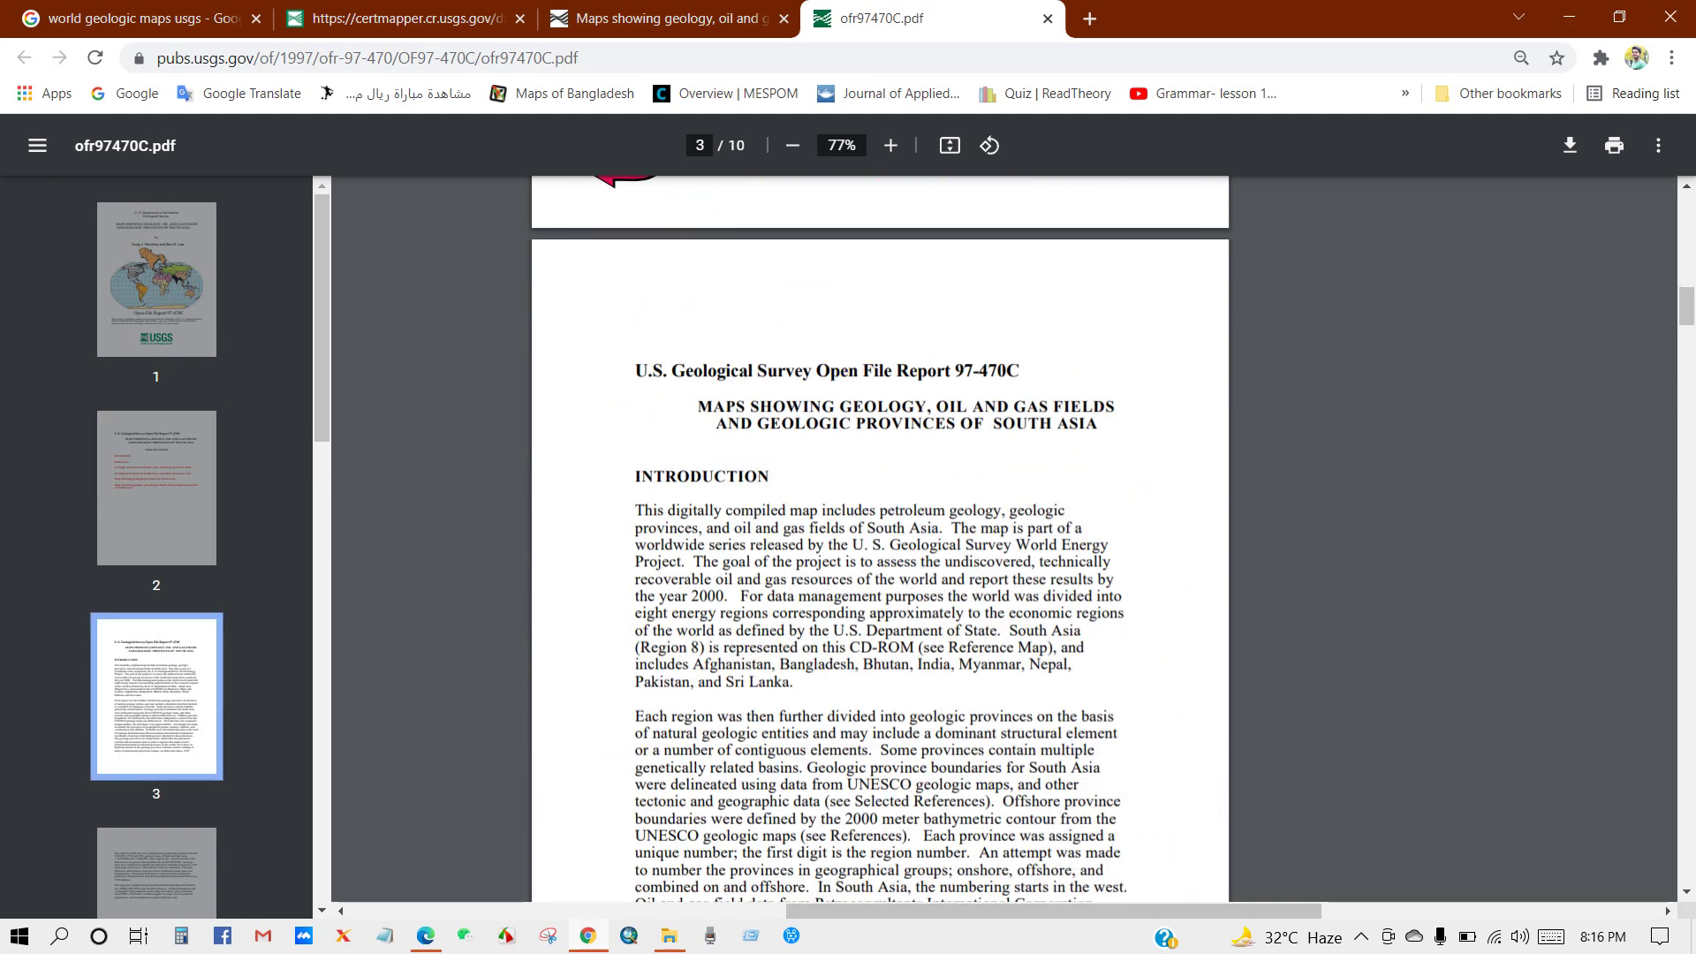
pyautogui.scroll(-15, 854, 355)
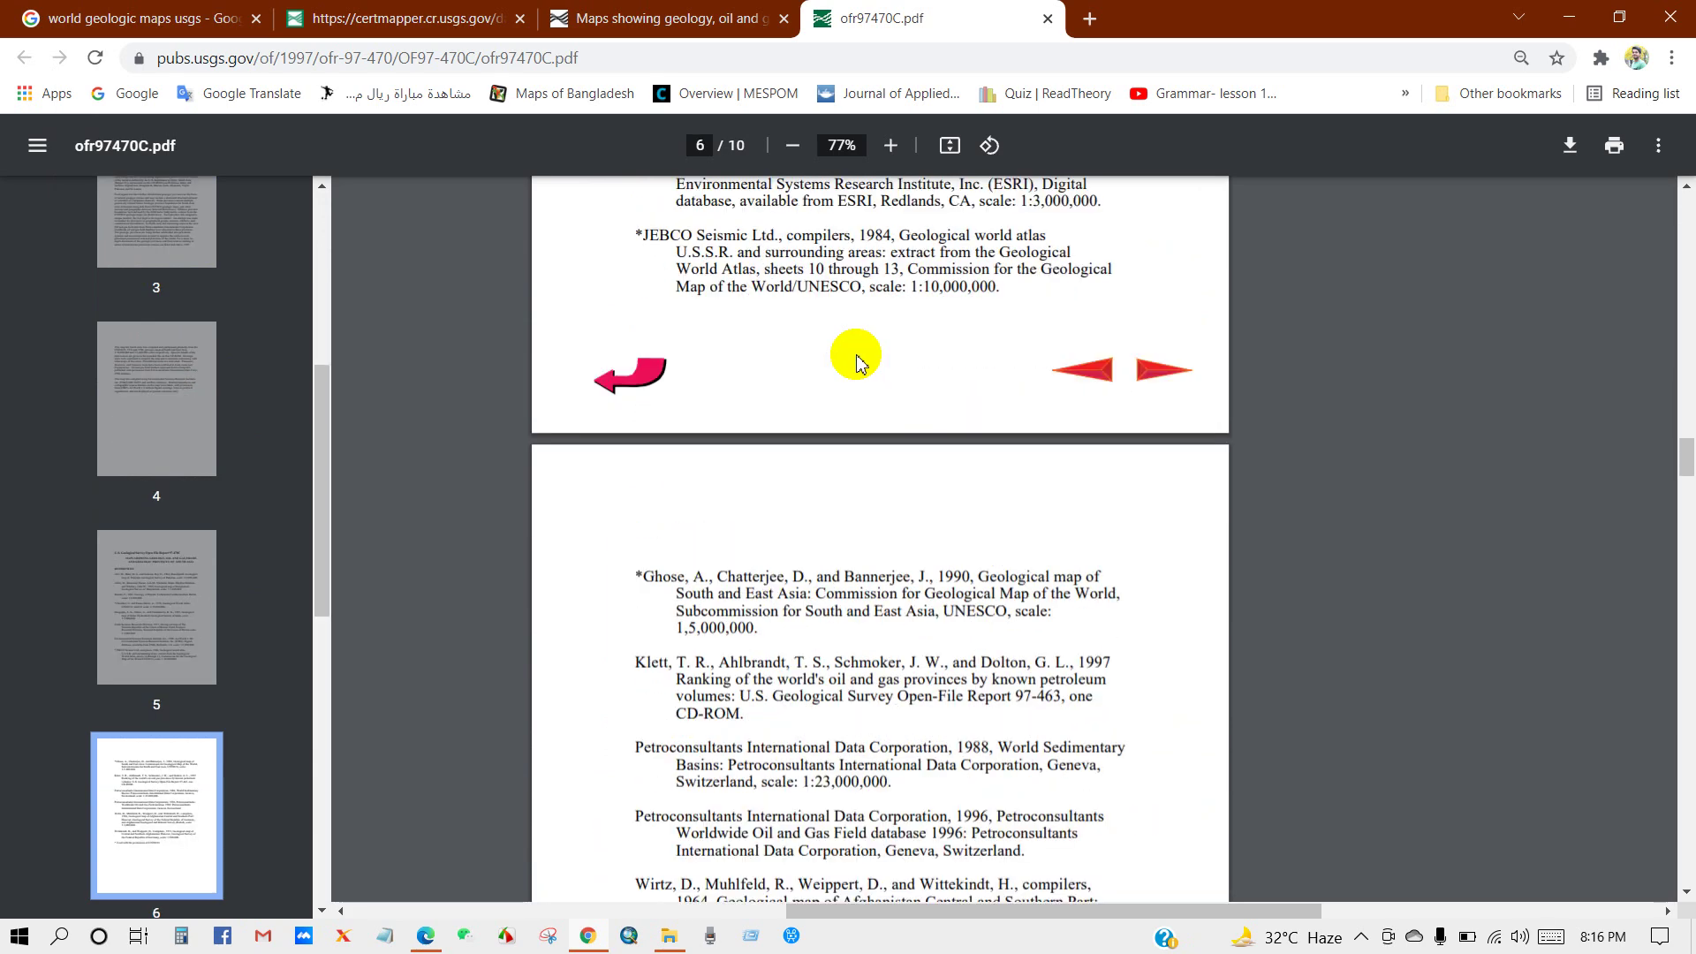
pyautogui.scroll(-6, 856, 362)
pyautogui.scroll(2, 847, 375)
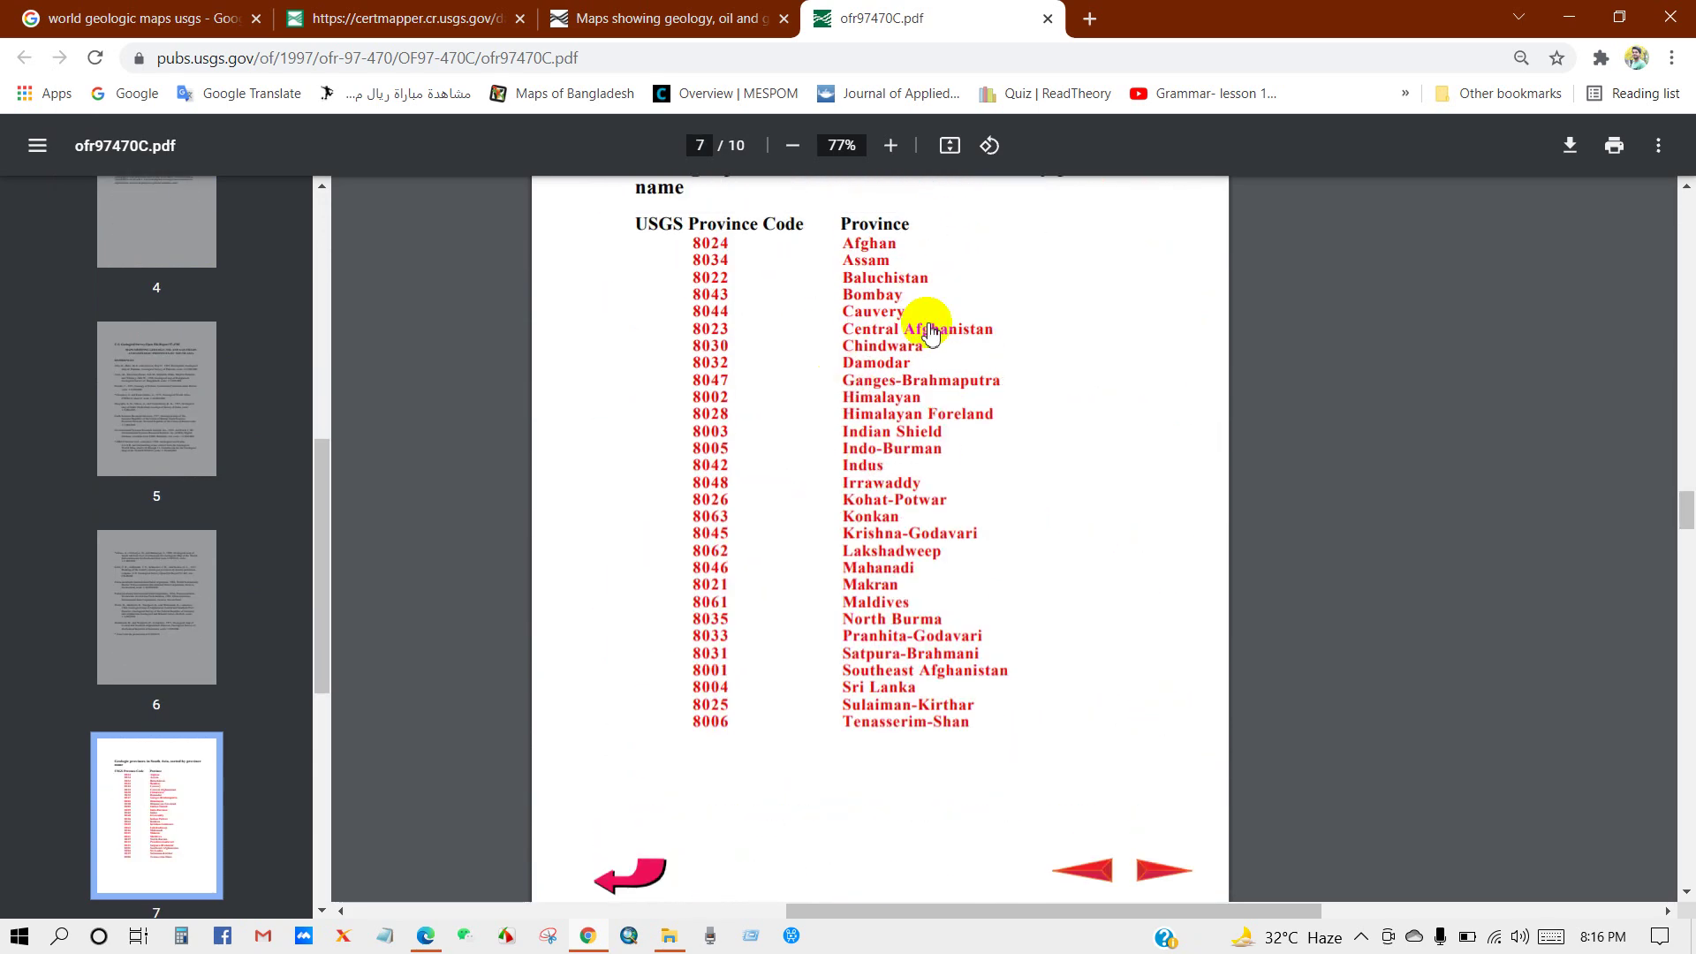
pyautogui.scroll(-8, 855, 422)
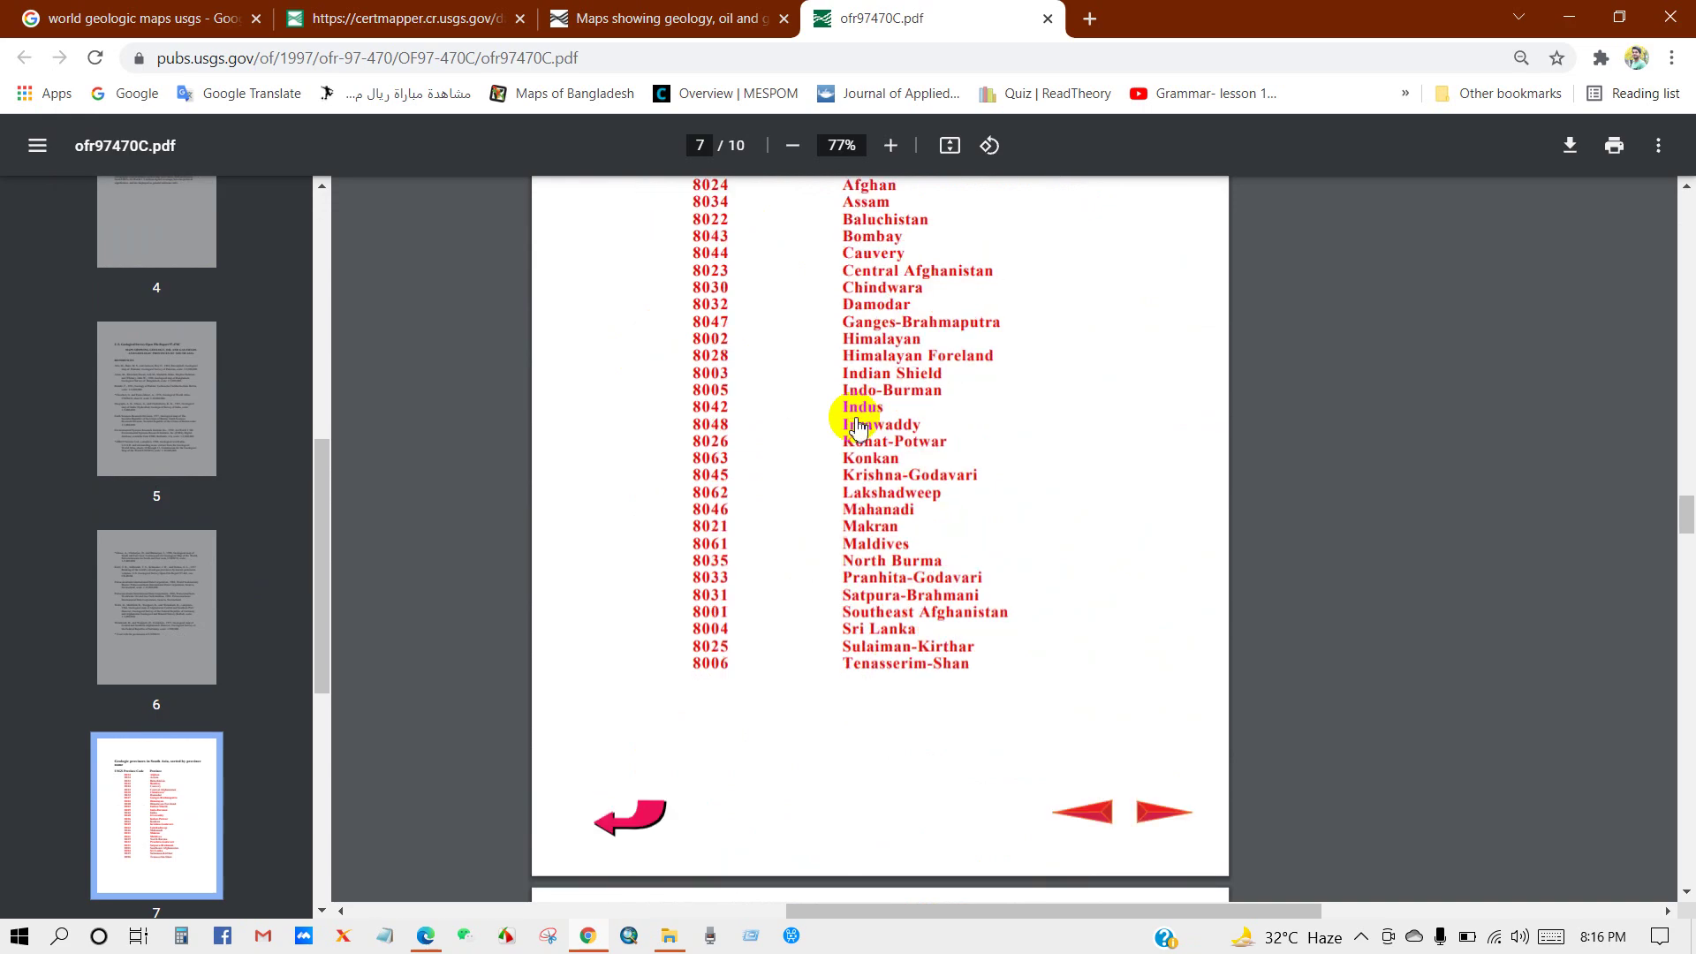
pyautogui.scroll(-12, 855, 424)
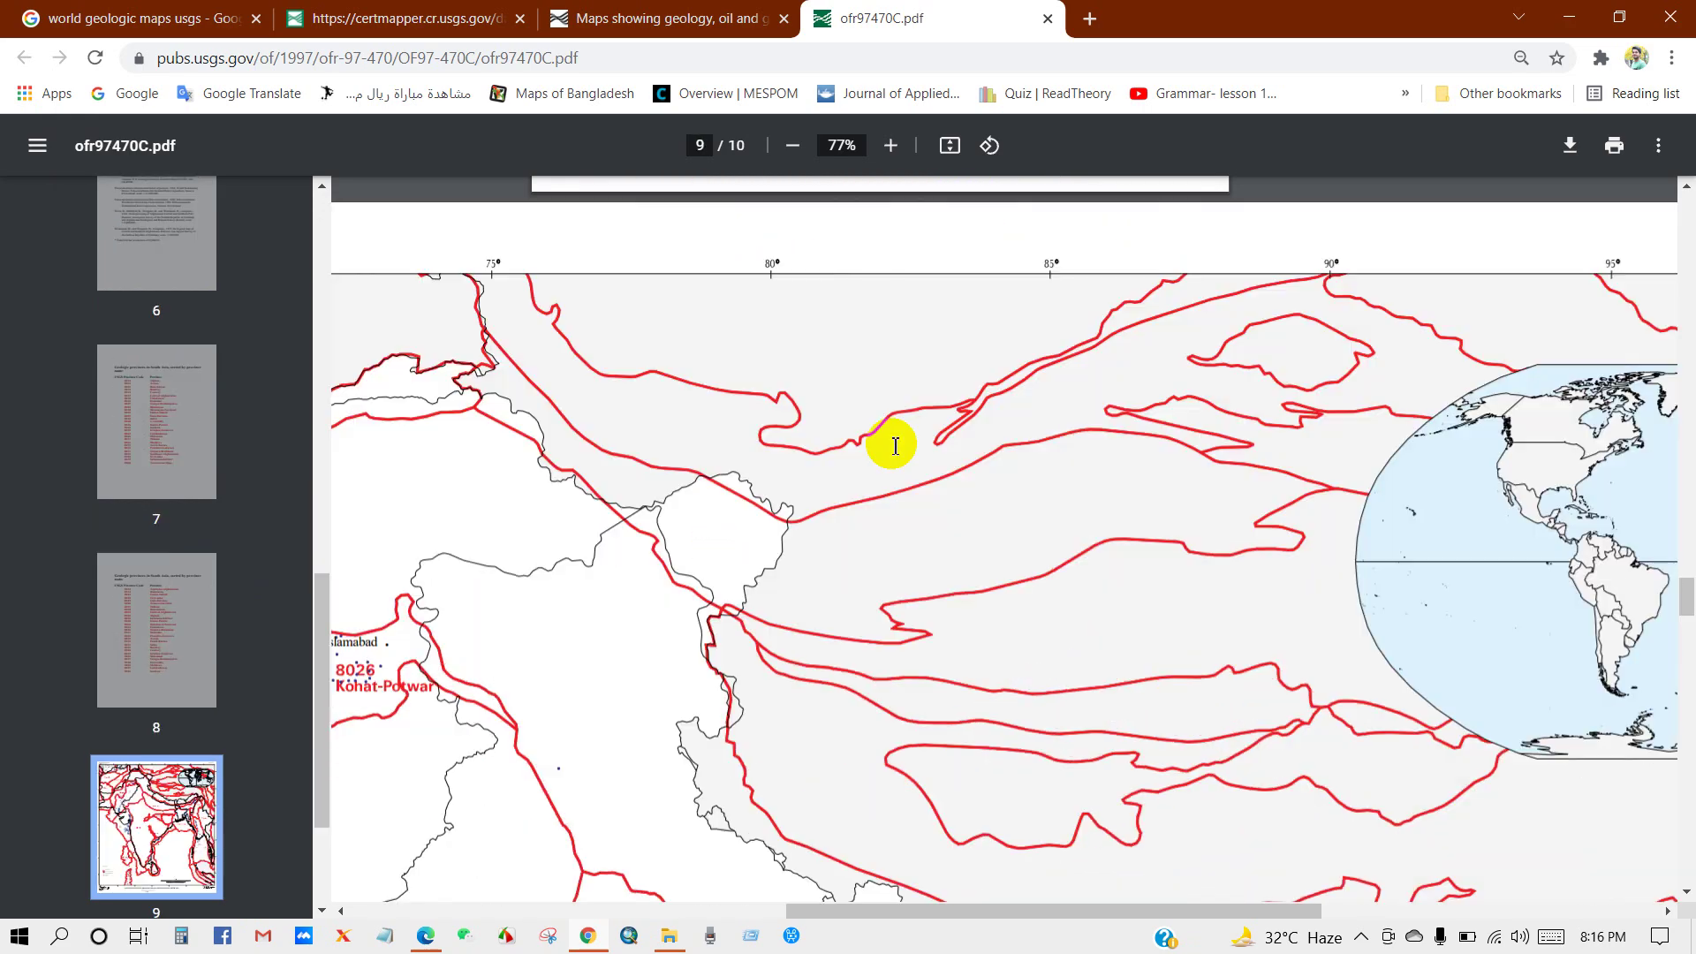
pyautogui.scroll(-4, 920, 517)
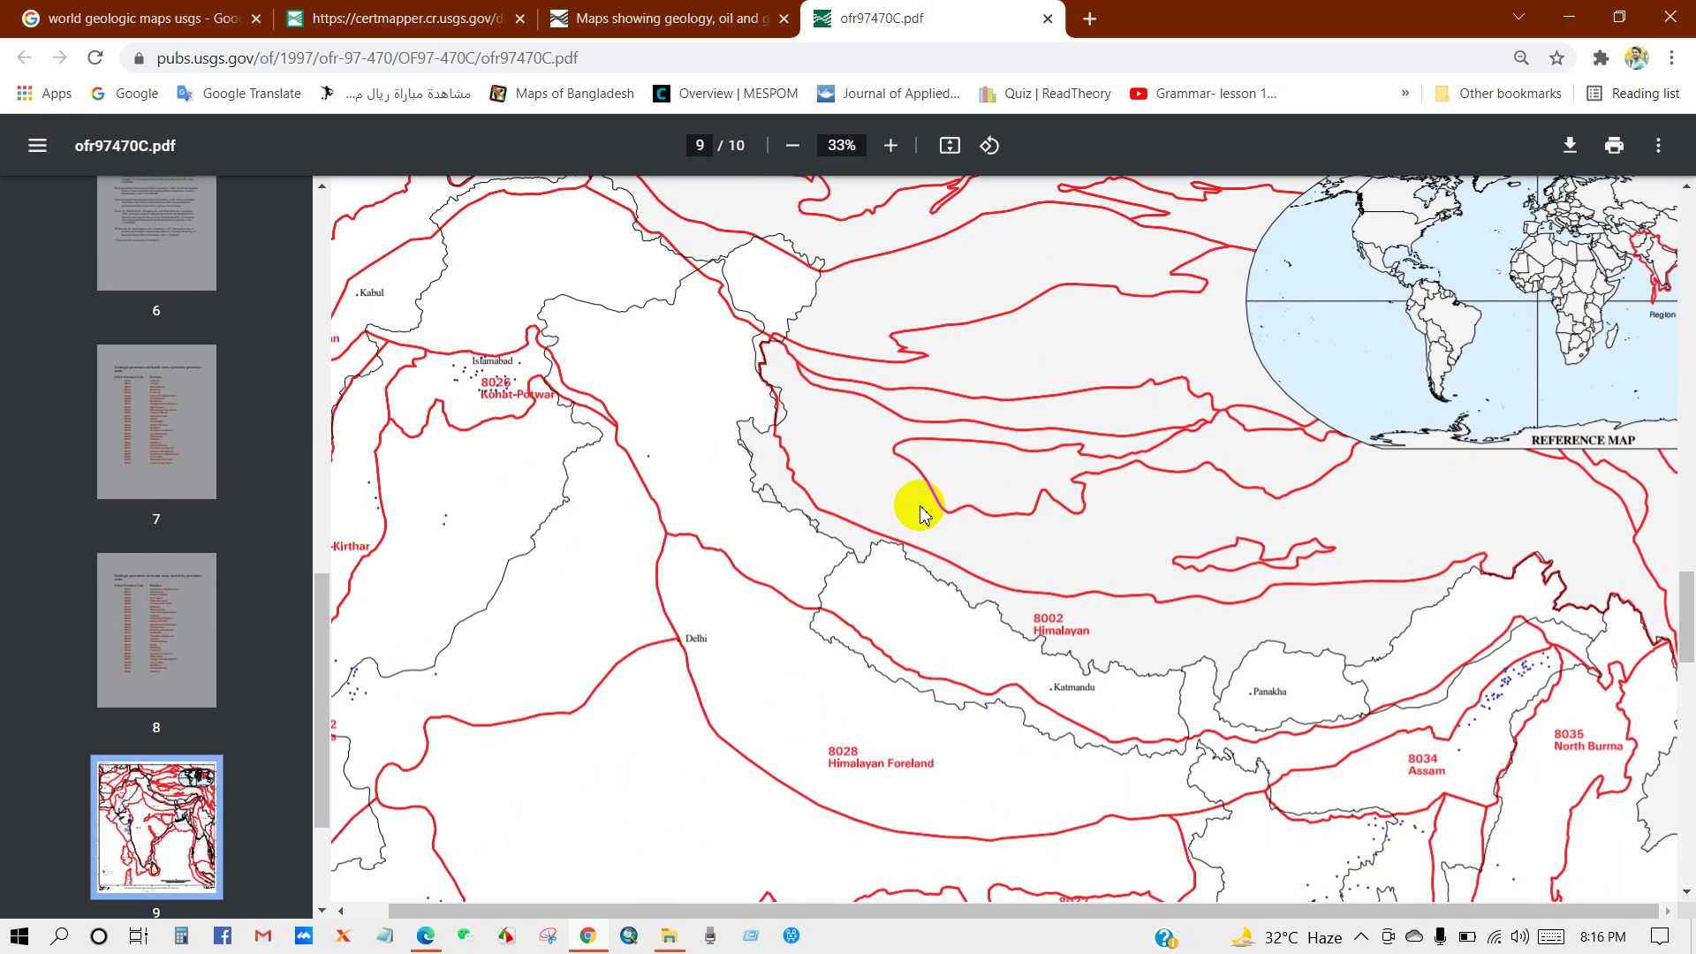
pyautogui.scroll(-1, 920, 514)
pyautogui.scroll(-8, 920, 514)
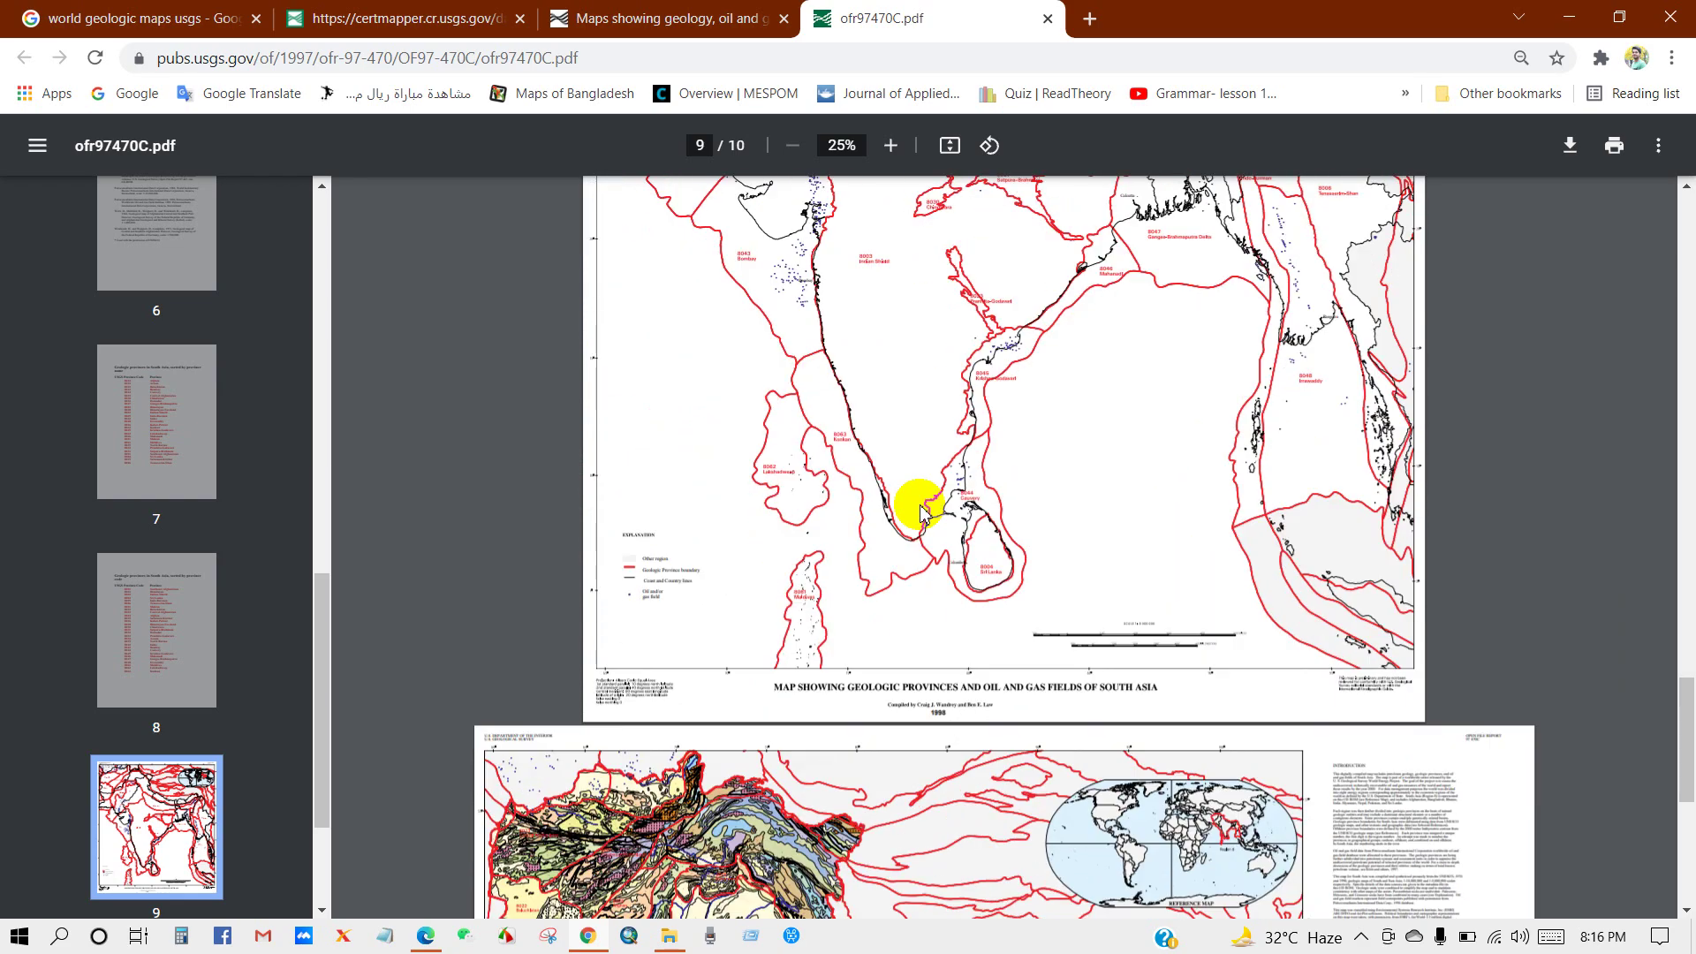
pyautogui.scroll(-3, 923, 512)
pyautogui.scroll(2, 817, 511)
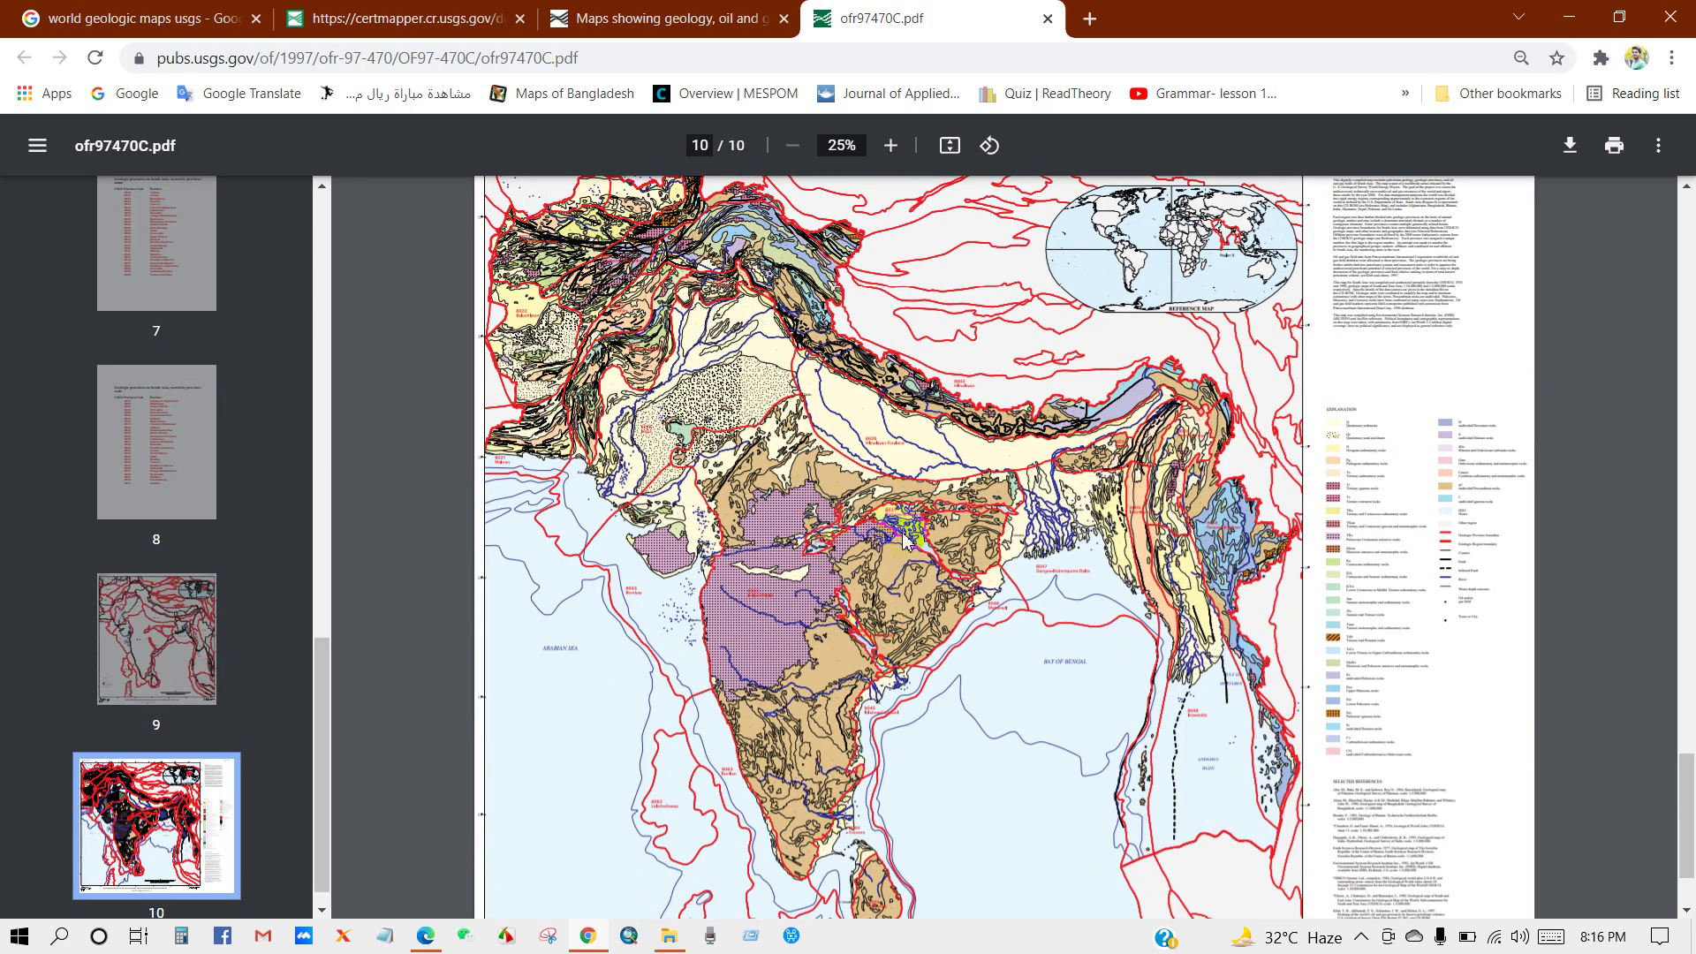
pyautogui.scroll(8, 1440, 576)
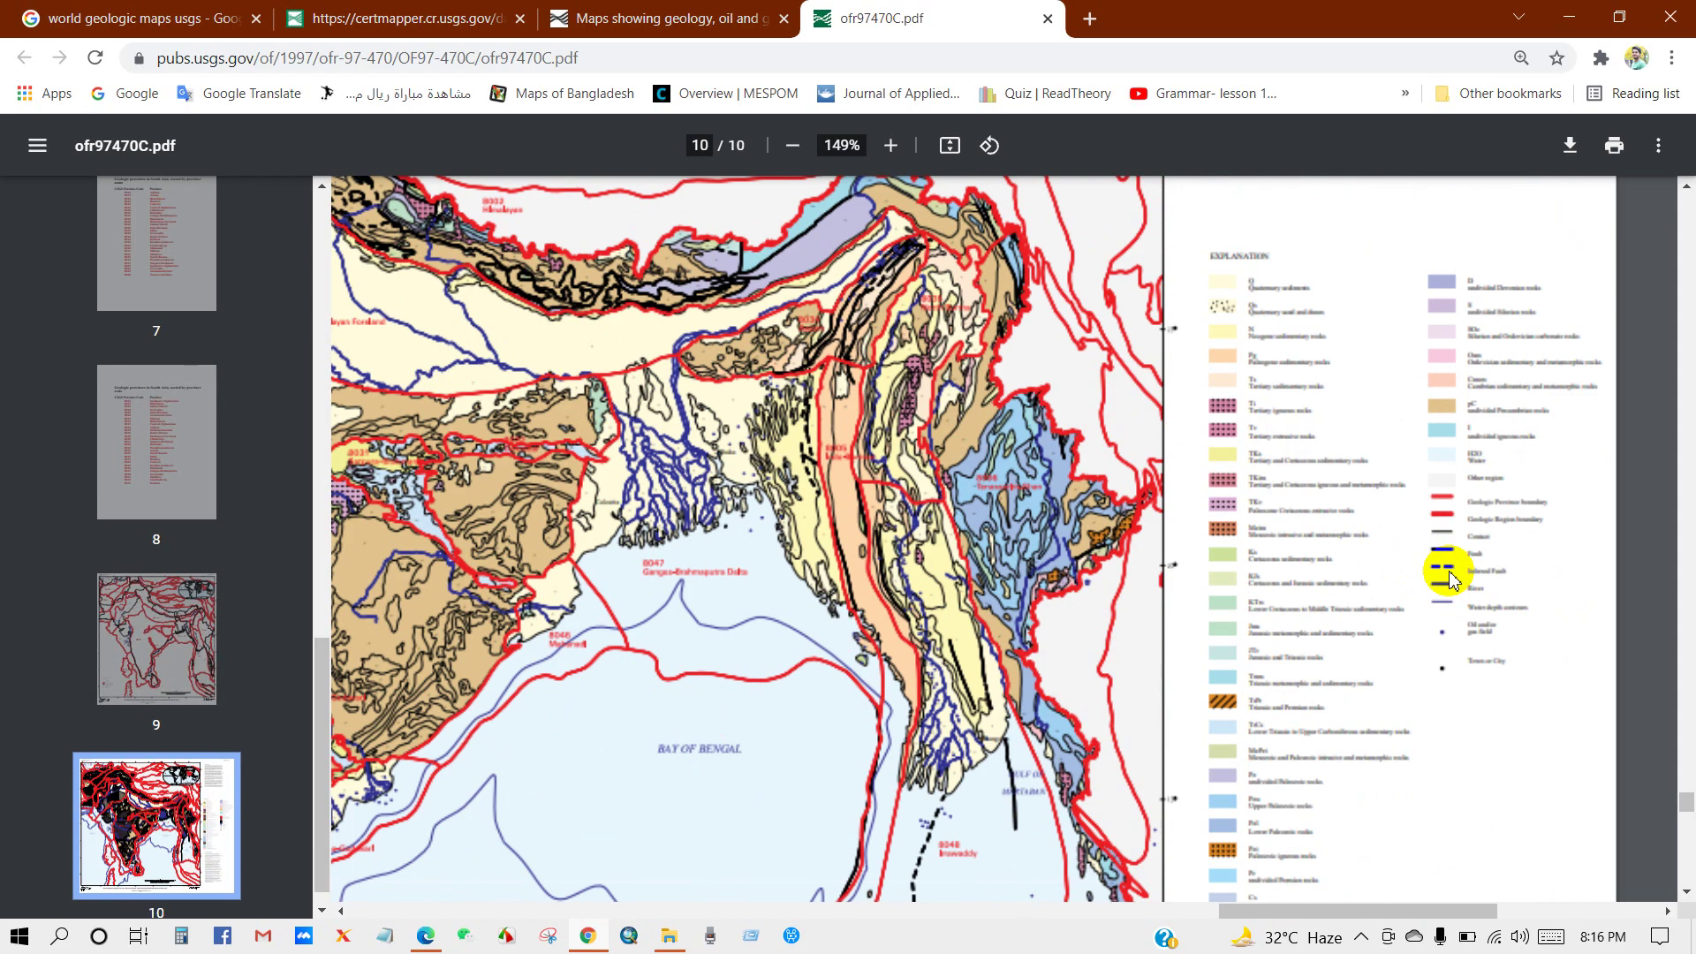
pyautogui.scroll(2, 1434, 579)
pyautogui.scroll(-2, 1413, 576)
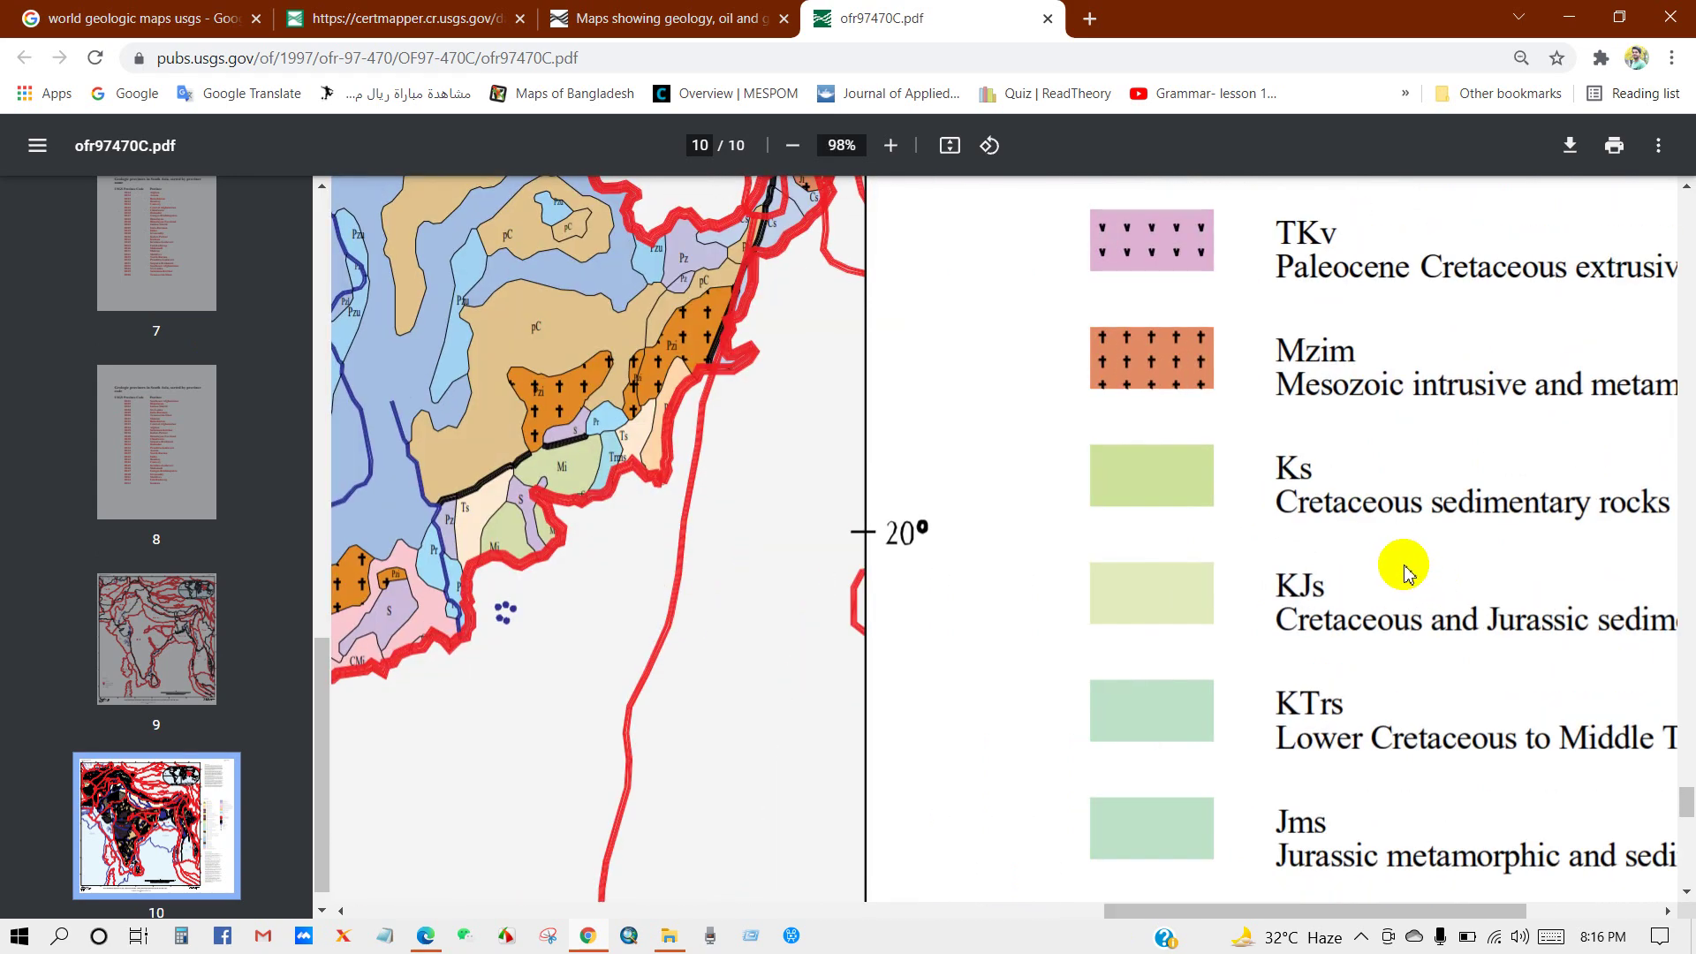
pyautogui.scroll(-2, 1402, 563)
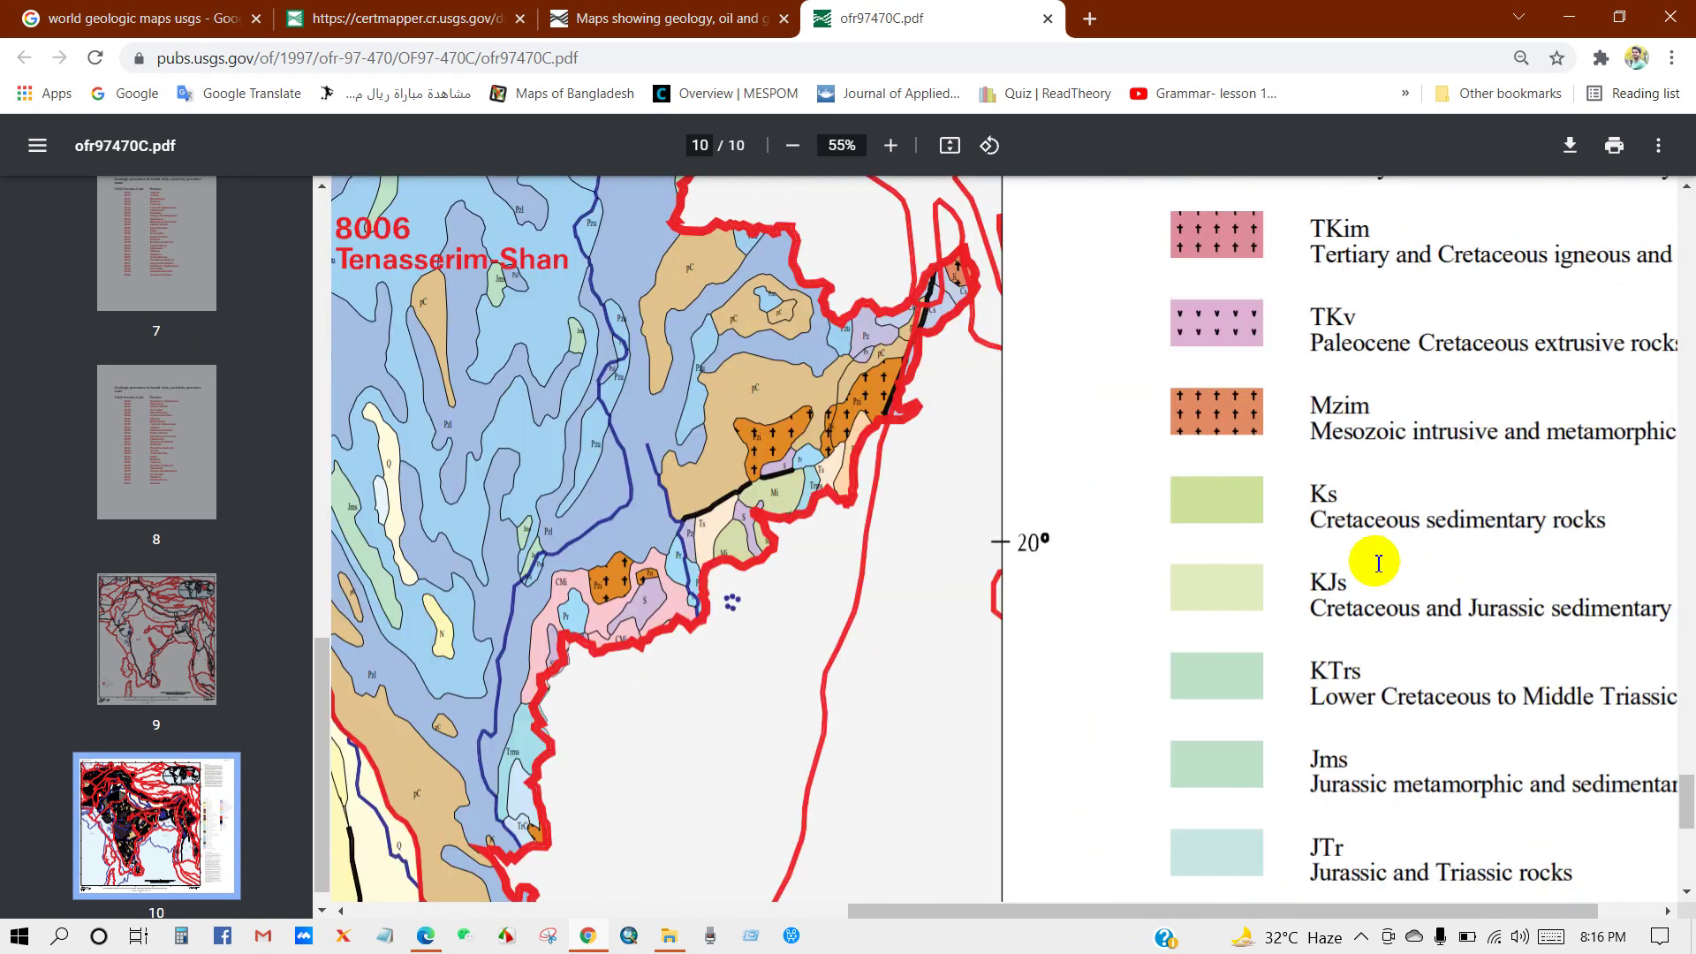
pyautogui.scroll(-1, 1378, 563)
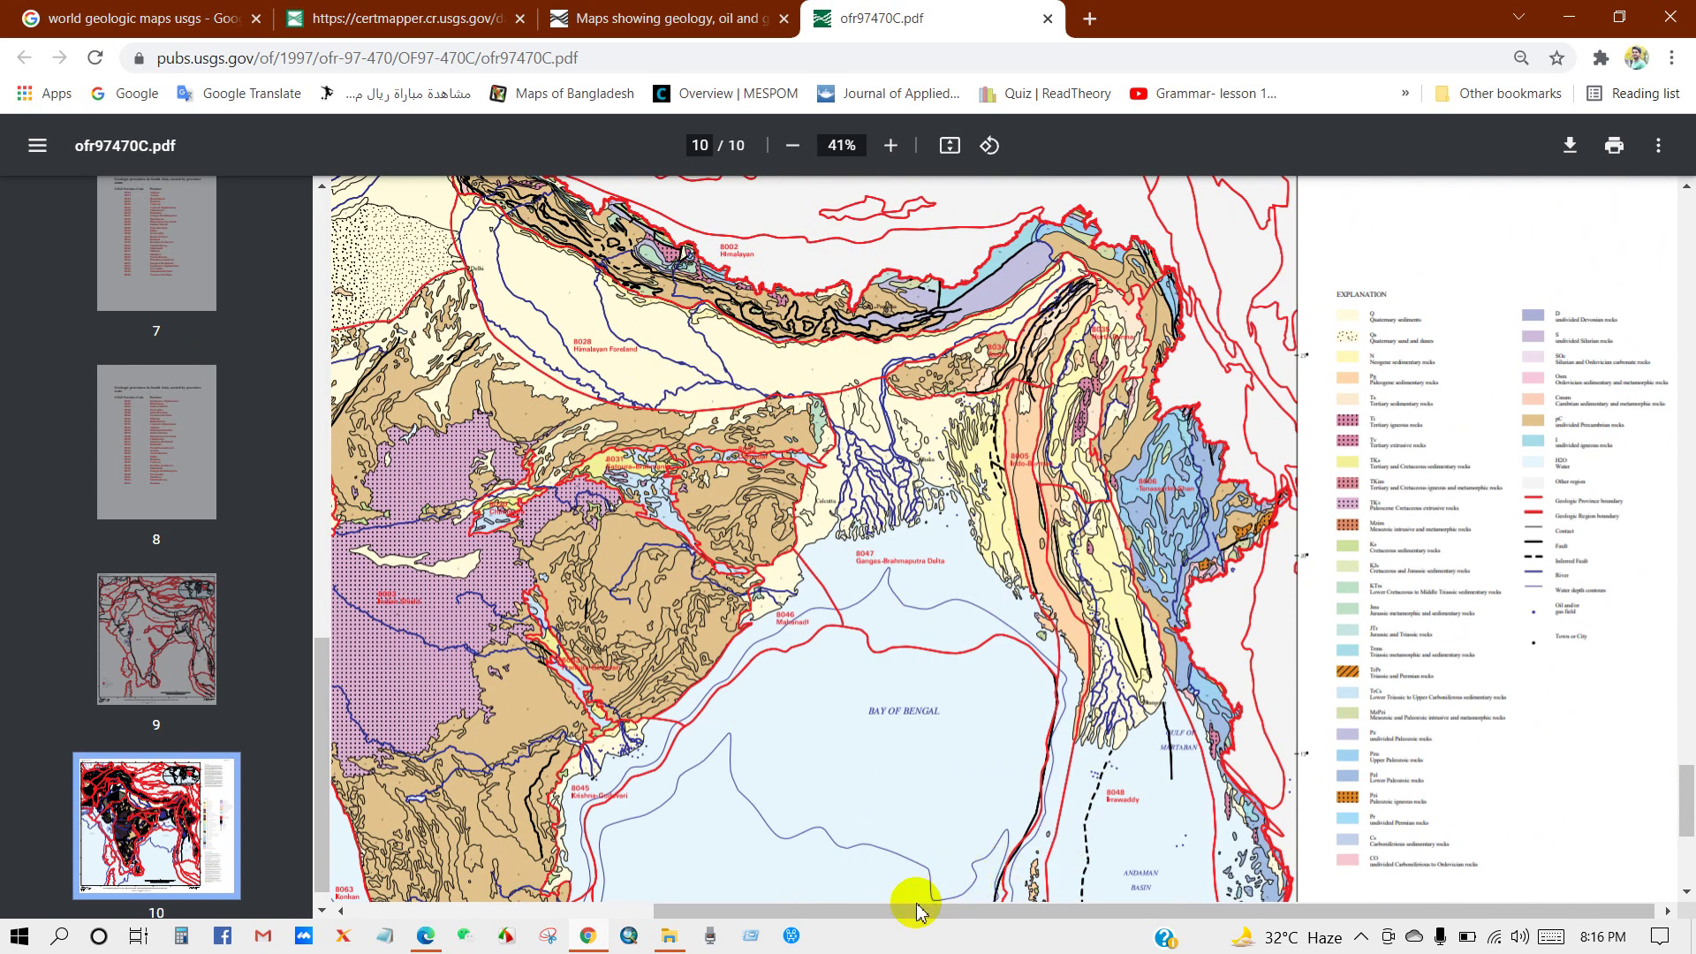
pyautogui.moveTo(916, 910); pyautogui.dragTo(974, 909)
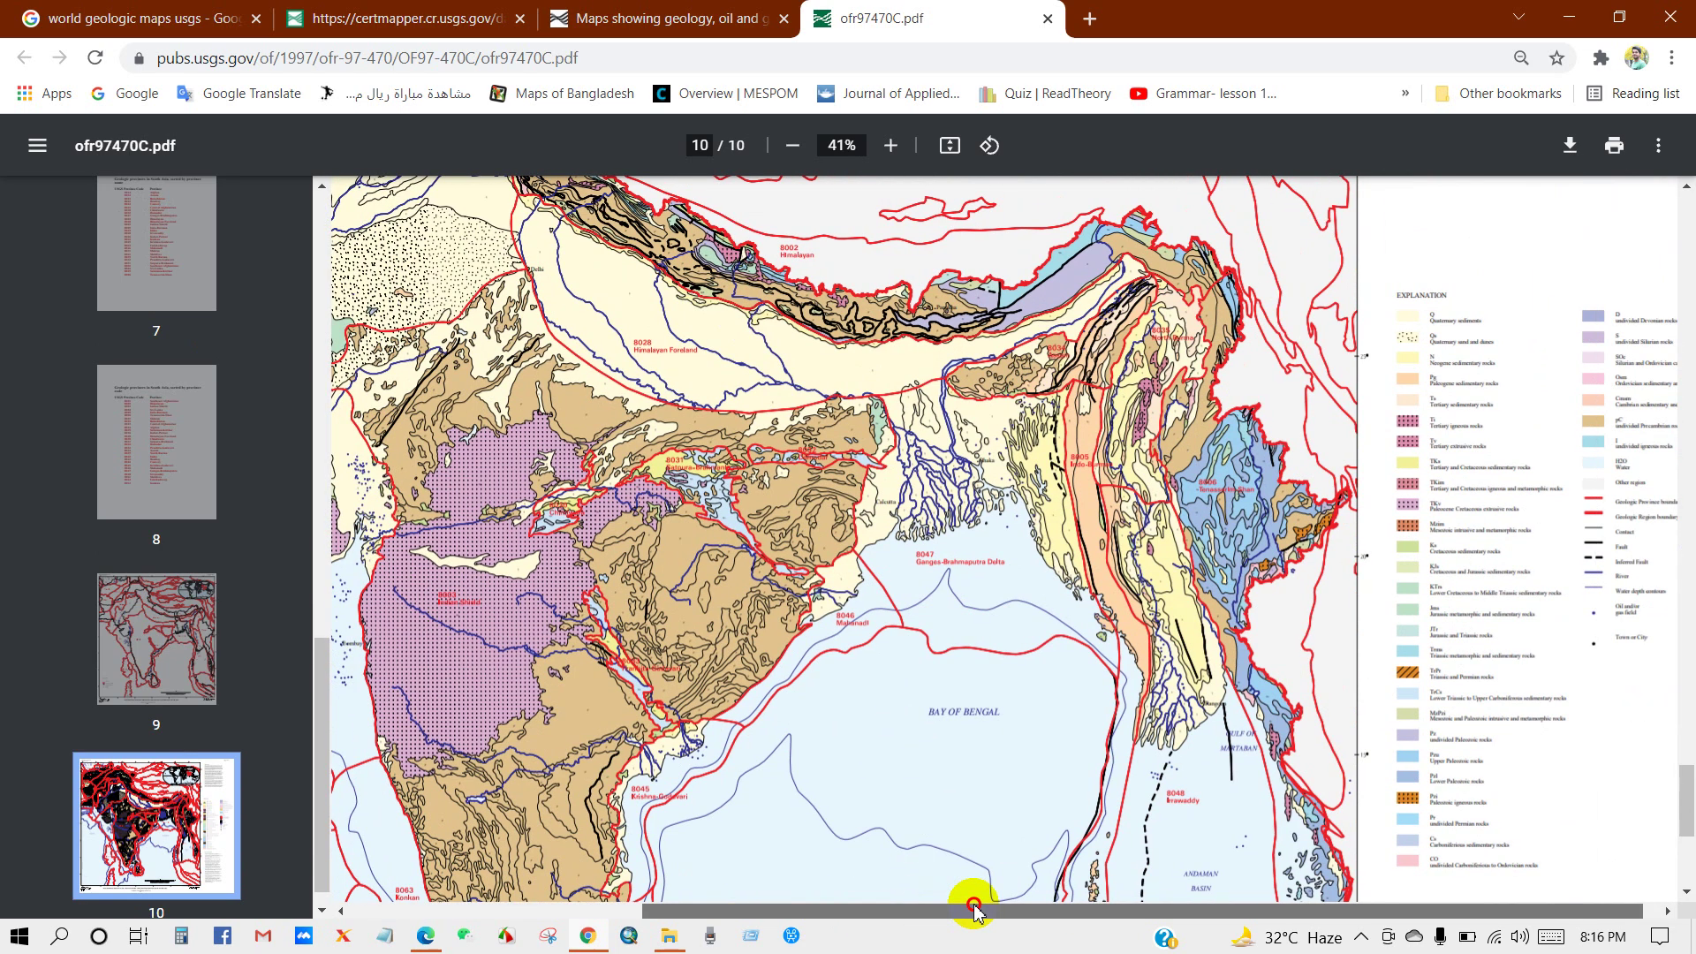
pyautogui.scroll(3, 1550, 570)
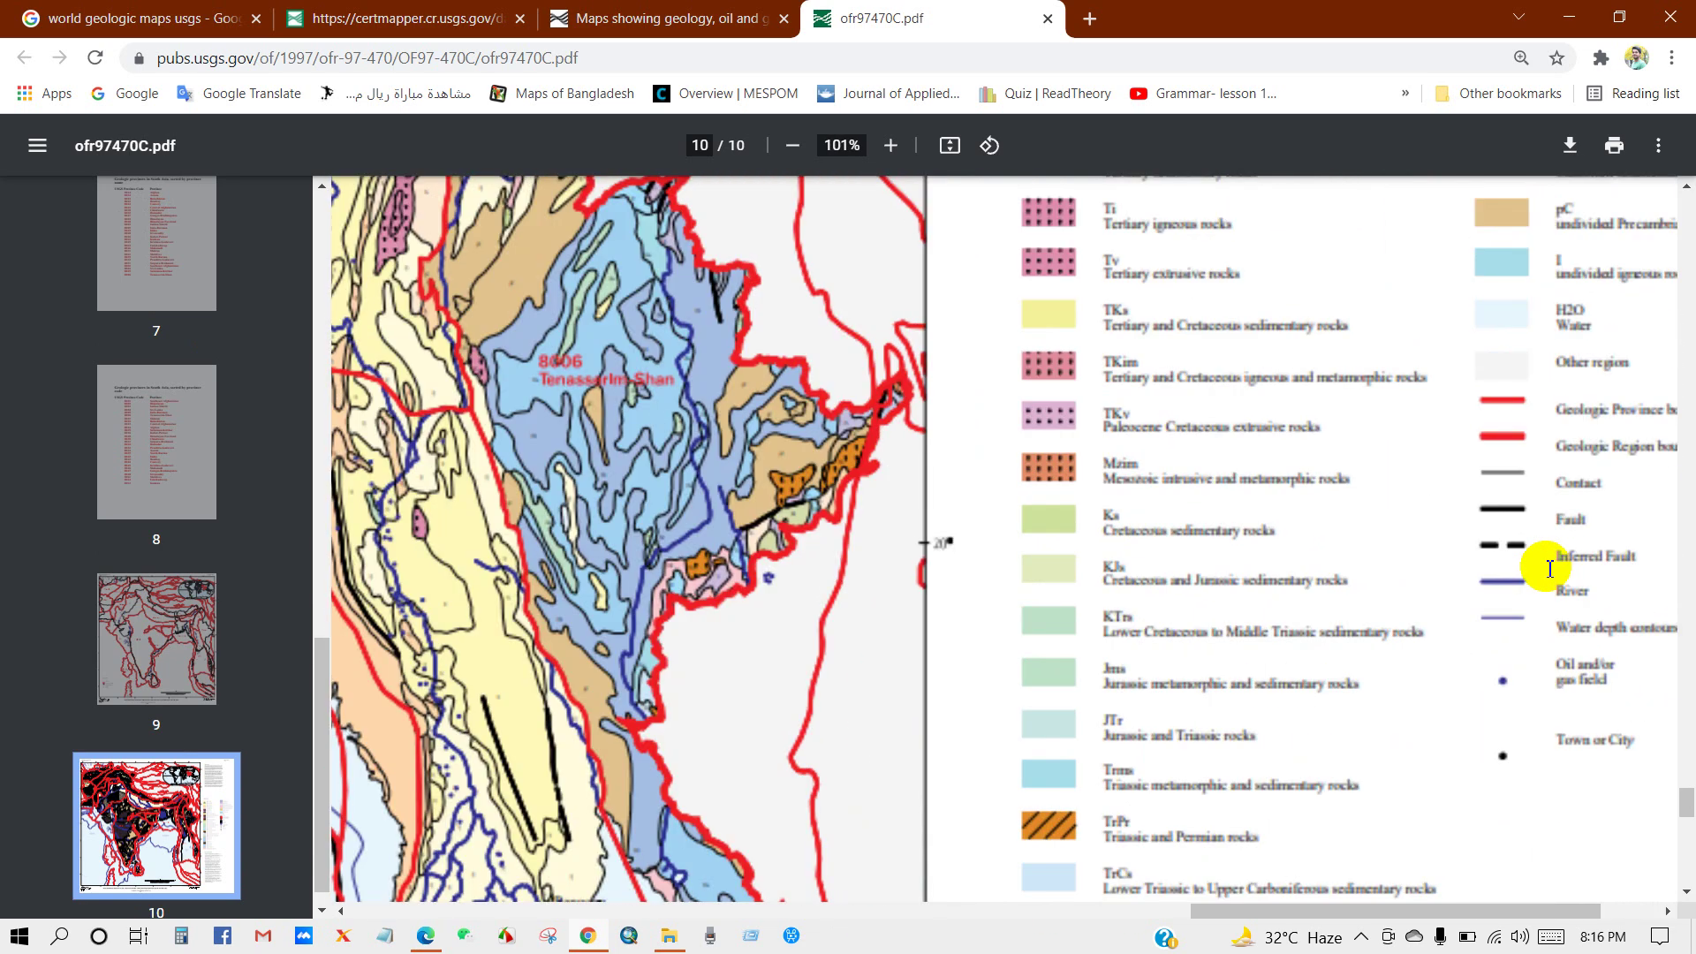
pyautogui.scroll(5, 1521, 566)
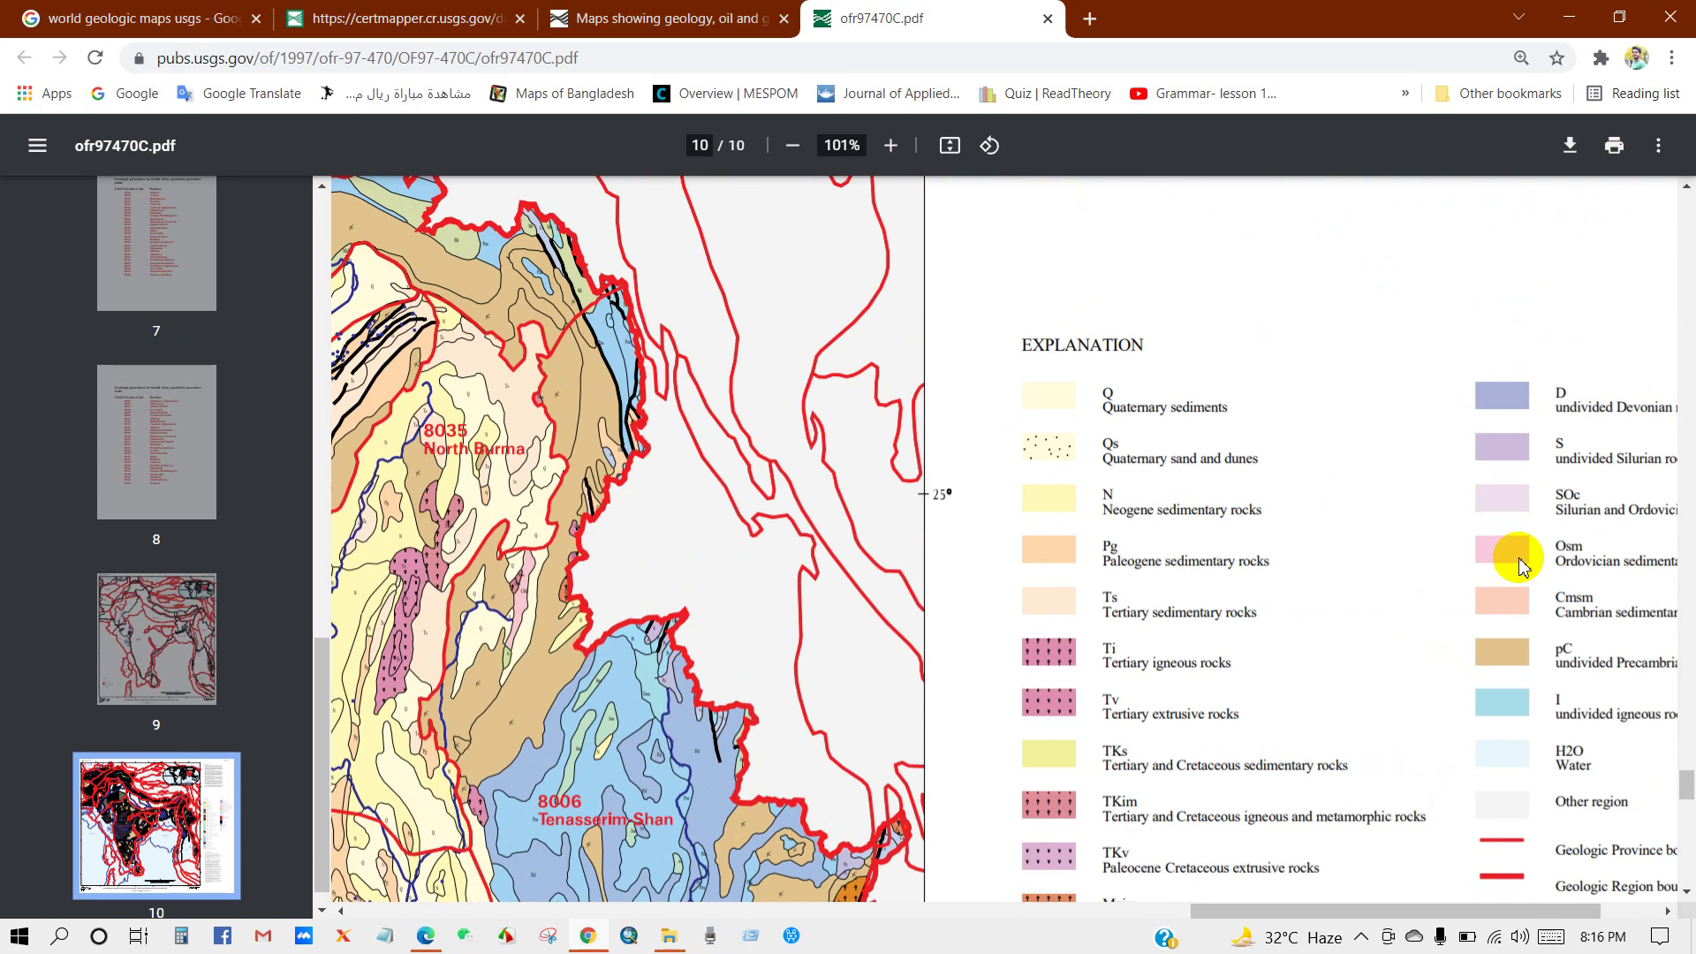
pyautogui.scroll(-9, 1238, 443)
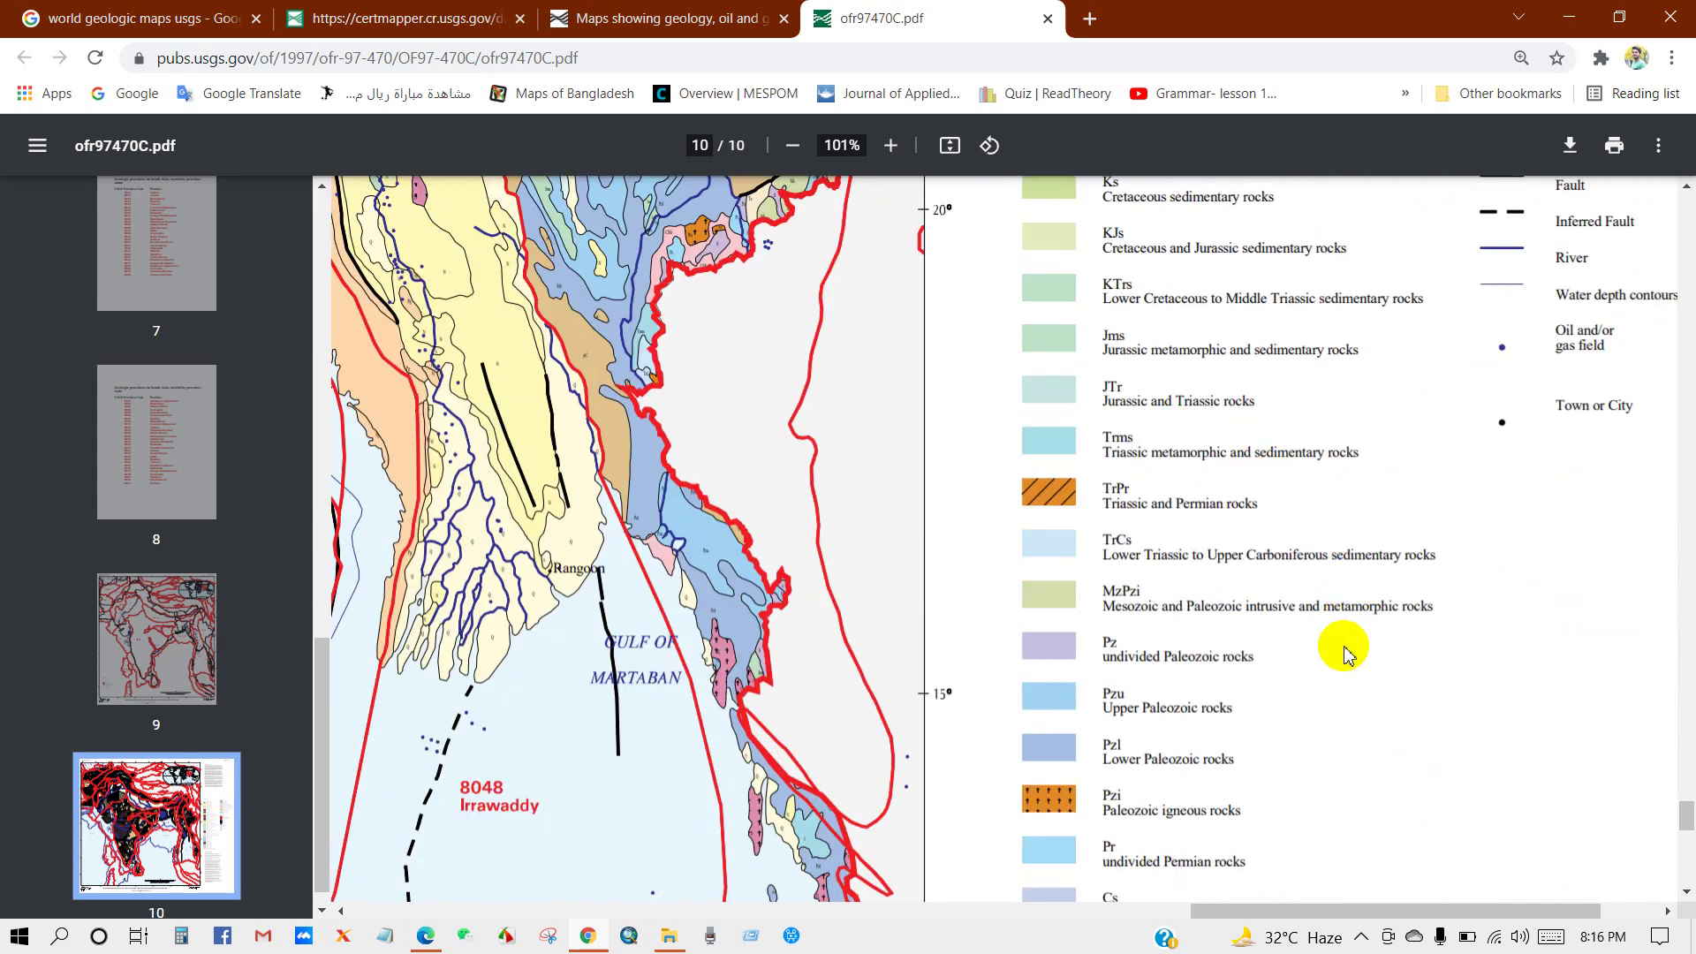
pyautogui.moveTo(1230, 910); pyautogui.dragTo(1288, 911)
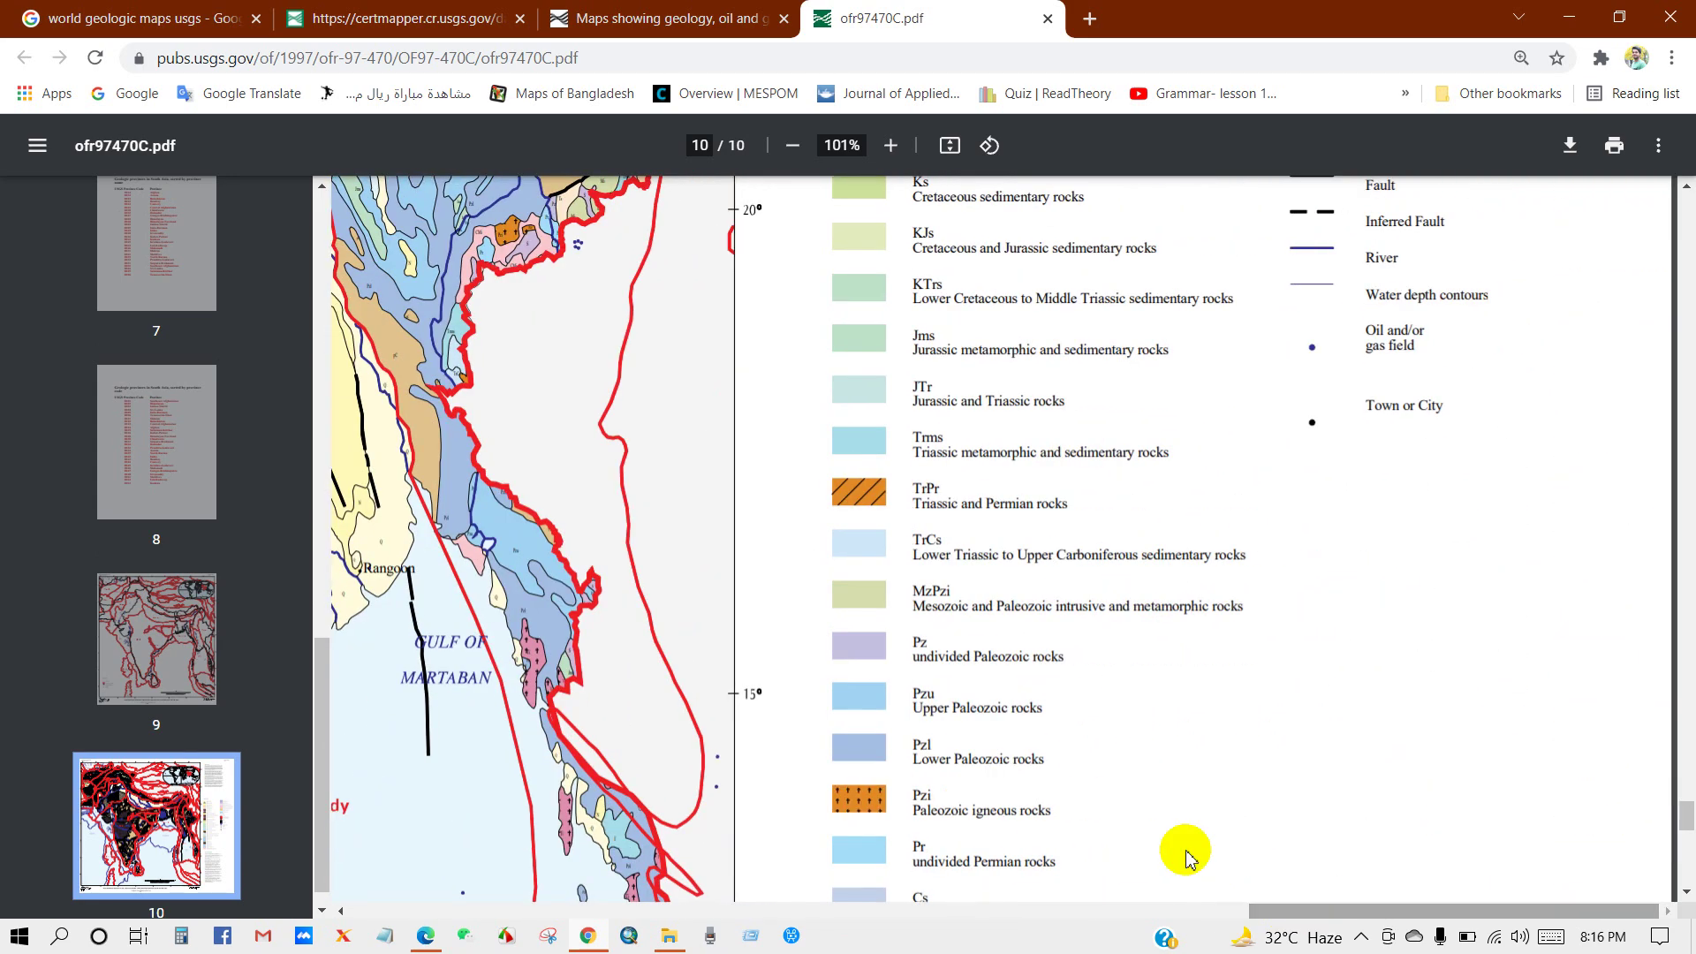
pyautogui.scroll(-6, 989, 658)
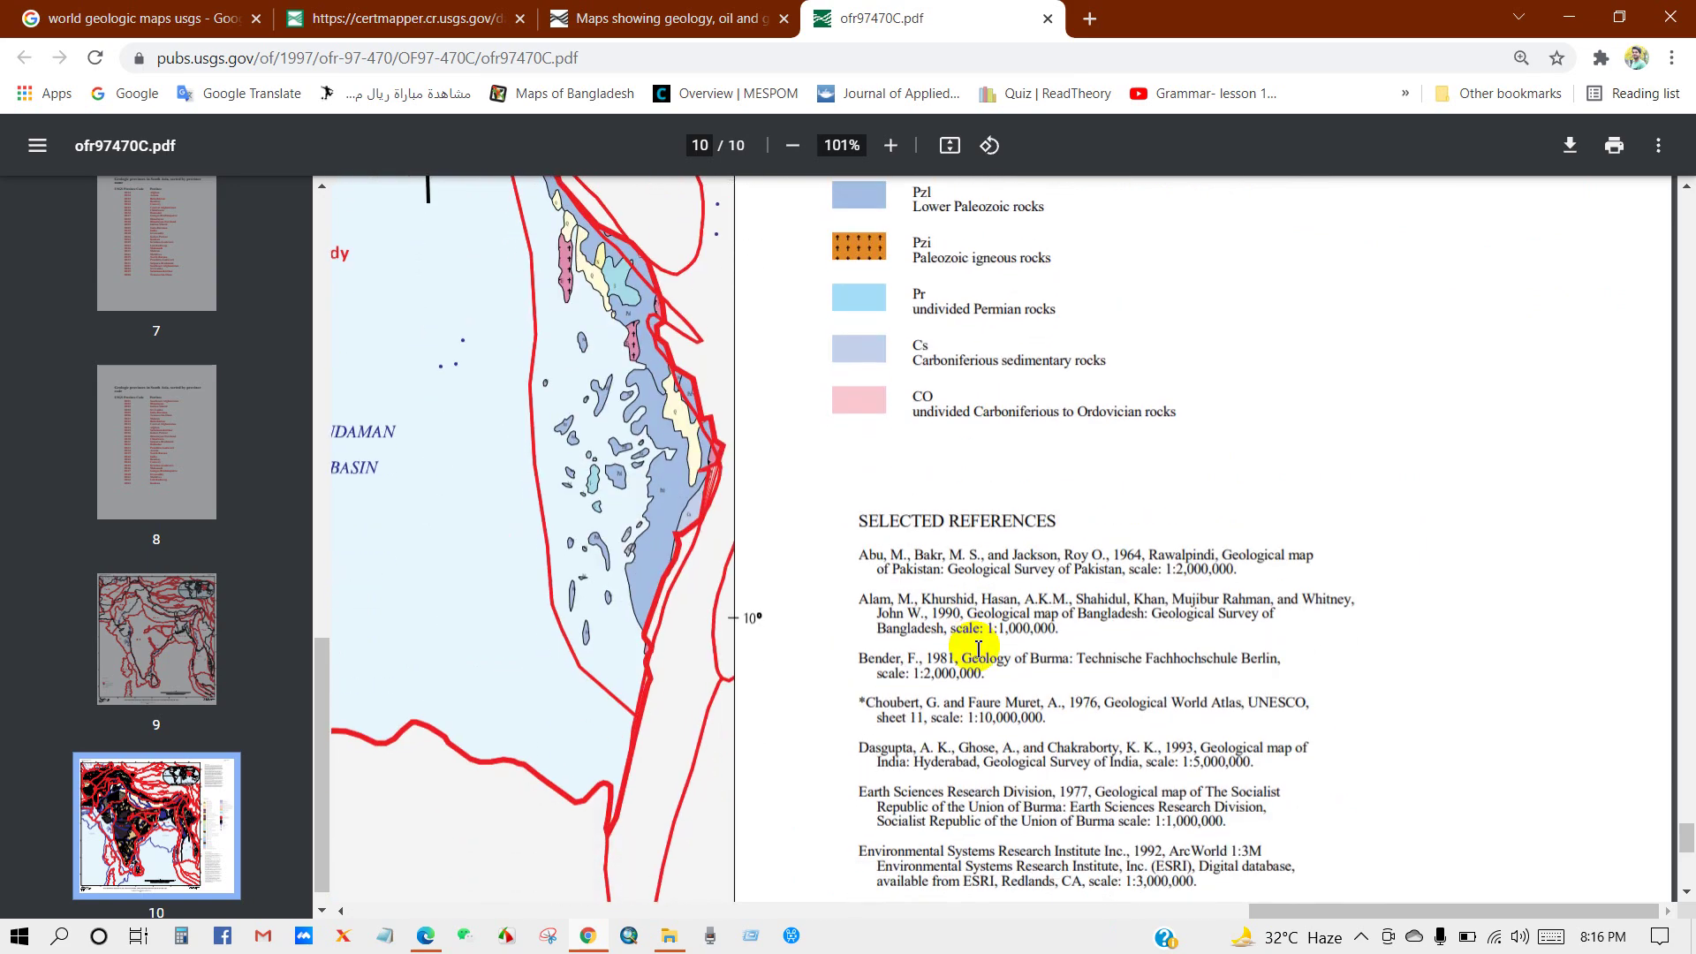
pyautogui.scroll(16, 978, 649)
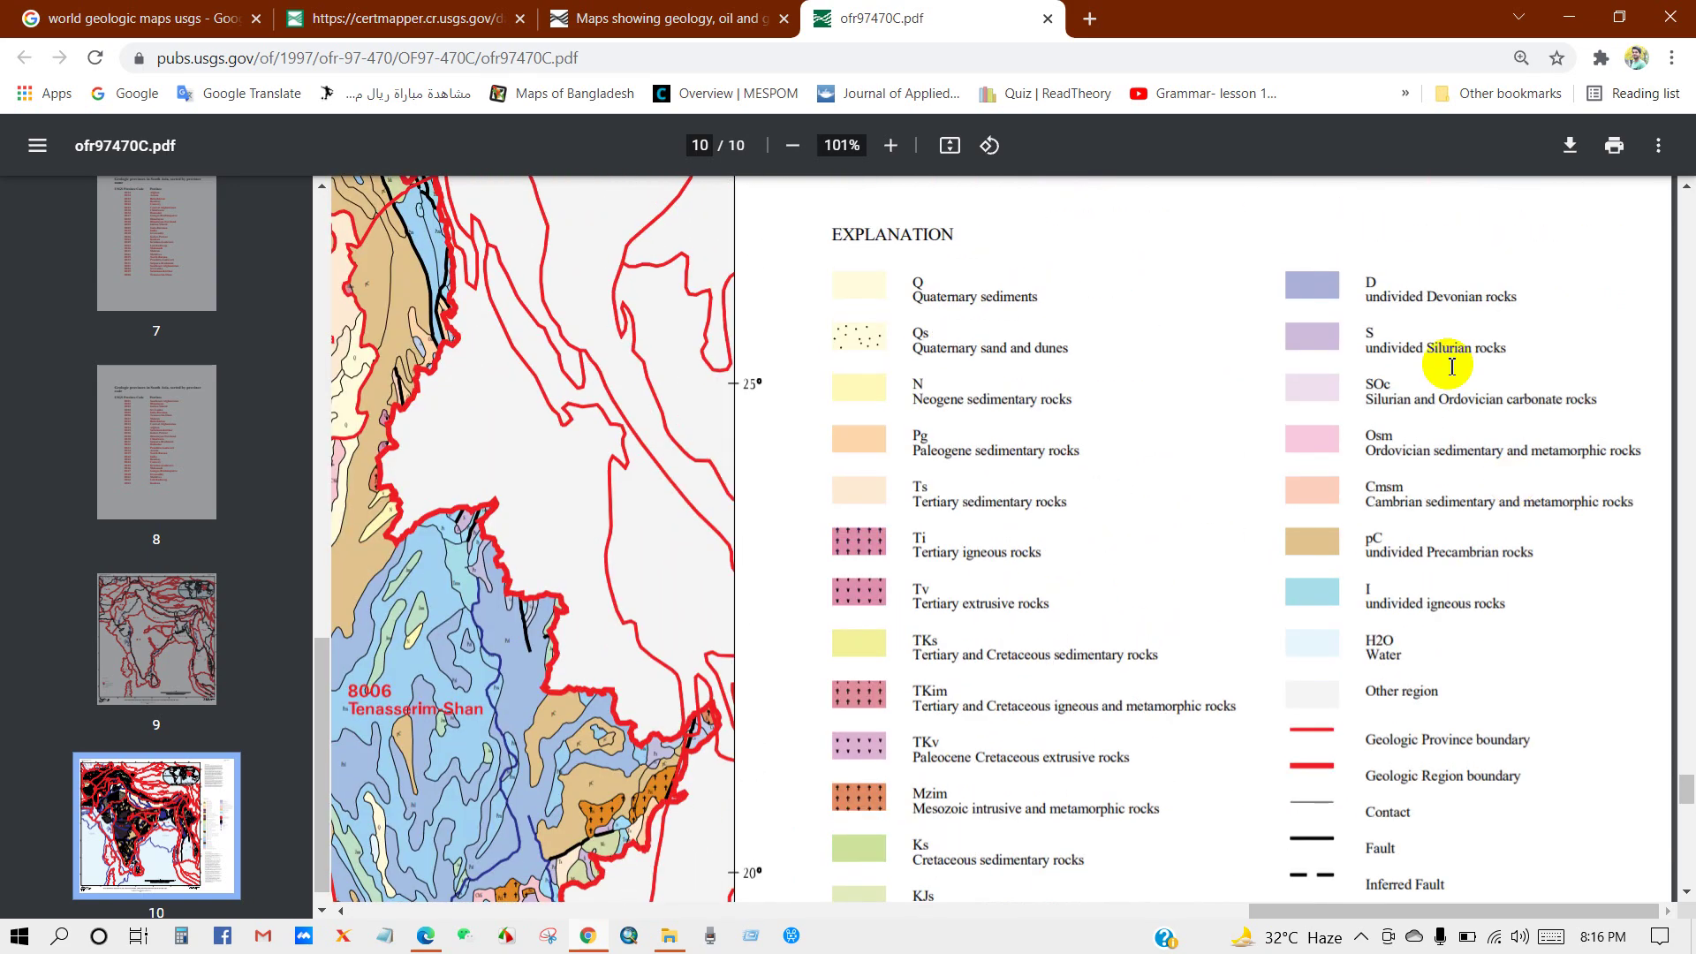
pyautogui.scroll(3, 1320, 755)
pyautogui.moveTo(1362, 912); pyautogui.dragTo(1073, 888)
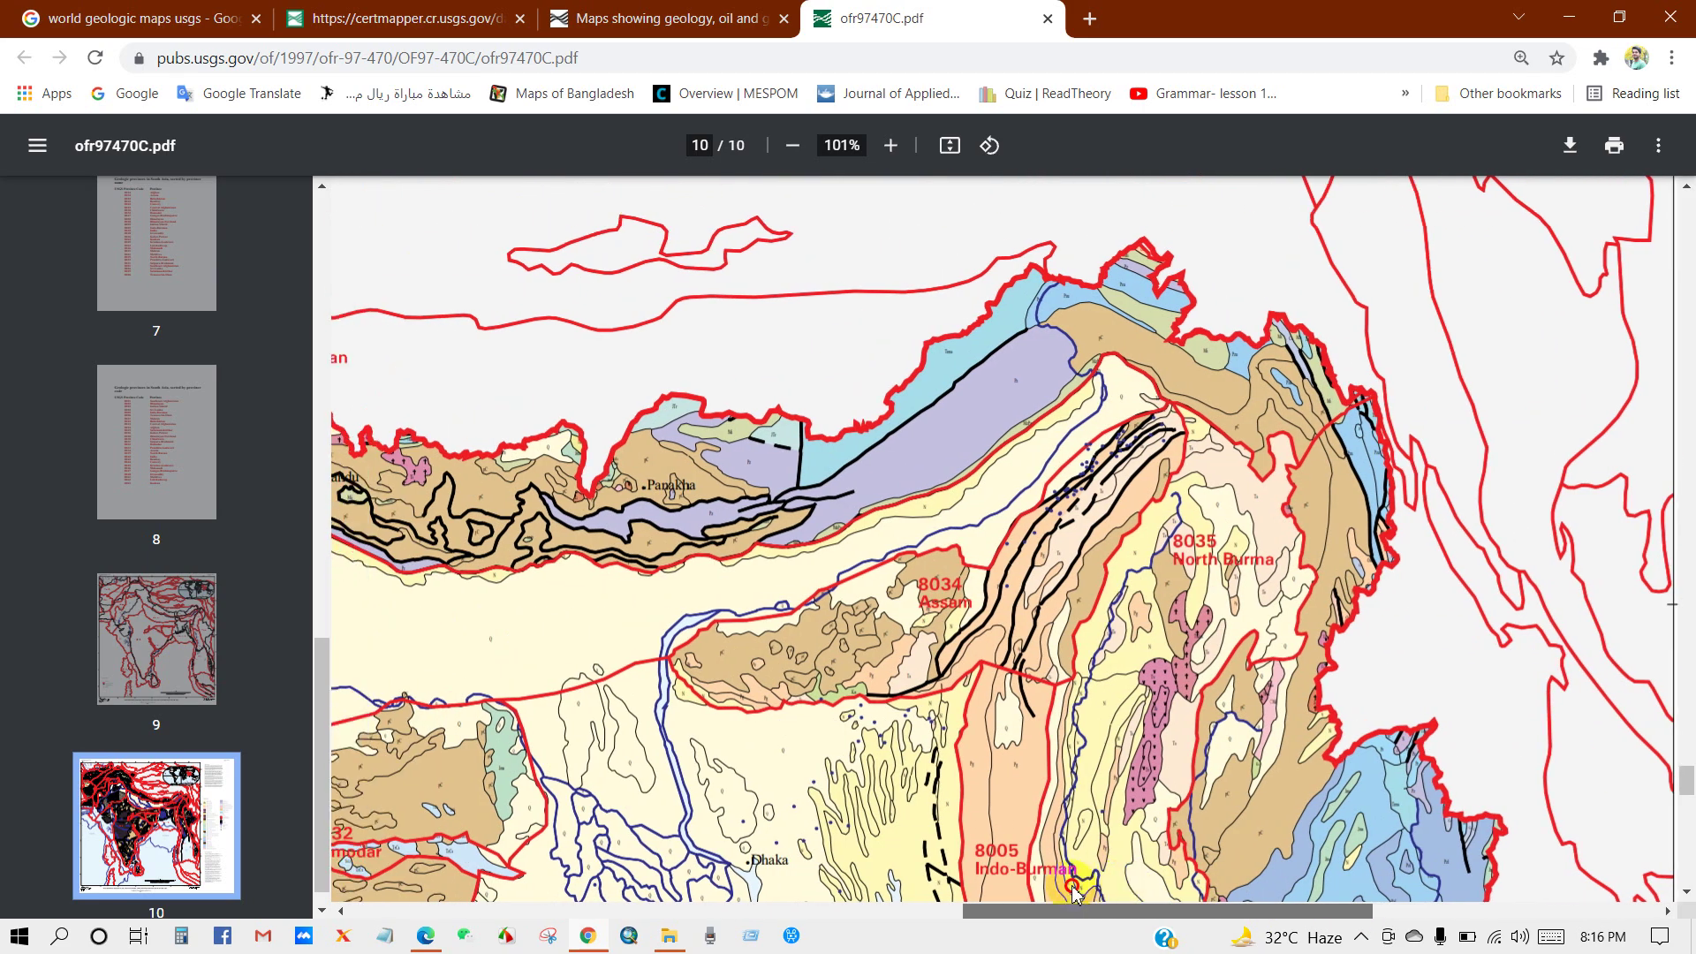
pyautogui.scroll(-3, 934, 673)
pyautogui.scroll(-2, 901, 610)
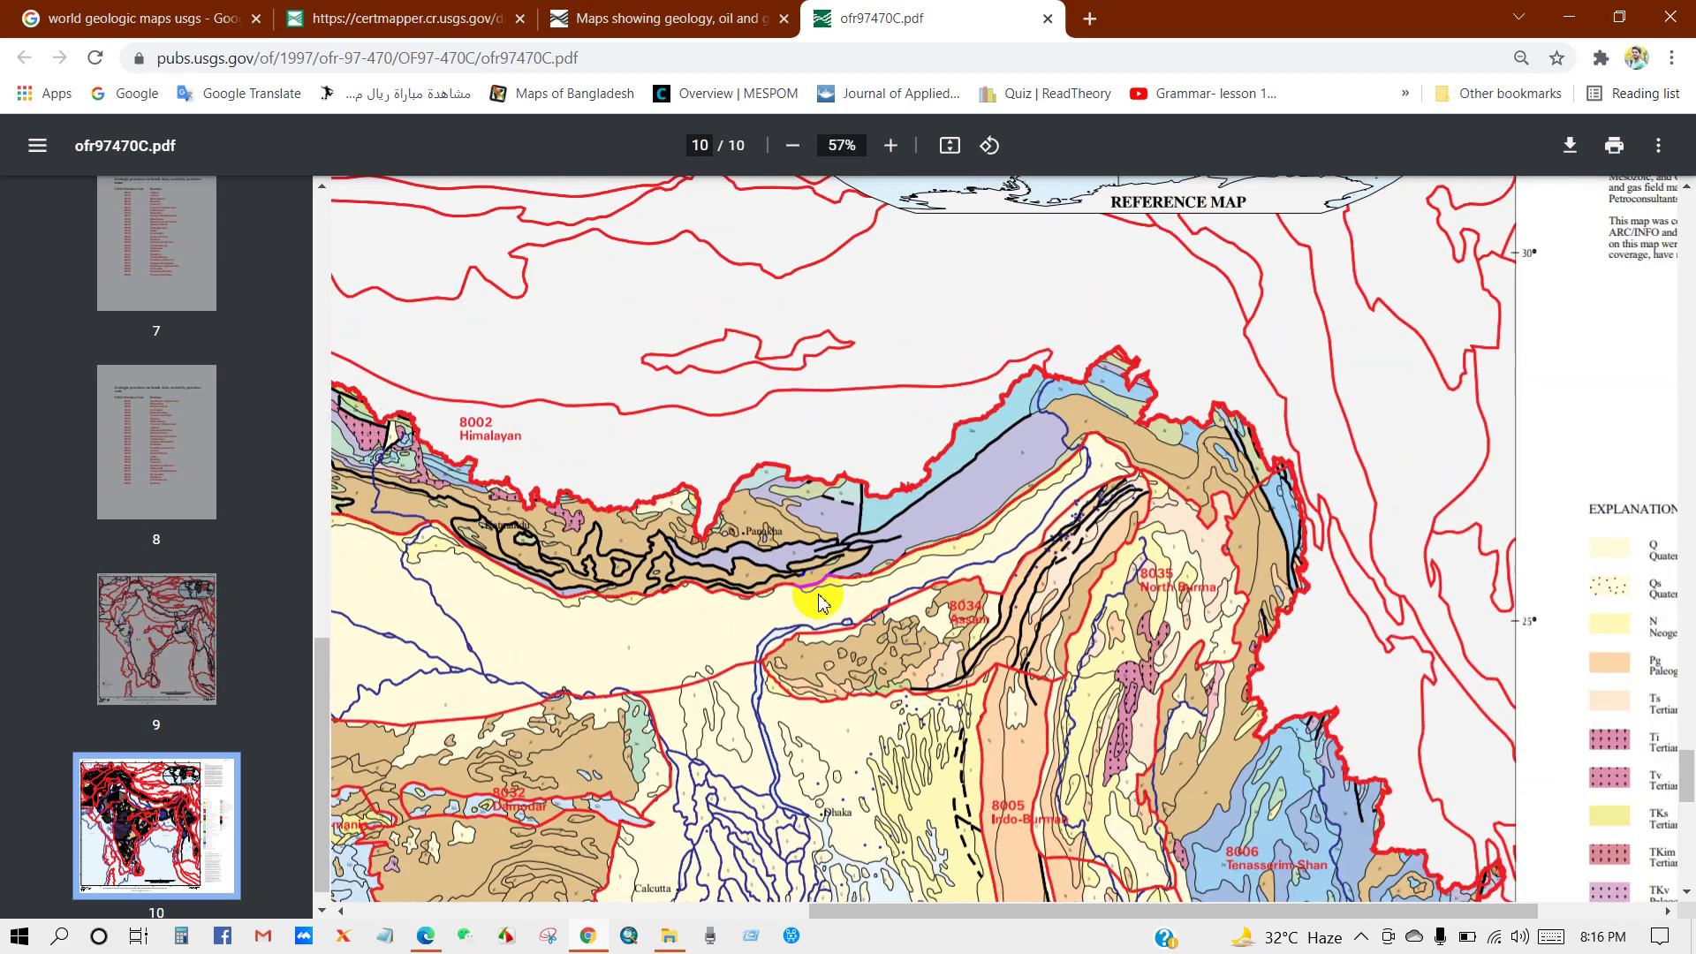
pyautogui.scroll(-5, 837, 598)
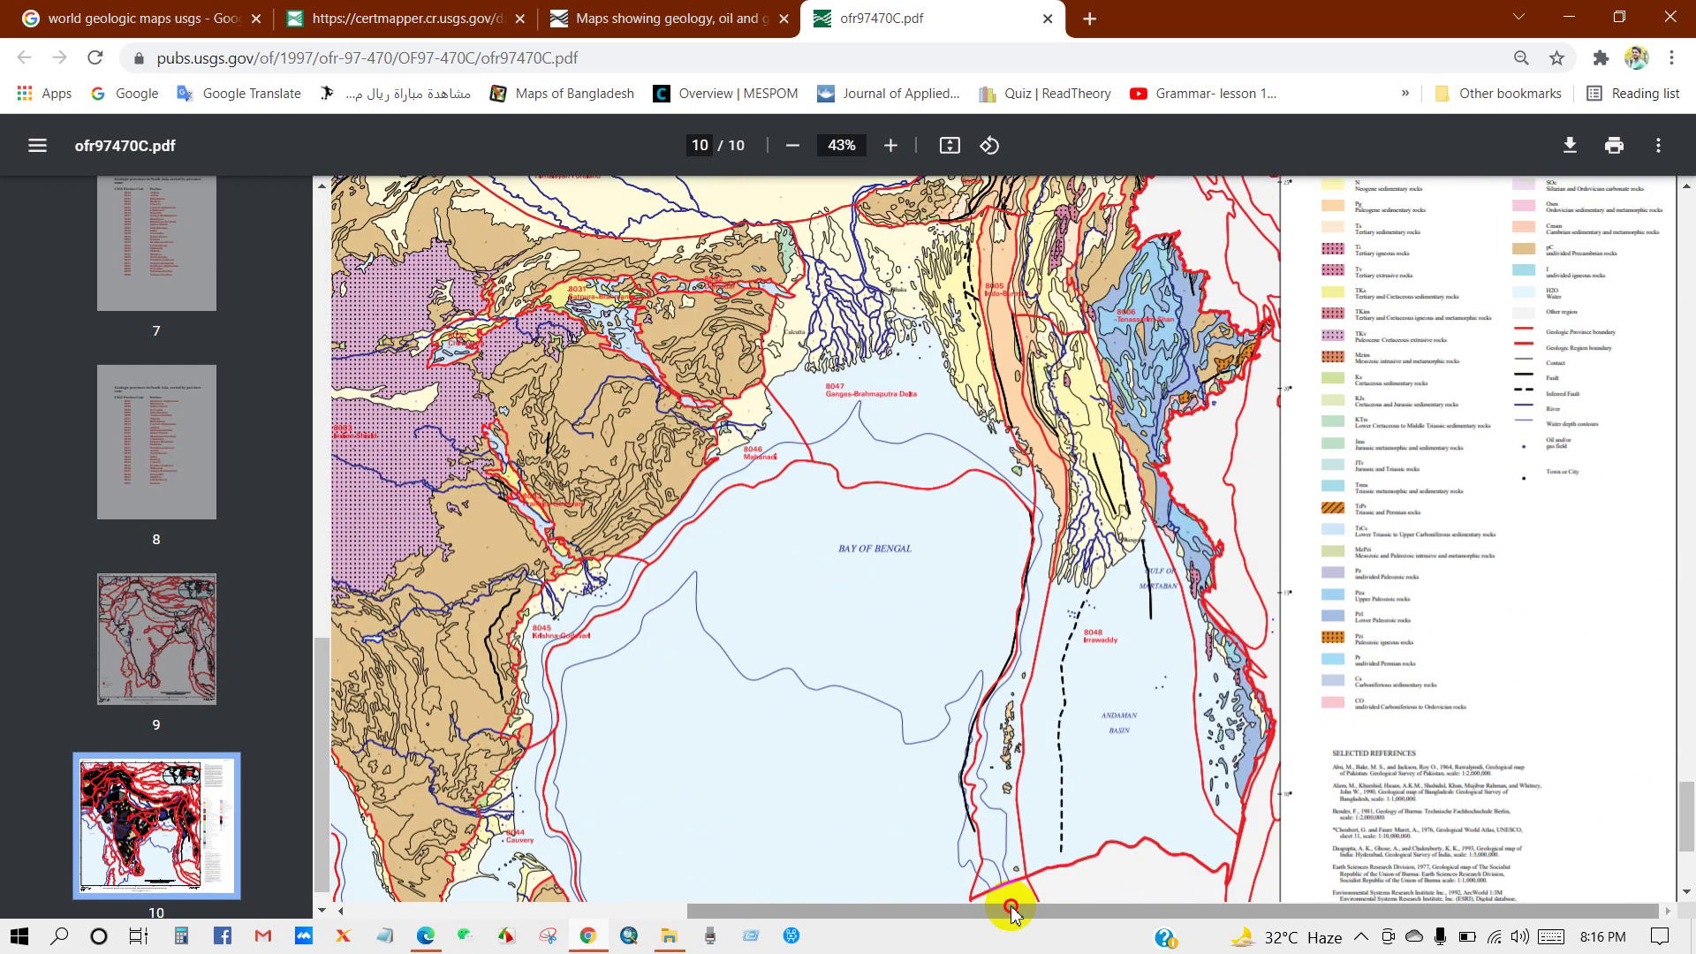
pyautogui.moveTo(1011, 909); pyautogui.dragTo(834, 908)
pyautogui.scroll(2, 707, 671)
pyautogui.scroll(-3, 687, 649)
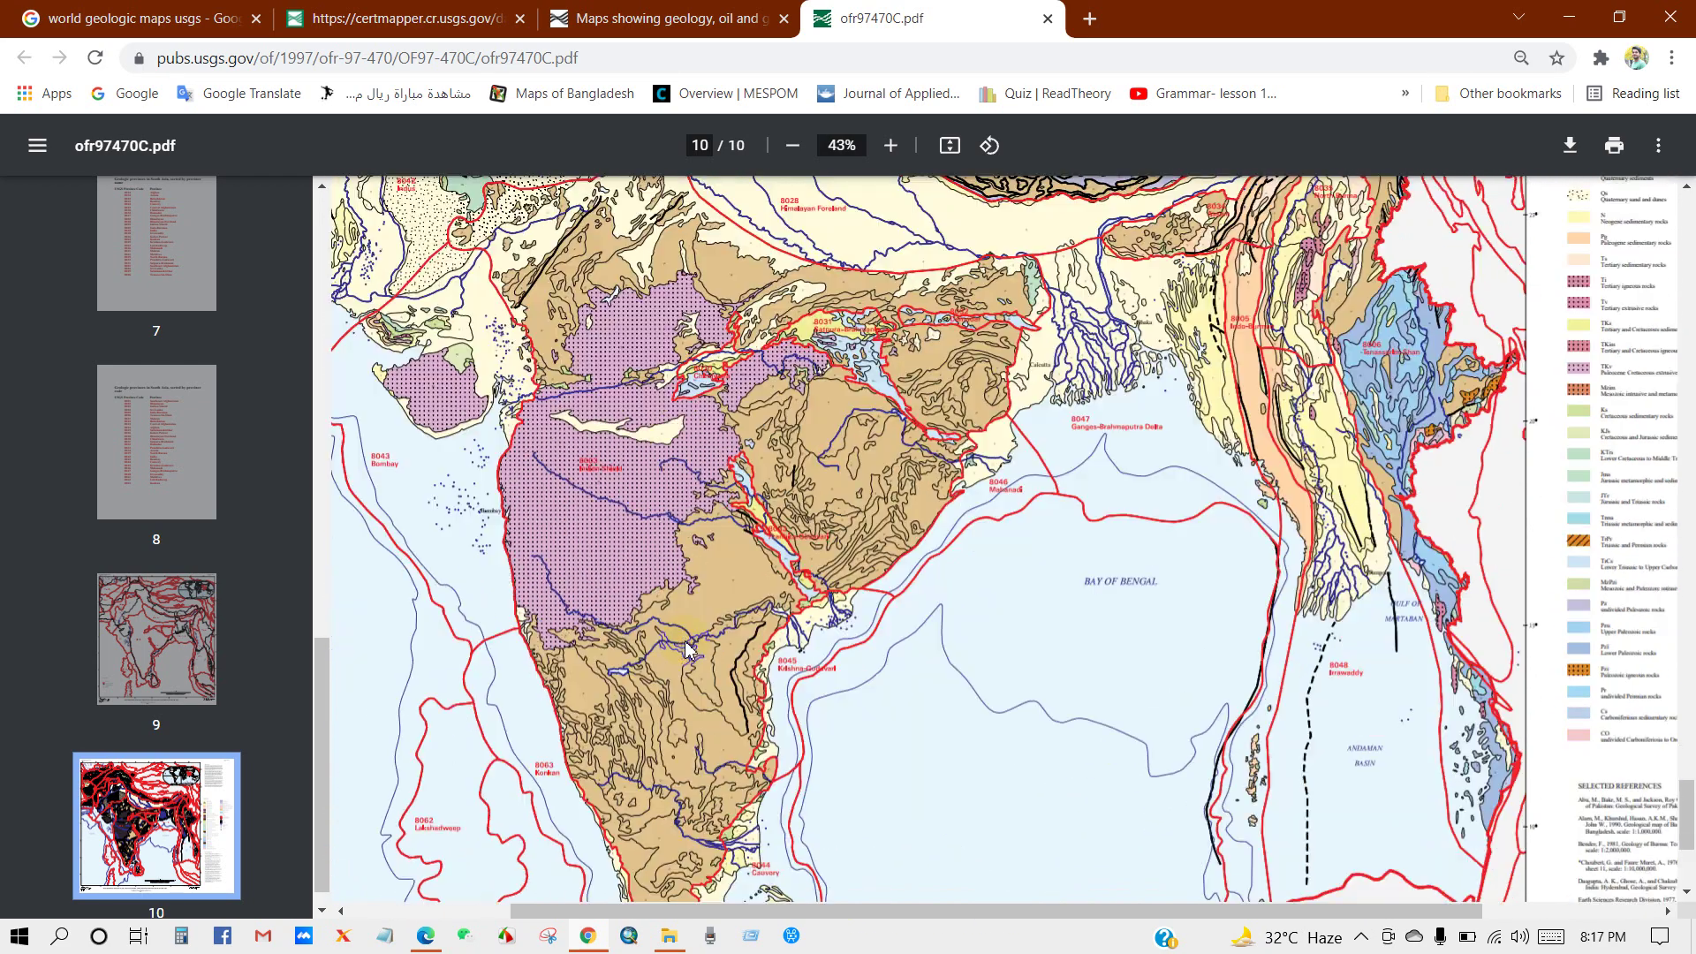
pyautogui.scroll(1, 755, 555)
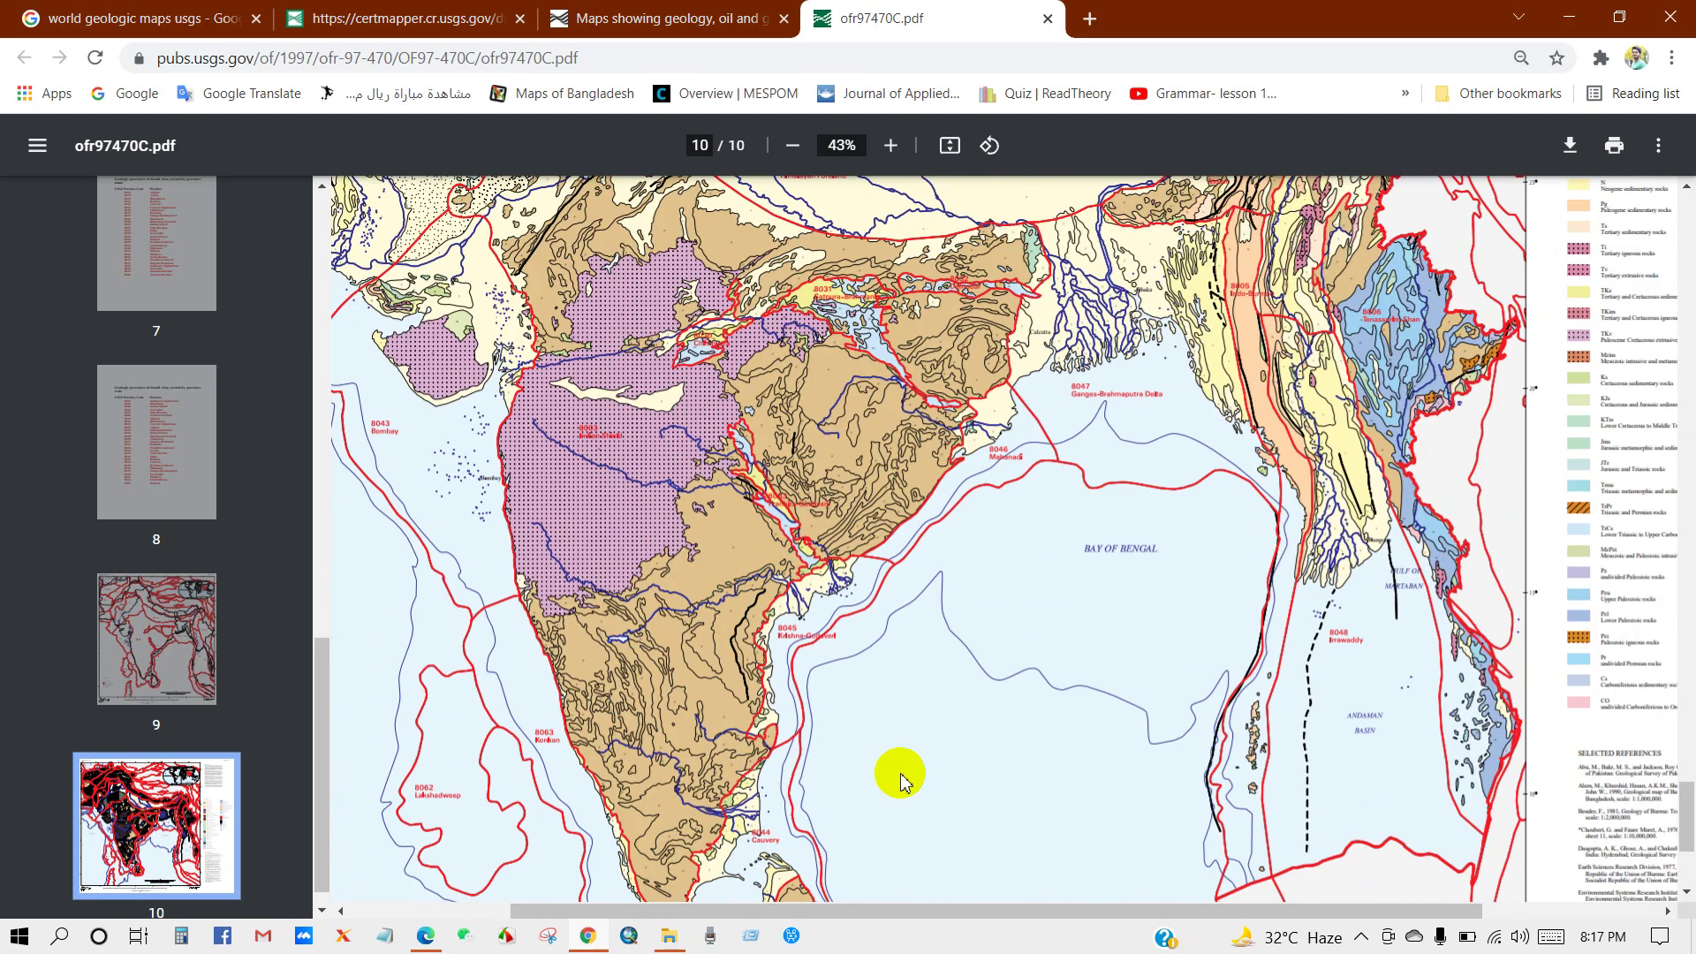
pyautogui.click(713, 938)
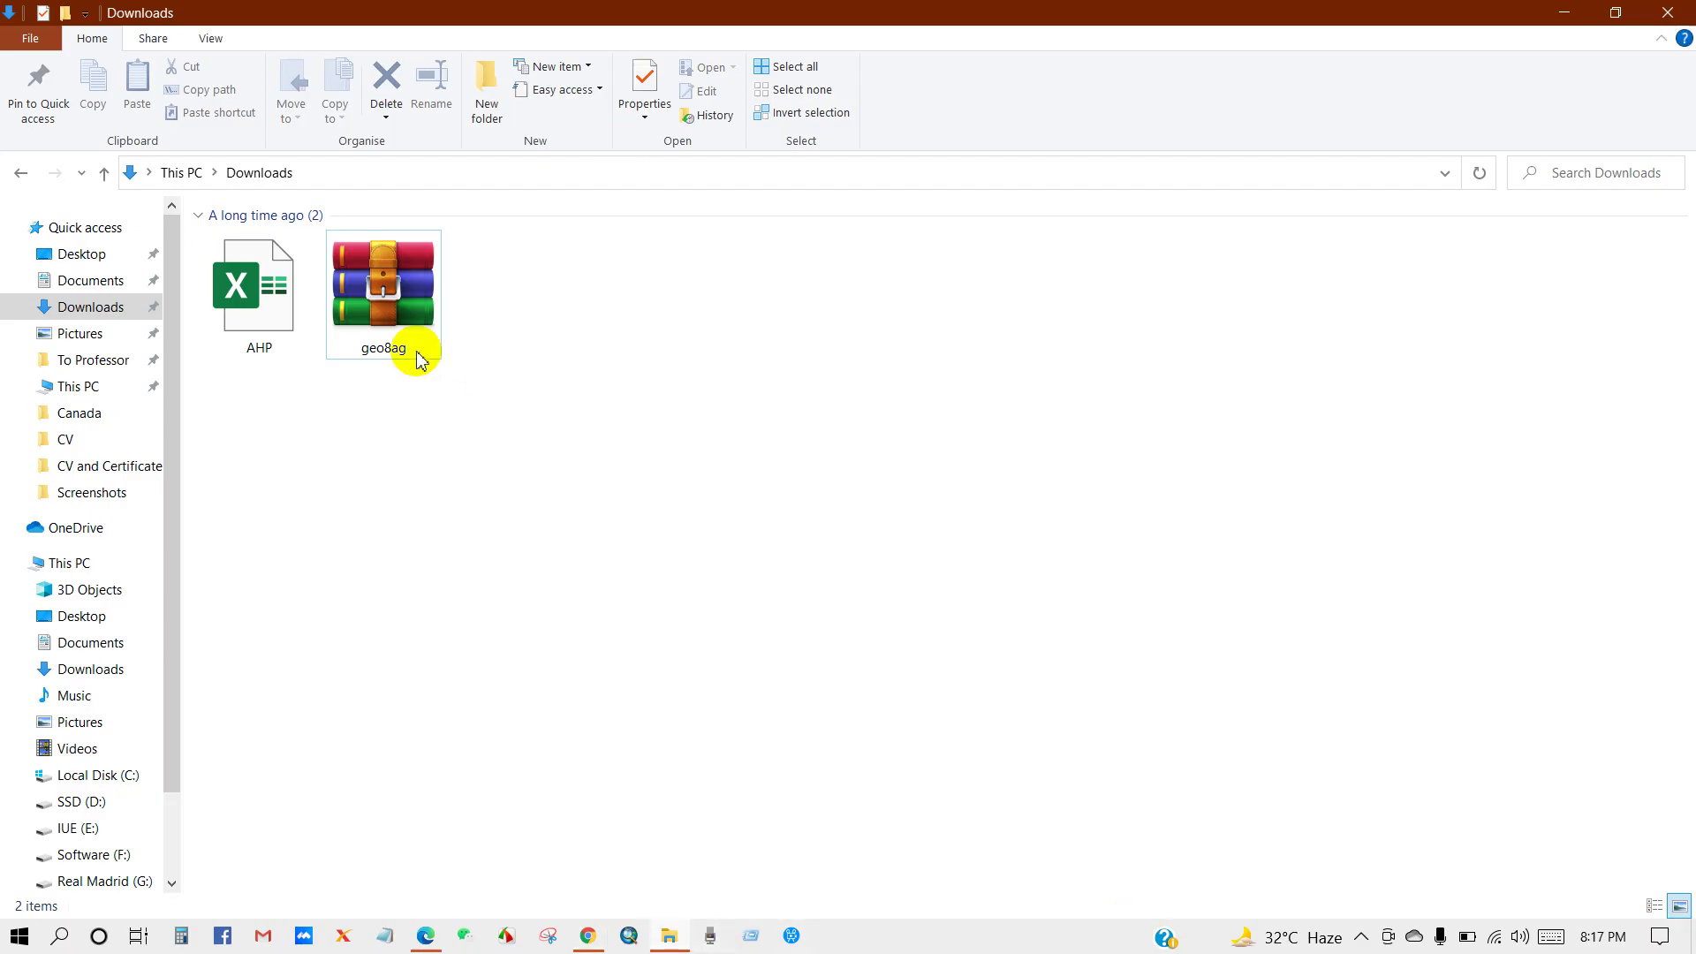
# Step: Extract the geo8ag archive into Downloads and open the resulting geo8ag folder
pyautogui.click(390, 340)
pyautogui.rightClick(387, 323)
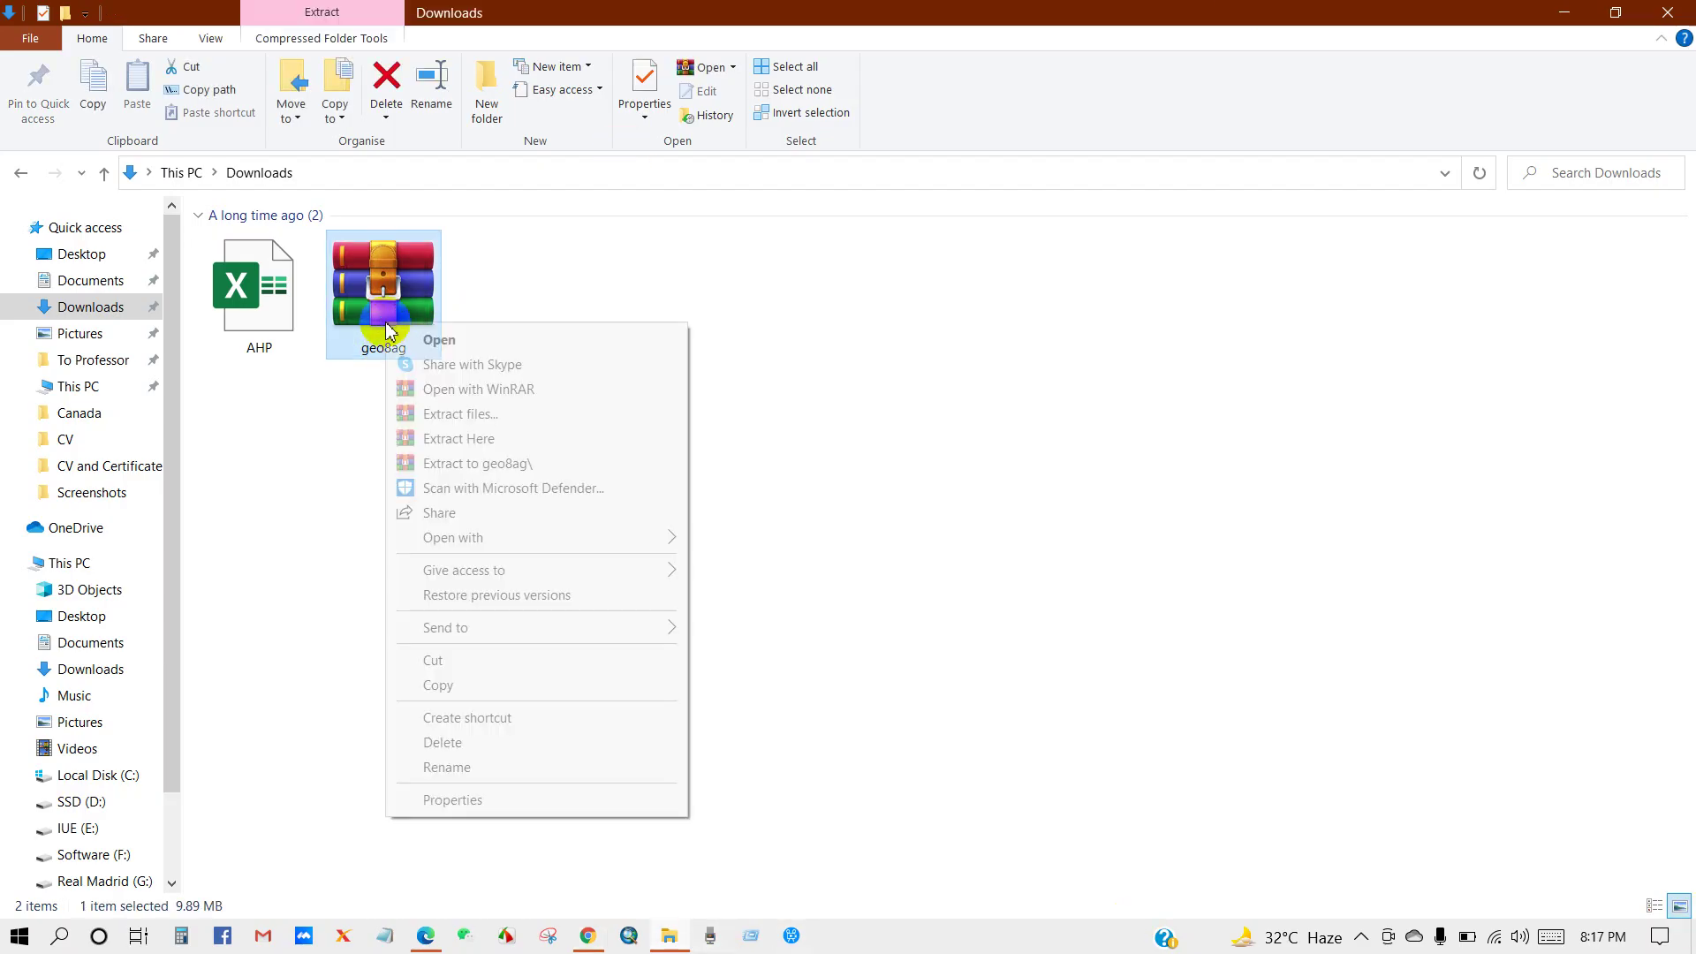
pyautogui.click(446, 413)
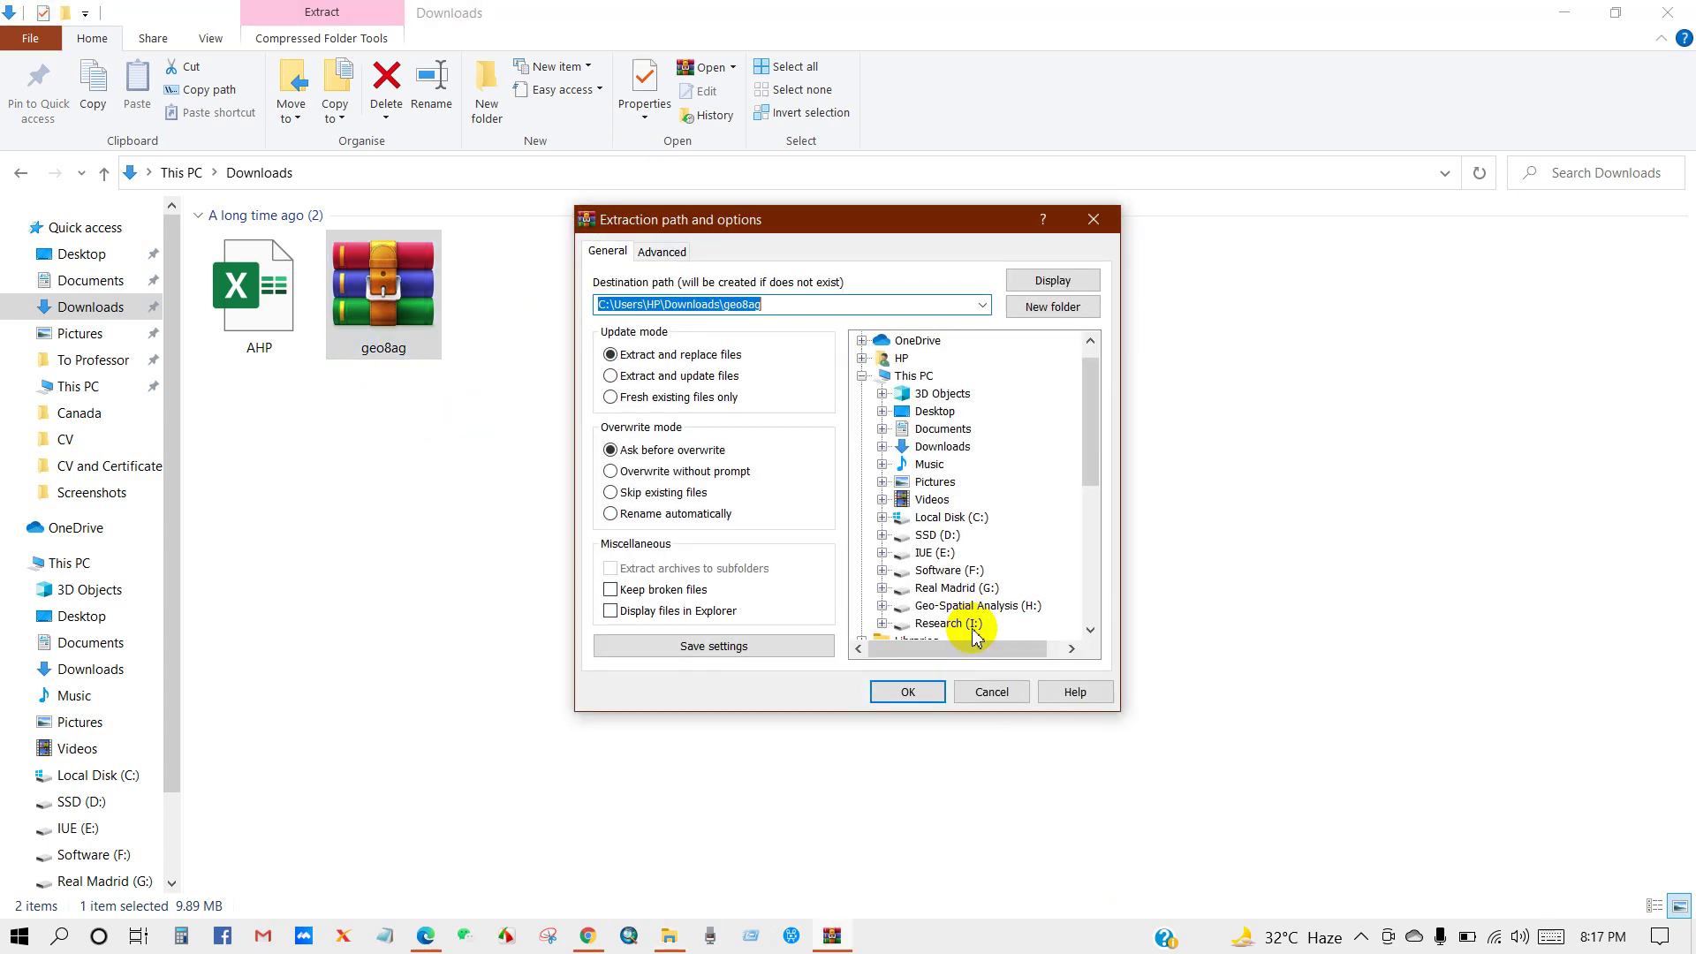
pyautogui.click(899, 691)
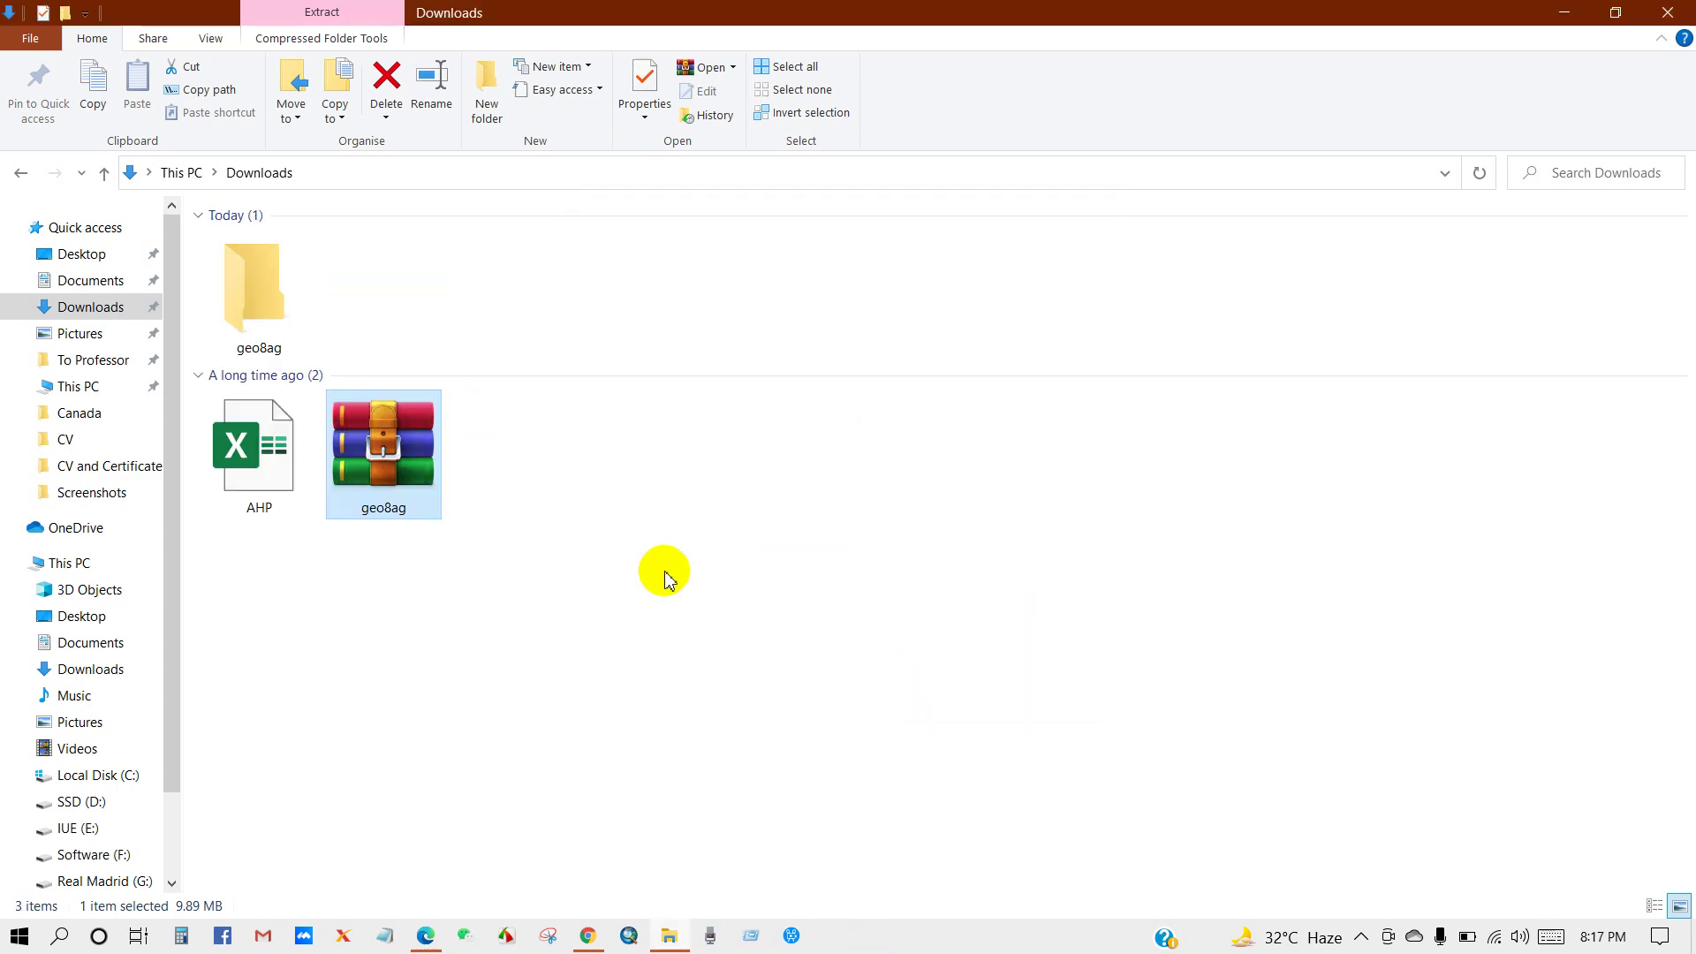
pyautogui.doubleClick(250, 316)
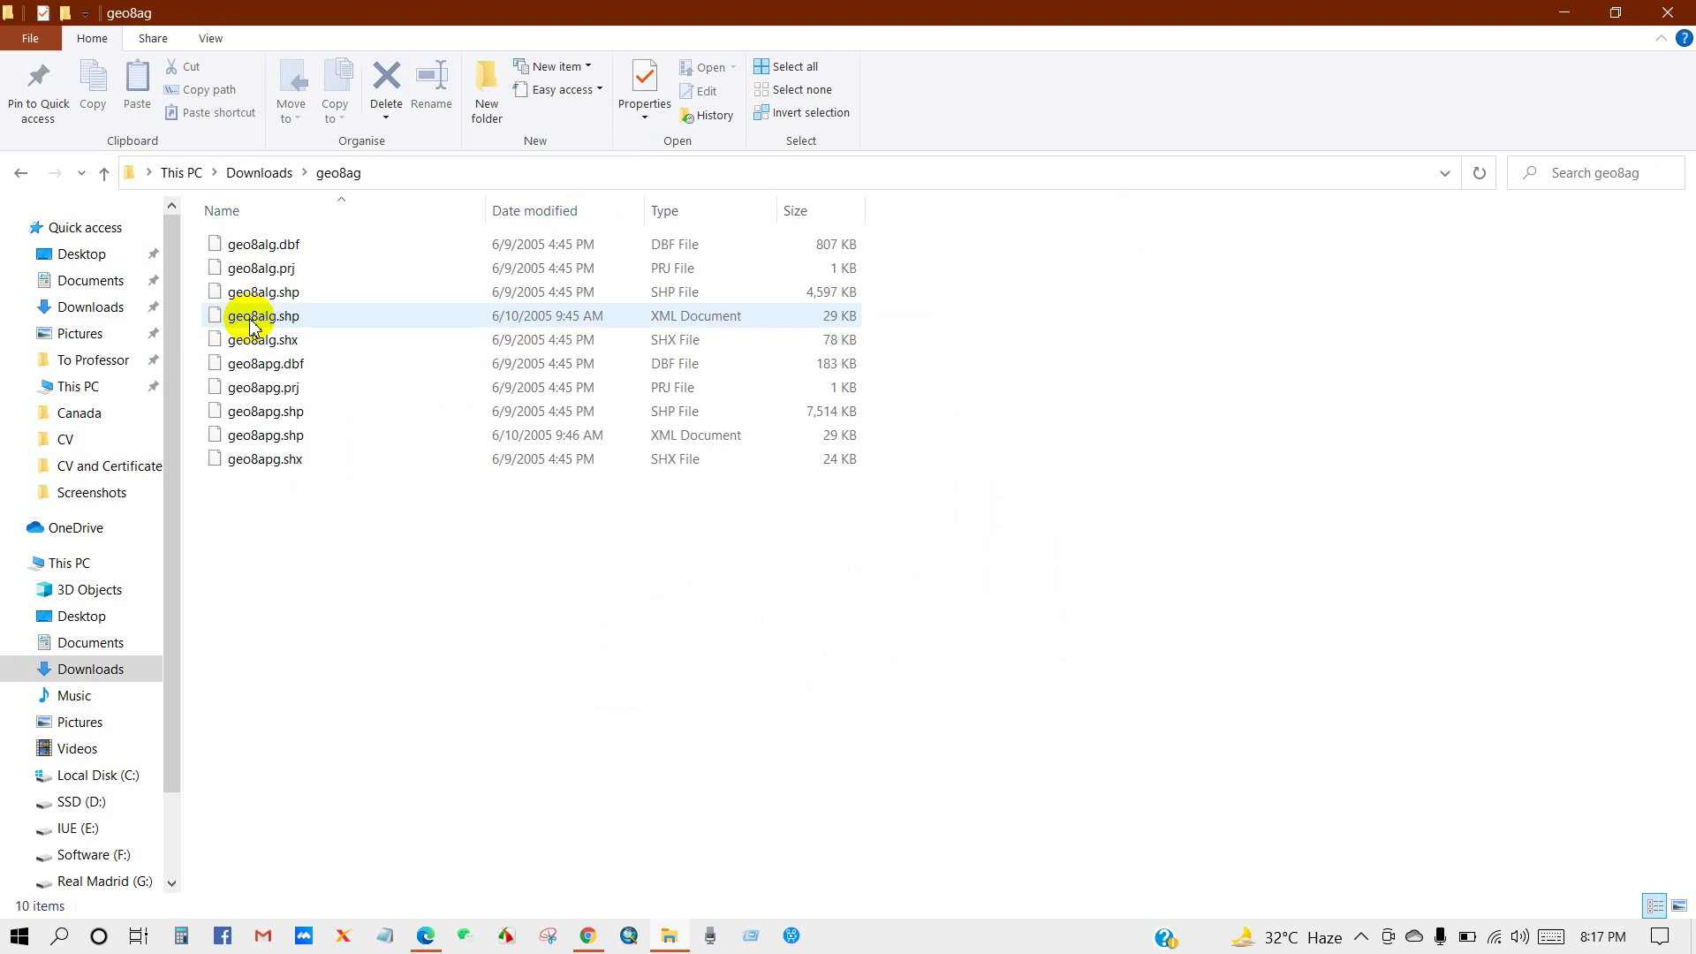
pyautogui.click(629, 936)
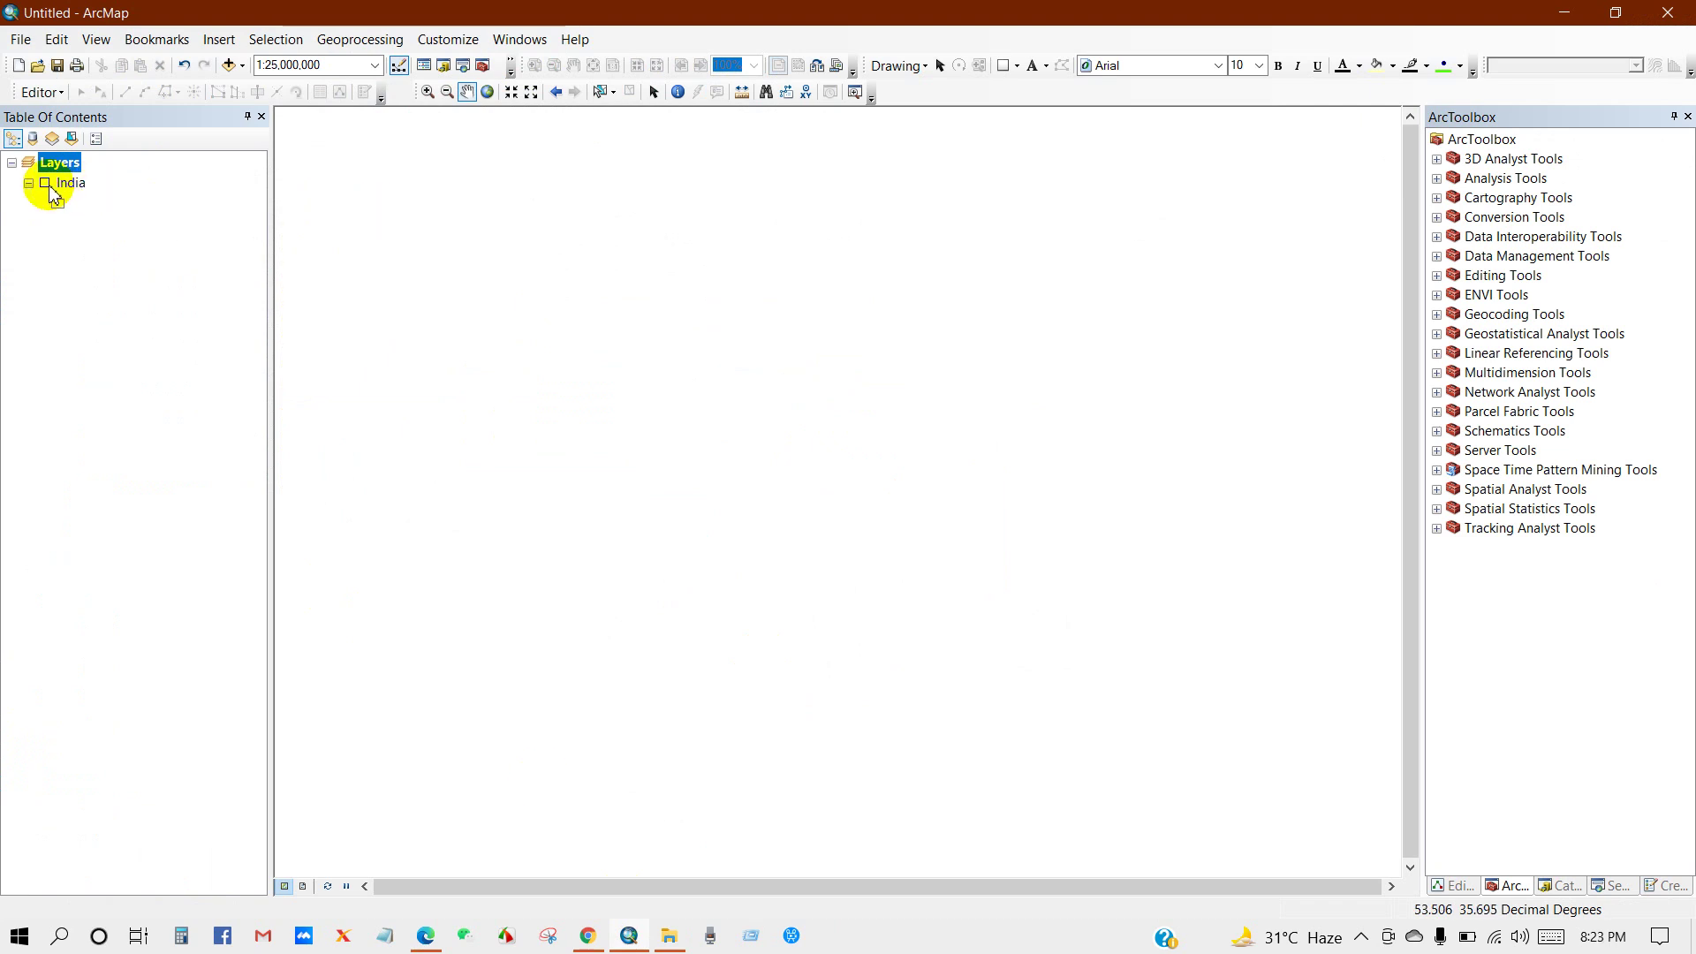
# Step: Turn on India, add geo8apg.shp to the map, and move India above geo8apg
pyautogui.click(44, 182)
pyautogui.moveTo(636, 435)
pyautogui.mouseDown()
pyautogui.moveTo(693, 409)
pyautogui.moveTo(675, 417)
pyautogui.mouseUp()
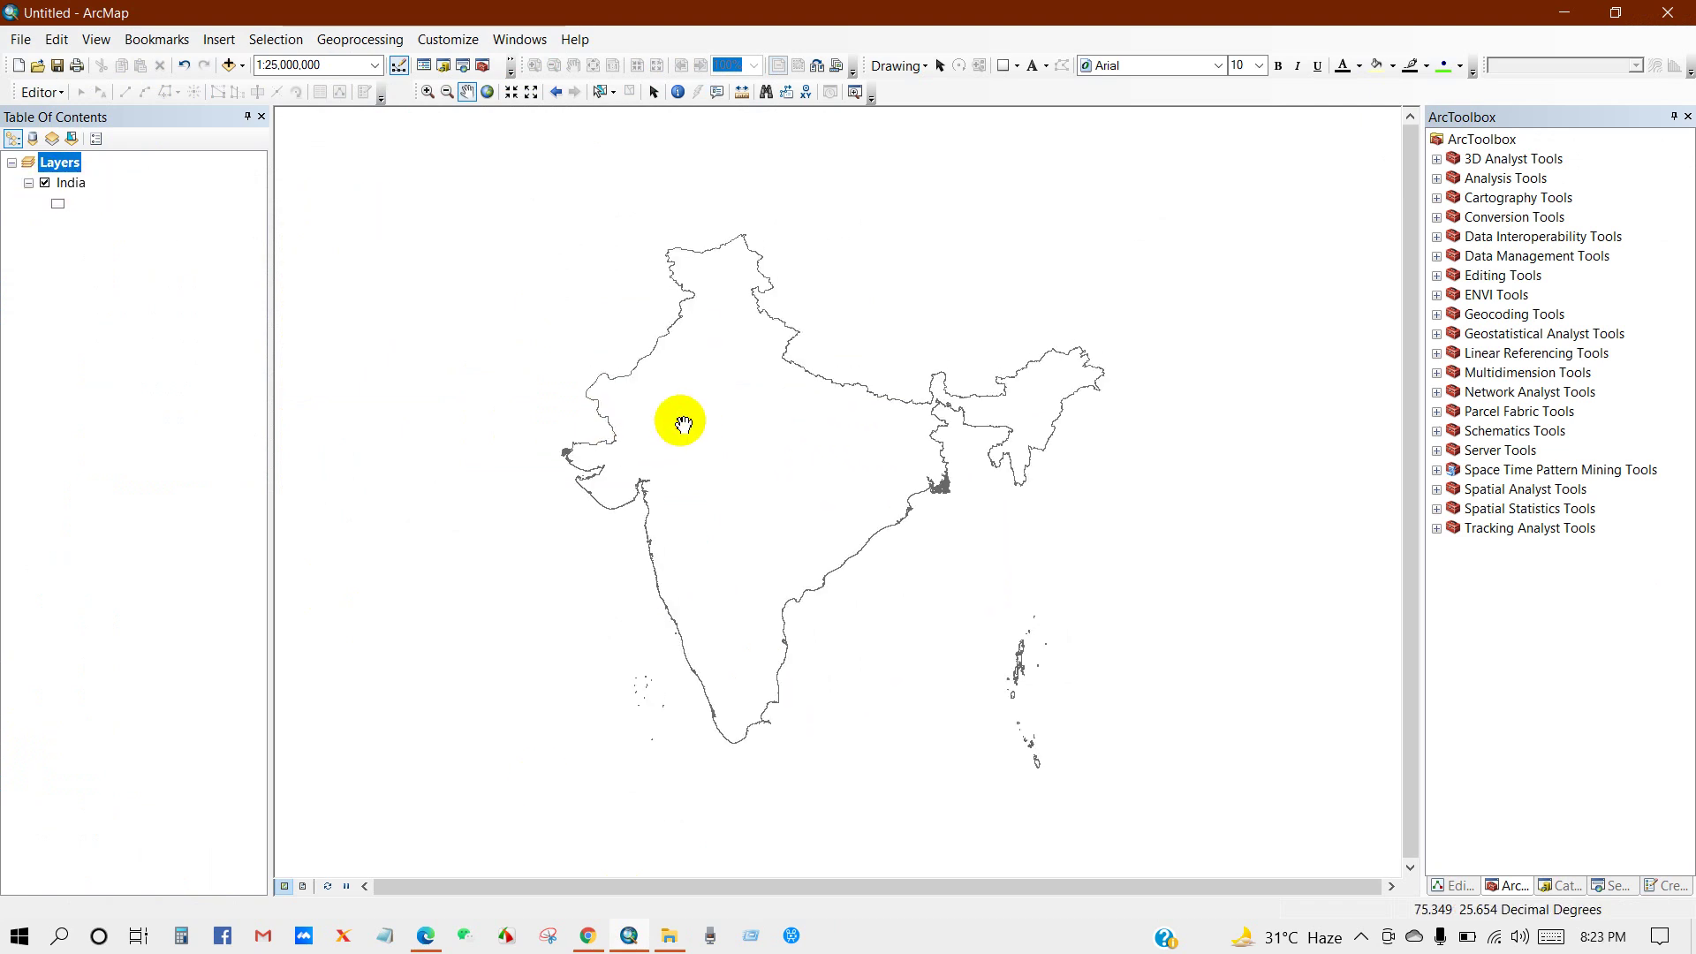
pyautogui.scroll(1, 735, 469)
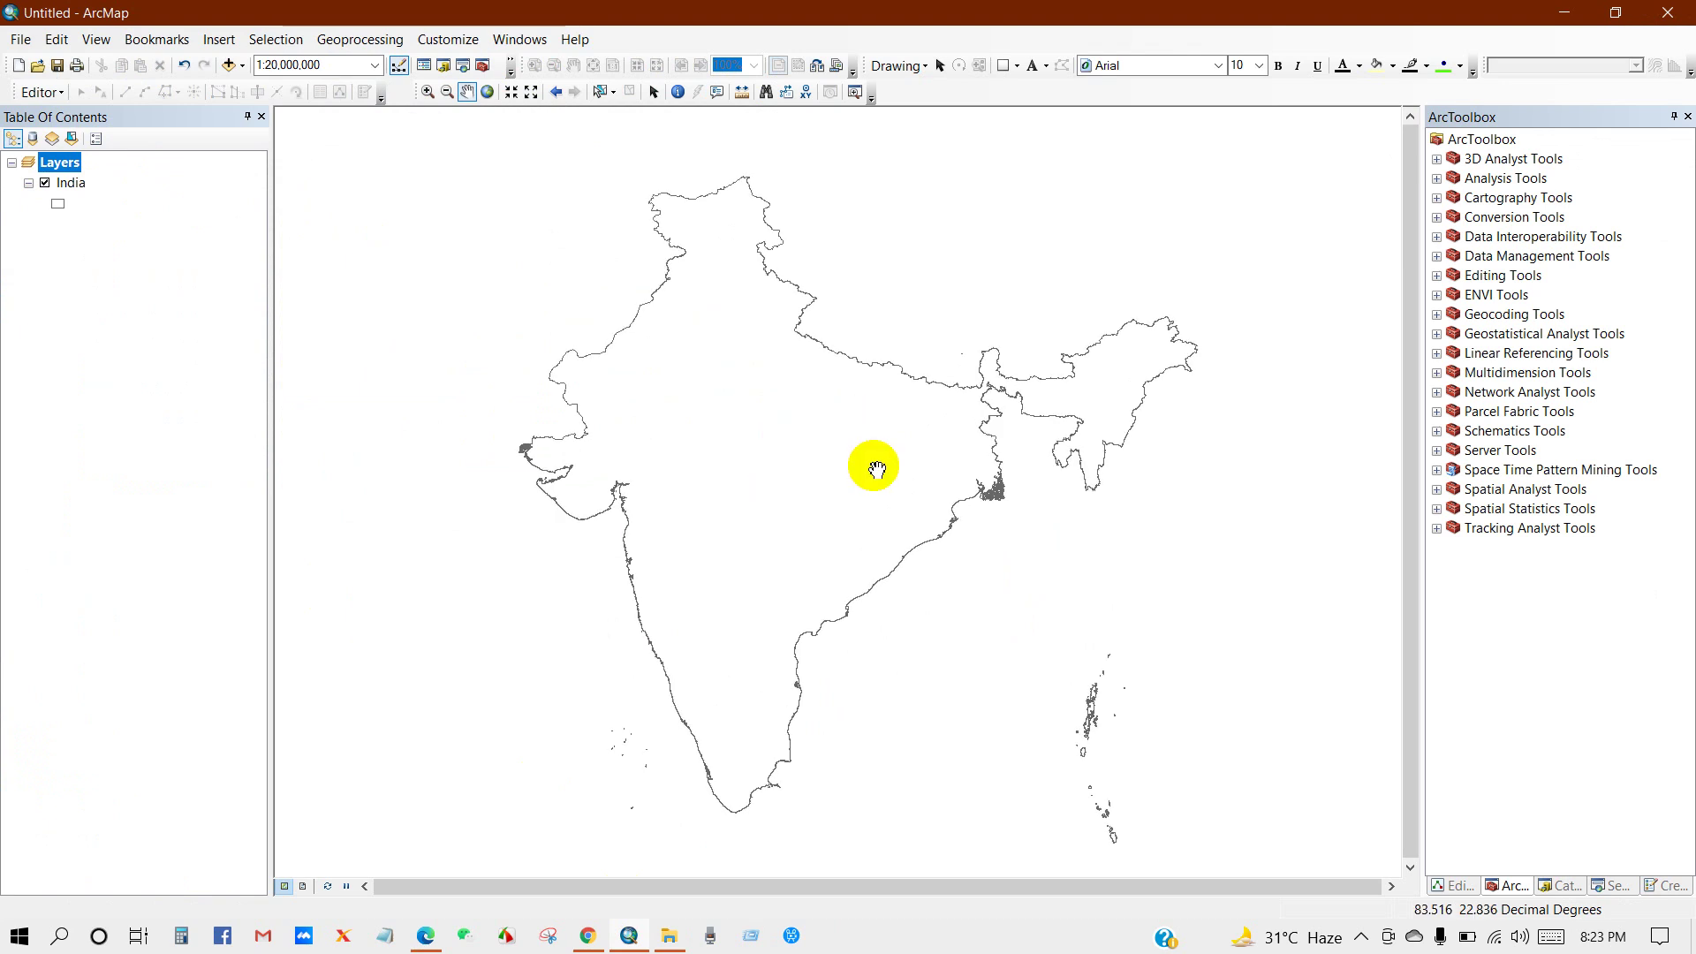
pyautogui.click(229, 69)
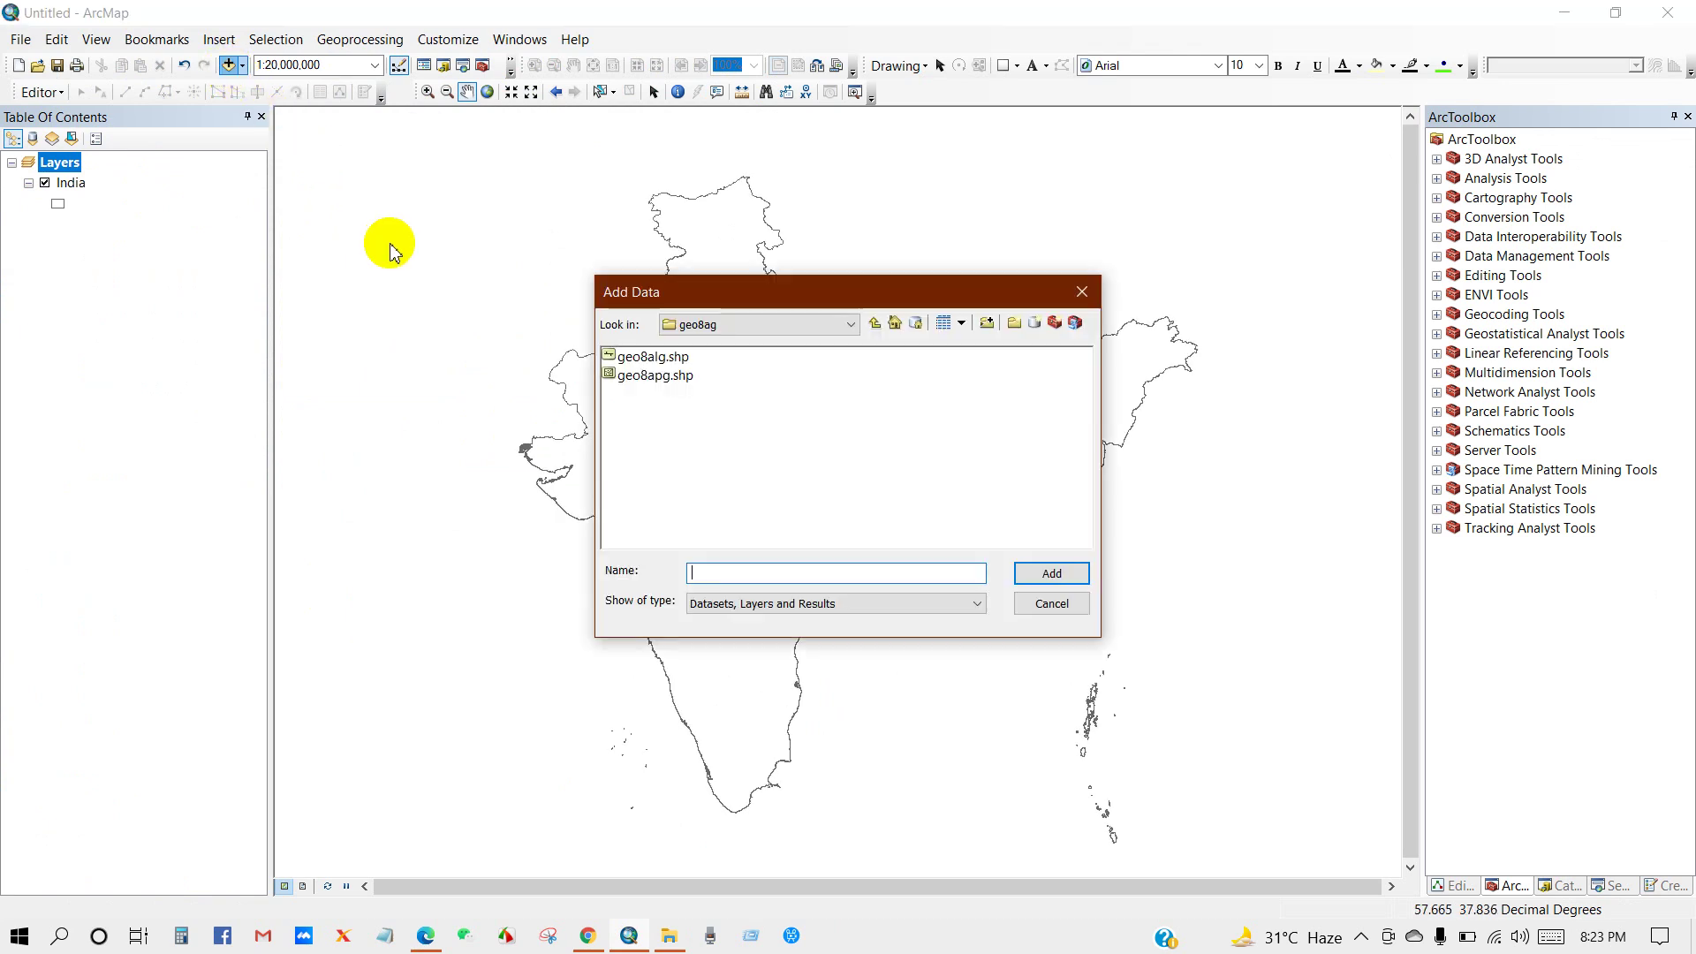
pyautogui.click(661, 380)
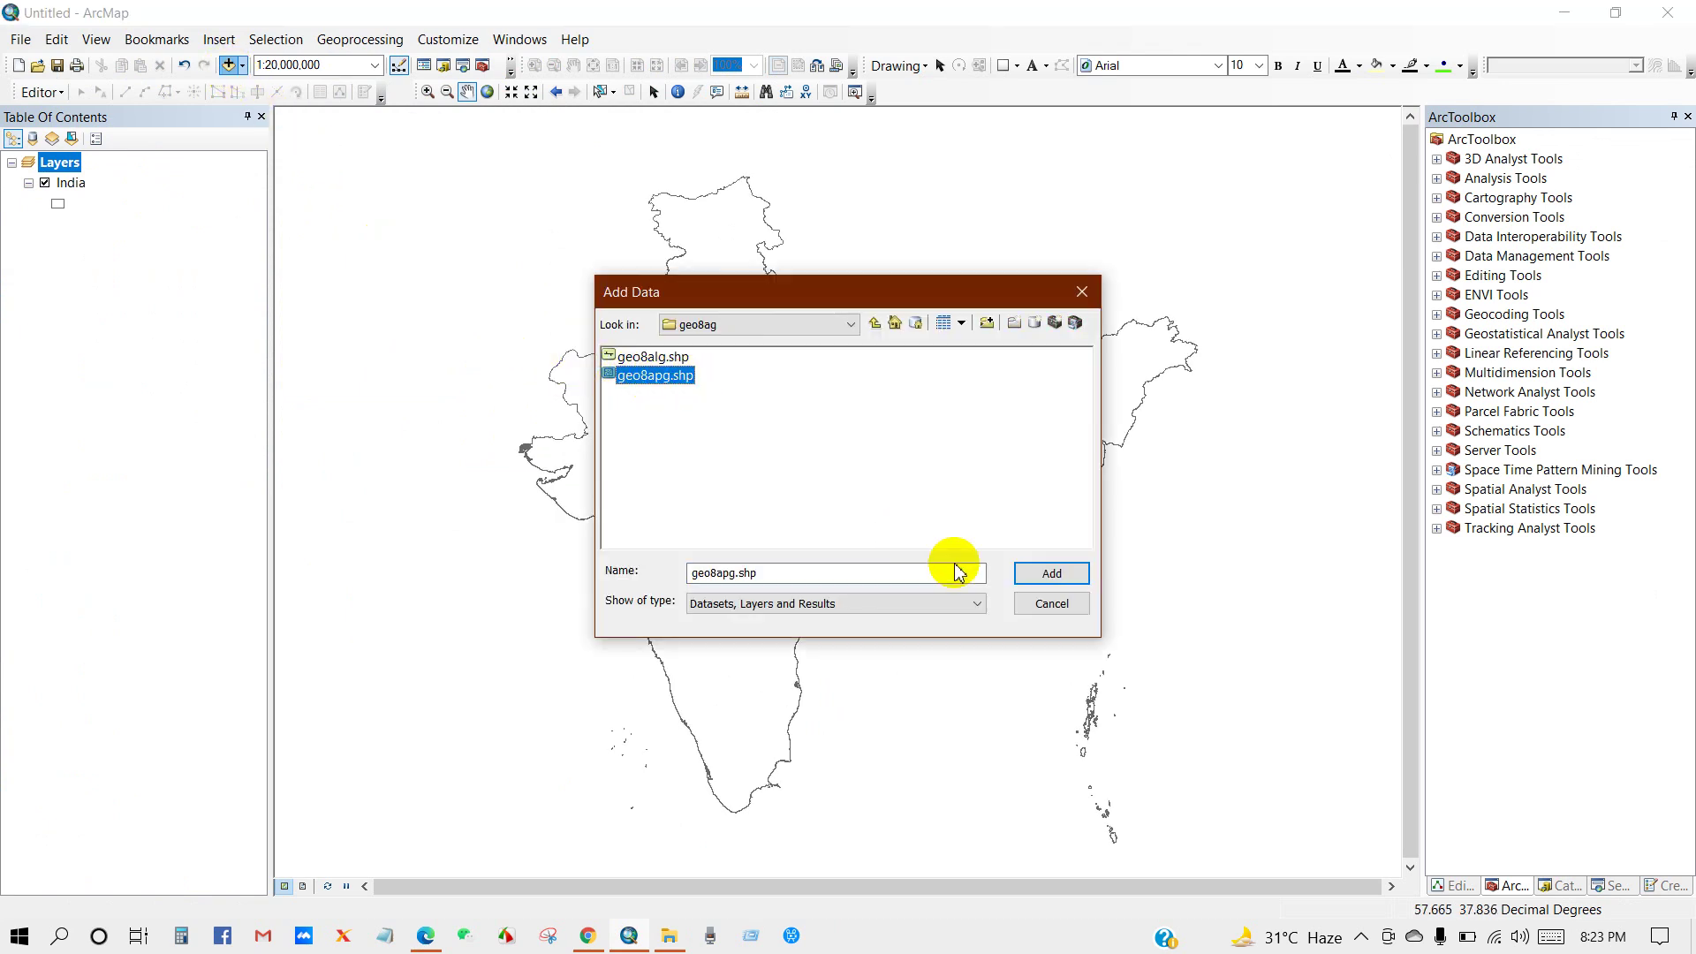
pyautogui.click(1051, 573)
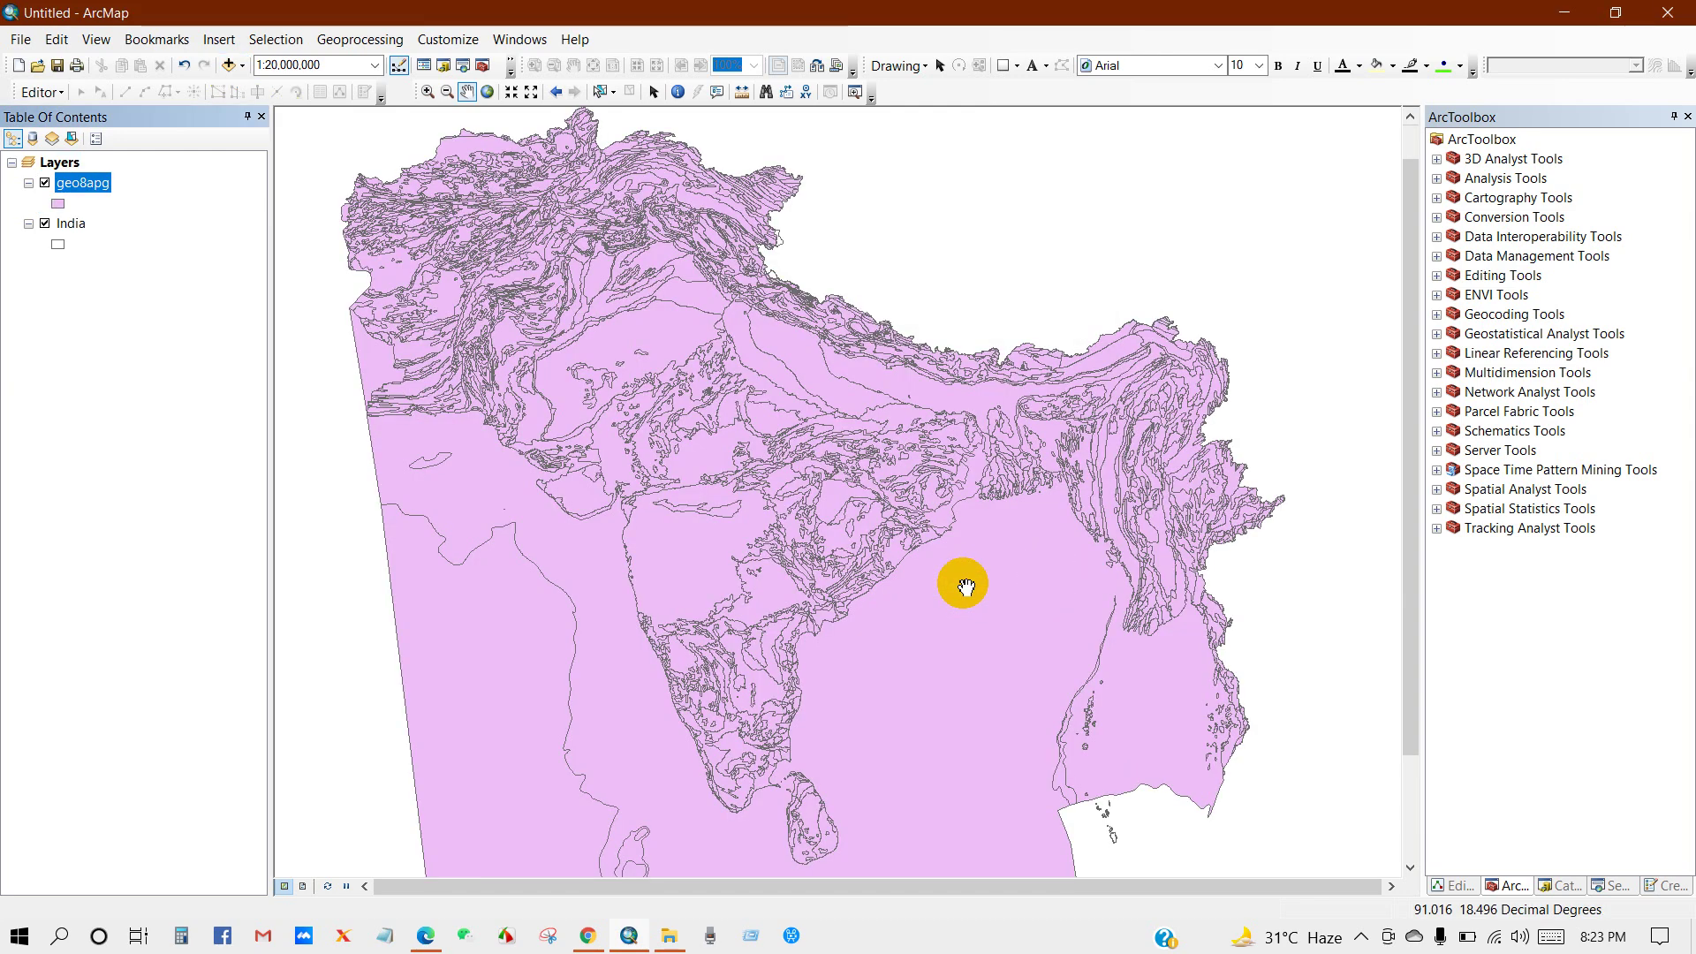
pyautogui.scroll(1, 750, 506)
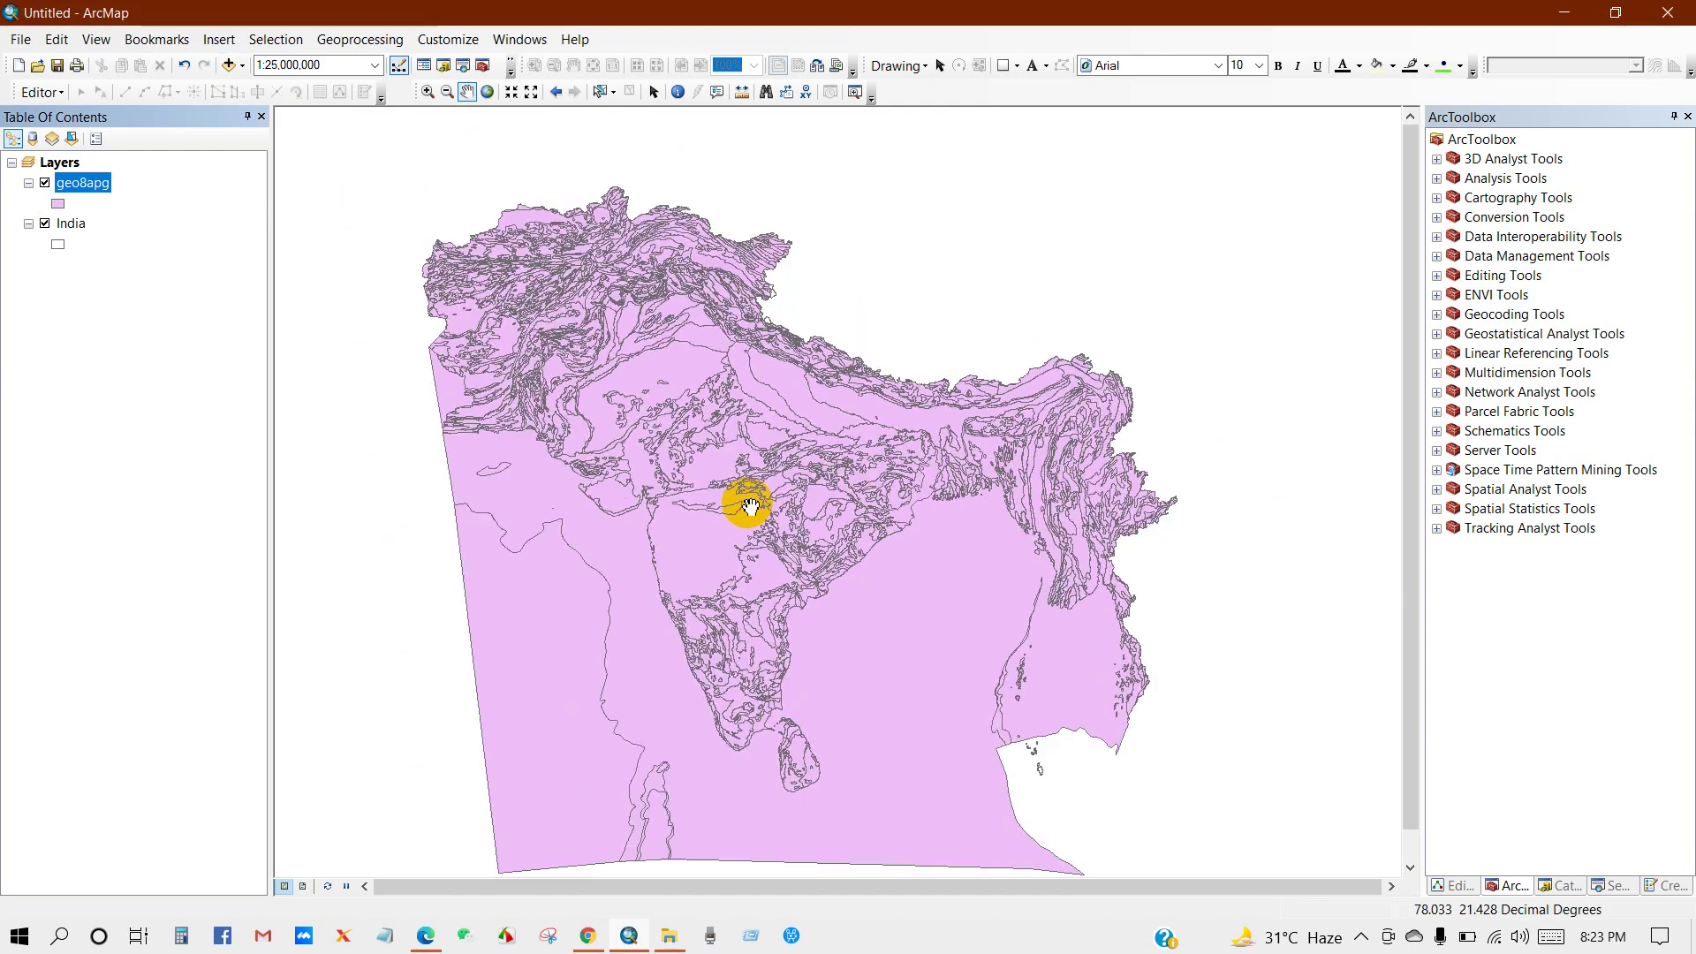
pyautogui.moveTo(64, 225); pyautogui.dragTo(73, 189)
# Step: Give the India layer a red outline colour
pyautogui.click(56, 206)
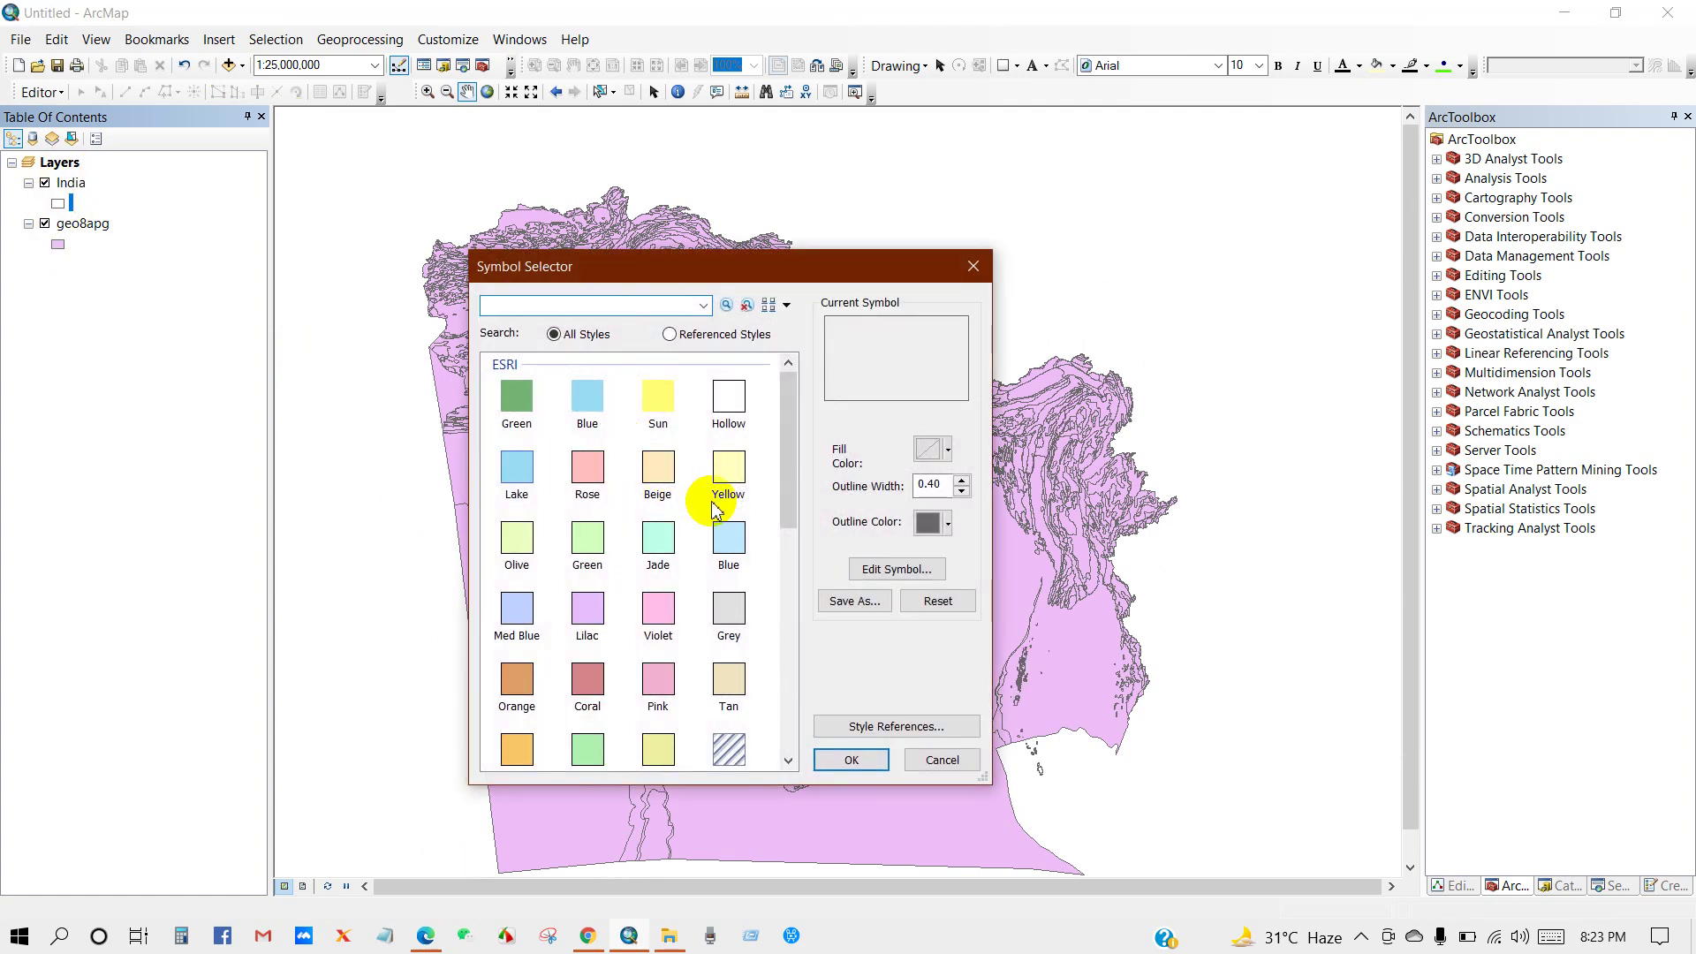
pyautogui.click(947, 522)
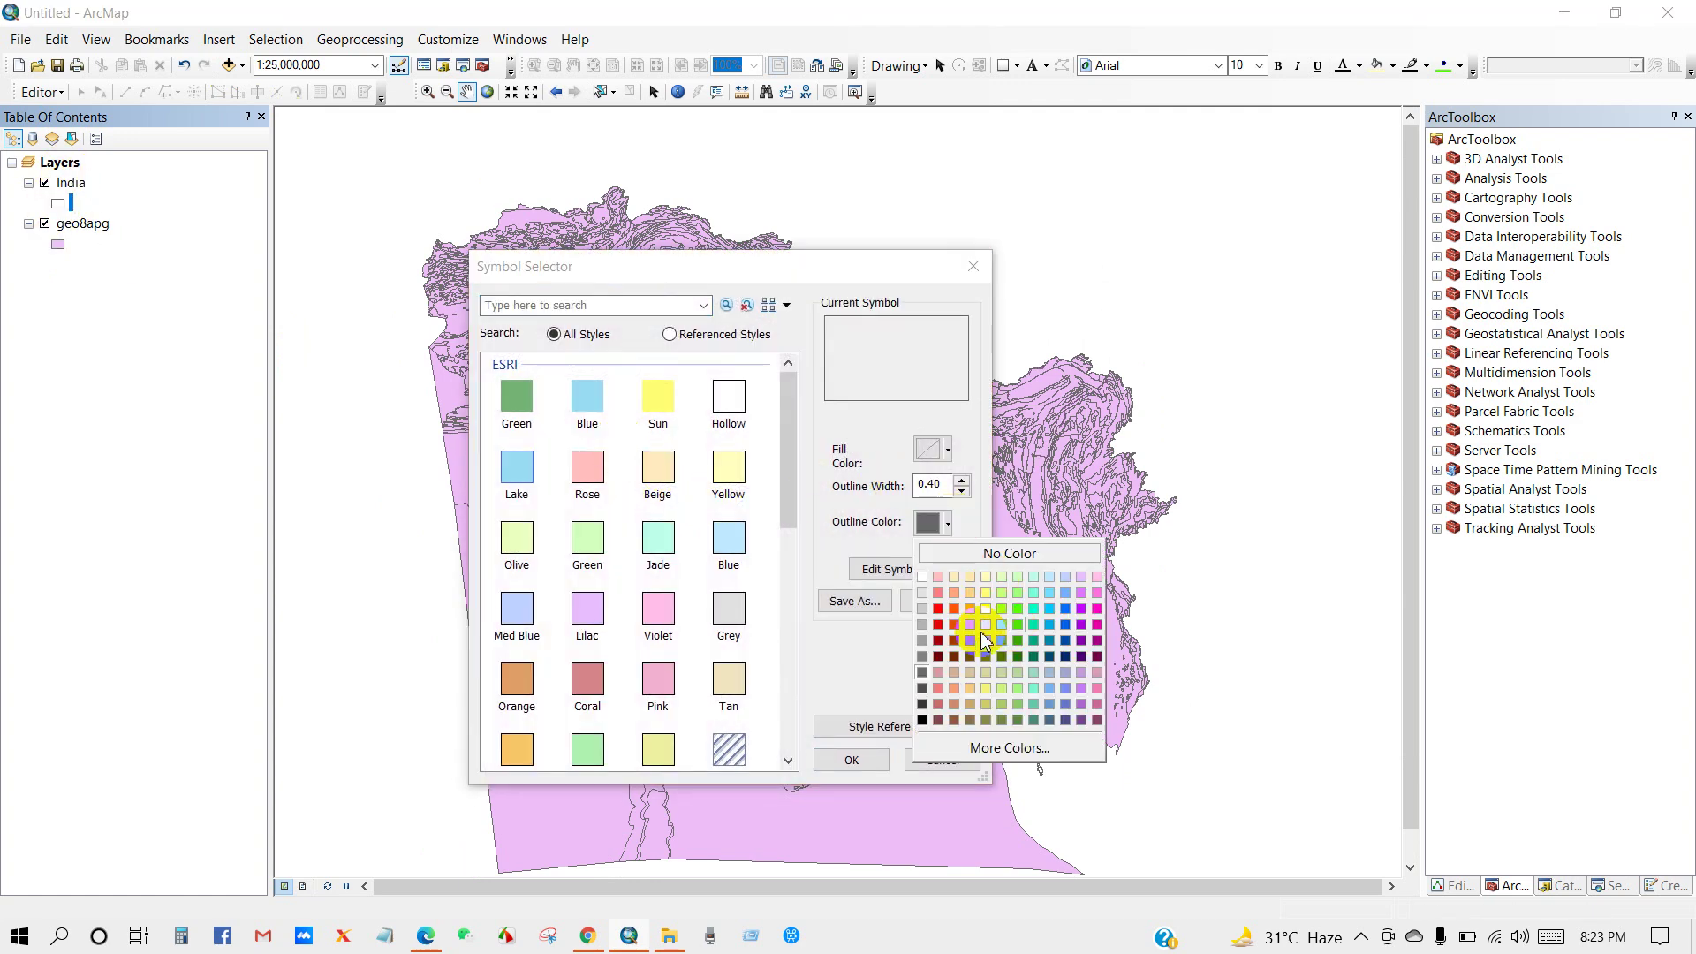
pyautogui.click(952, 625)
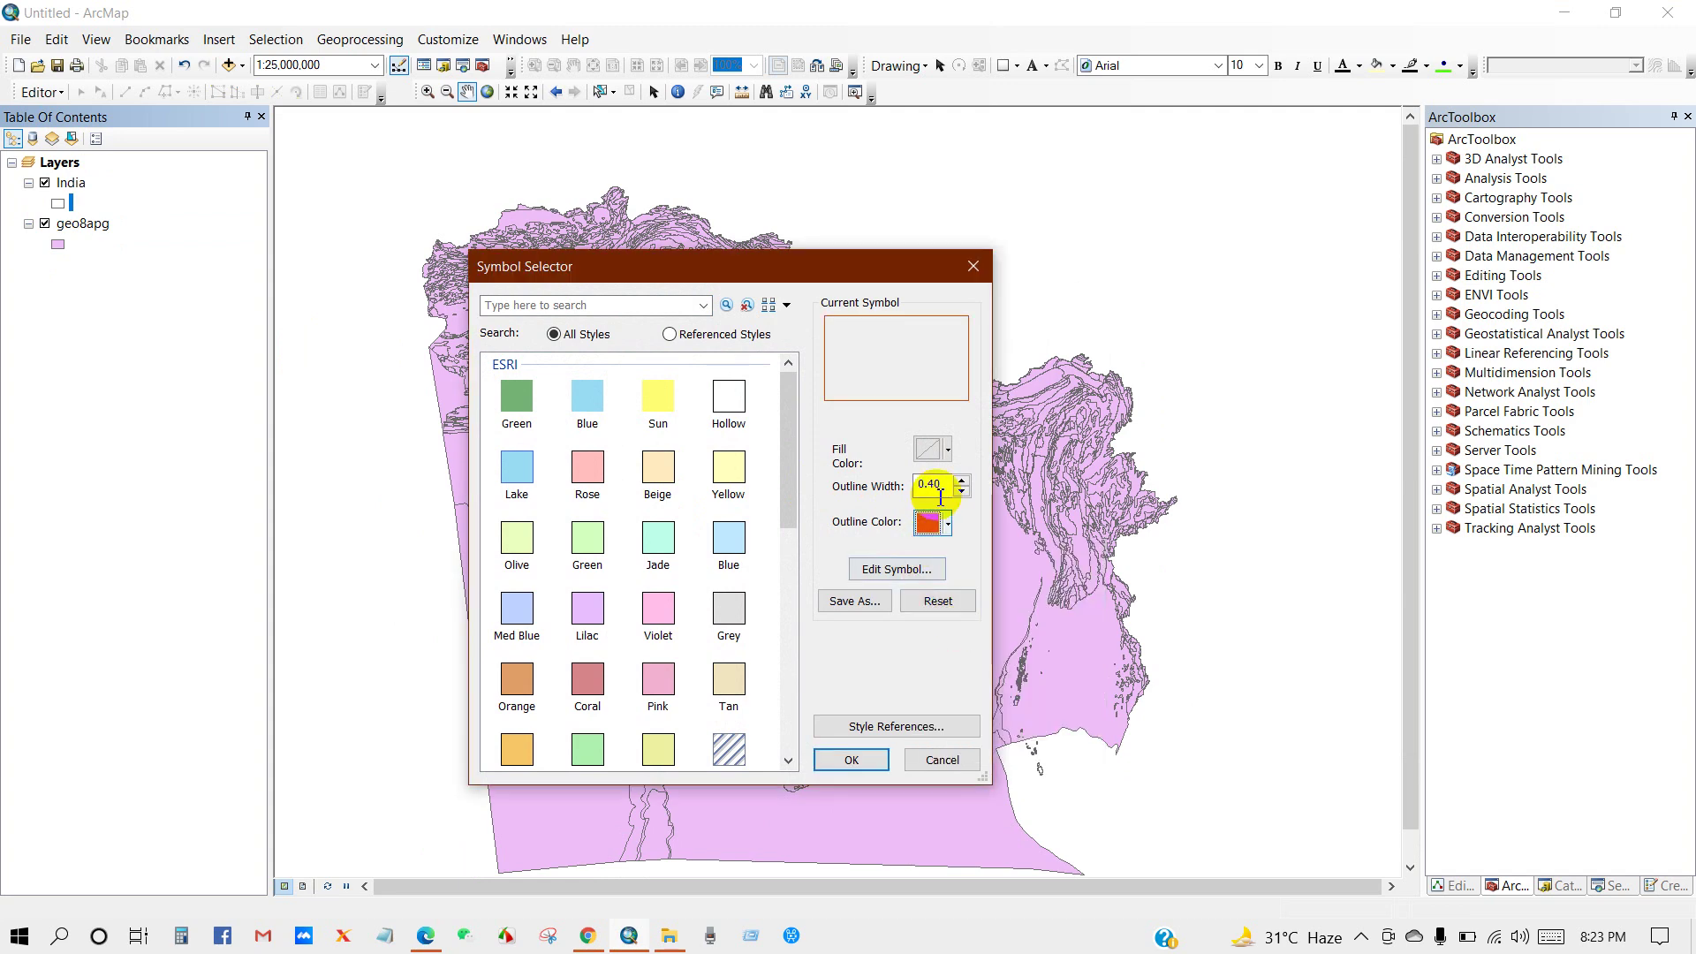
pyautogui.click(851, 760)
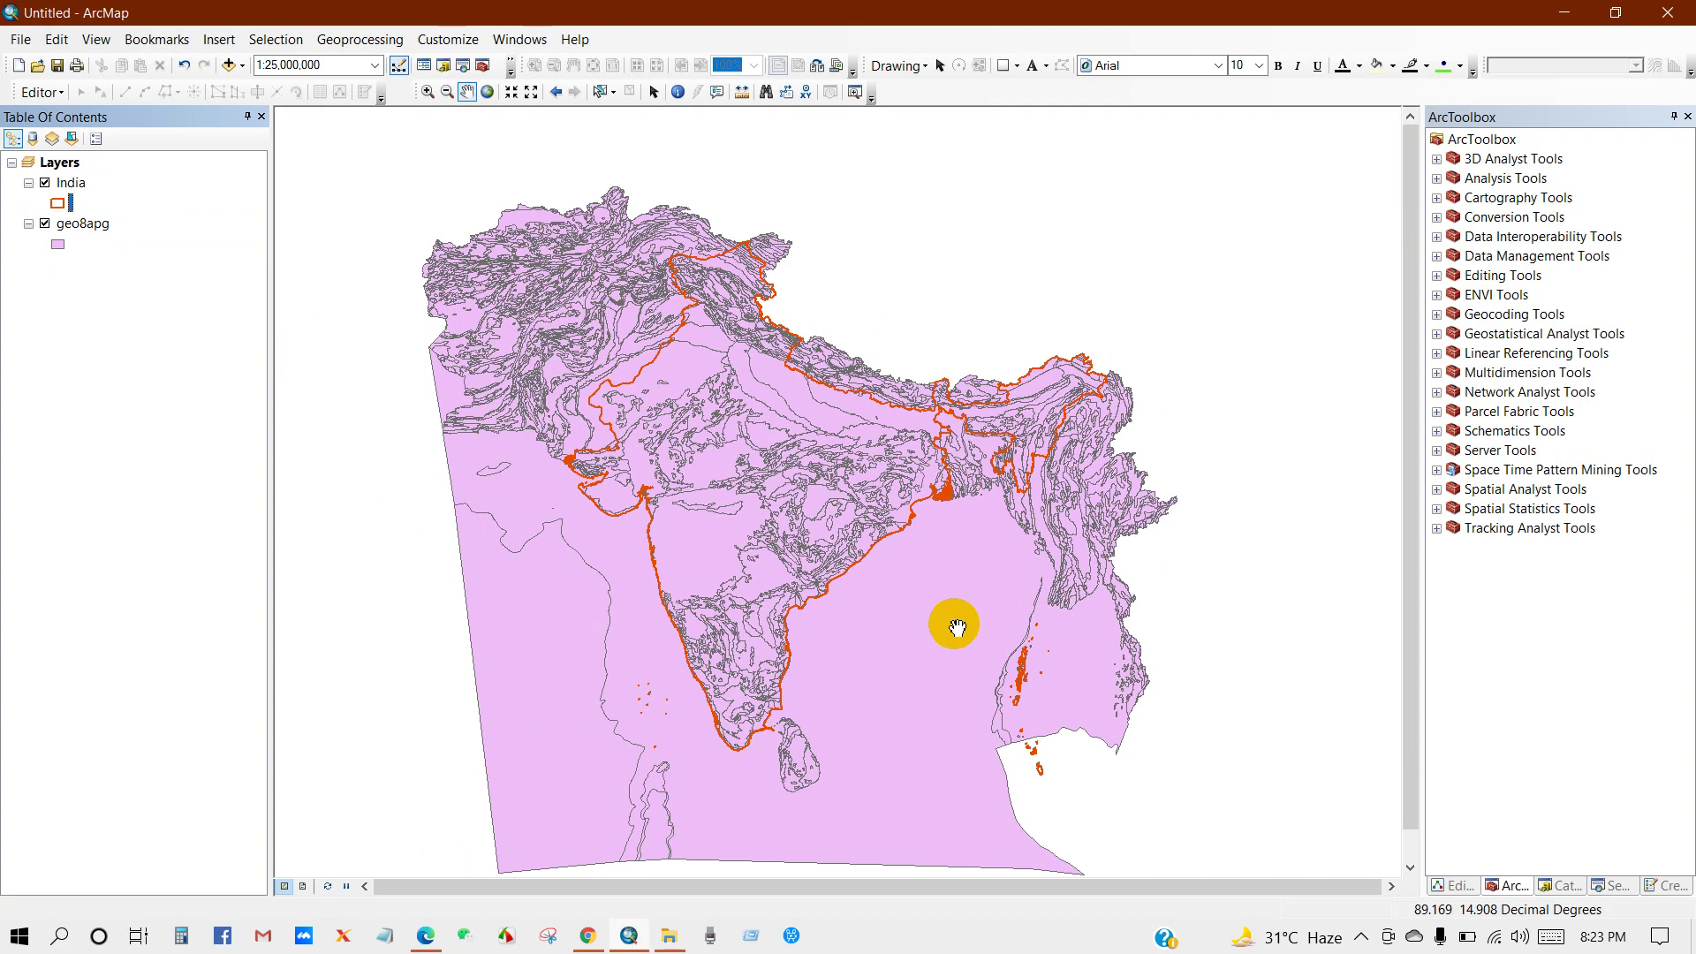
# Step: Change the India outline colour to Lapis Lazuli blue
pyautogui.click(59, 204)
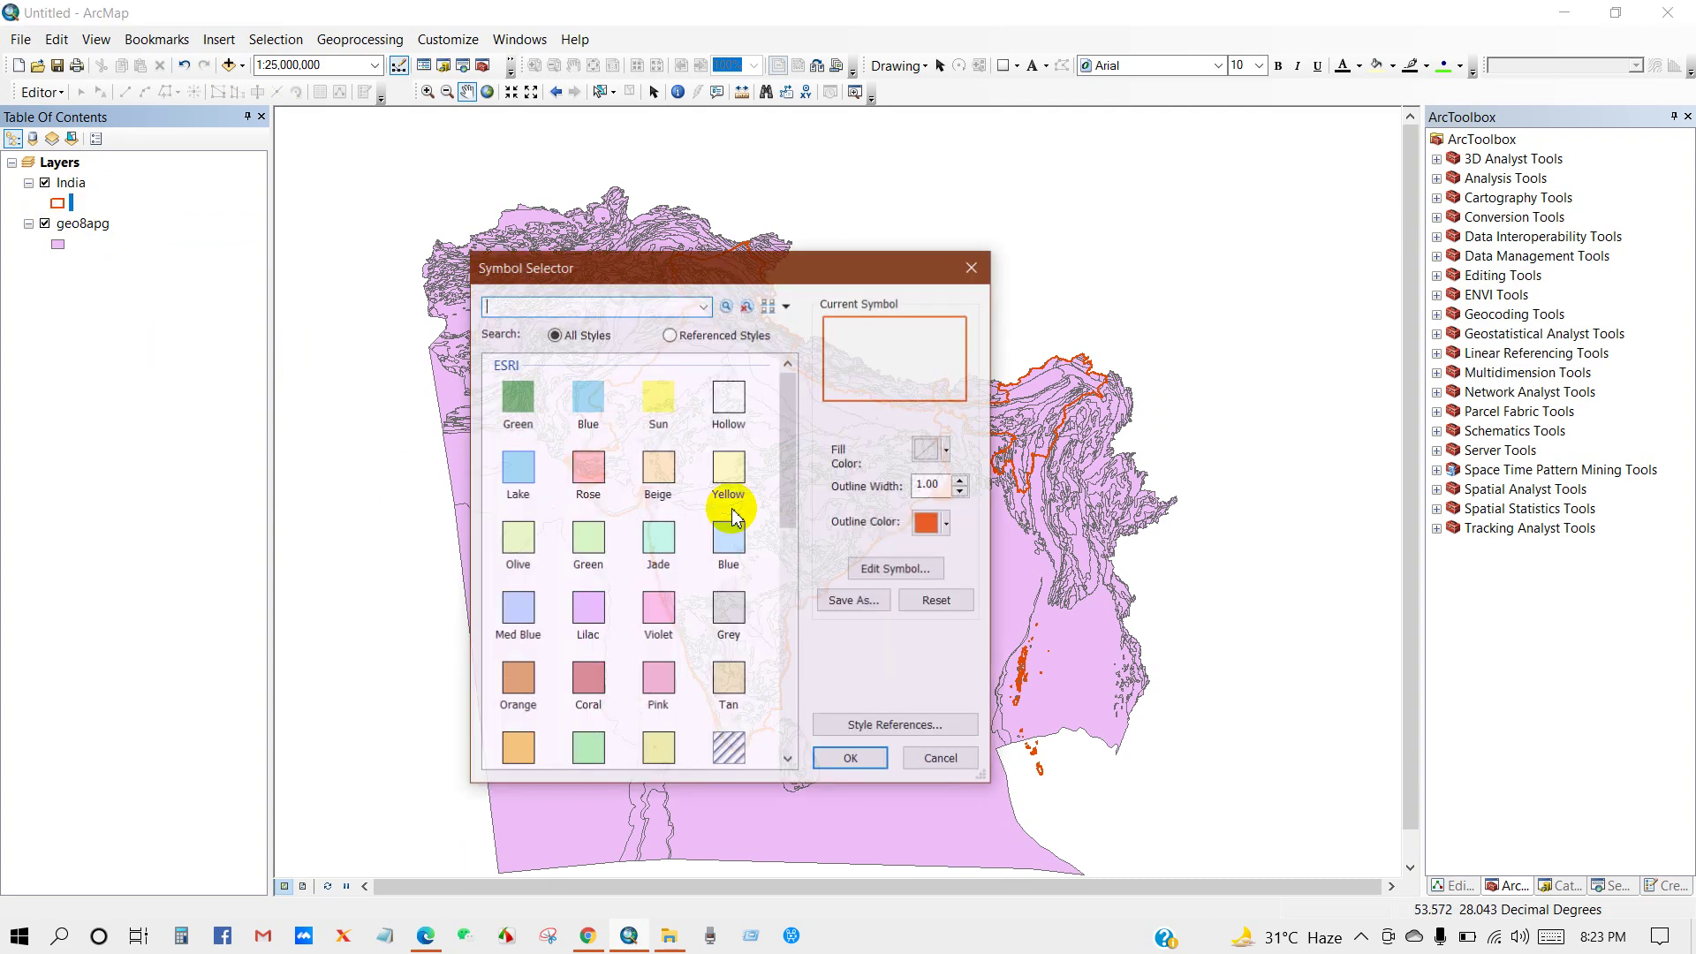
pyautogui.click(949, 524)
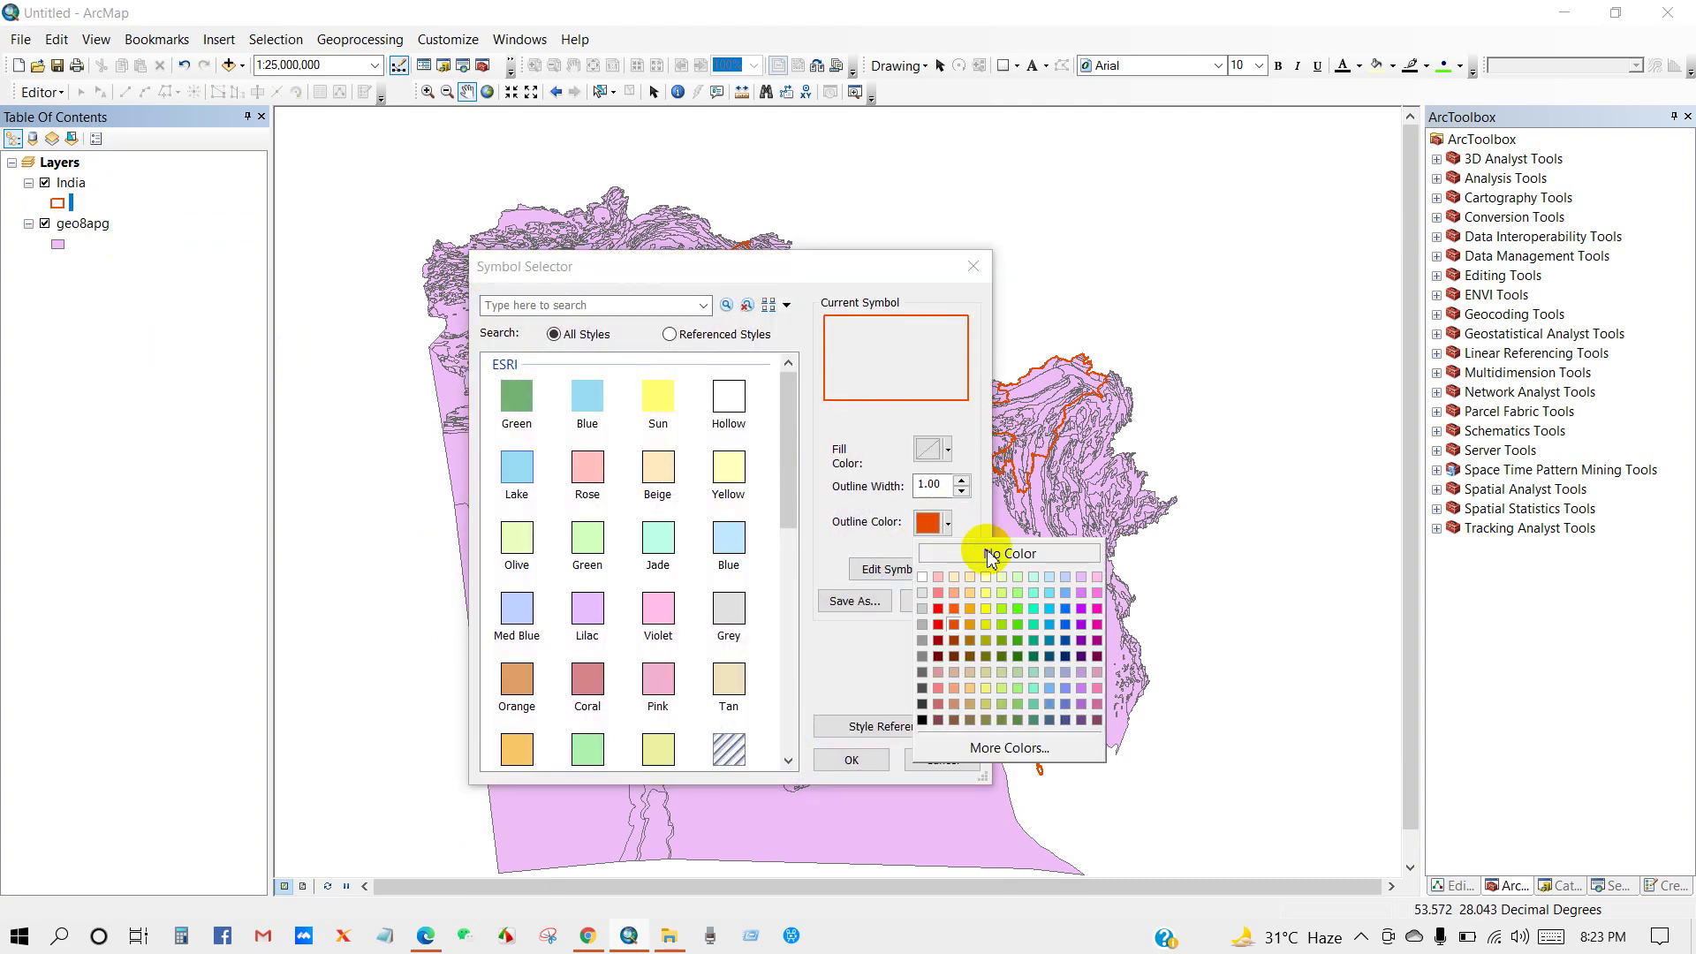
pyautogui.click(1068, 623)
pyautogui.click(883, 757)
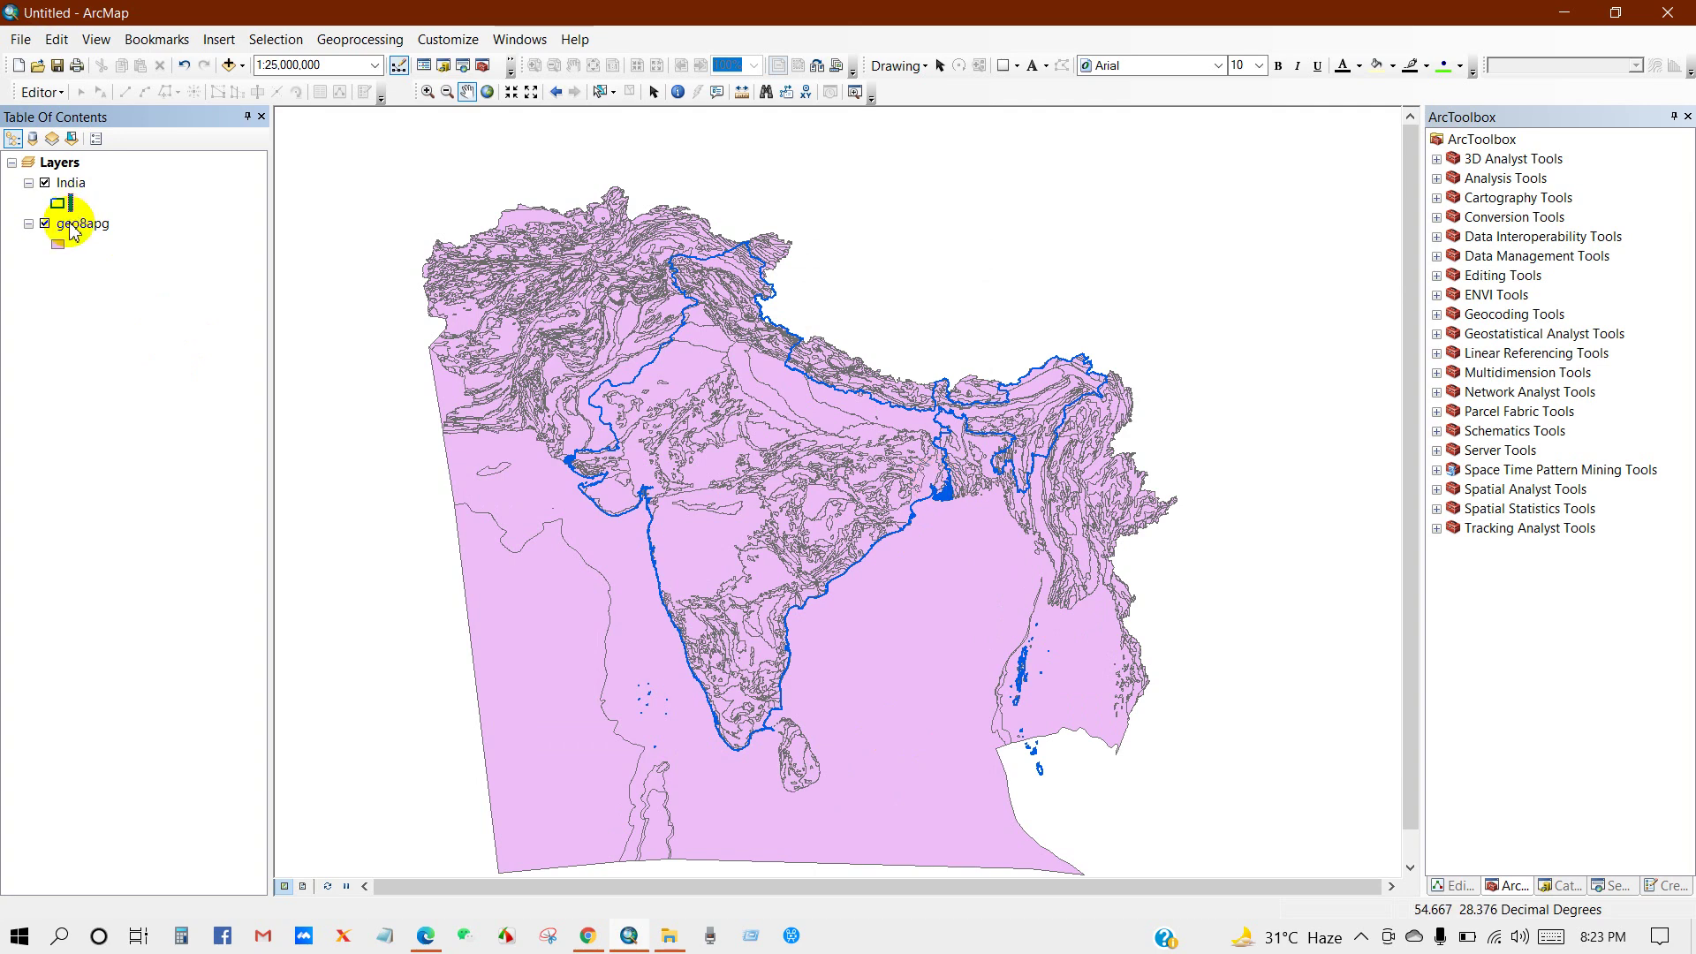
pyautogui.rightClick(74, 230)
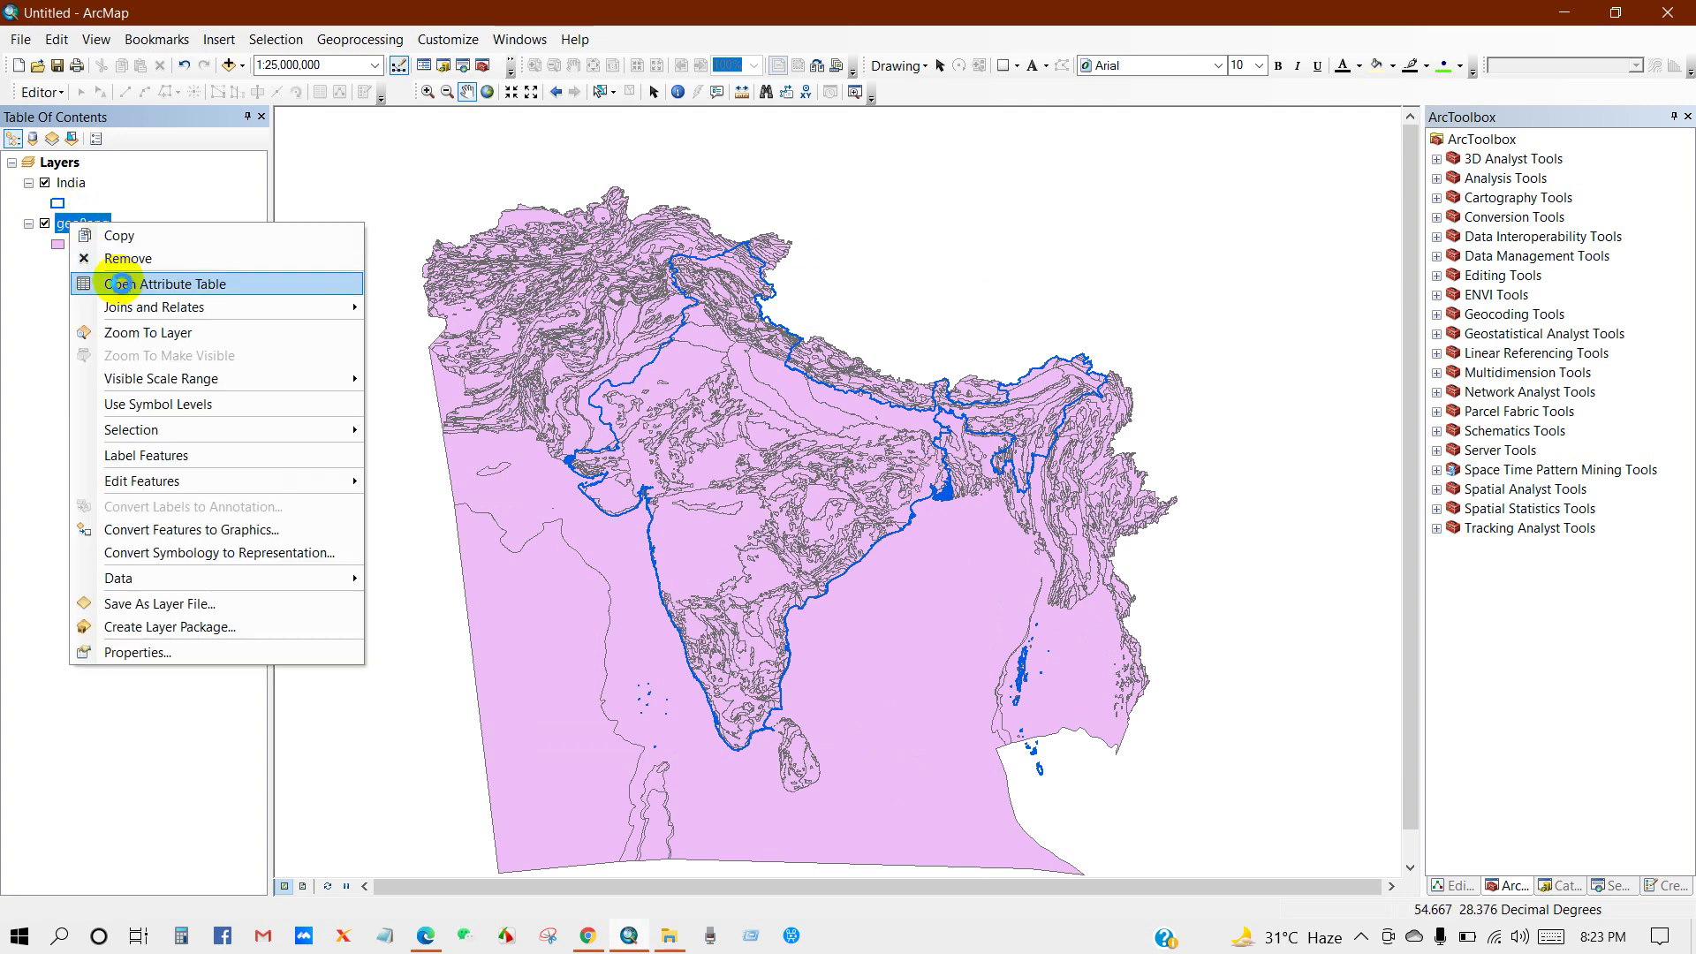
# Step: Inspect the GLG rock-code column in geo8apg's attribute table, then return to the USGS publication page
pyautogui.click(120, 283)
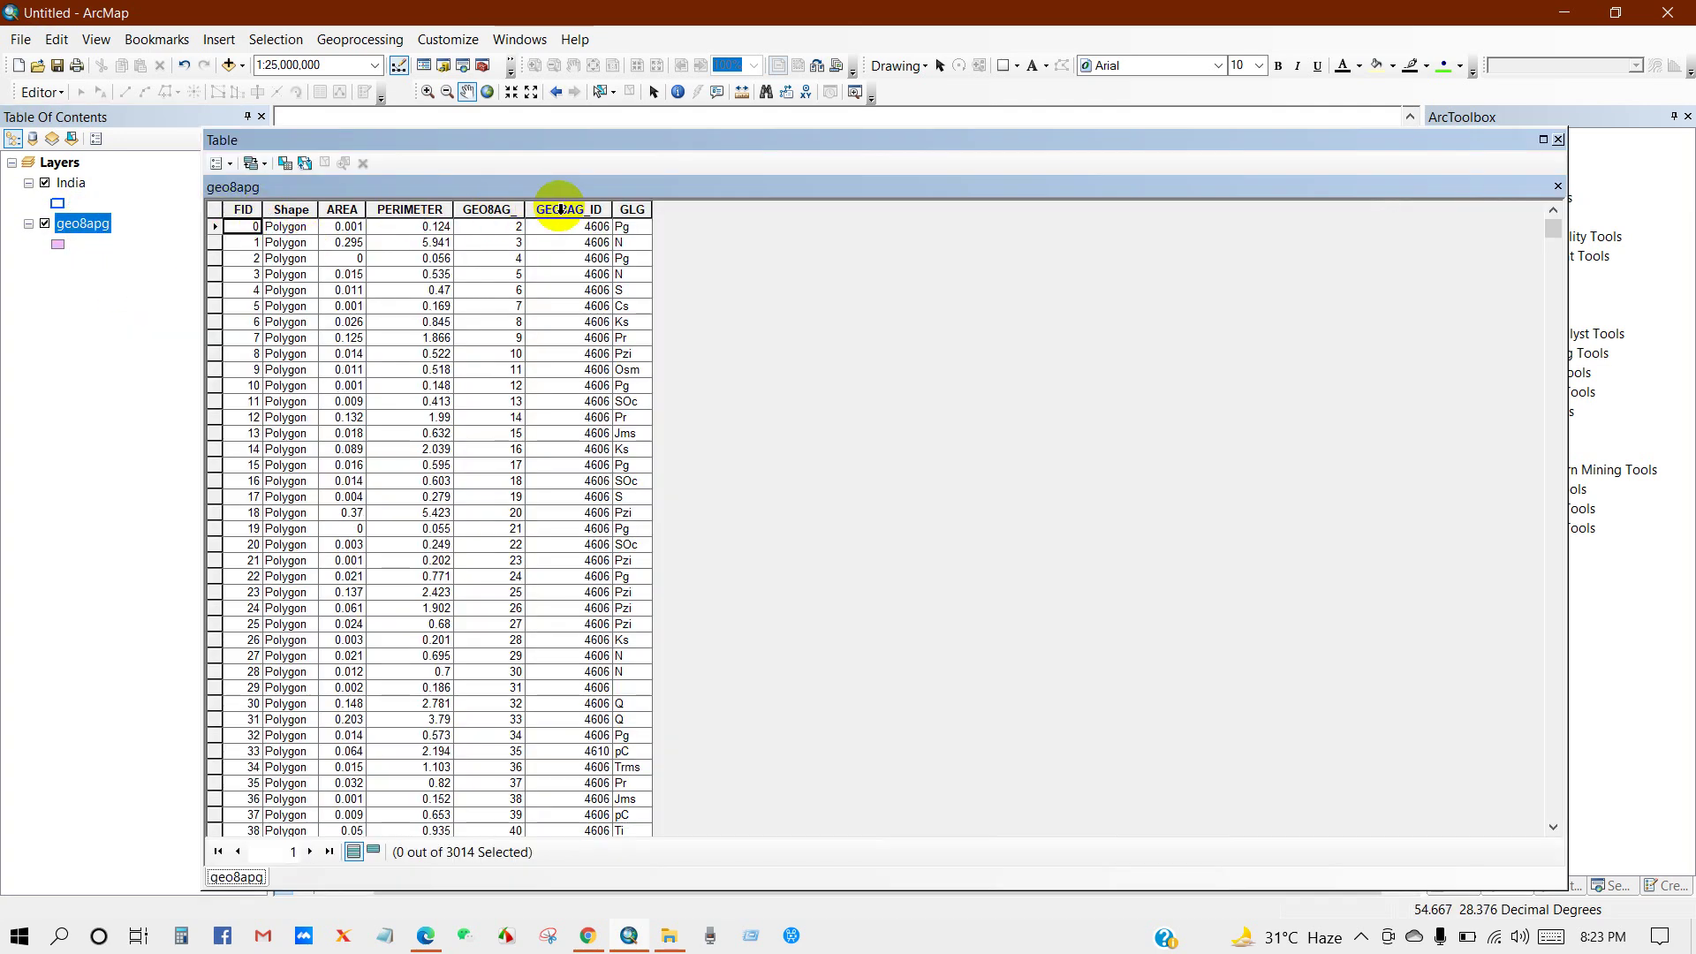
pyautogui.click(626, 211)
pyautogui.scroll(-16, 625, 472)
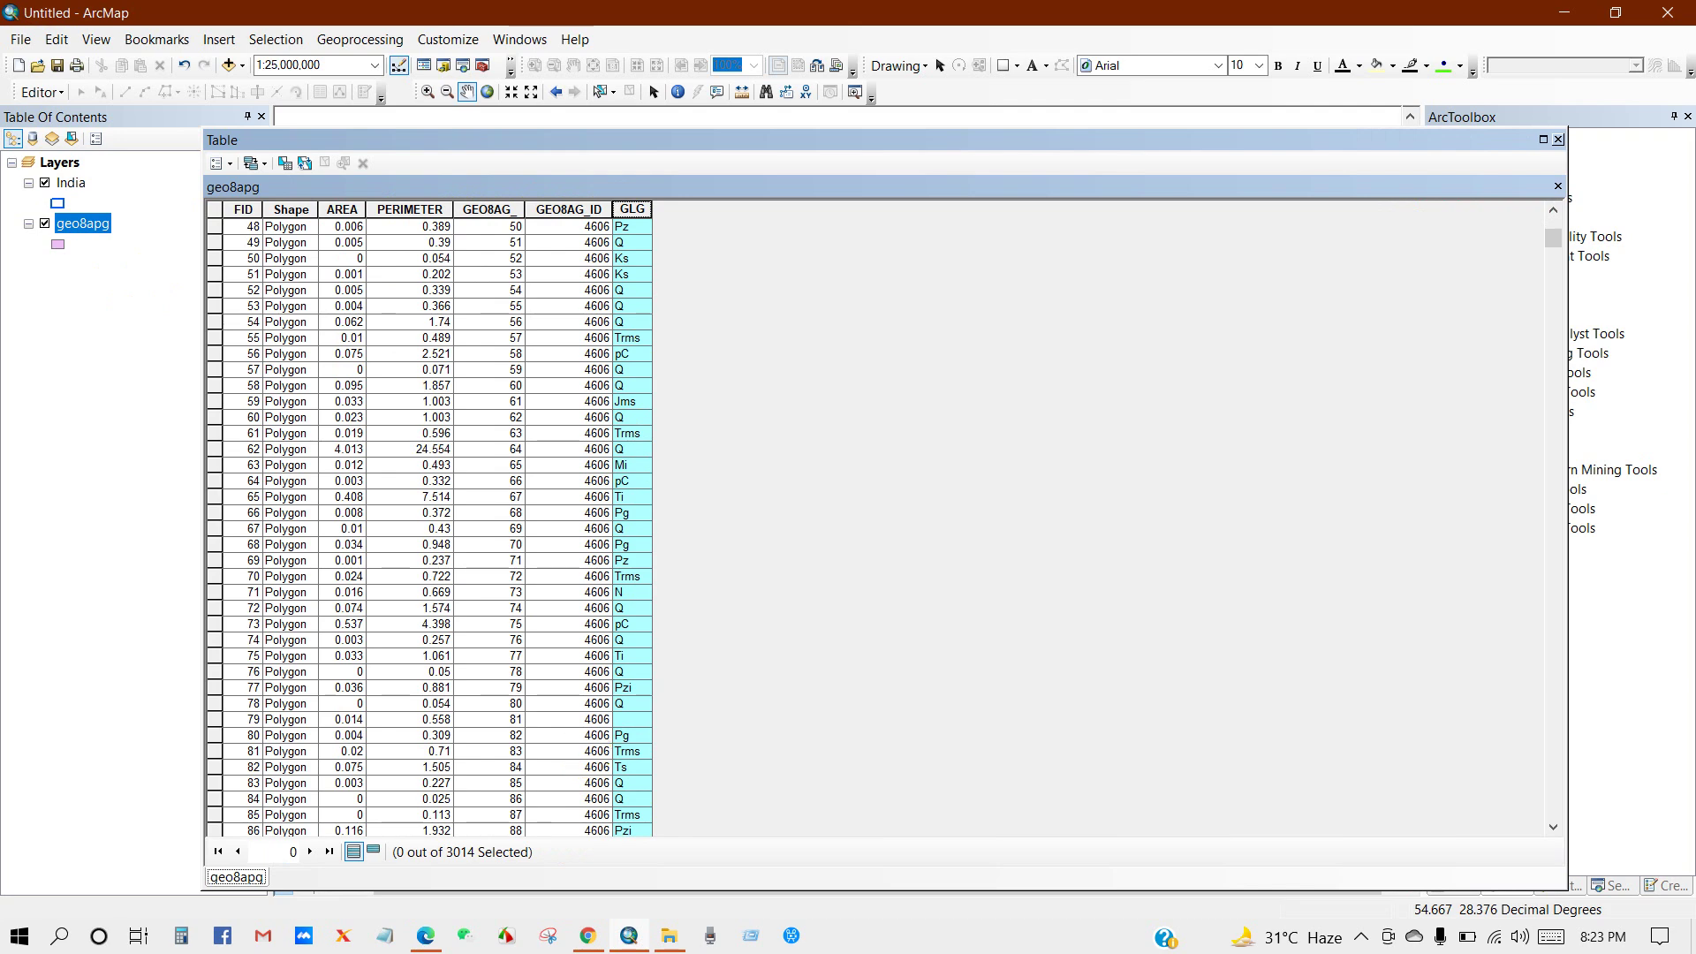
pyautogui.click(587, 935)
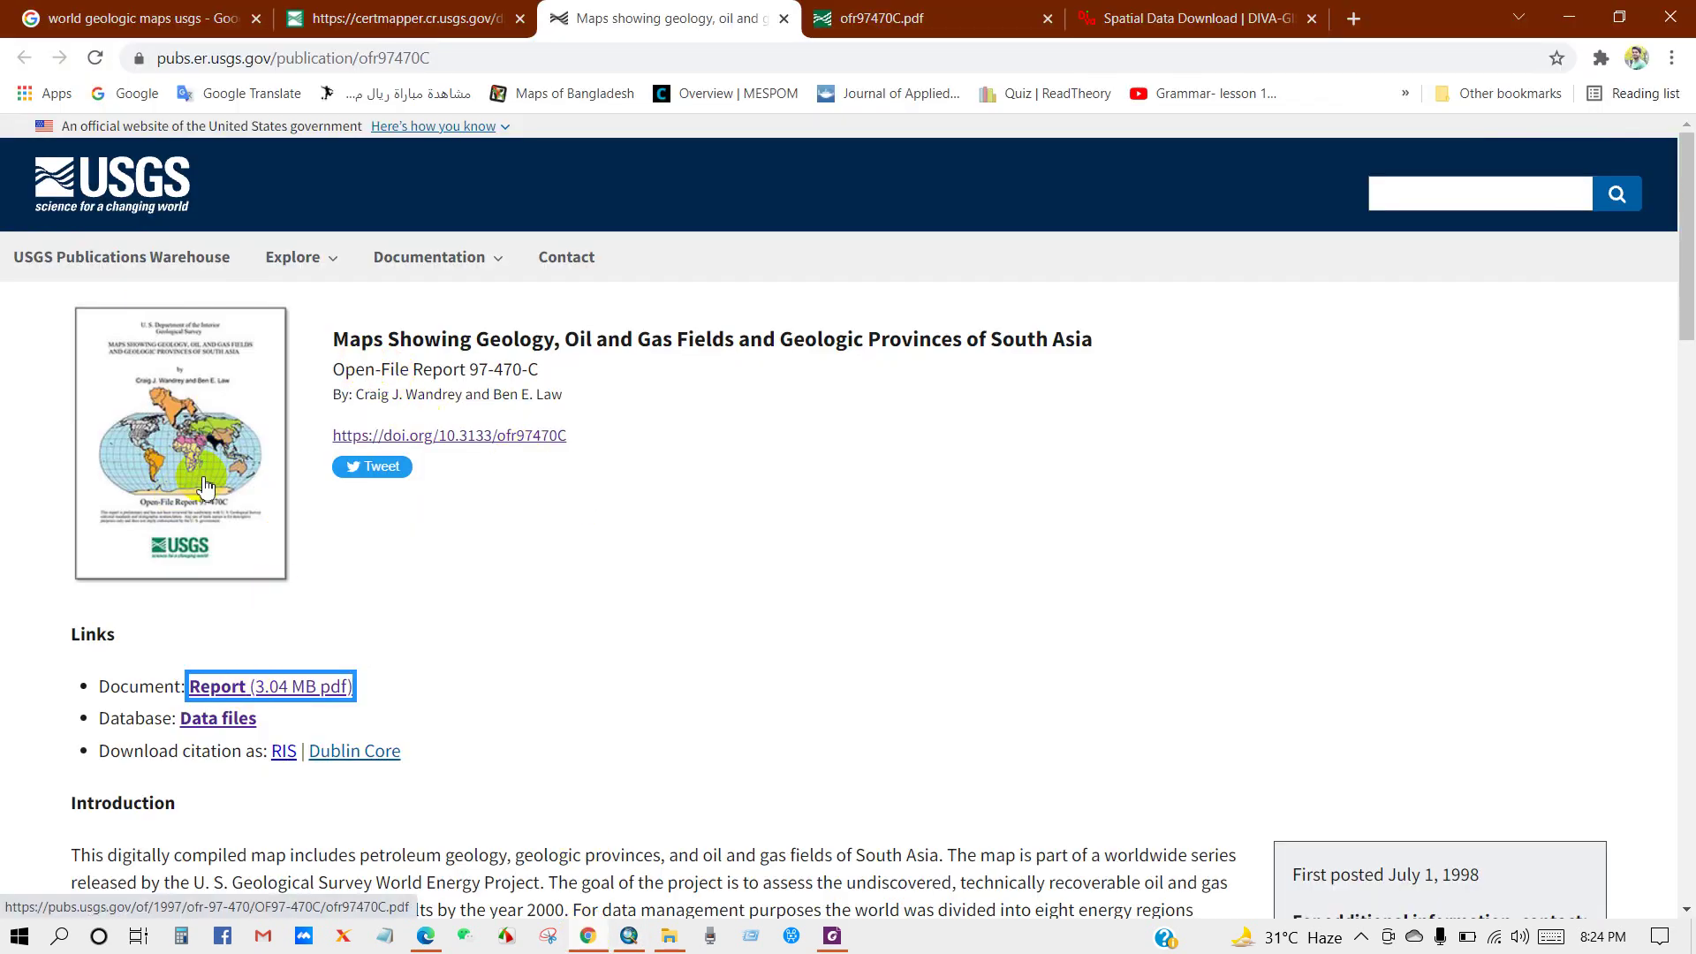
# Step: Check the rock-code legend in the report PDF, then close geo8apg's attribute table in ArcMap
pyautogui.click(832, 932)
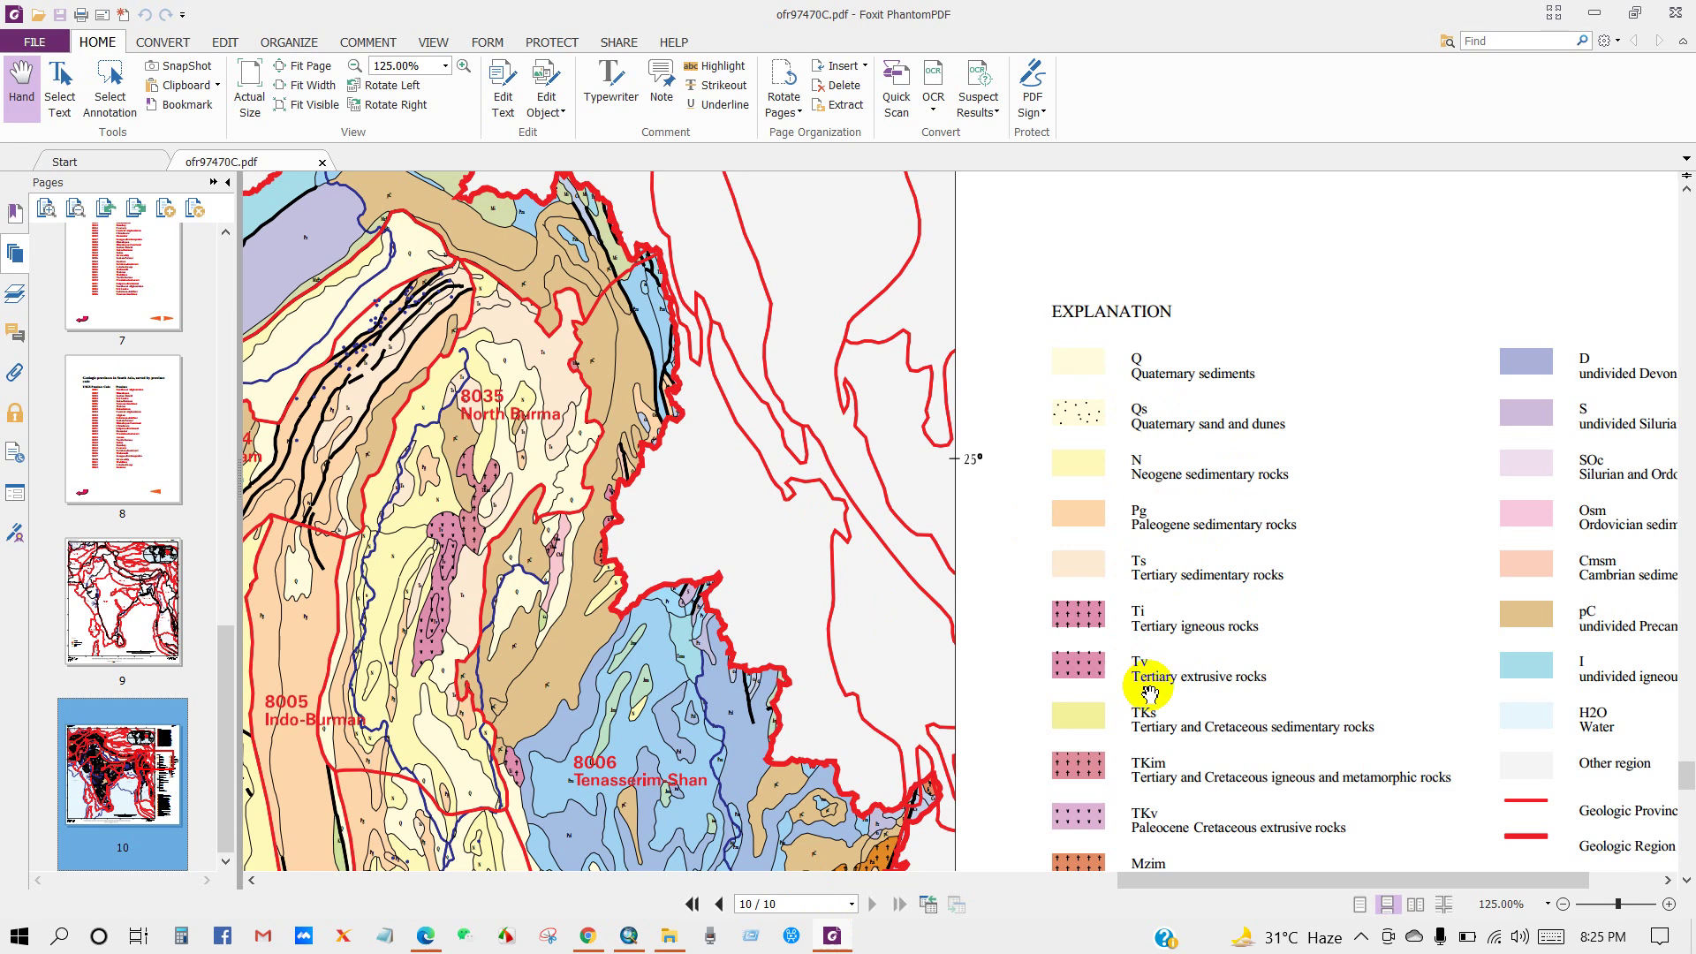
pyautogui.click(628, 934)
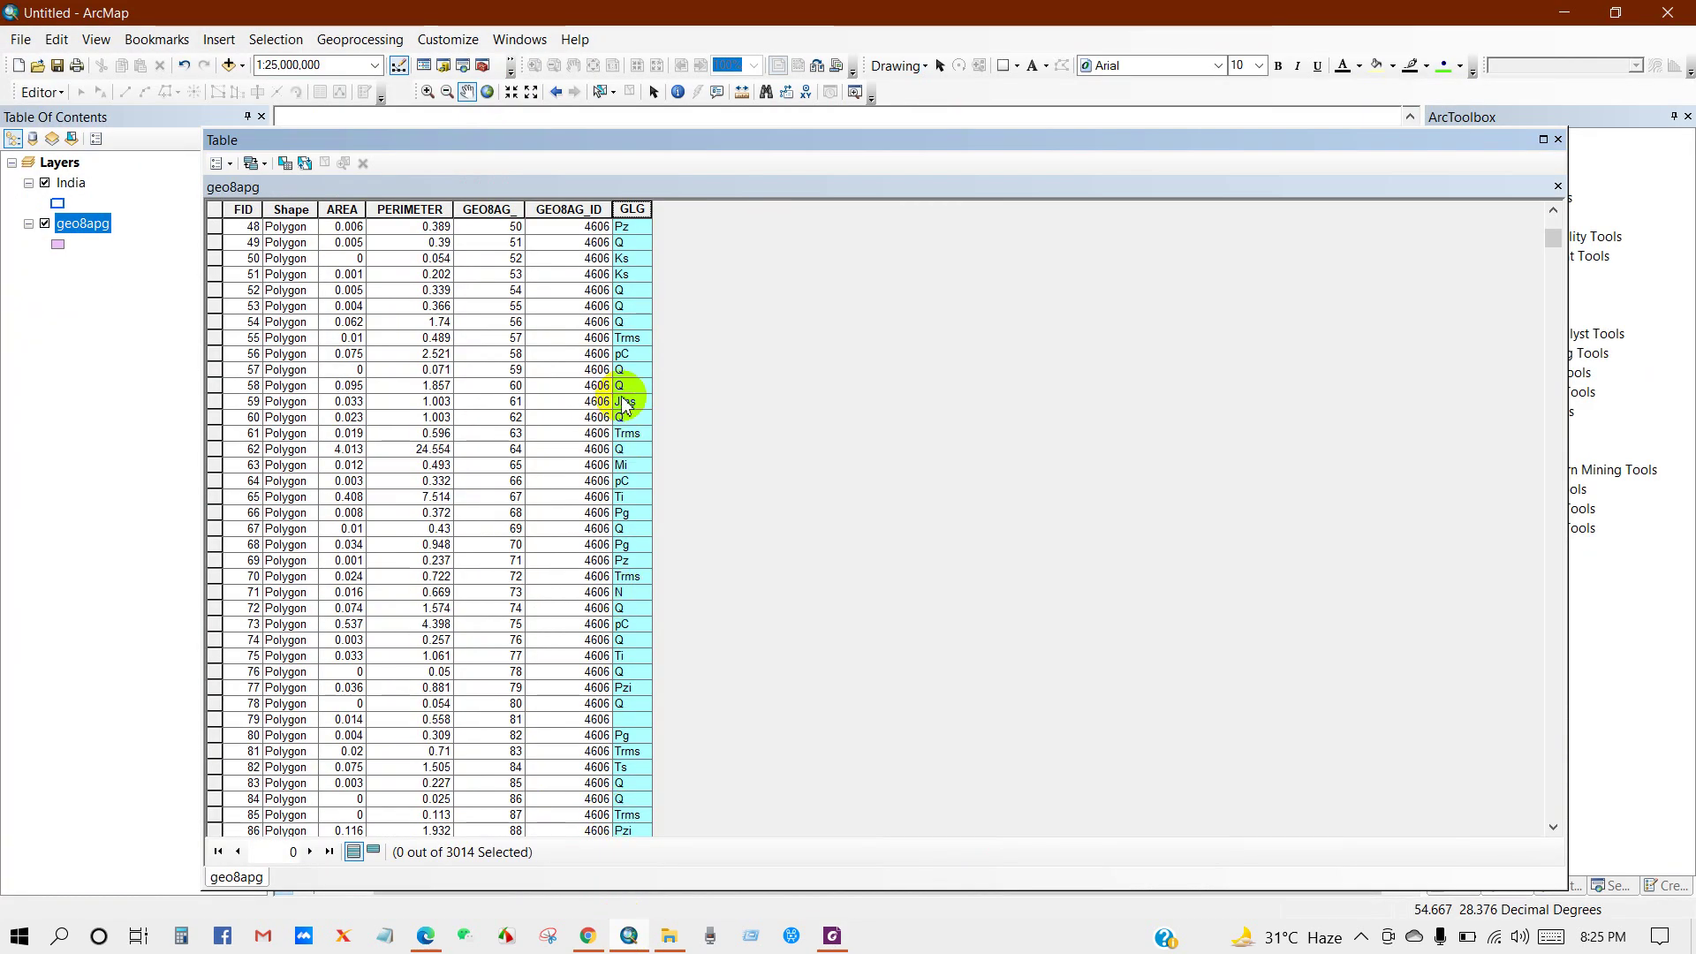
pyautogui.click(1558, 139)
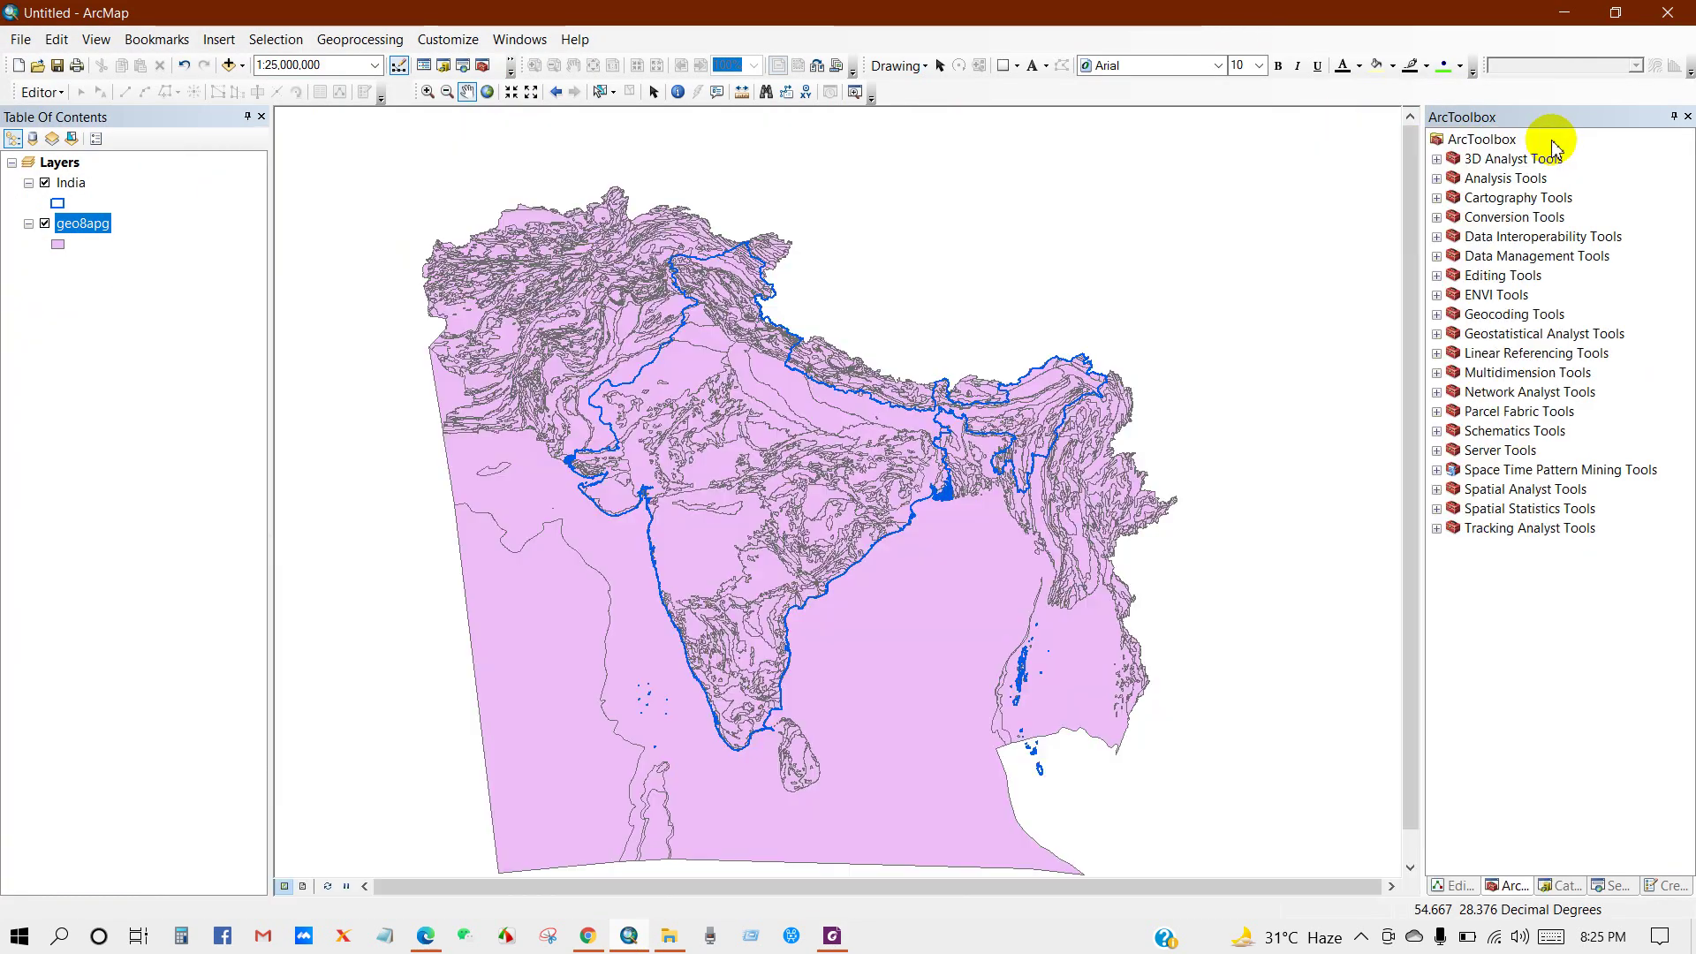
# Step: Symbolize geo8apg by unique values of the GLG field, adding all values
pyautogui.rightClick(85, 224)
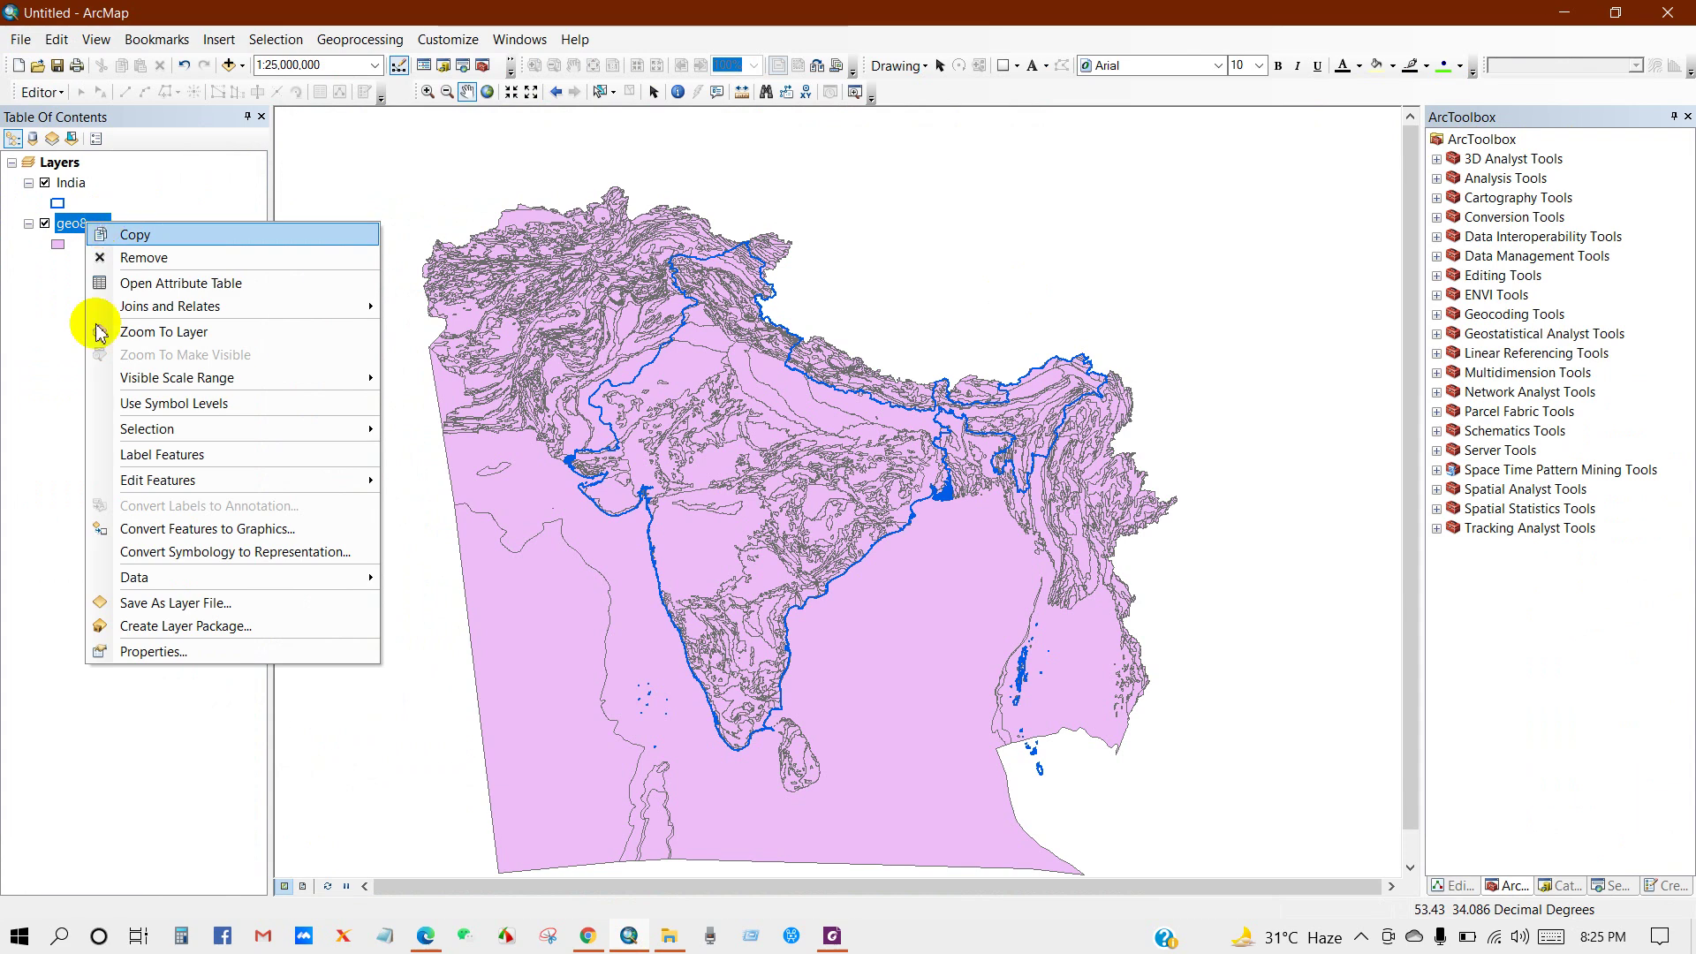
pyautogui.click(142, 651)
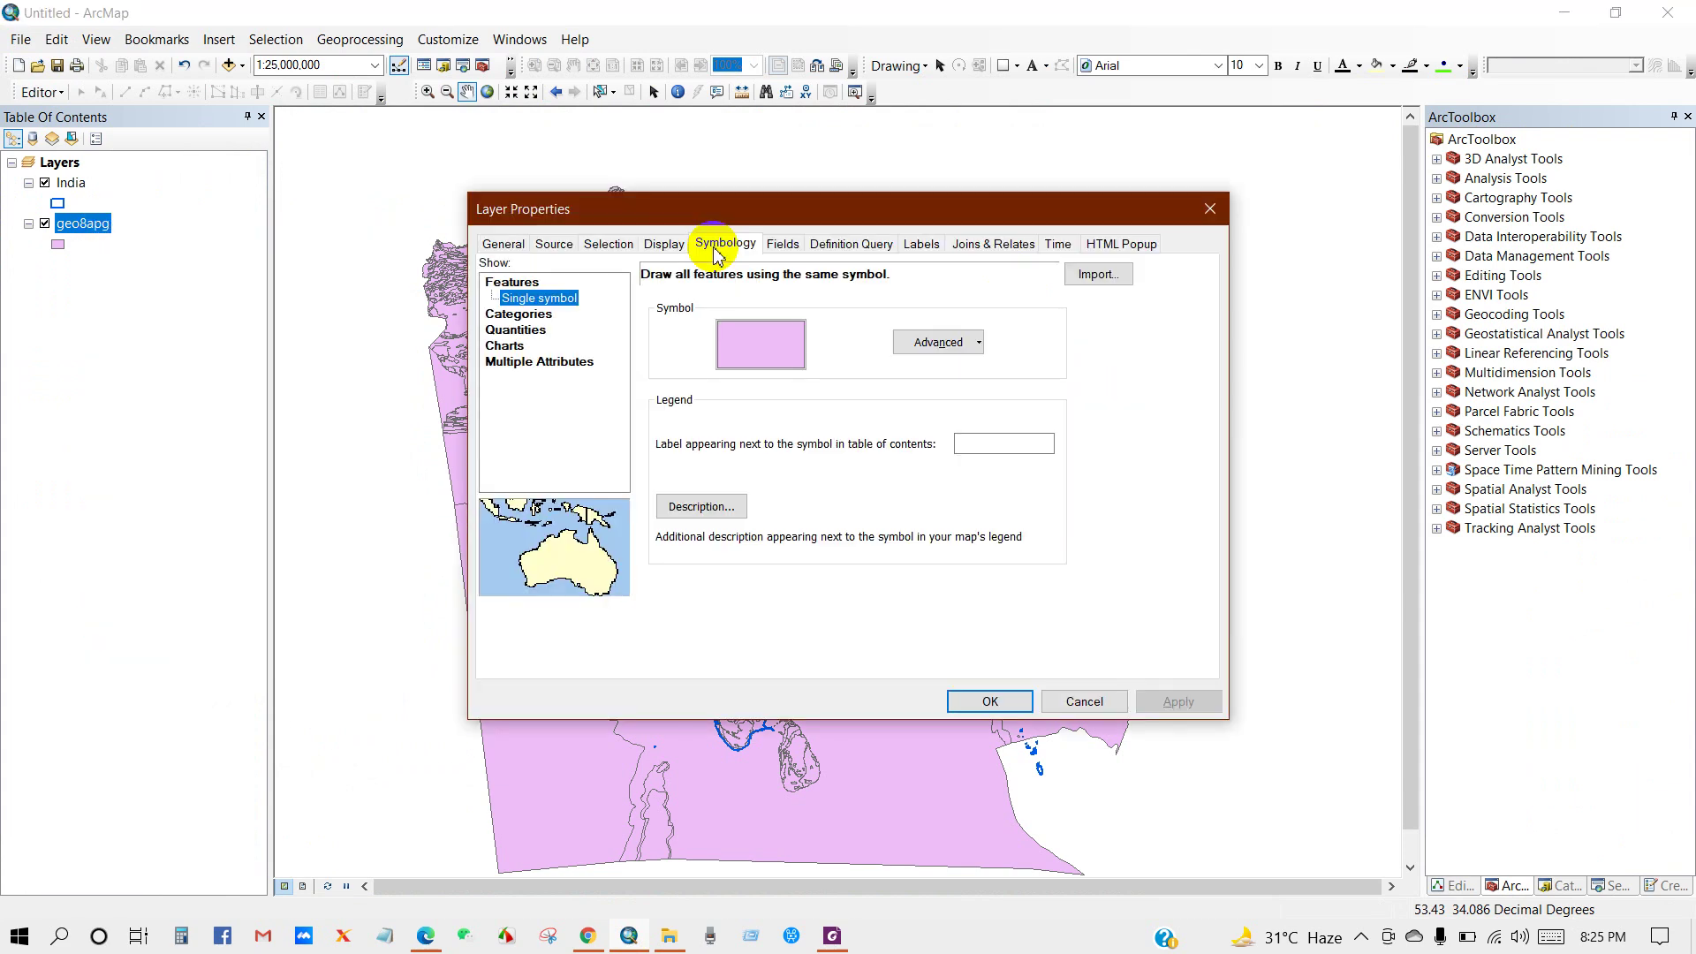
pyautogui.click(522, 314)
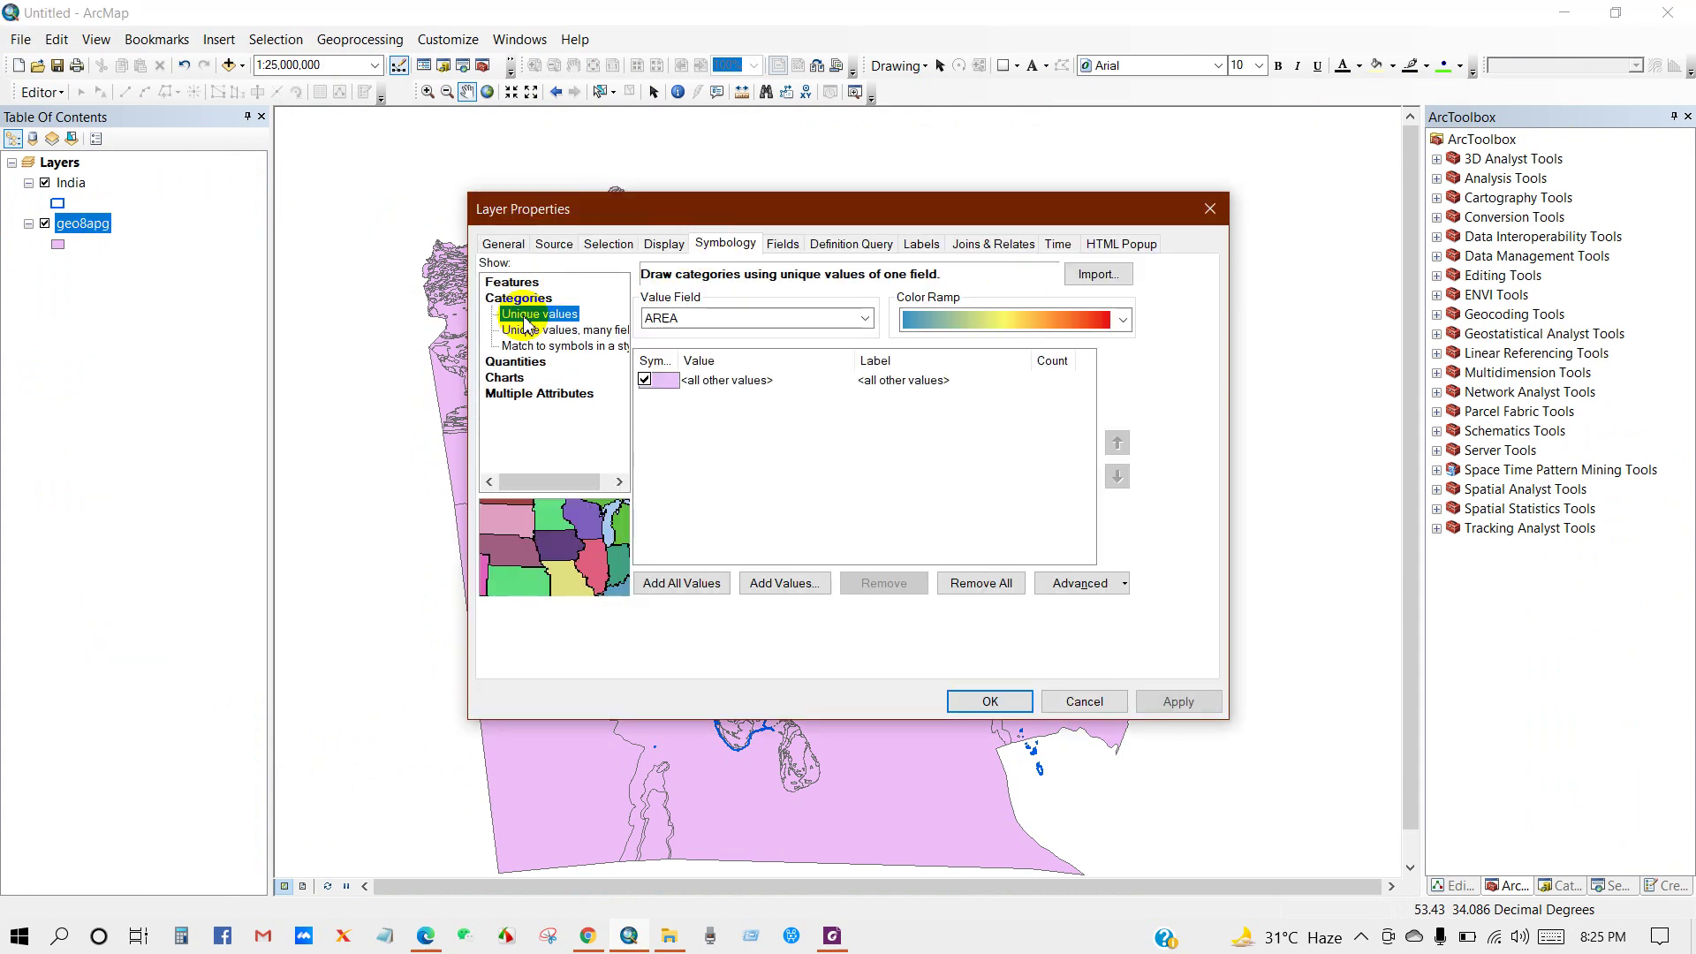
pyautogui.click(864, 319)
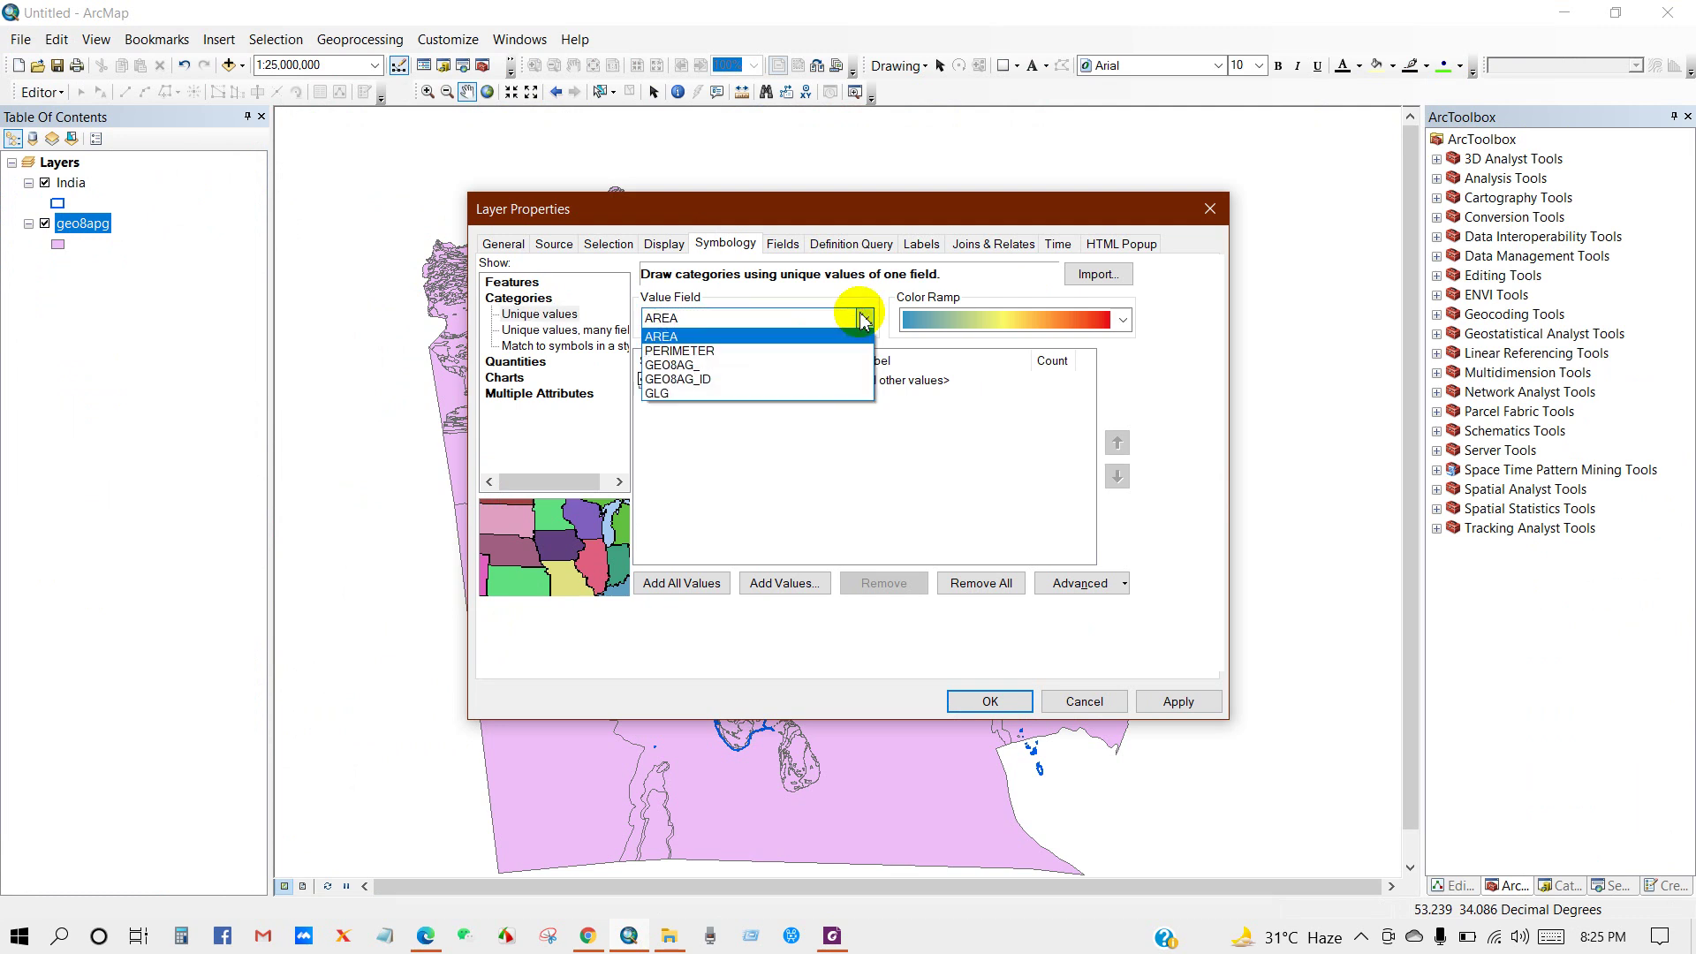
pyautogui.click(656, 393)
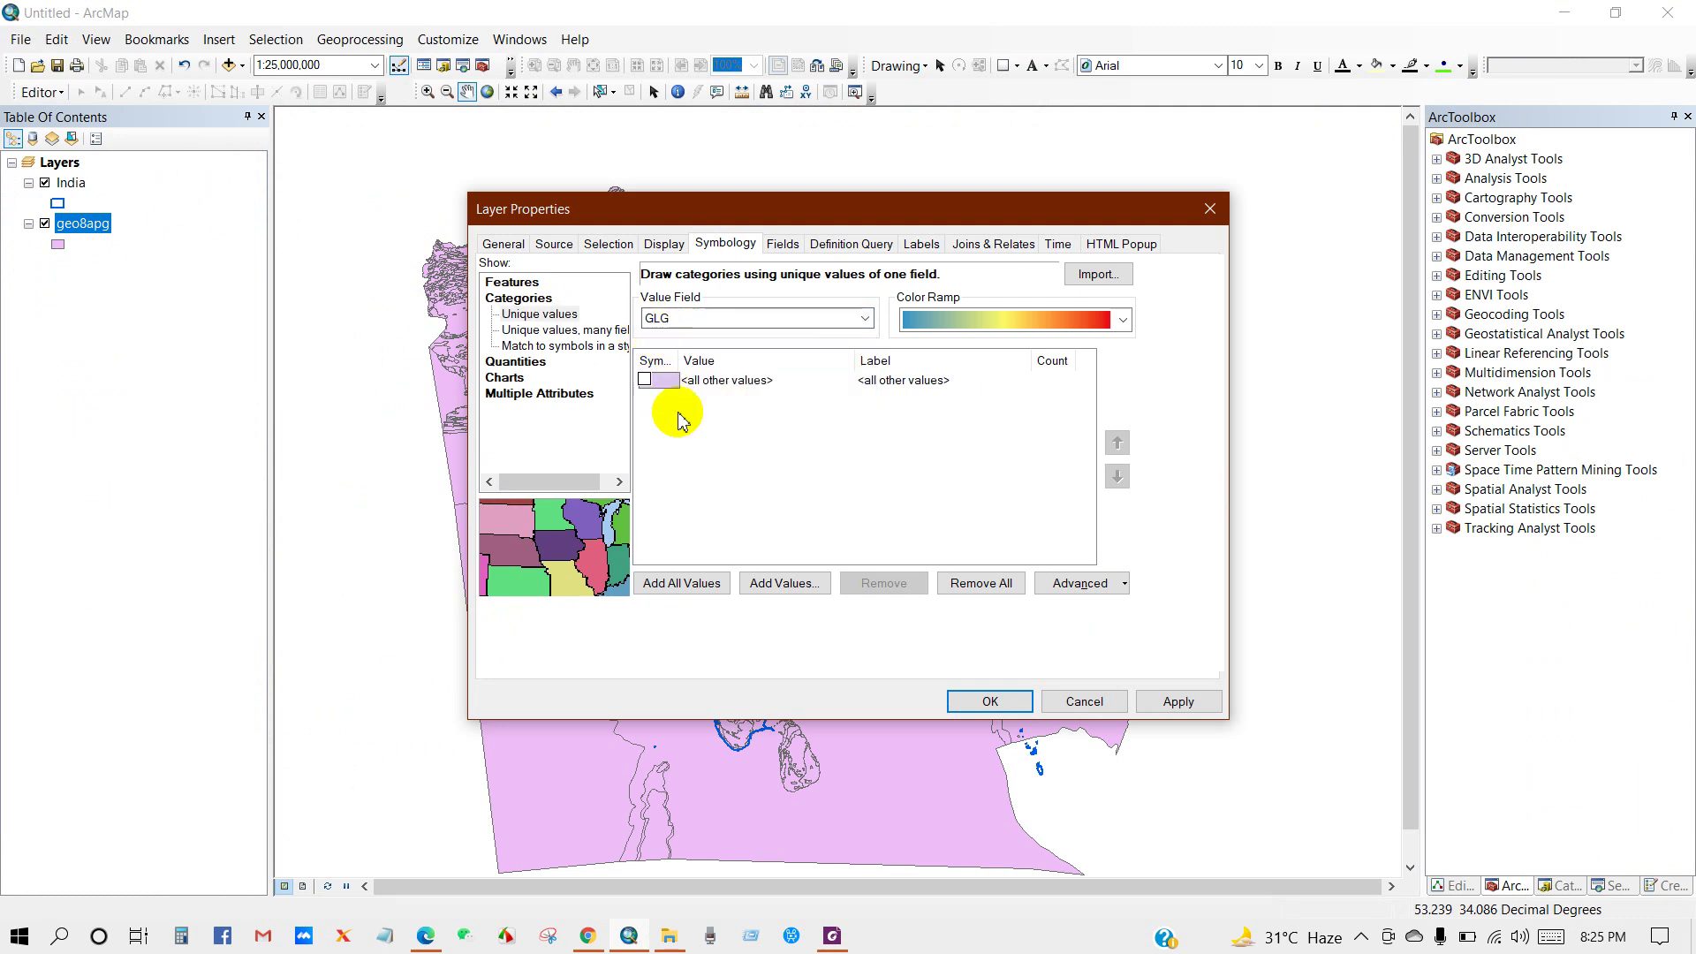
pyautogui.click(669, 583)
pyautogui.scroll(-12, 685, 496)
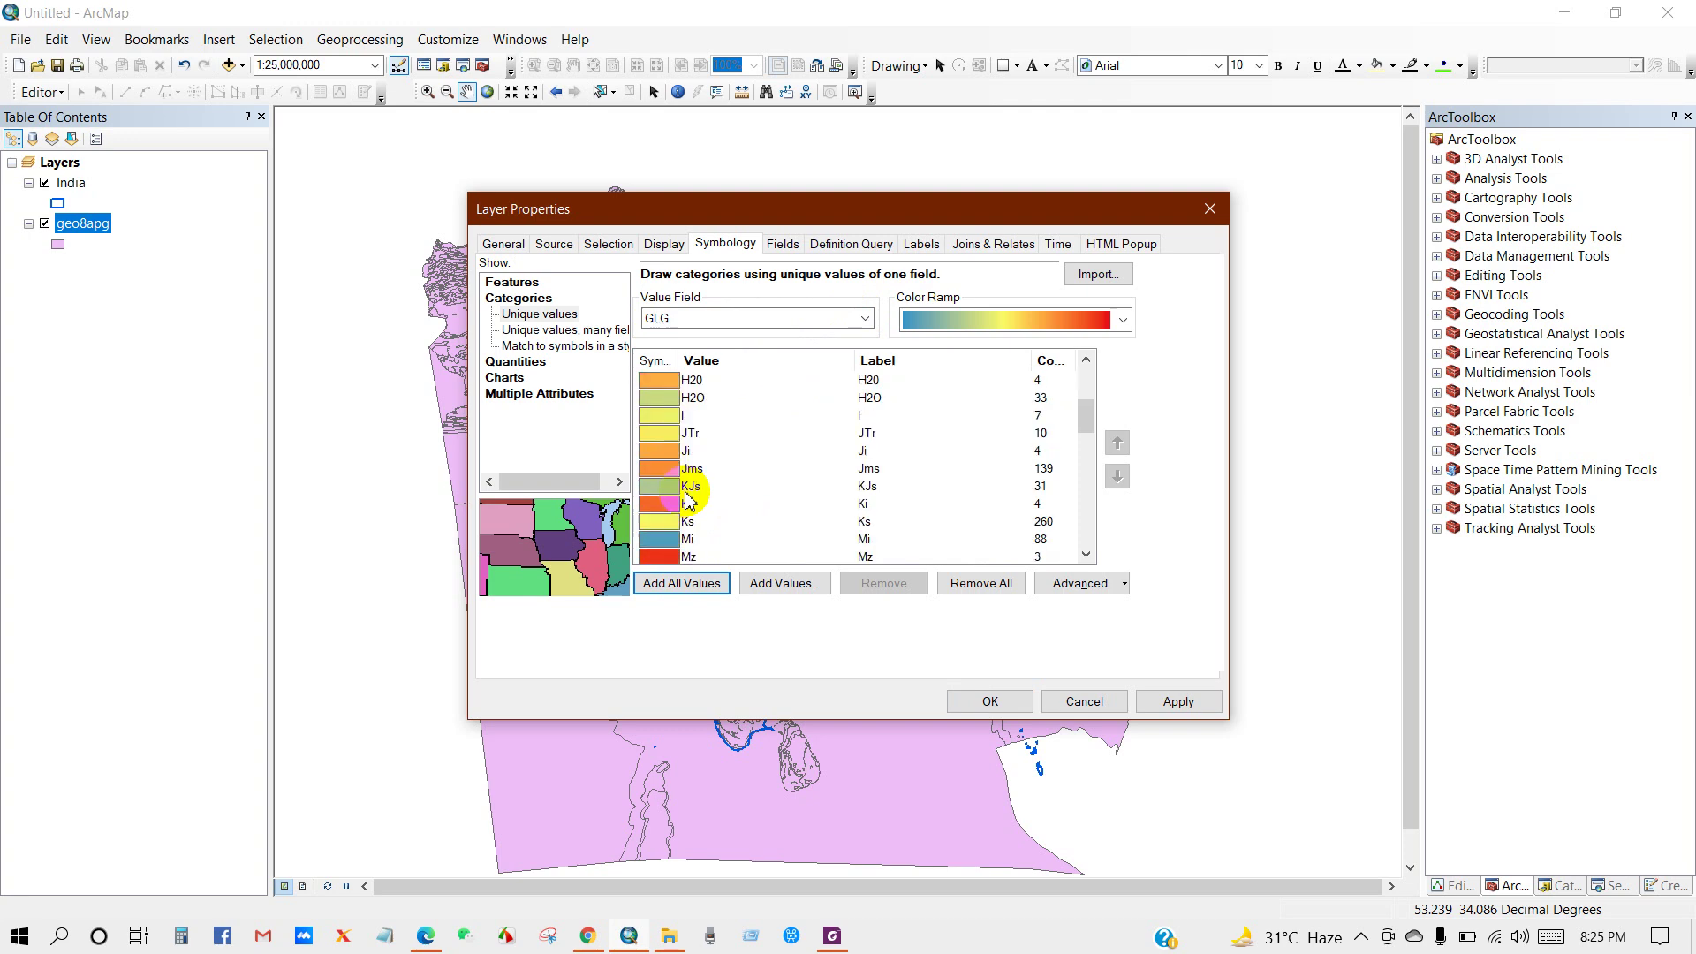
pyautogui.scroll(12, 687, 497)
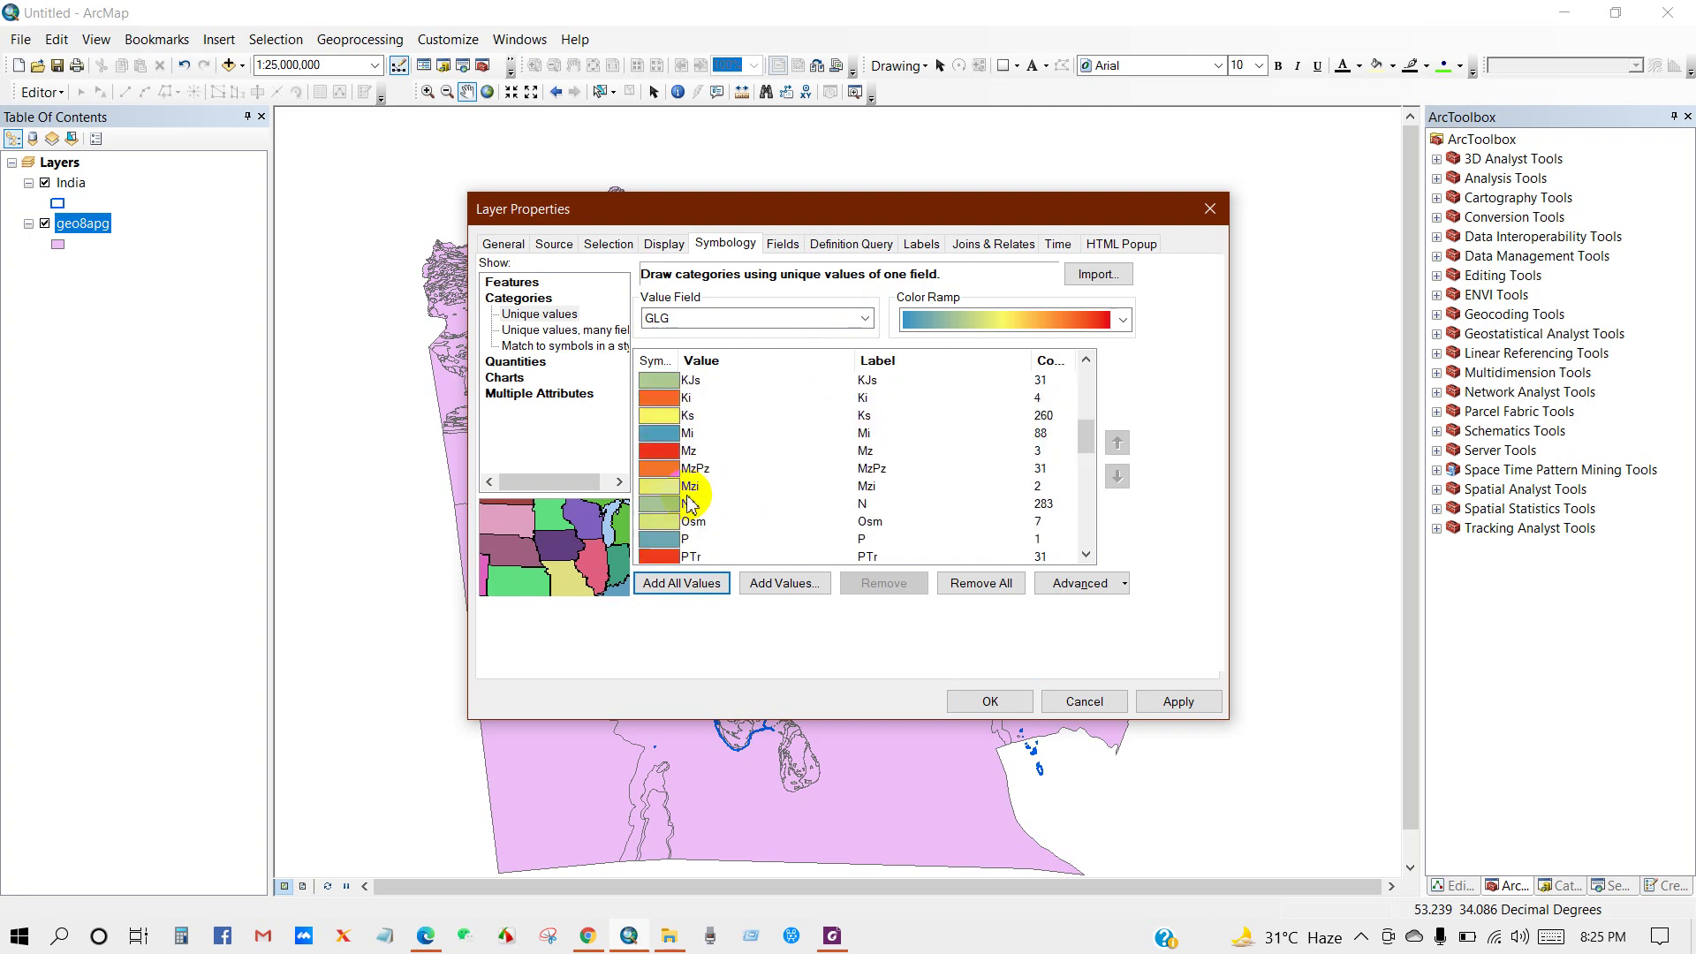
pyautogui.click(980, 704)
# Step: Recentre the map and hide geo8apg so only India's outline shows
pyautogui.moveTo(799, 543); pyautogui.dragTo(863, 548)
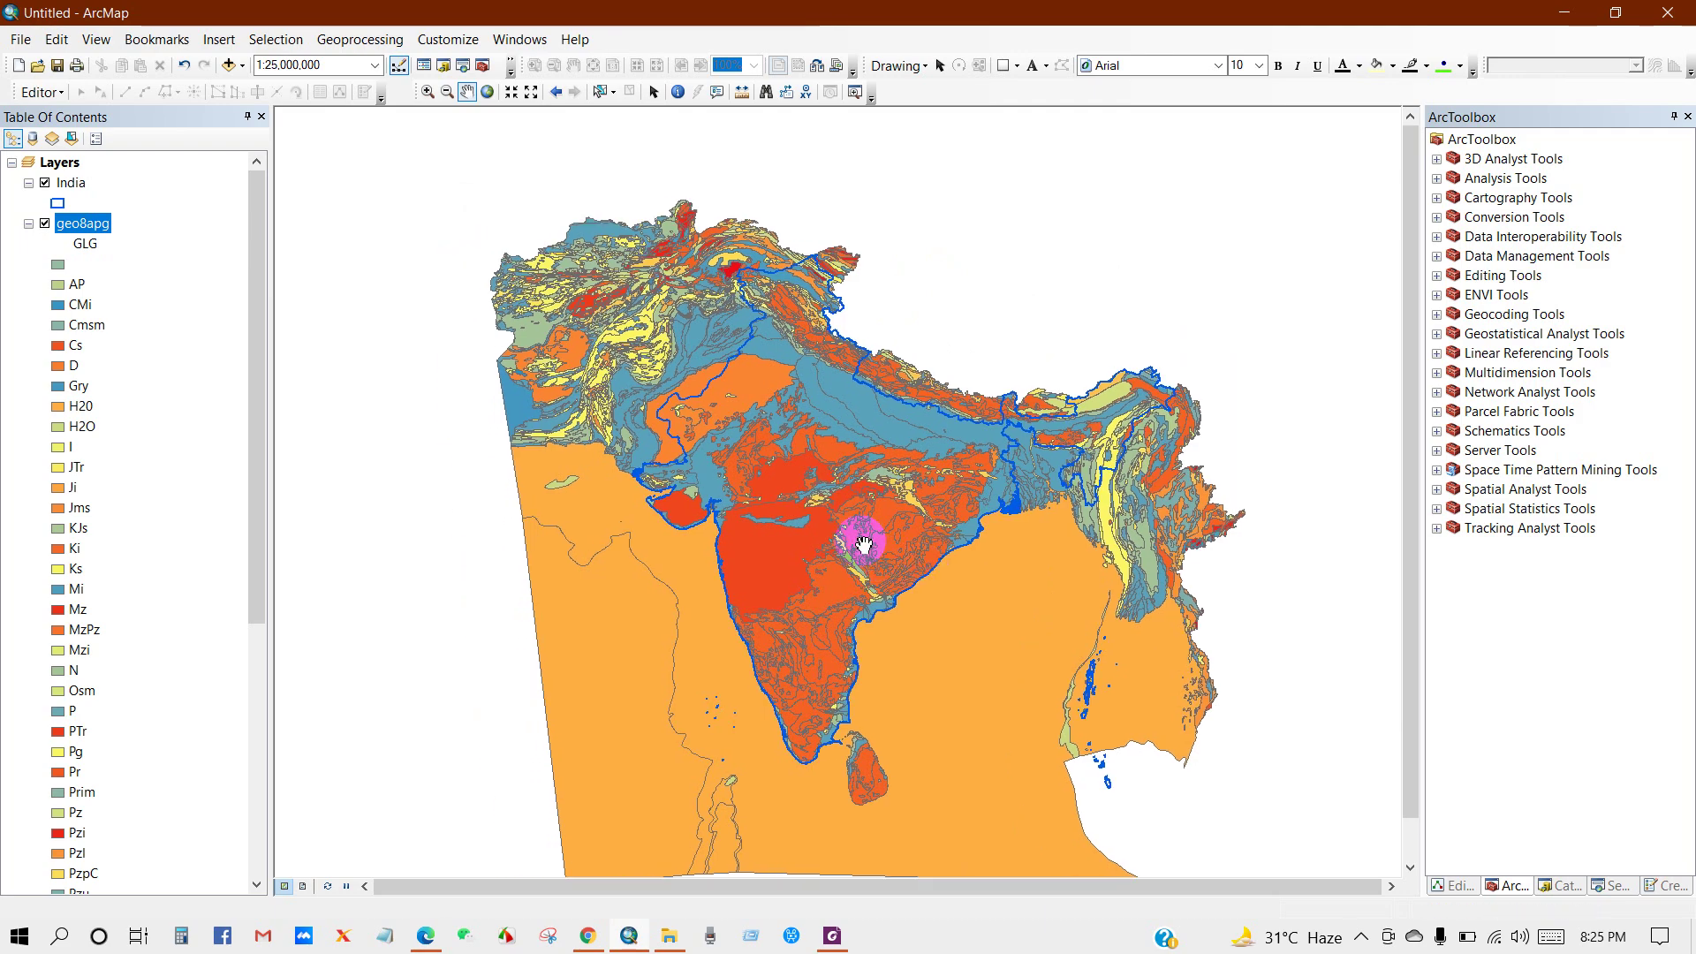
pyautogui.scroll(-1, 839, 517)
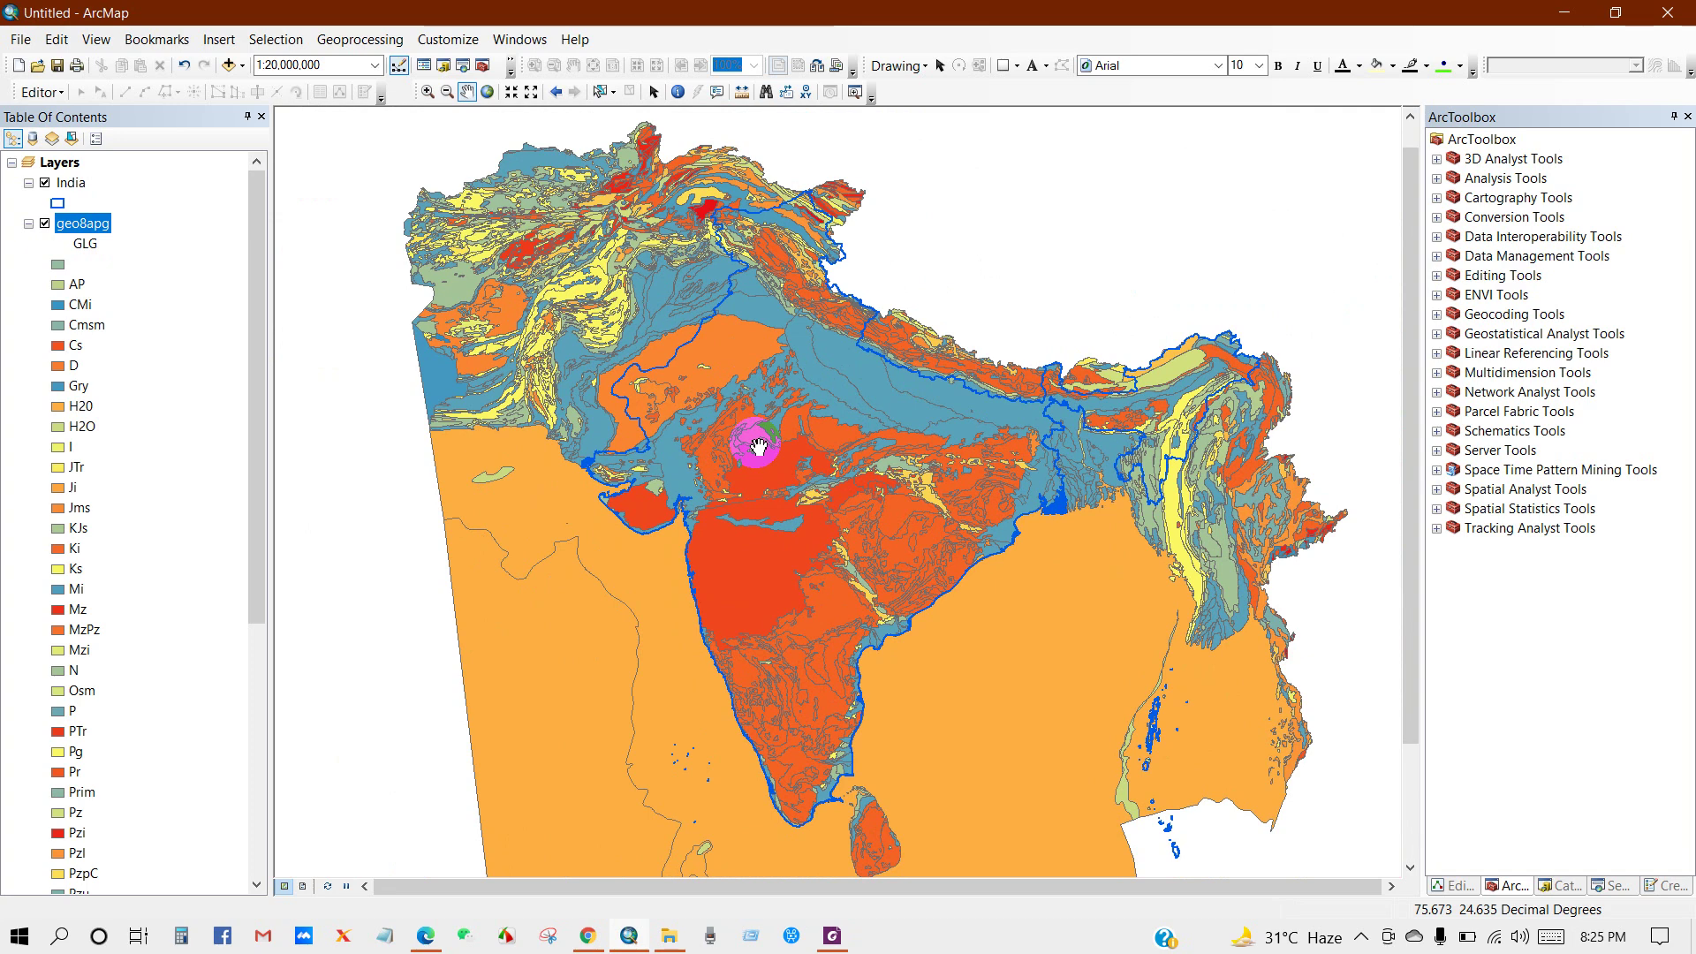
pyautogui.moveTo(758, 446); pyautogui.dragTo(744, 438)
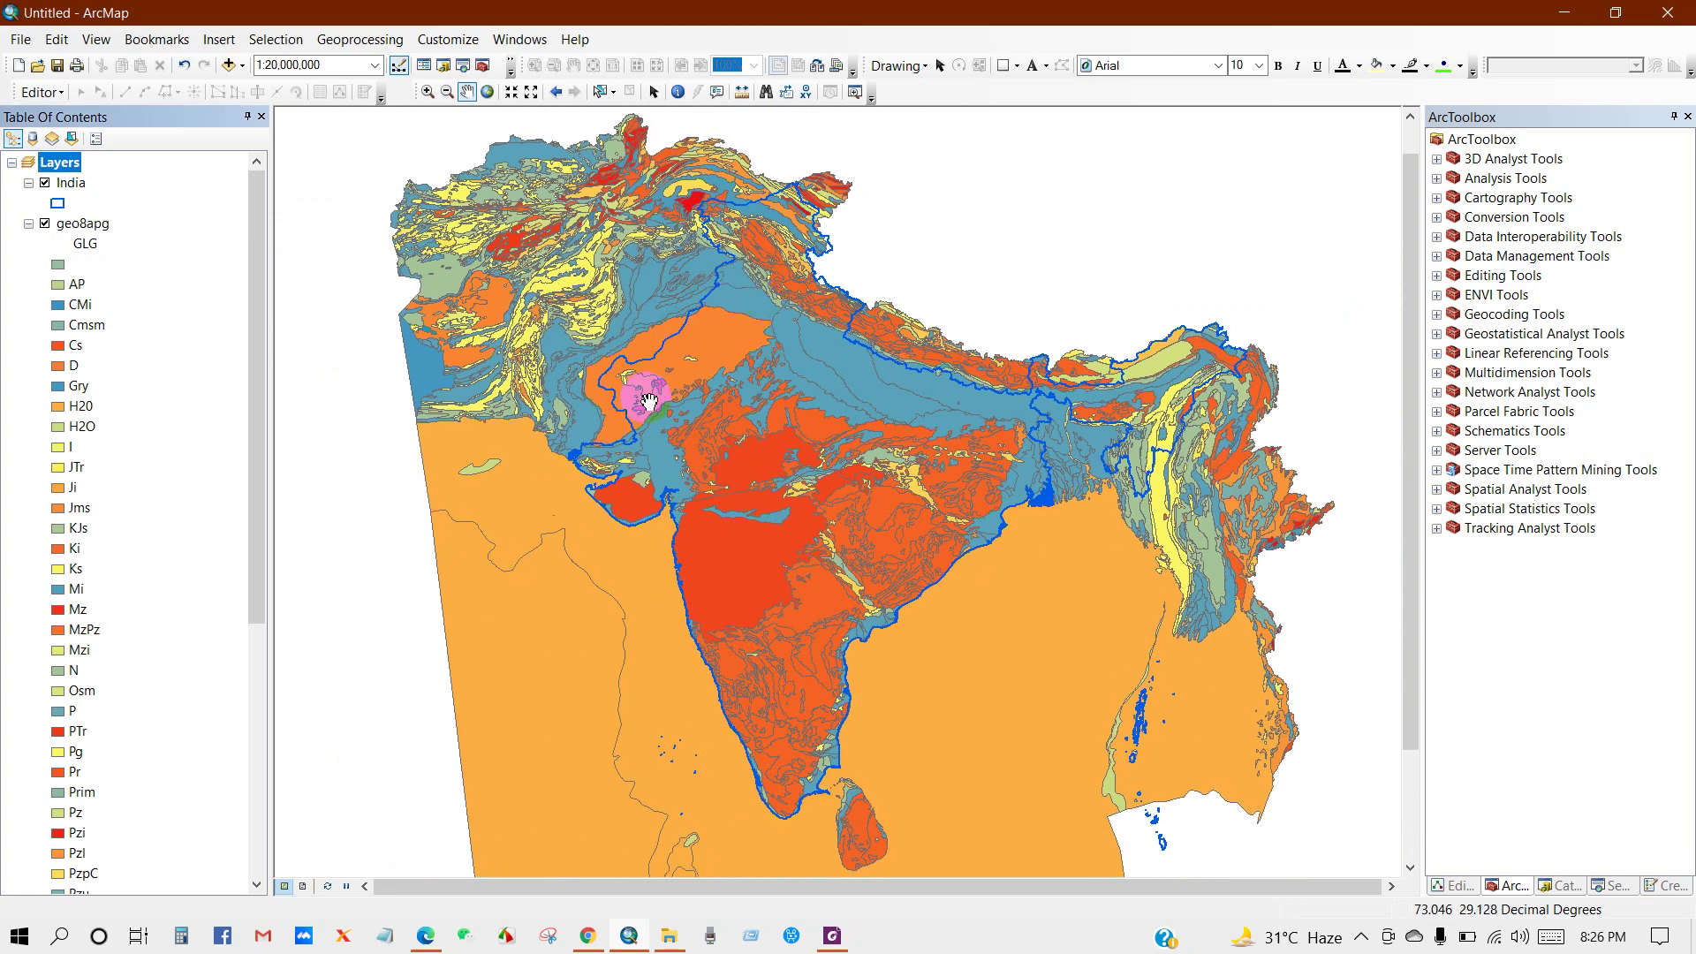
pyautogui.click(45, 224)
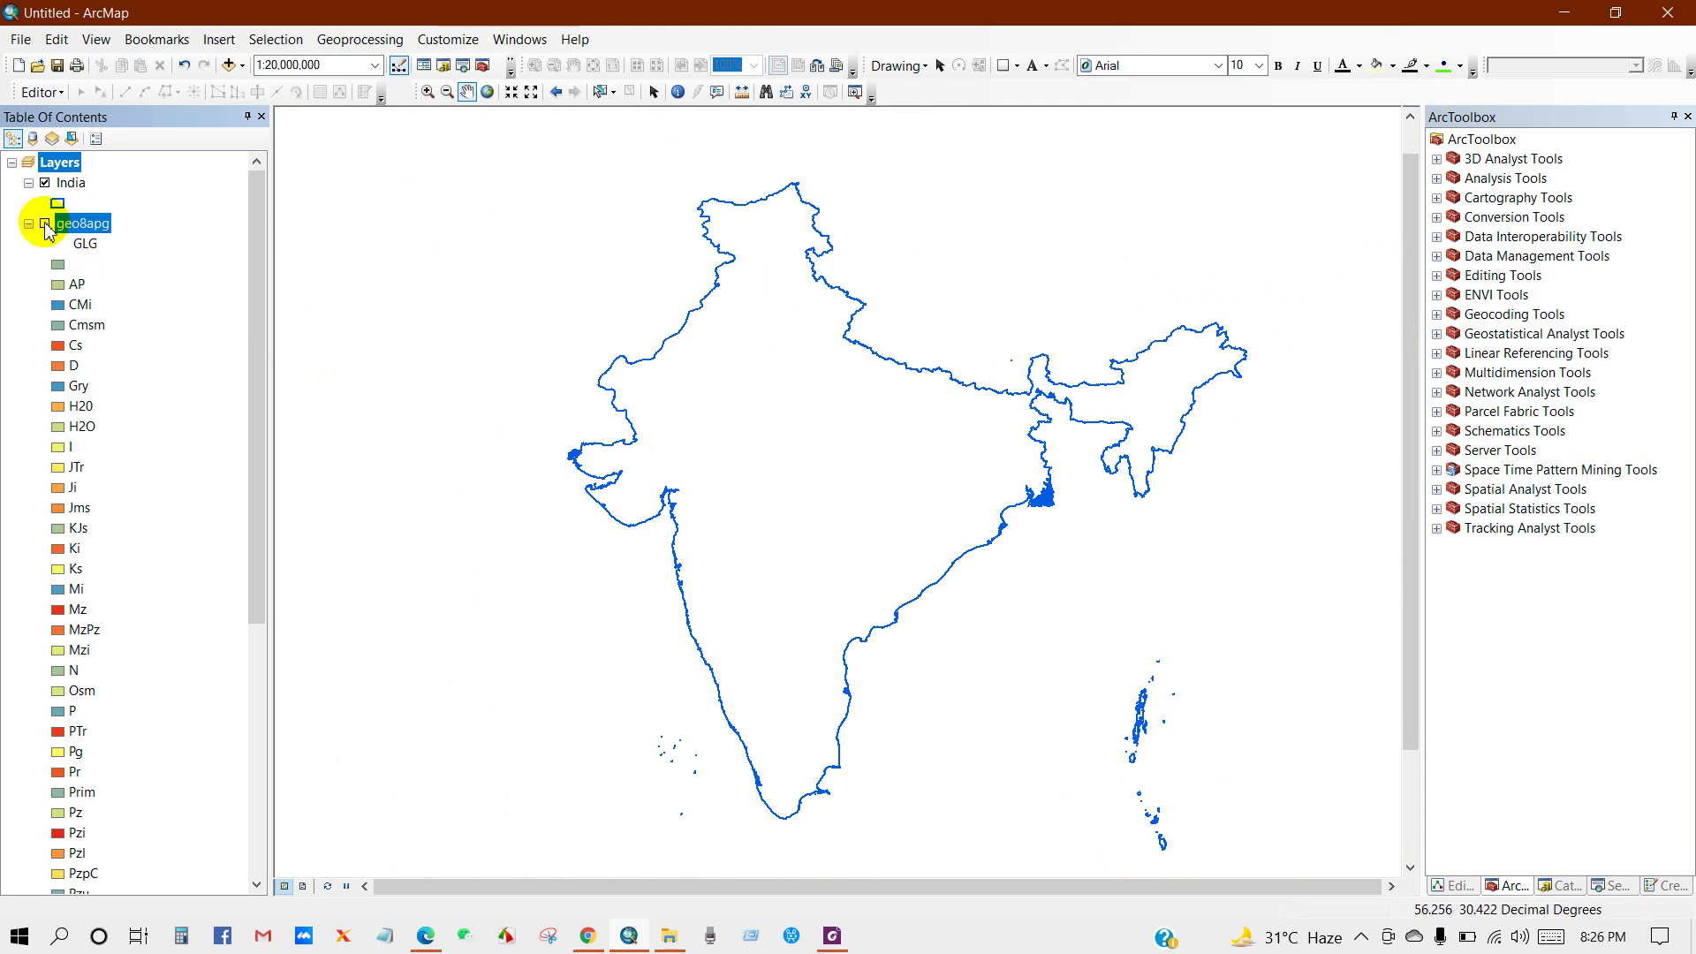
# Step: Show geology again and set India and geo8apg as Intersect input features
pyautogui.click(45, 224)
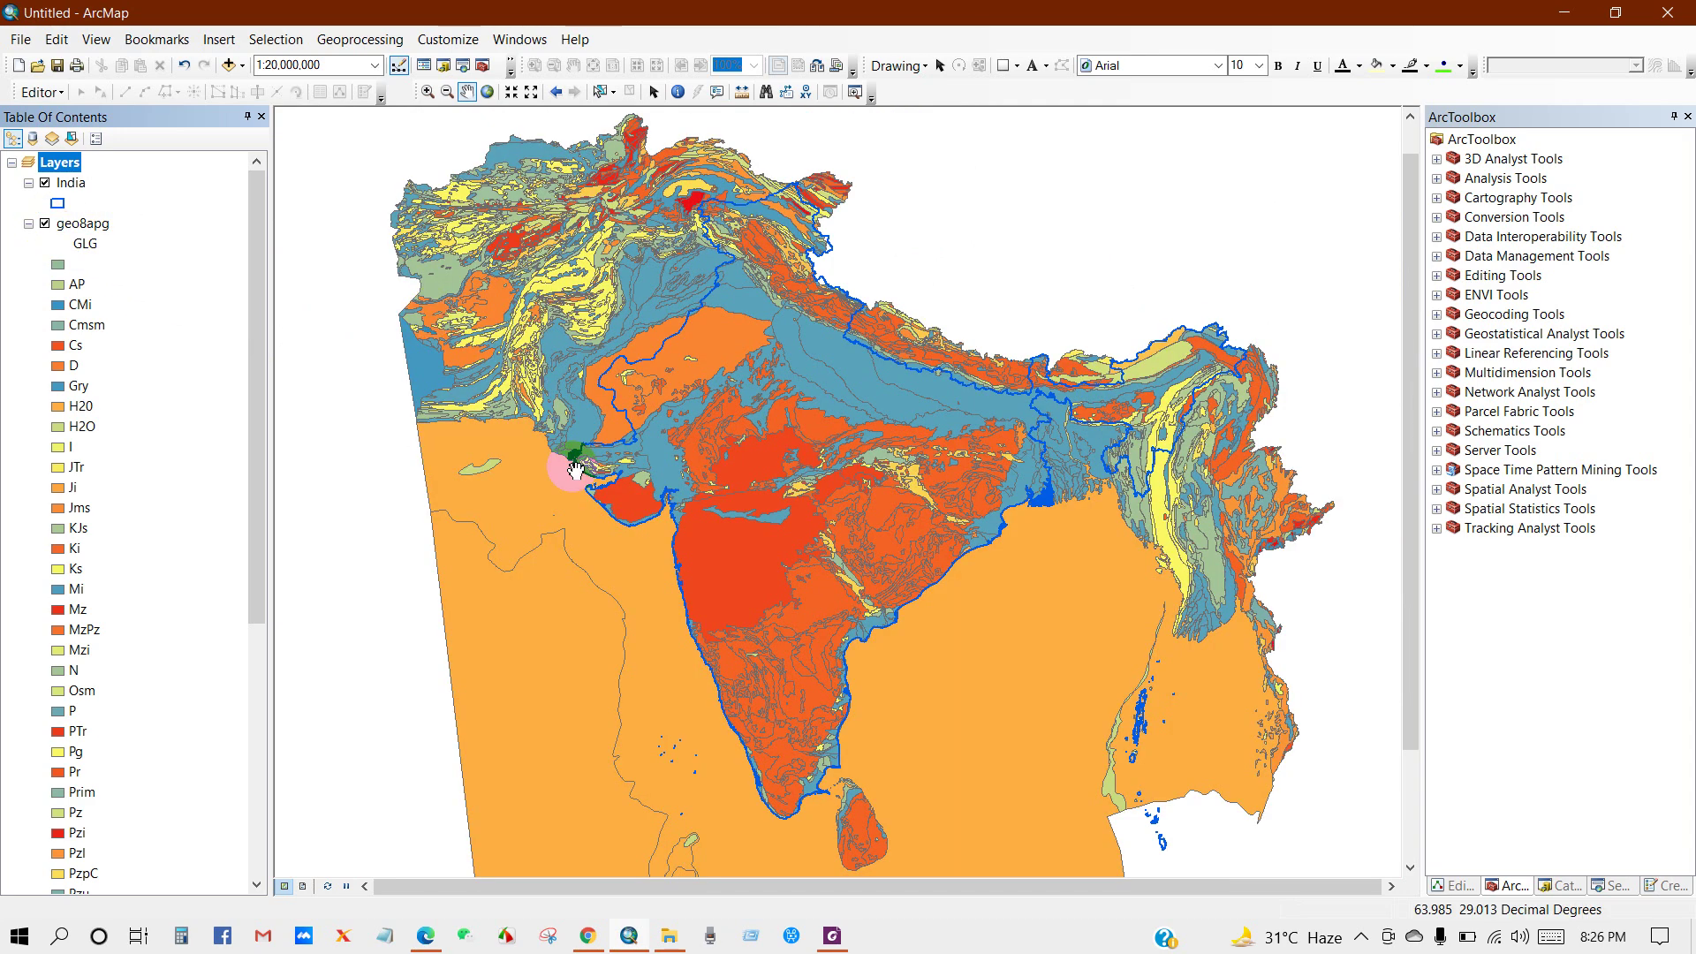
pyautogui.click(362, 39)
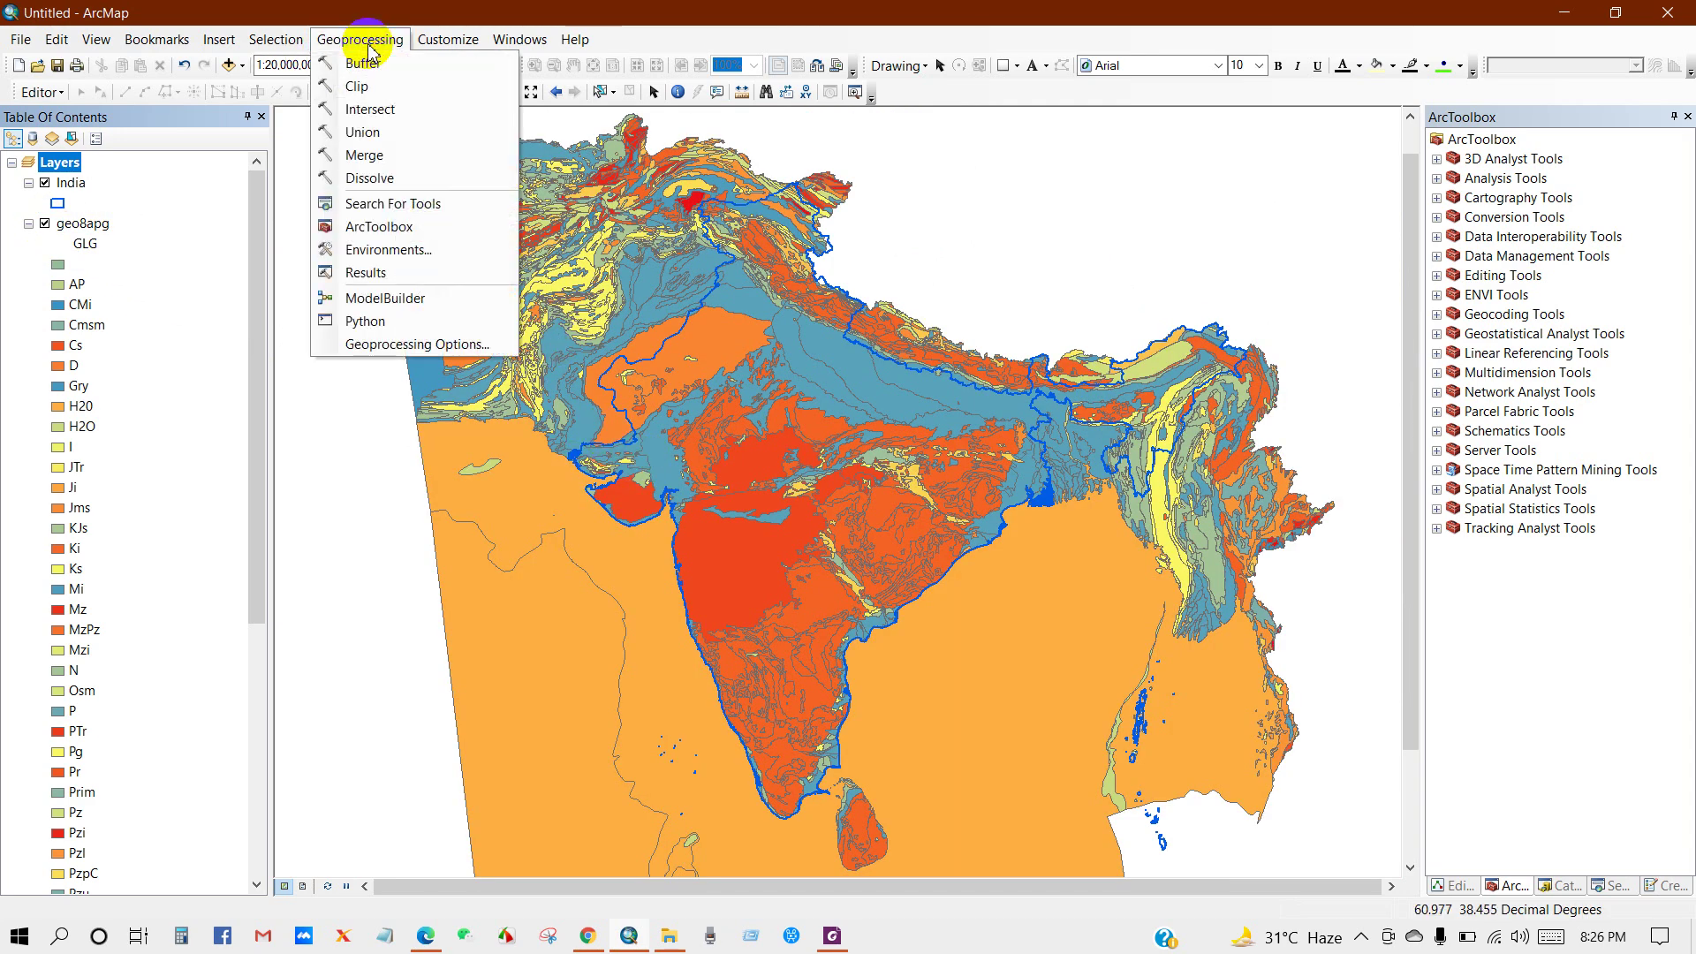
pyautogui.click(362, 108)
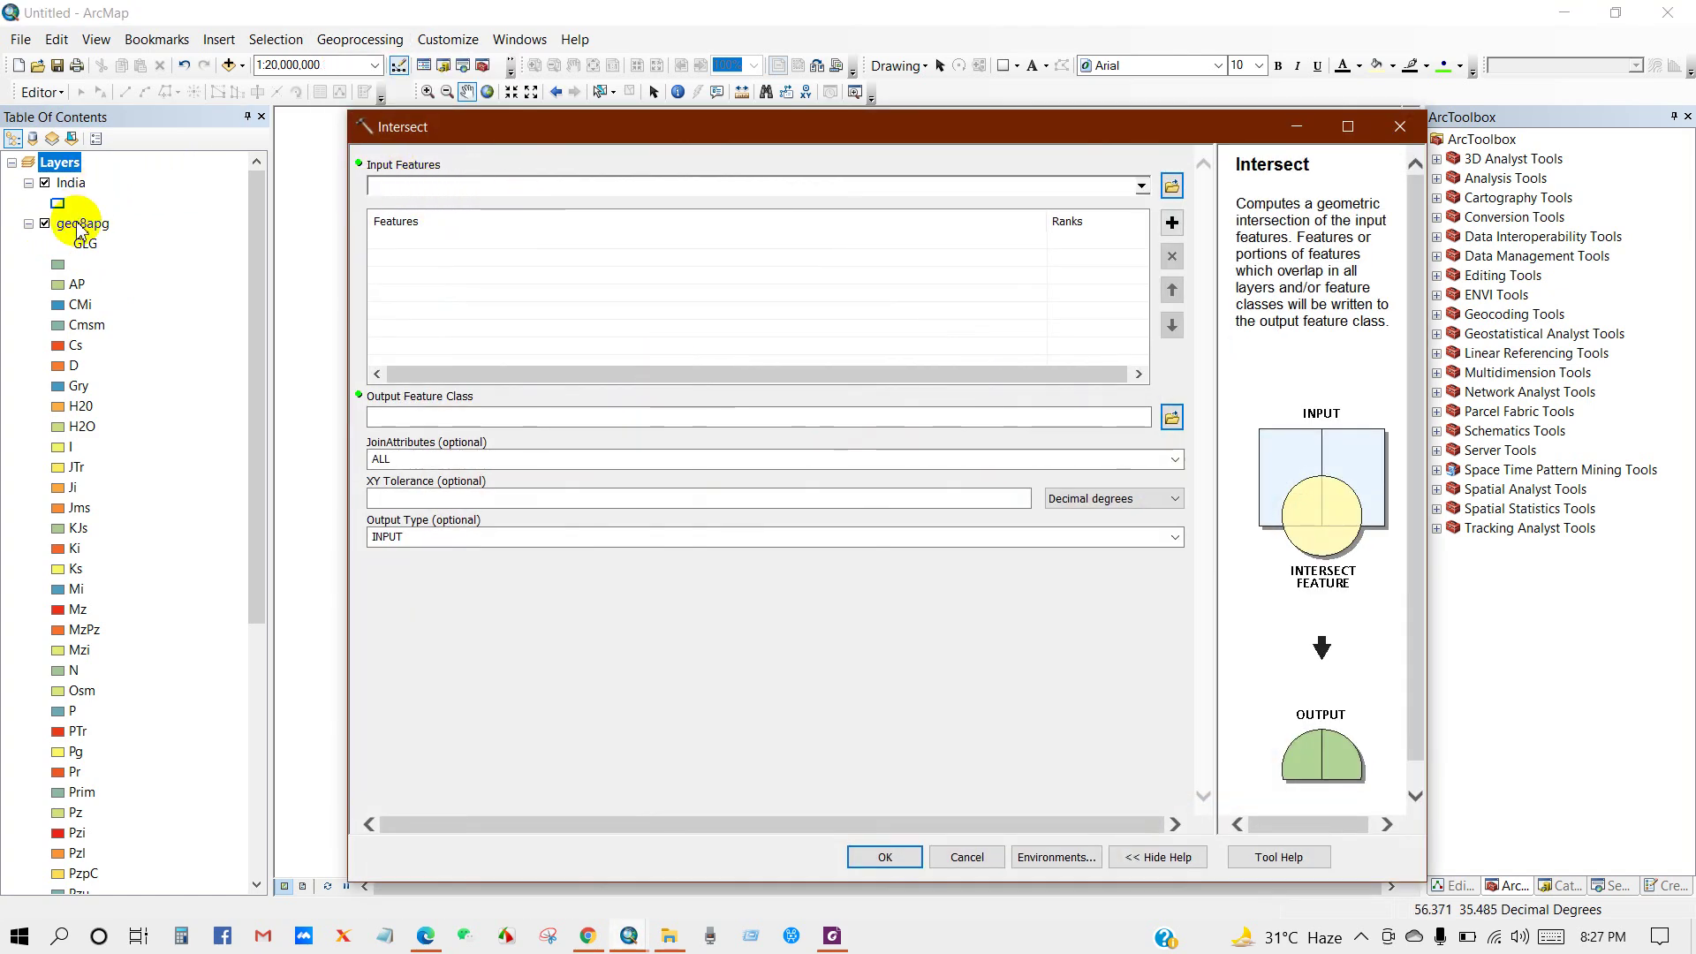
pyautogui.click(1142, 187)
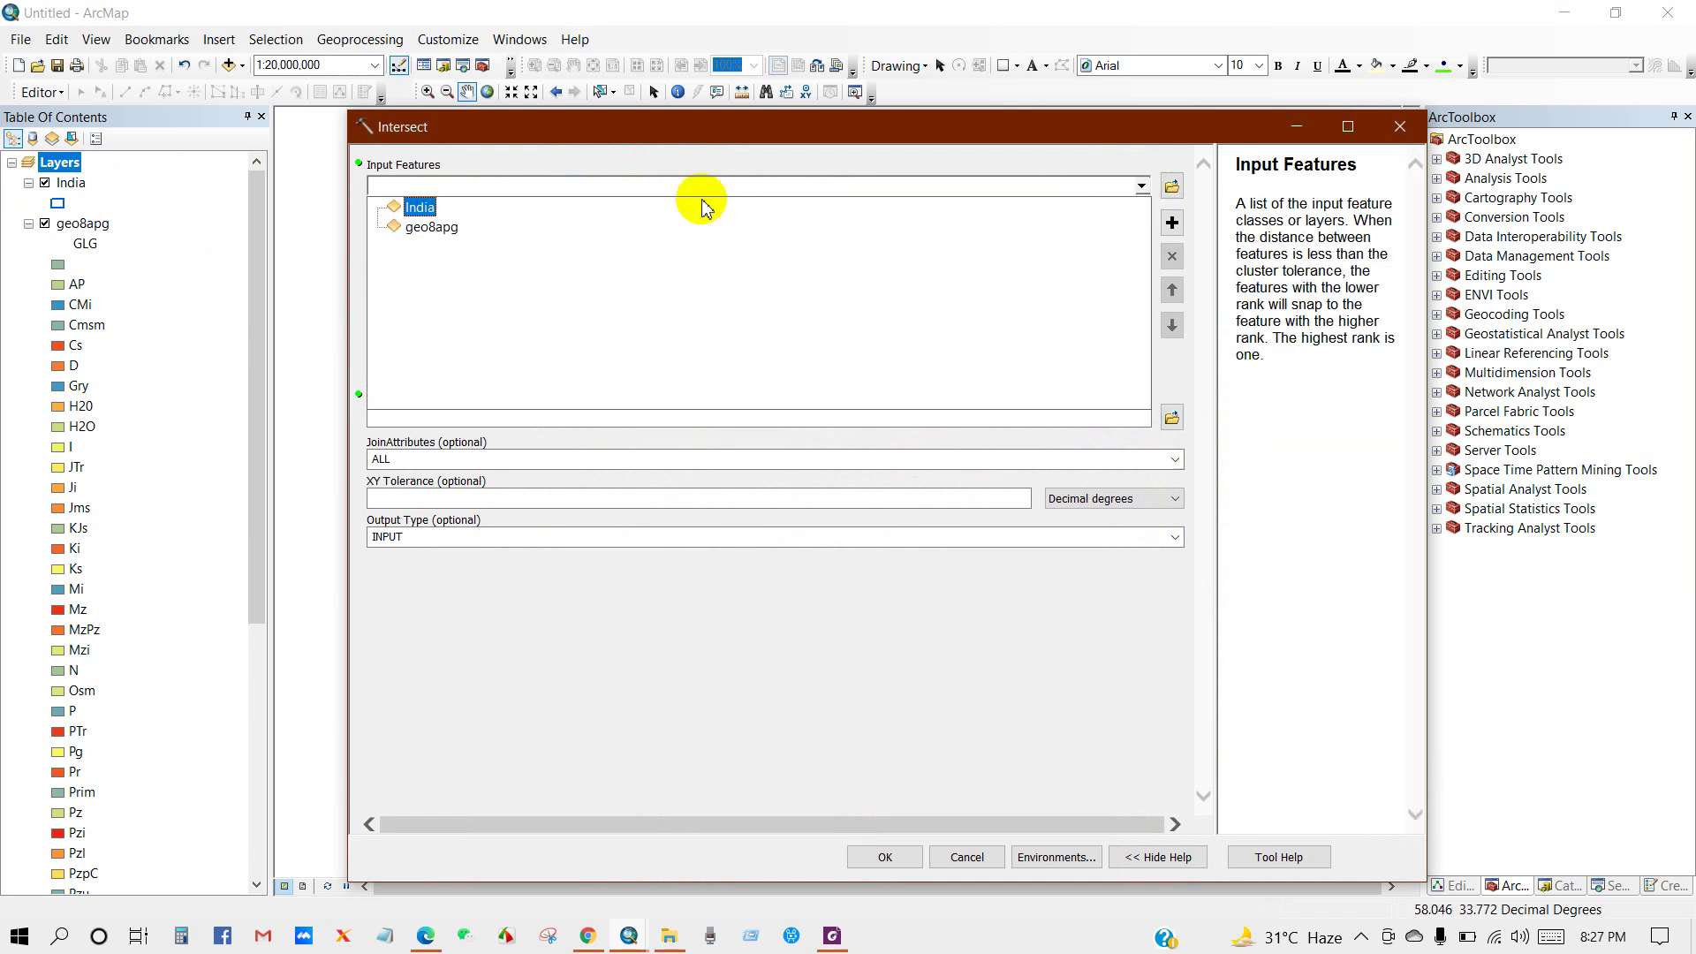
pyautogui.click(422, 202)
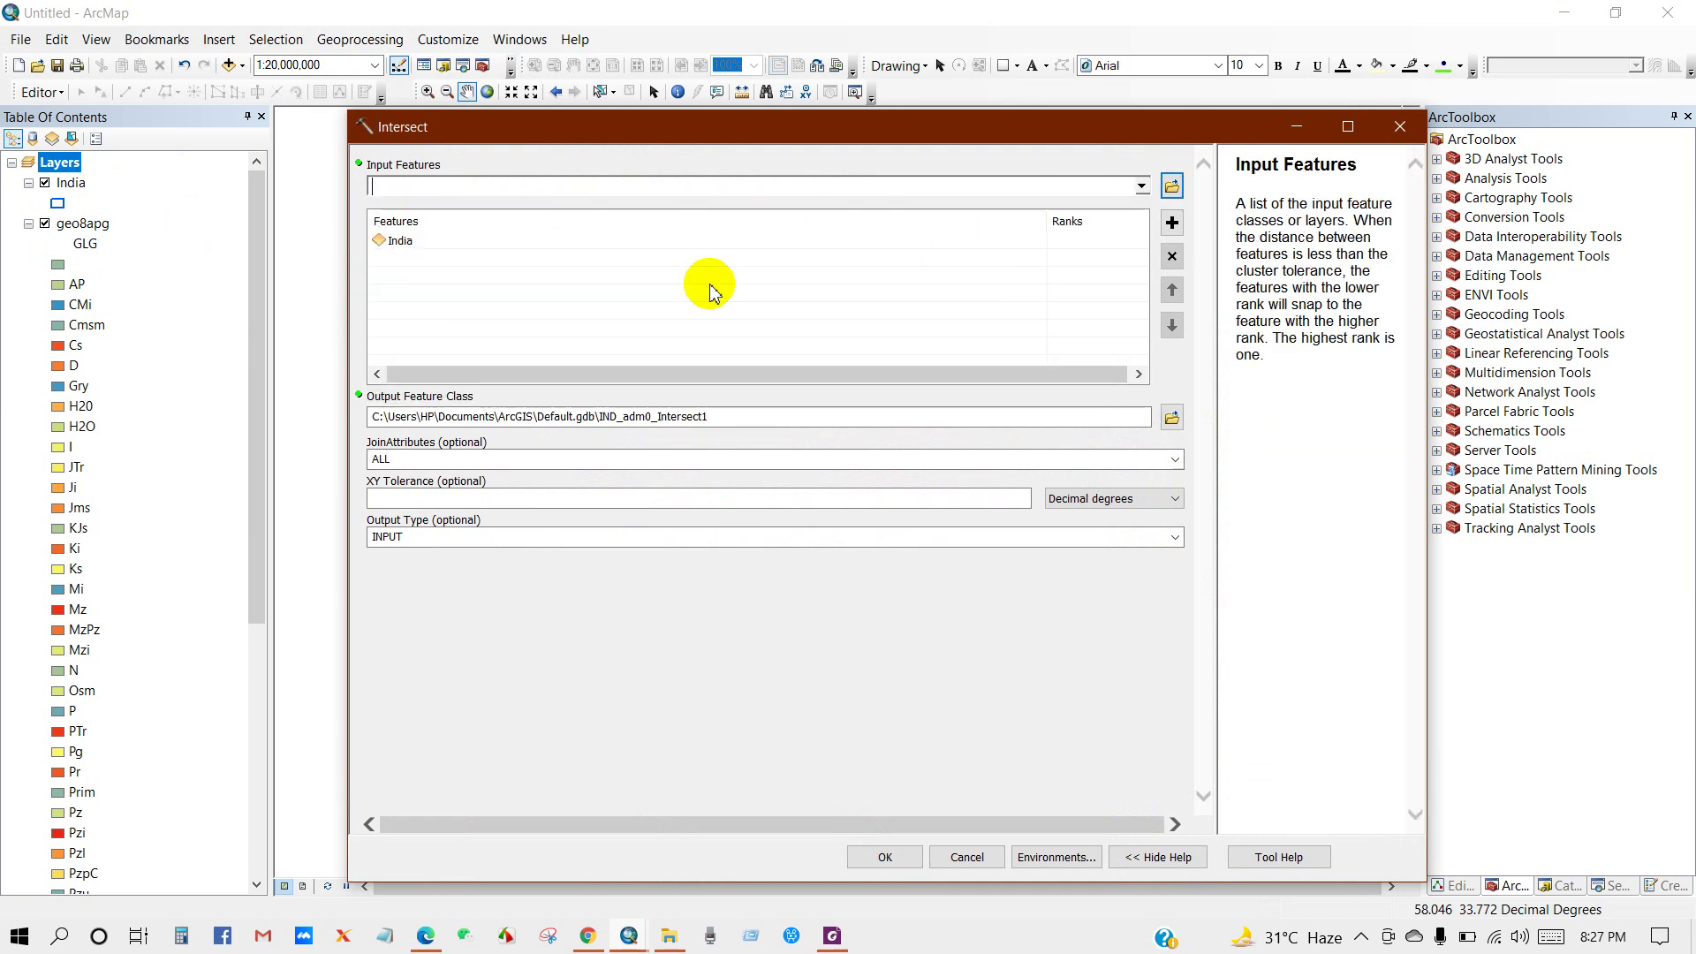
pyautogui.click(1141, 189)
pyautogui.click(424, 228)
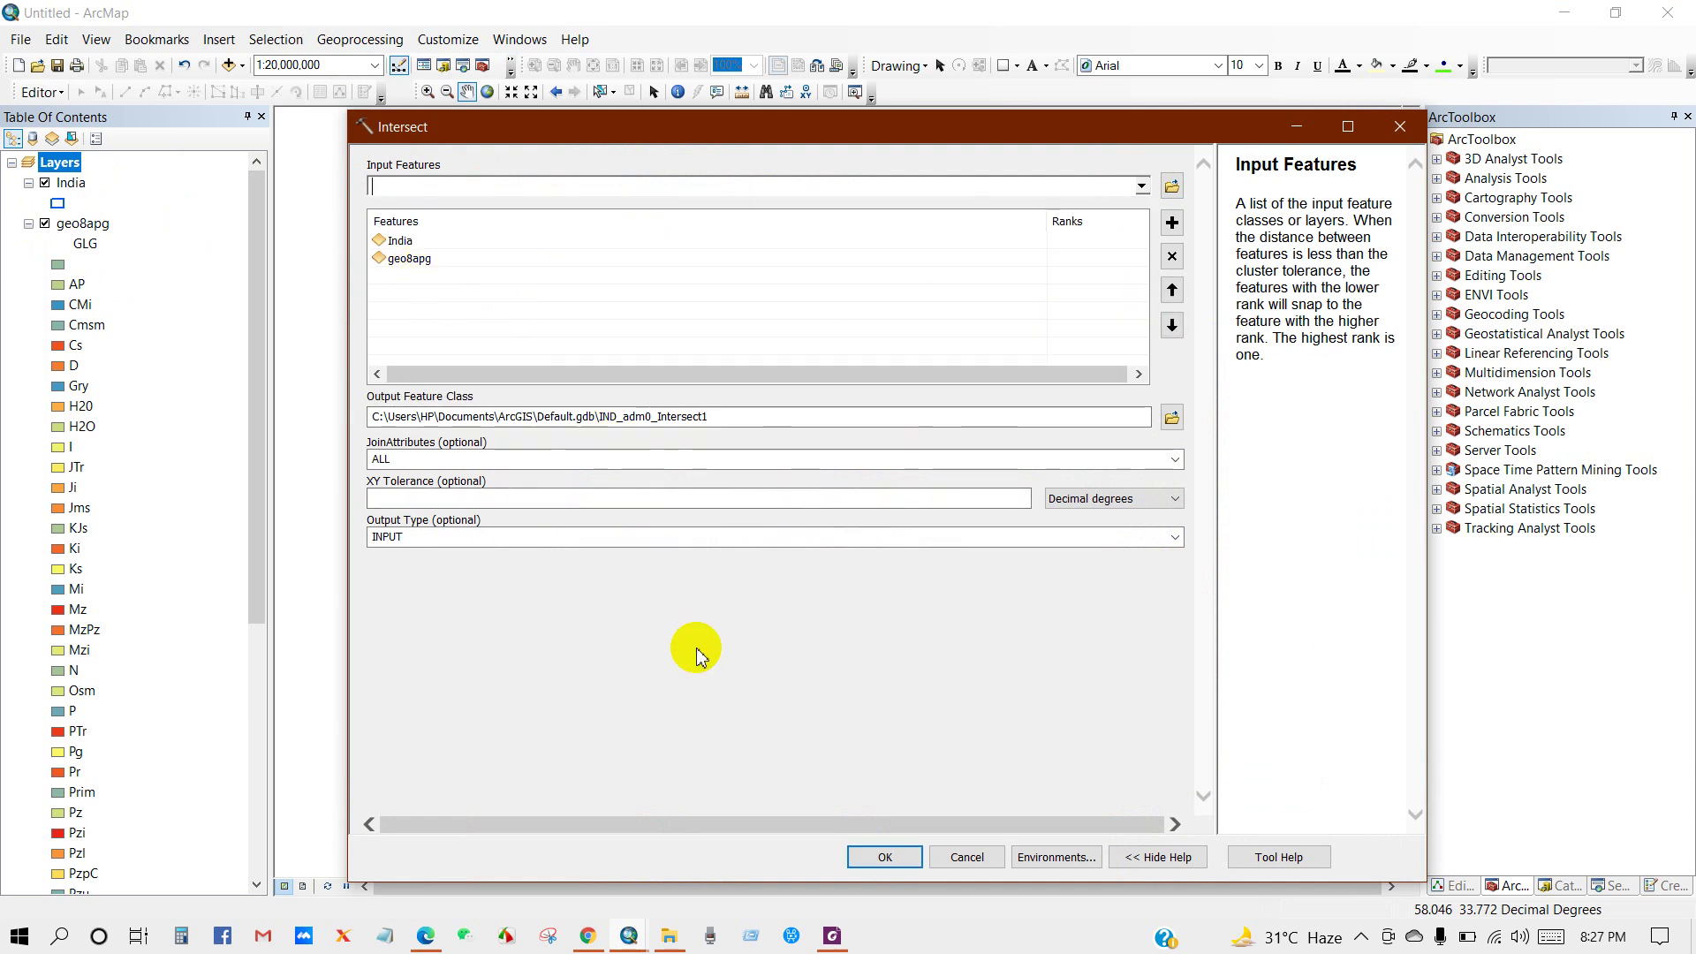
# Step: Save the Intersect output as geology india.shp in the Desktop AHP folder and run it
pyautogui.click(1173, 416)
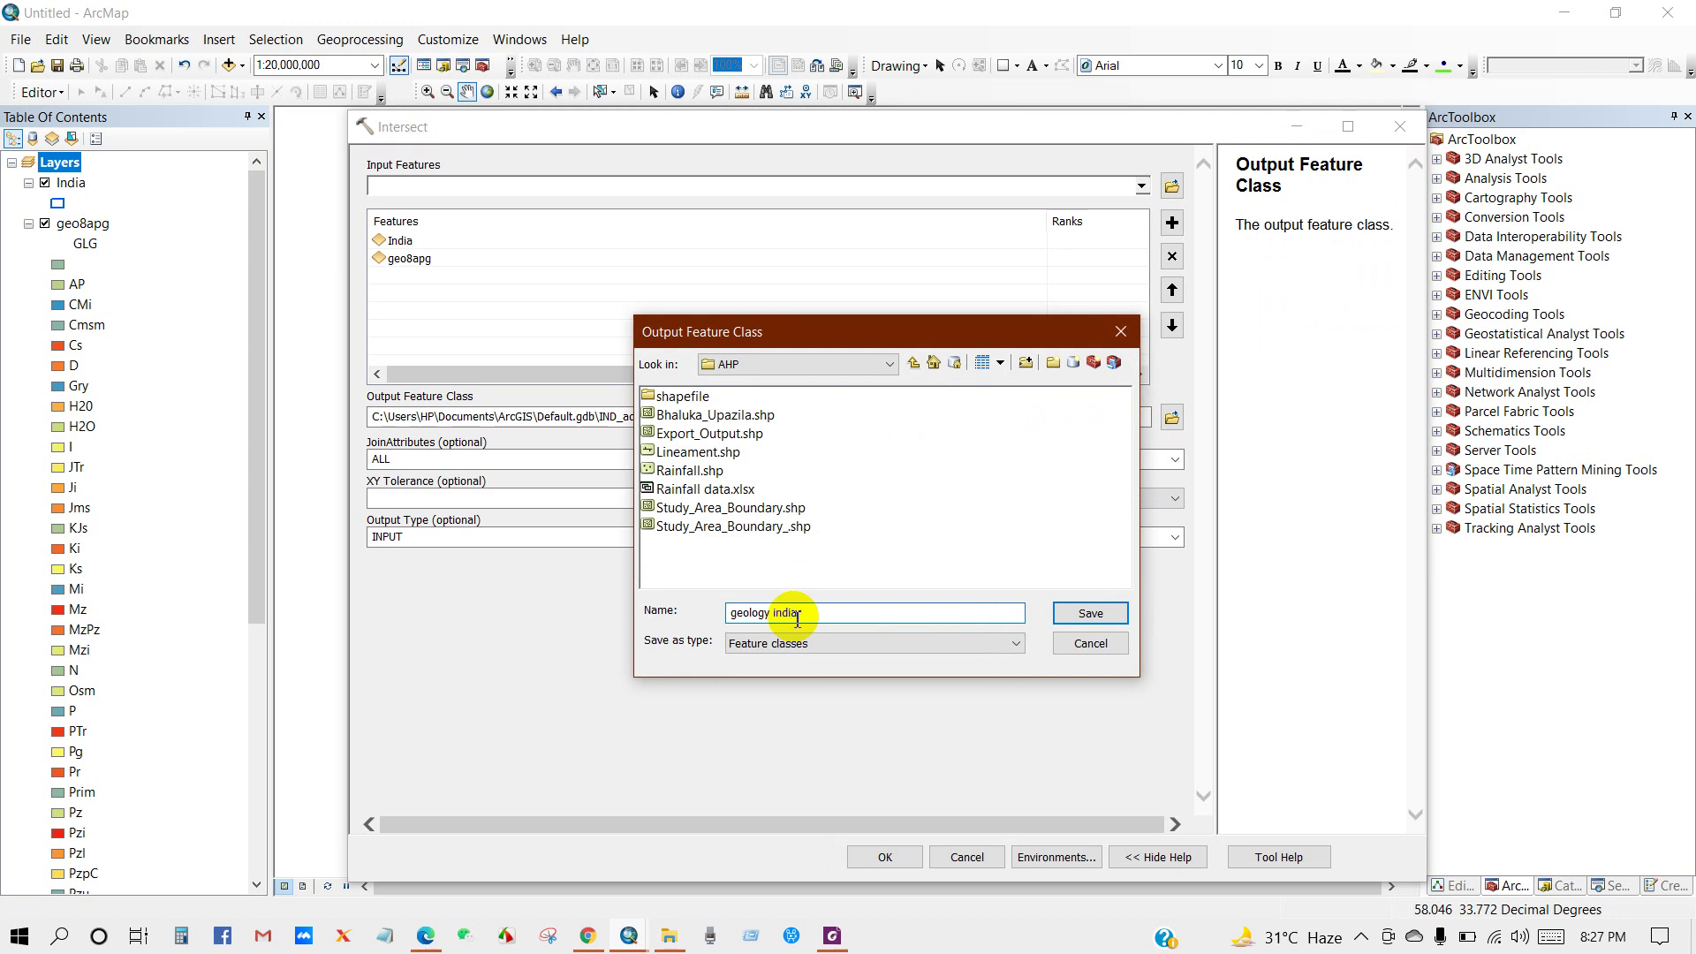
pyautogui.click(1088, 613)
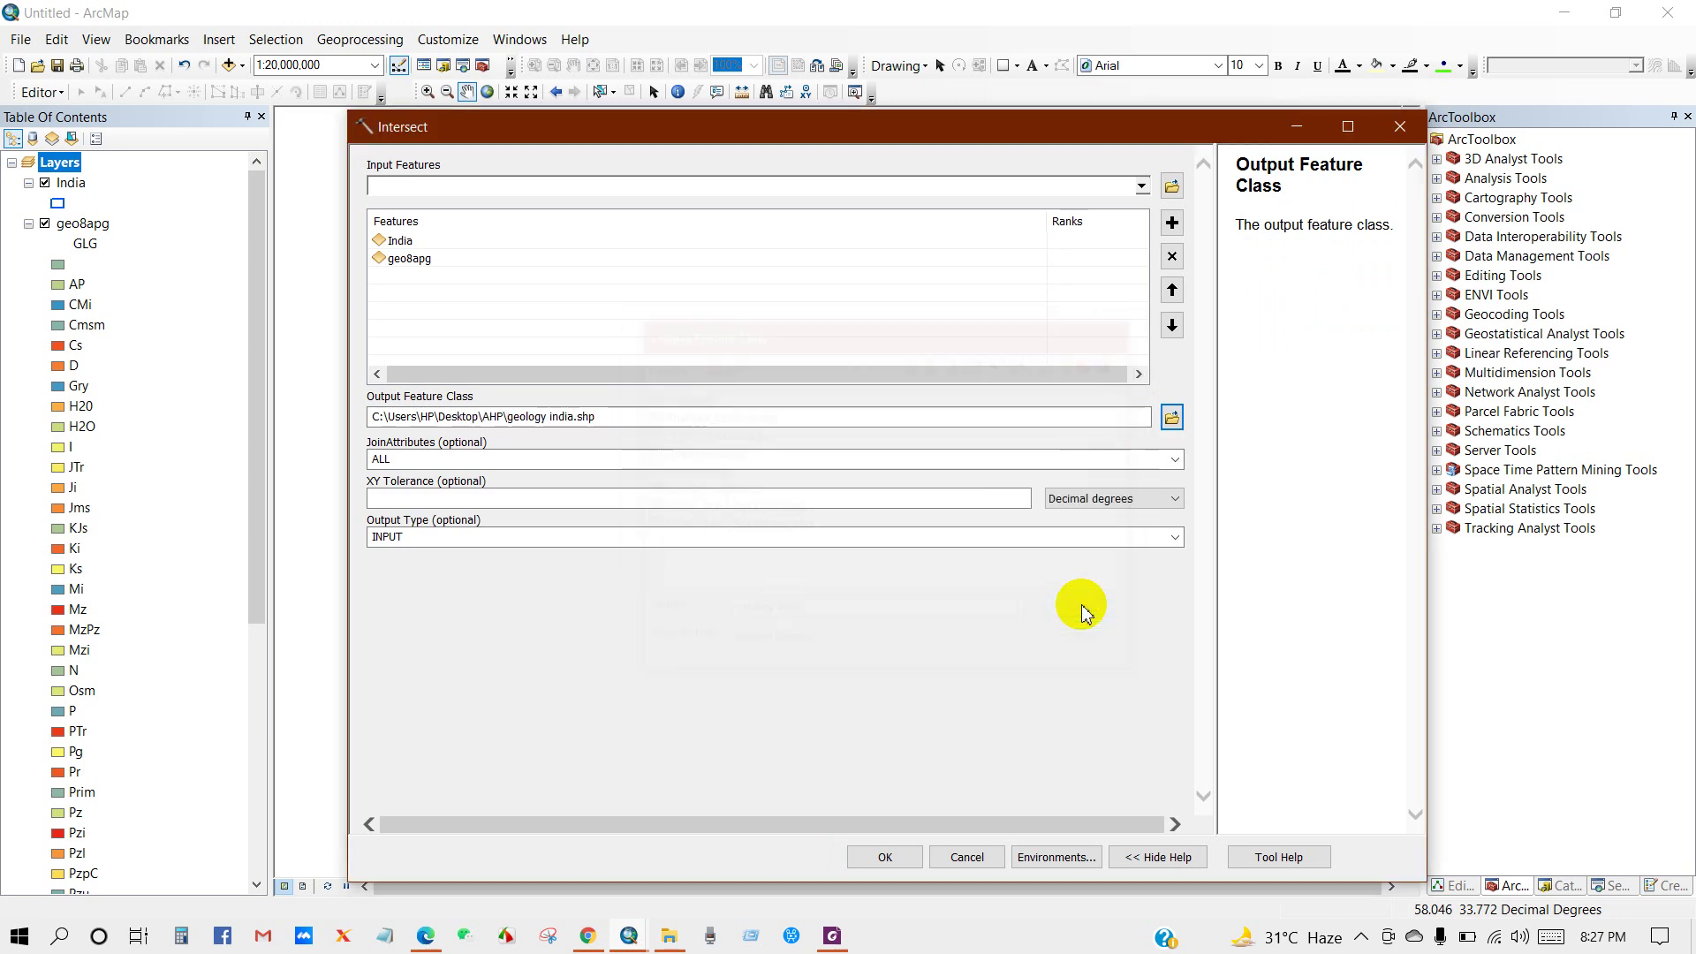
pyautogui.click(885, 856)
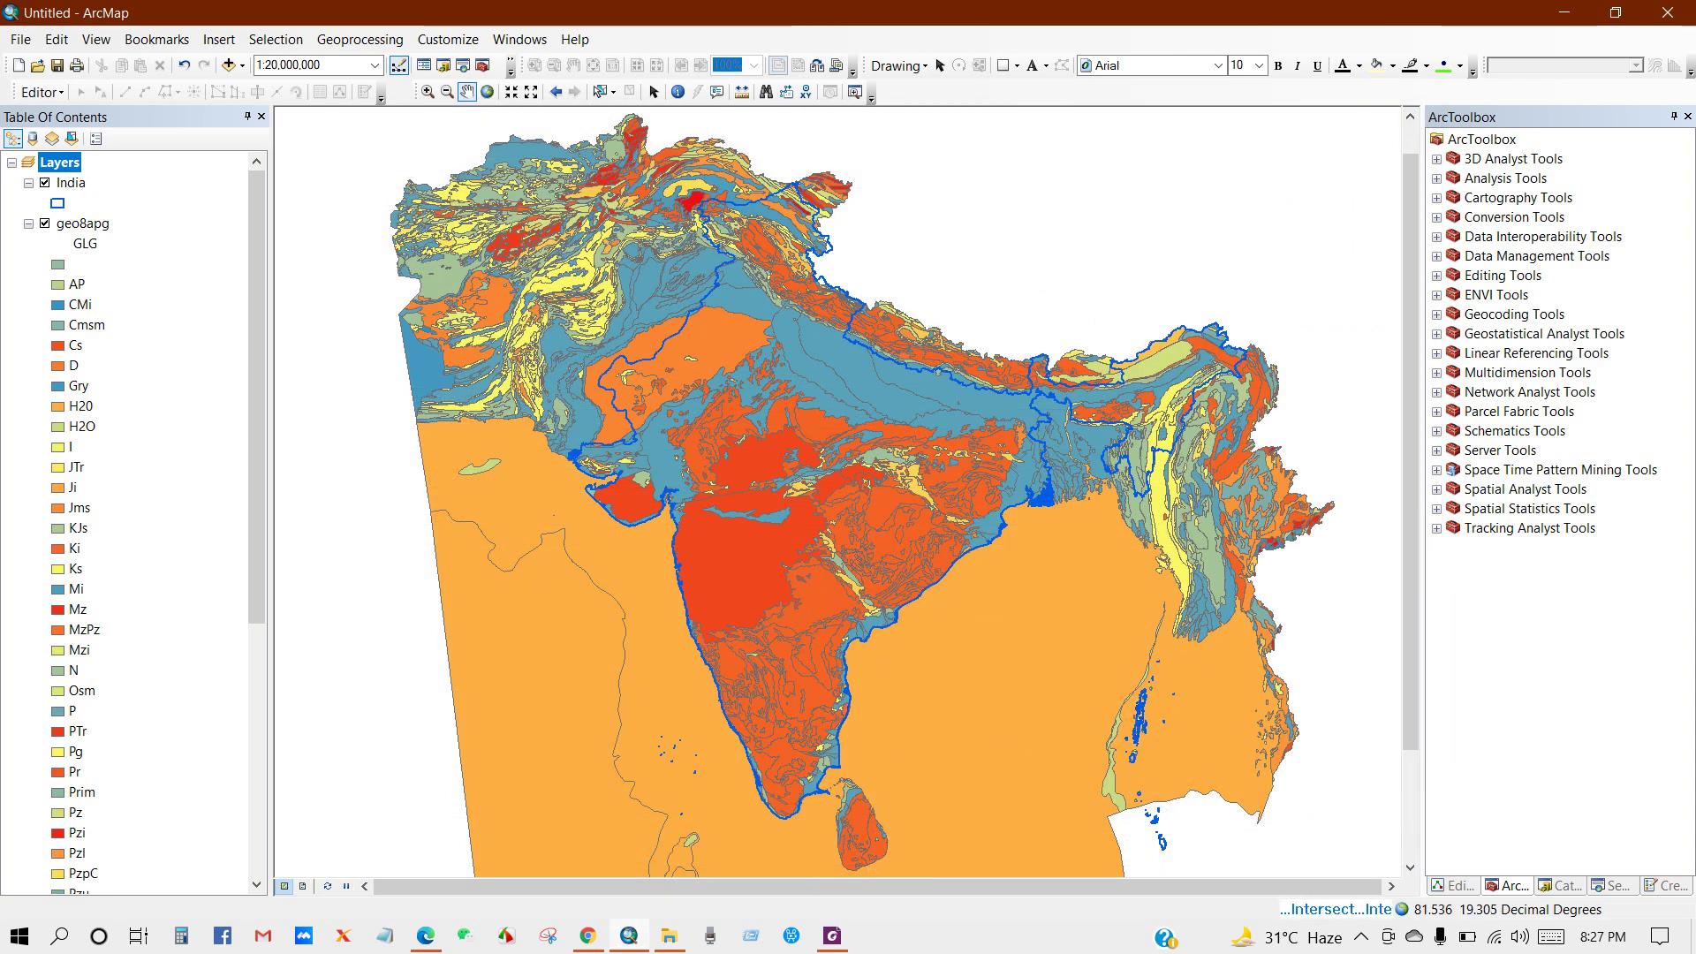
# Step: Hide the original geo8apg geology layer and remove it from the map
pyautogui.click(44, 264)
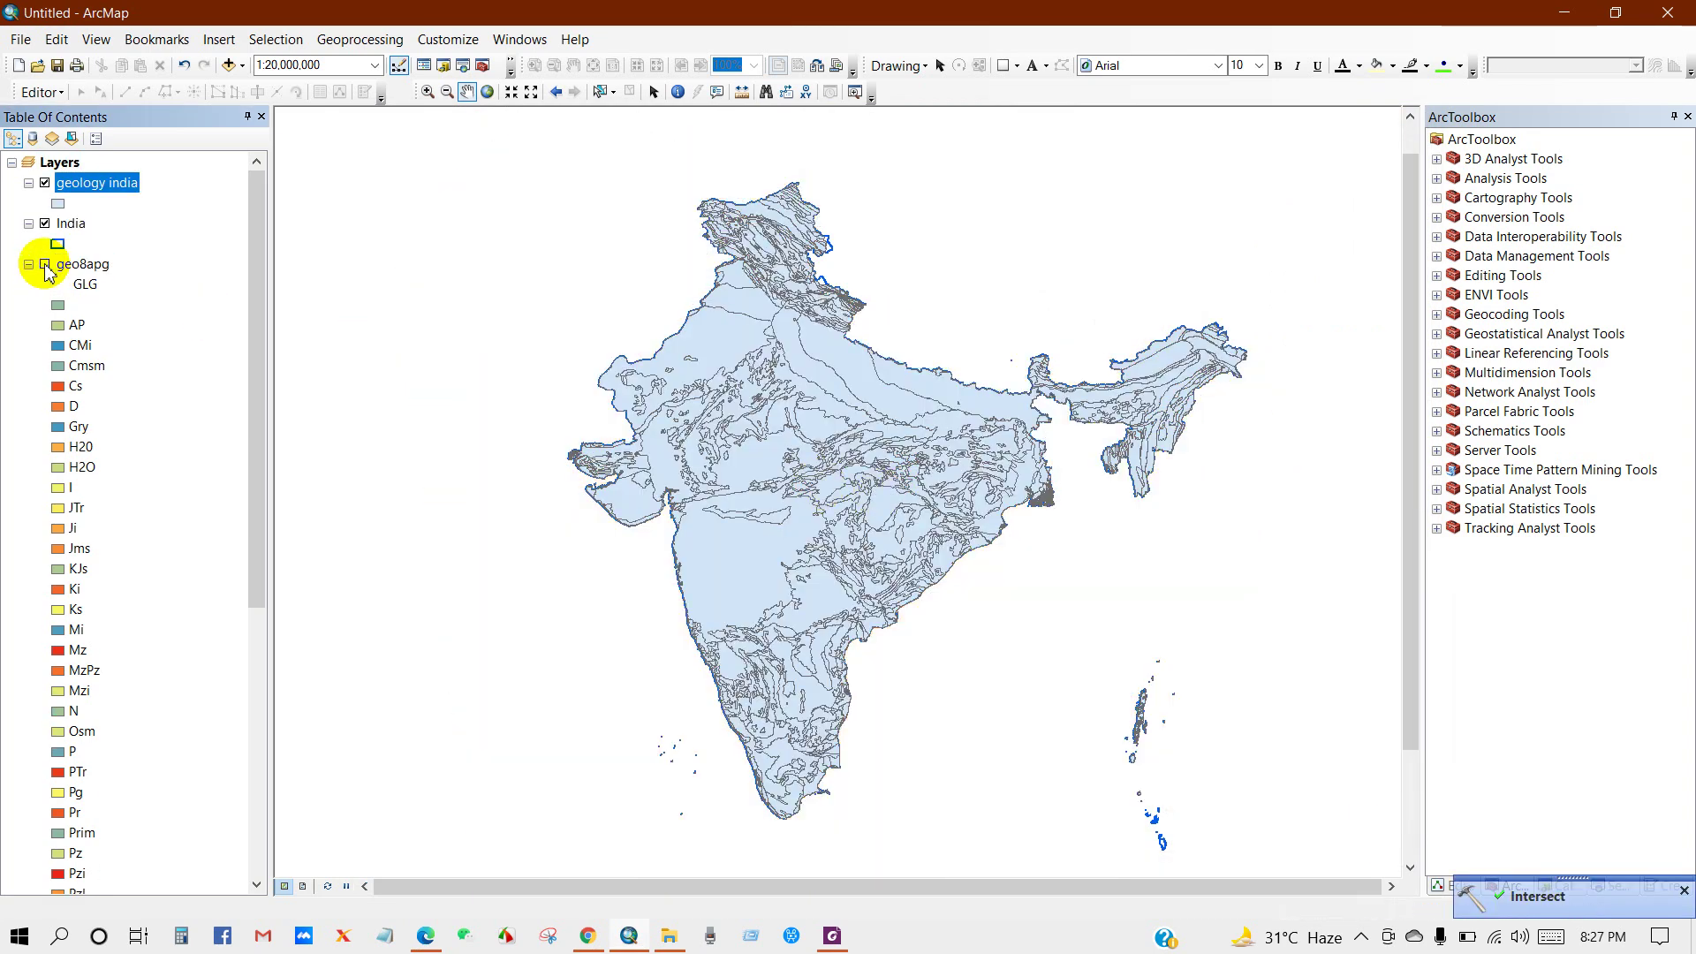
pyautogui.rightClick(82, 270)
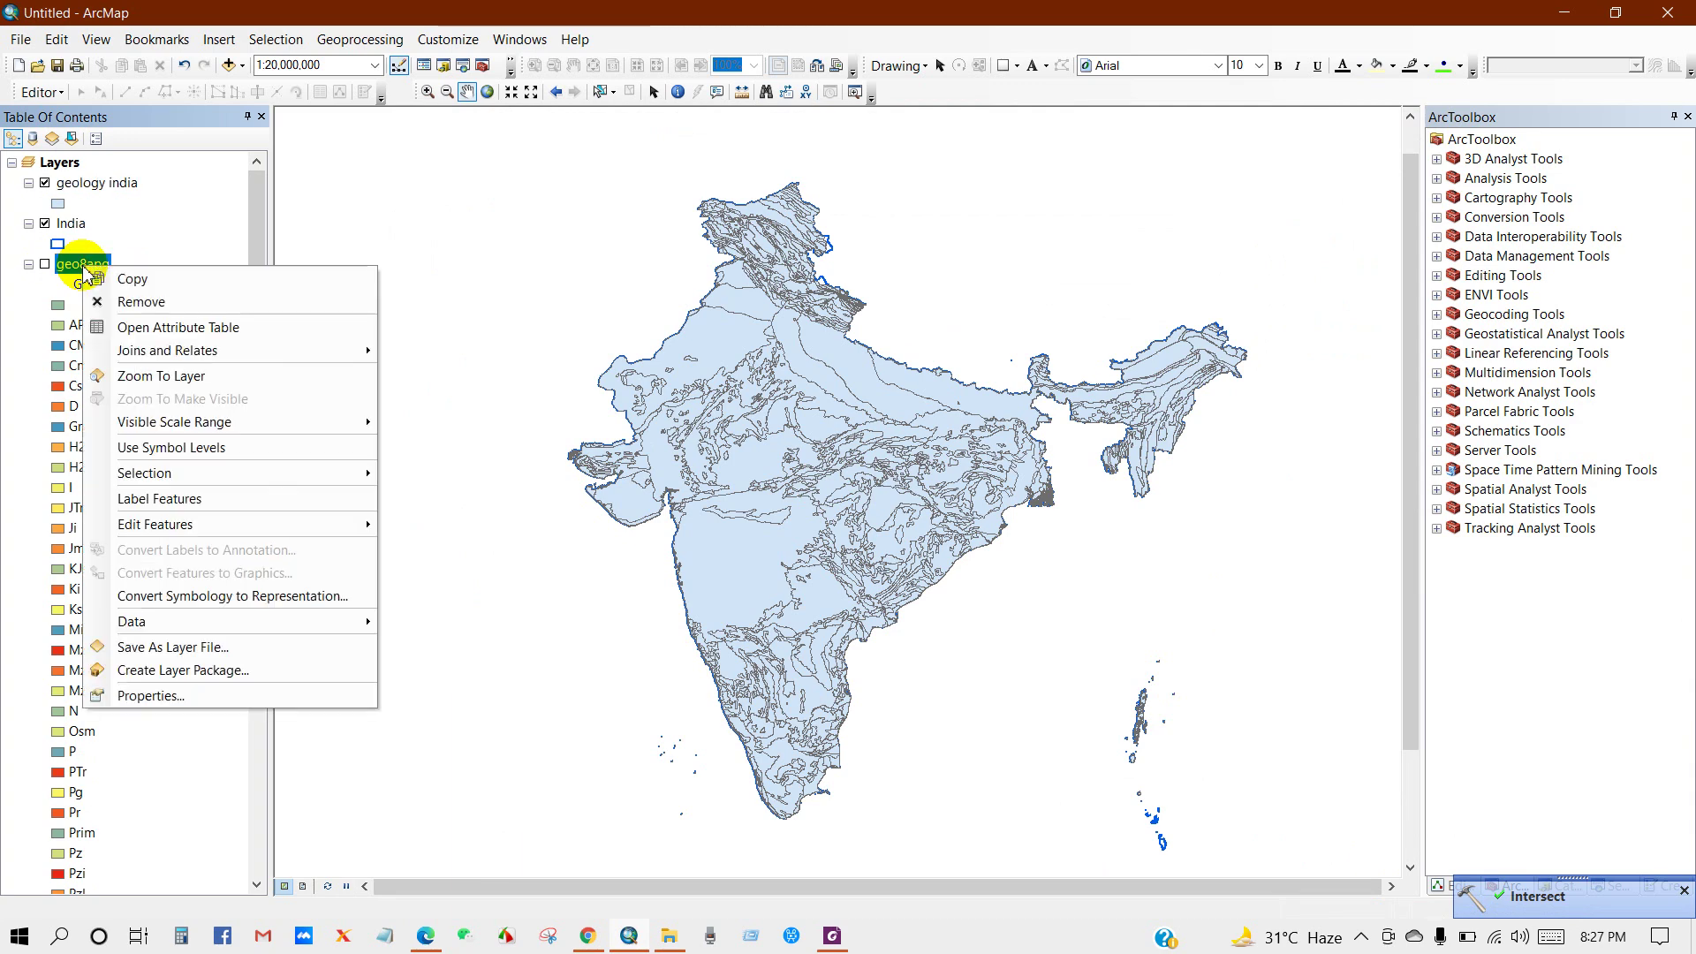
pyautogui.click(124, 298)
pyautogui.moveTo(757, 511); pyautogui.dragTo(707, 506)
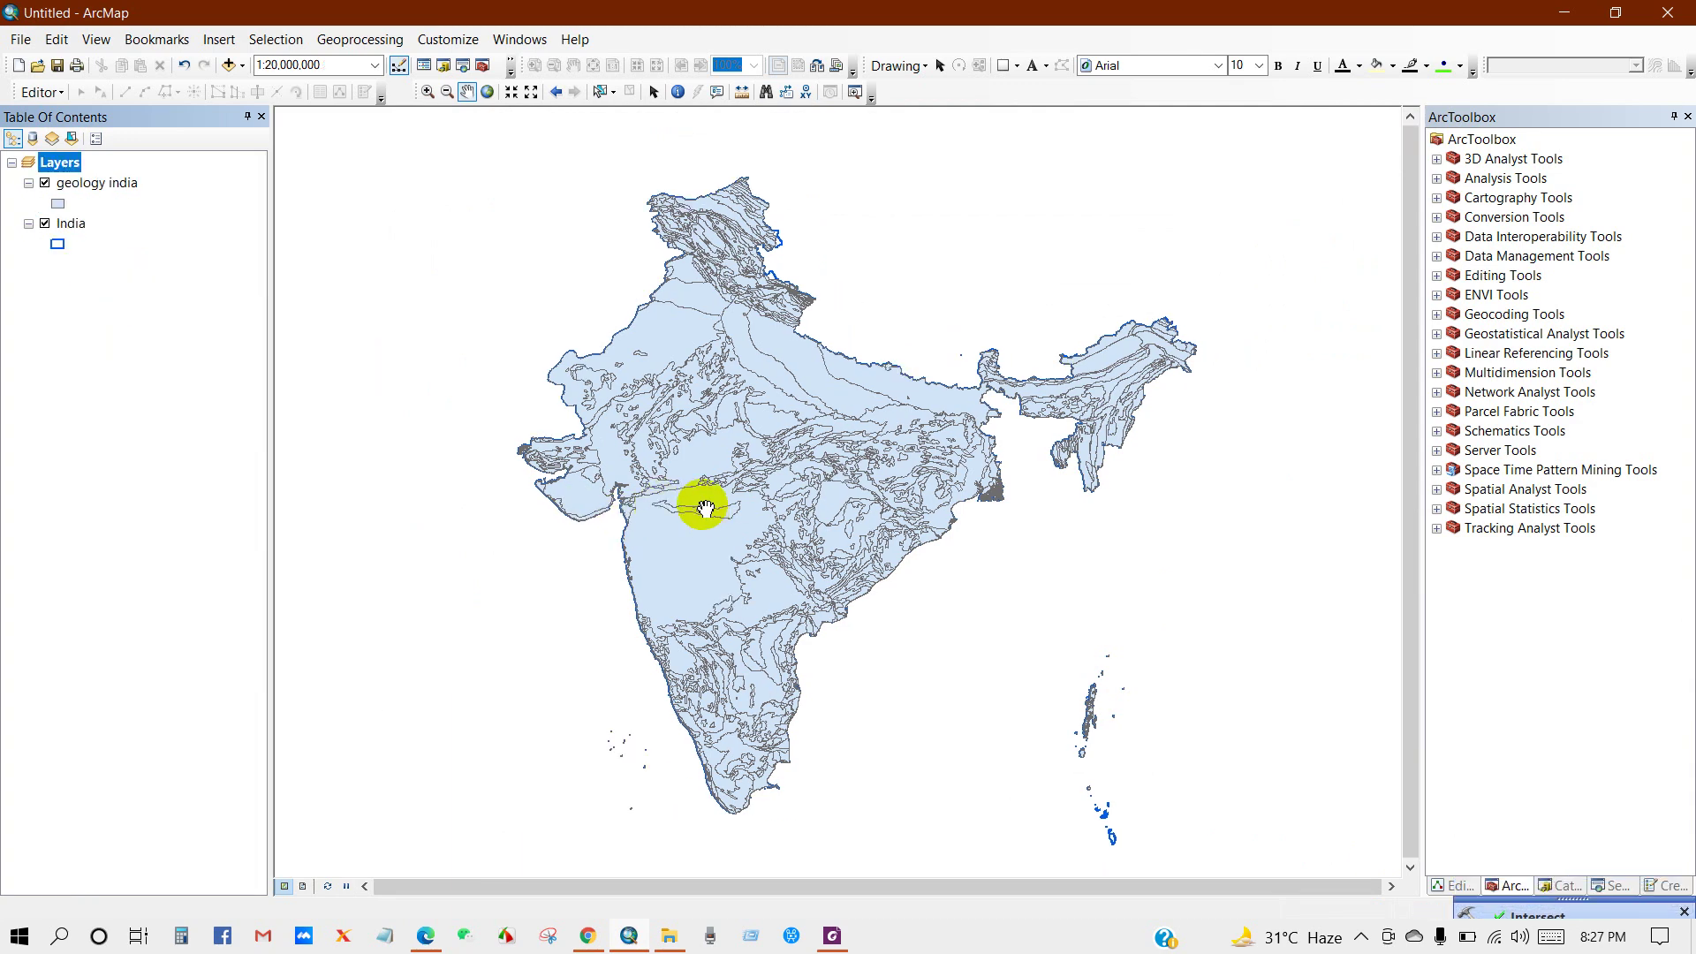
pyautogui.rightClick(91, 189)
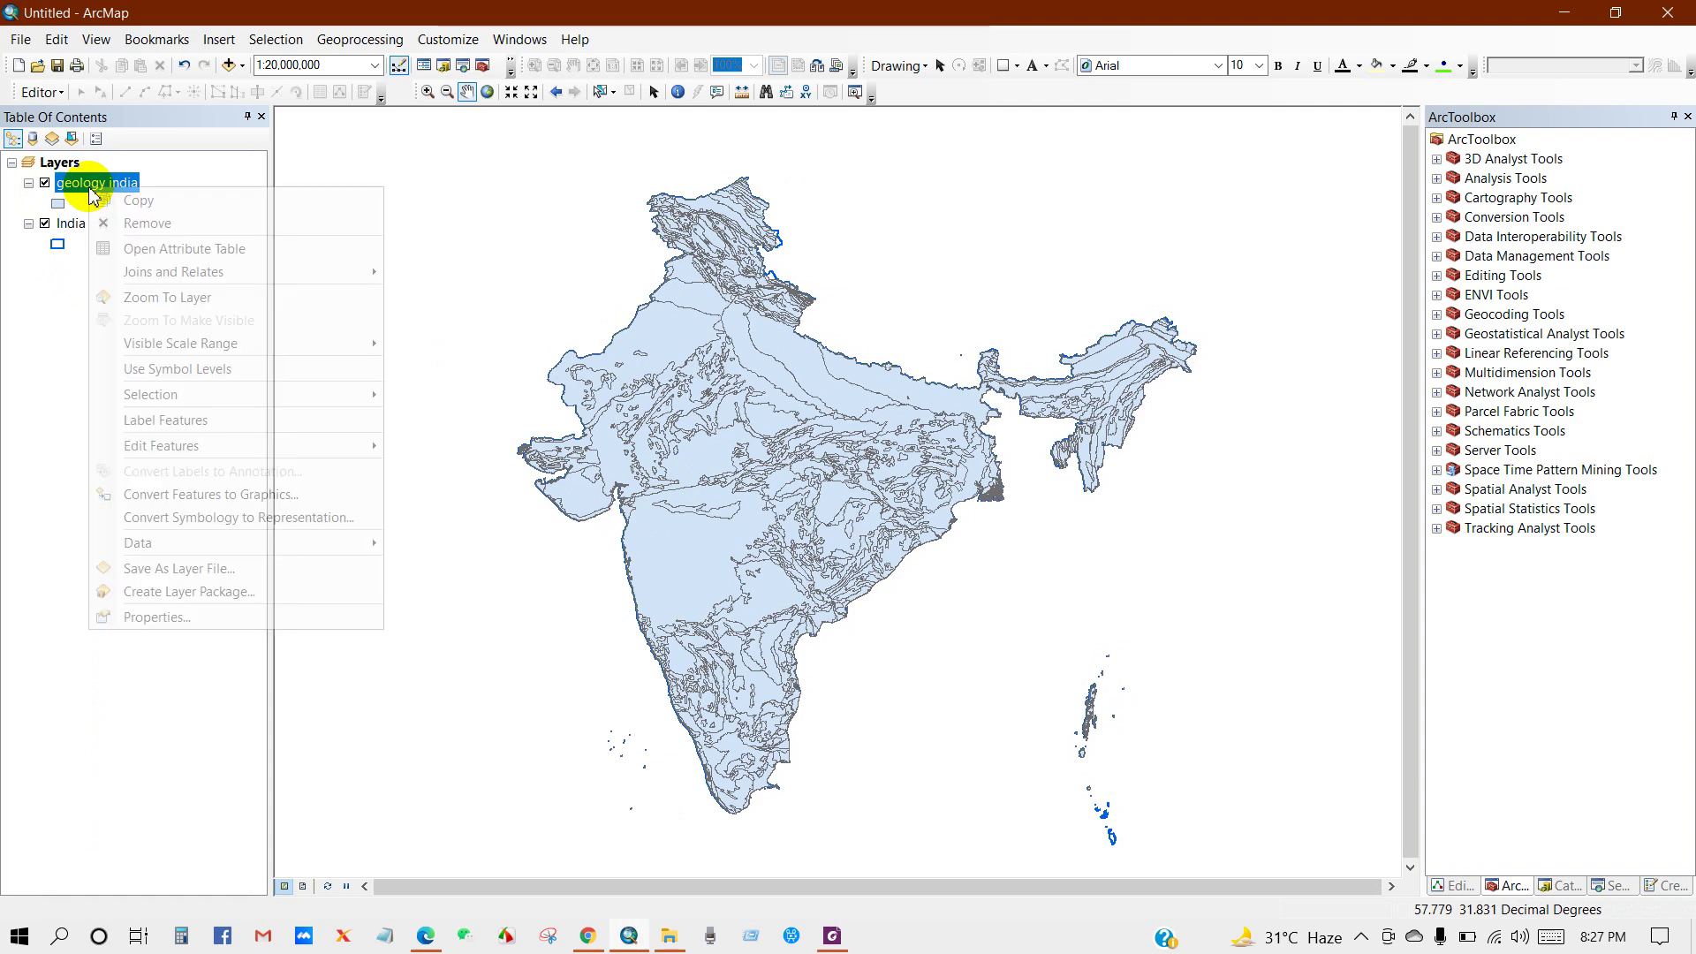
# Step: Symbolize geology india by Unique values on the GLG field, adding all values without 'all other values'
pyautogui.click(113, 617)
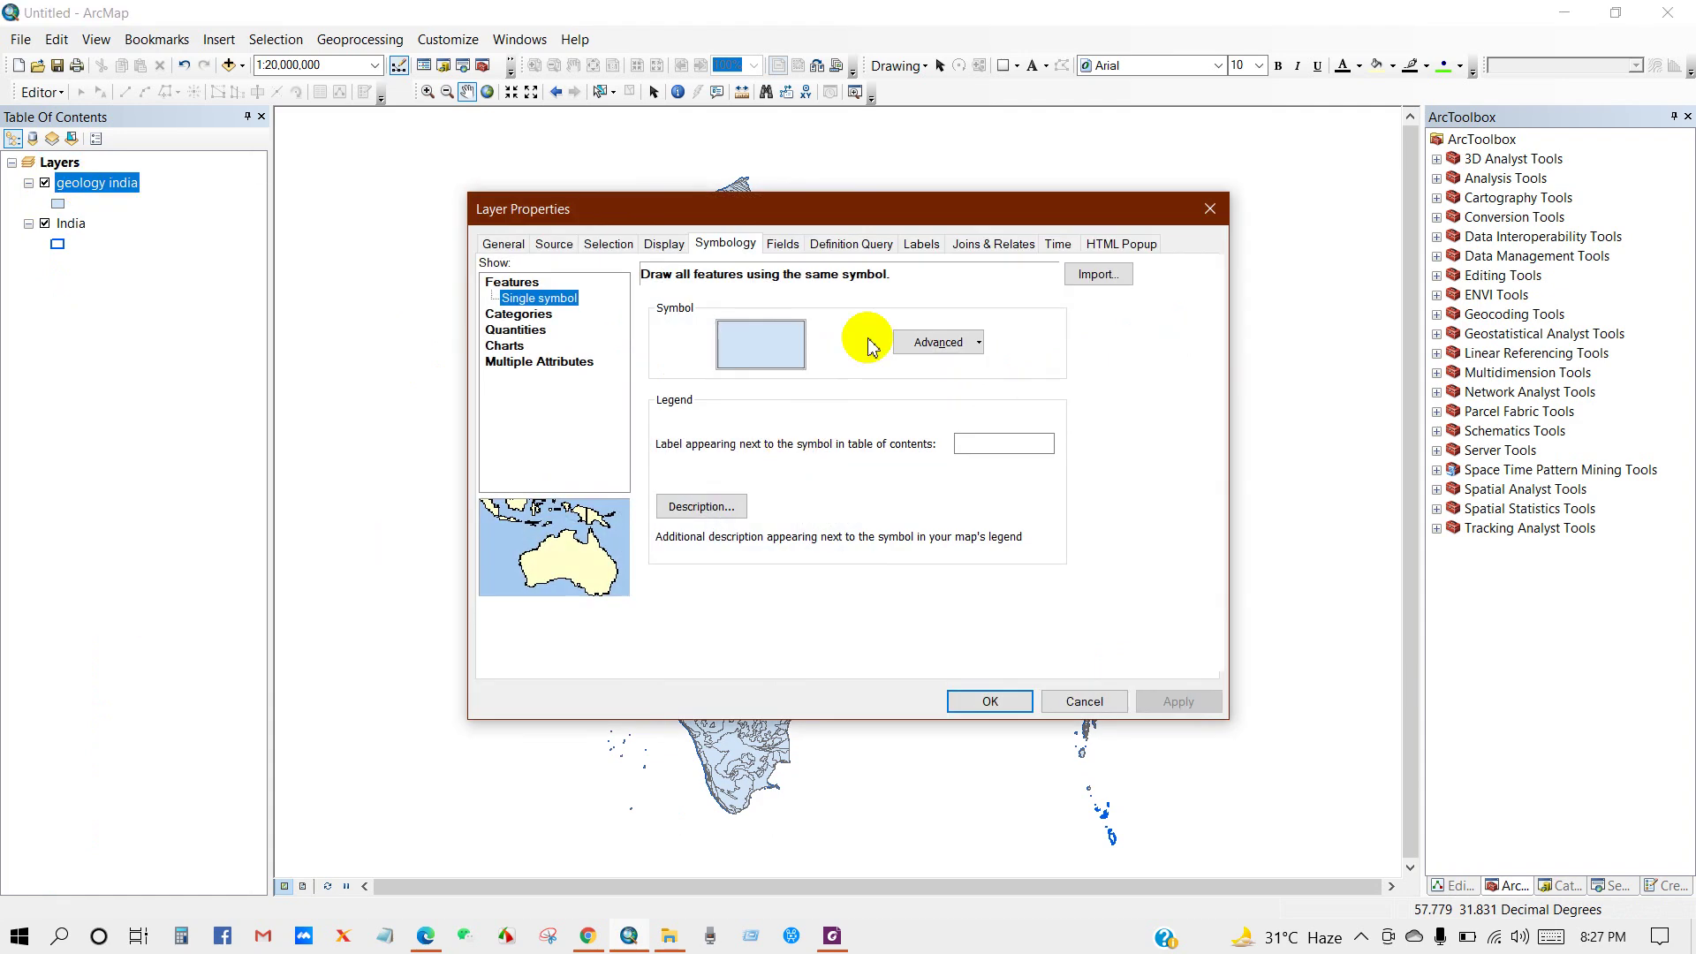
pyautogui.click(521, 314)
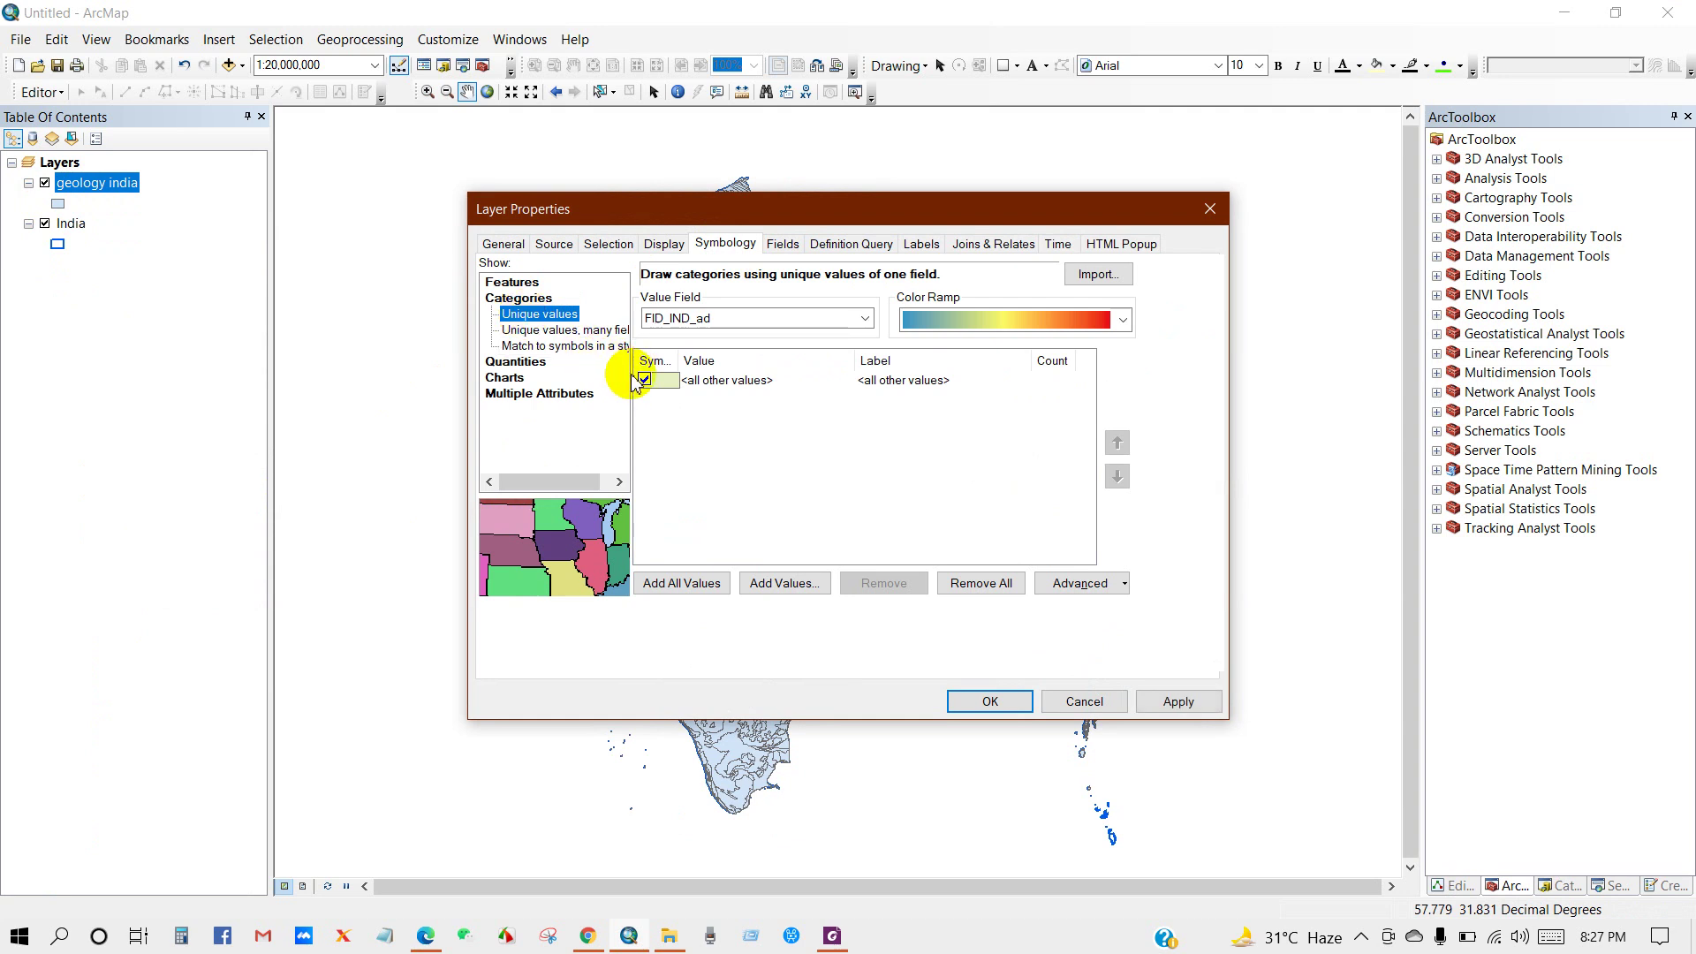
pyautogui.click(644, 381)
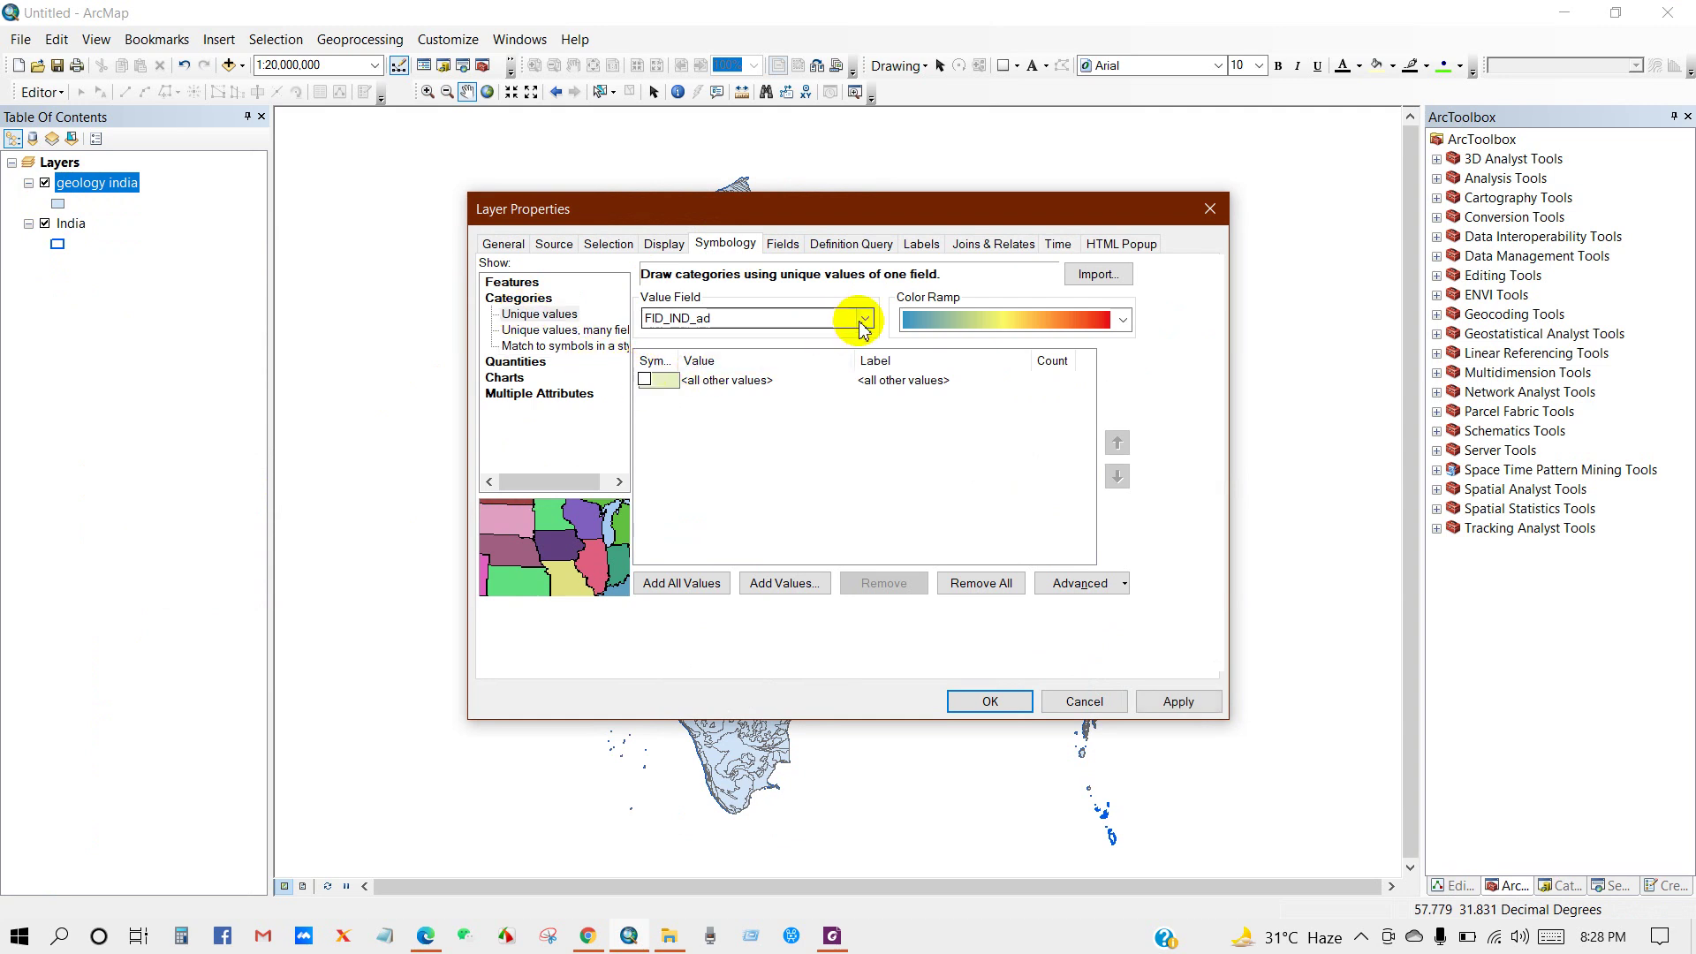
pyautogui.click(863, 319)
pyautogui.scroll(-20, 715, 543)
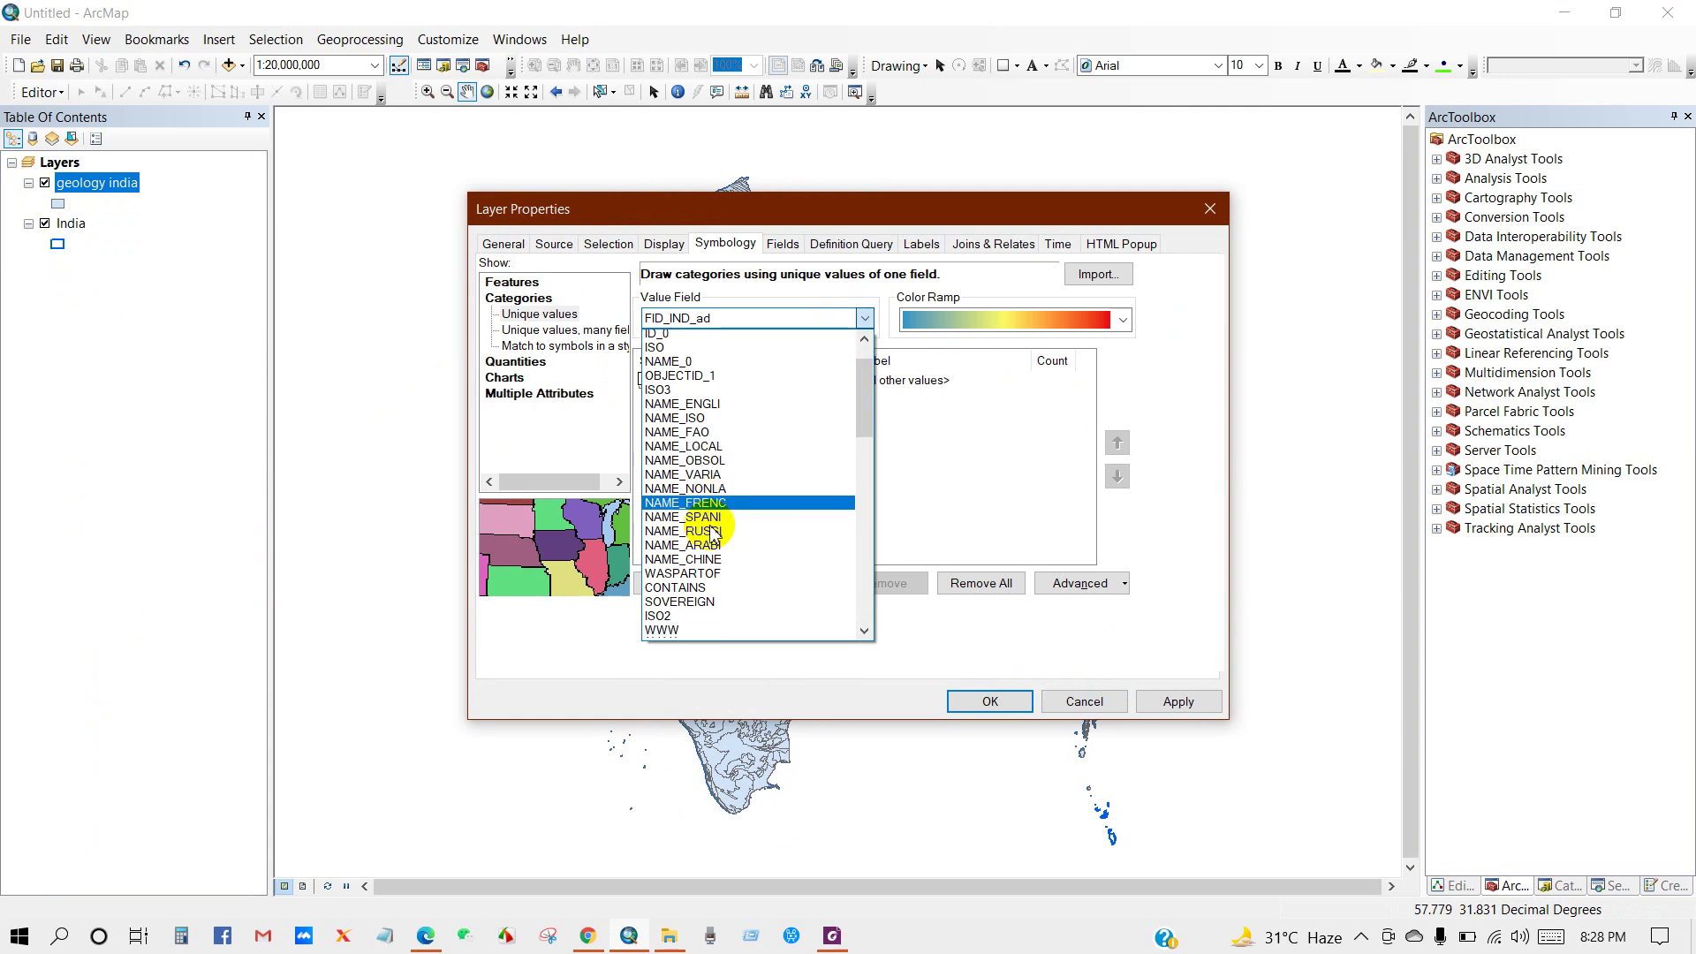
pyautogui.scroll(-2, 723, 551)
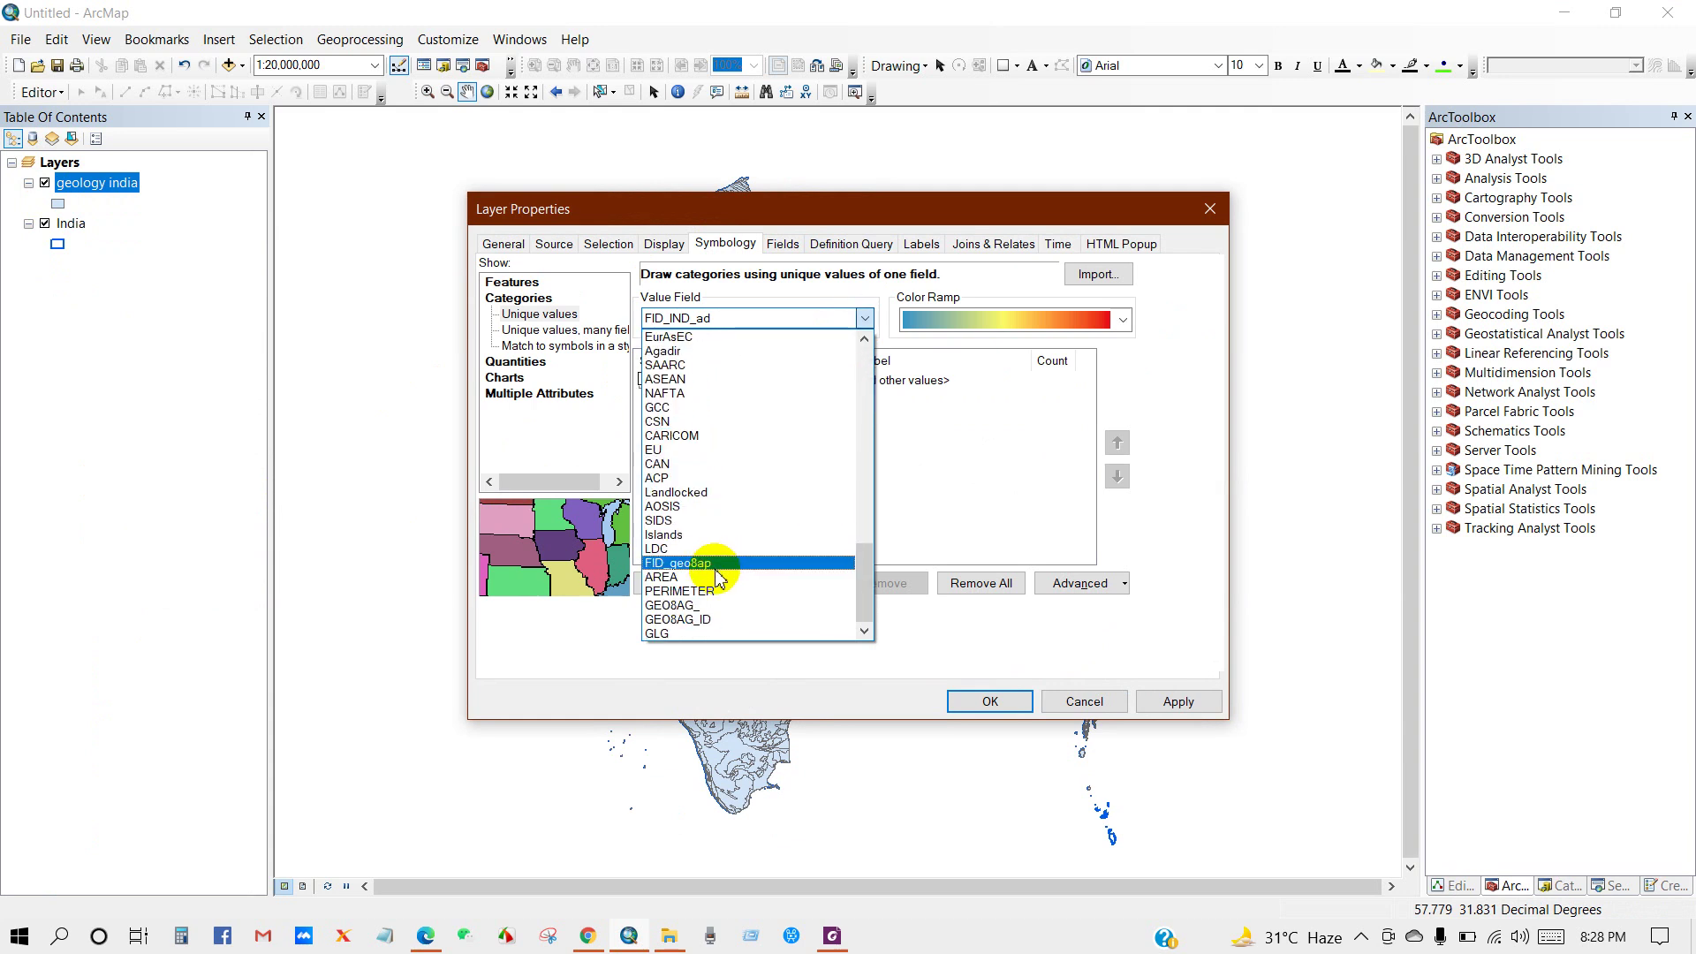
pyautogui.click(668, 633)
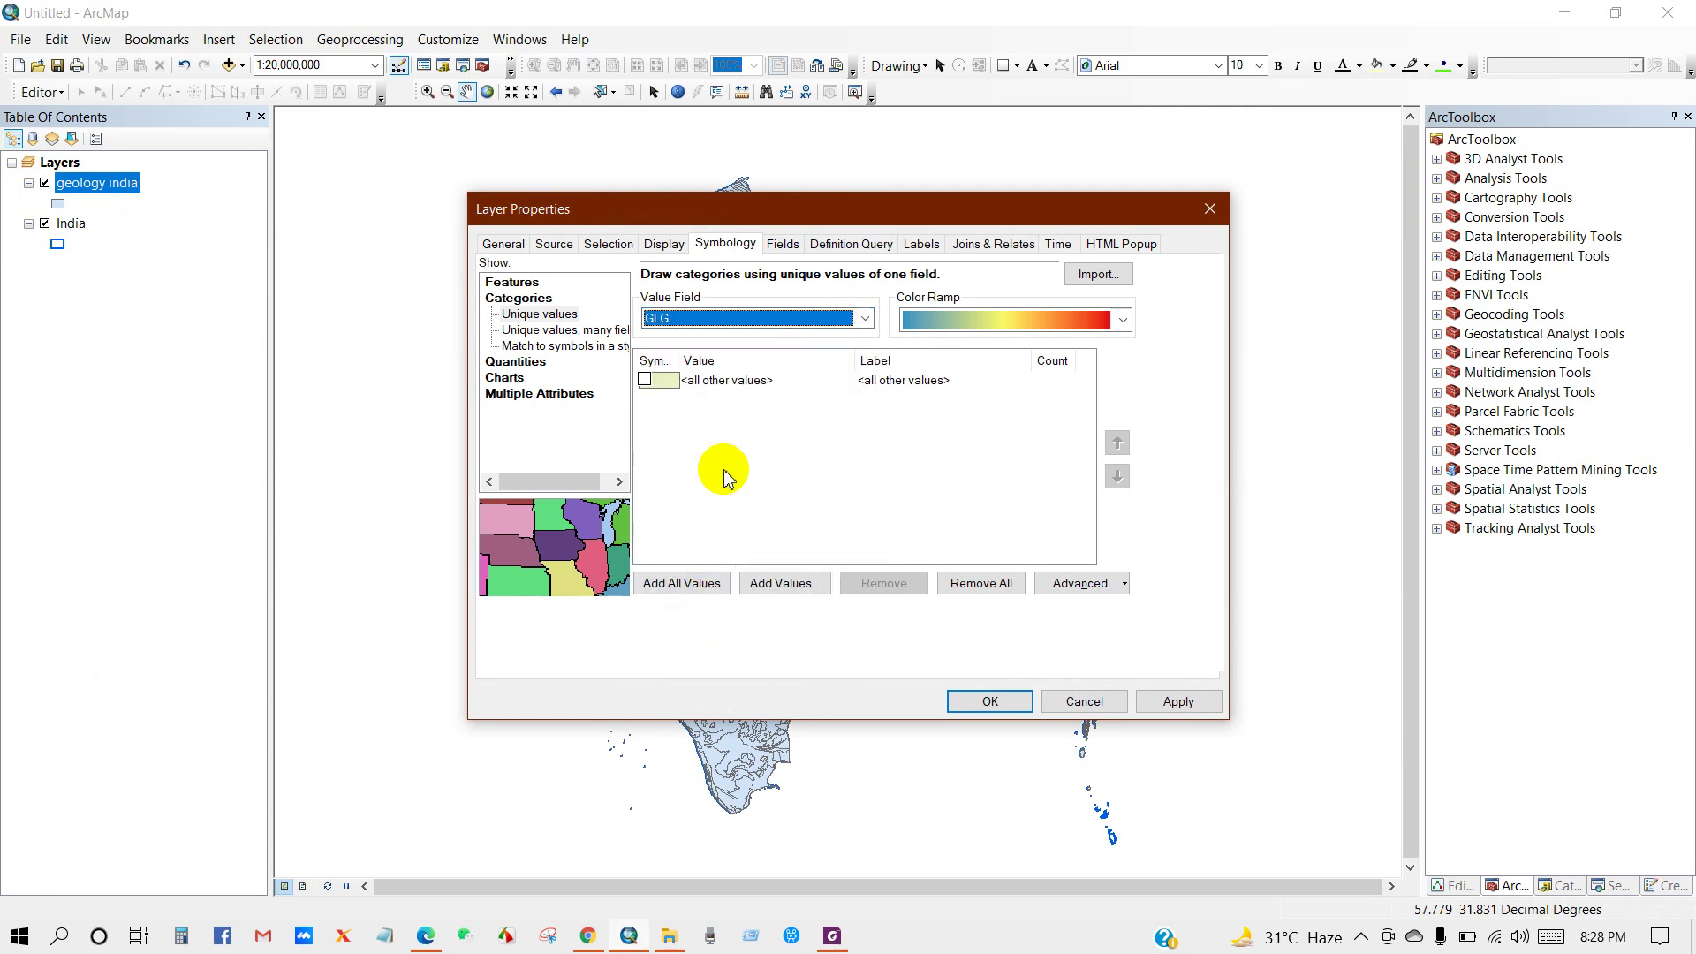
pyautogui.click(681, 583)
pyautogui.scroll(-5, 687, 477)
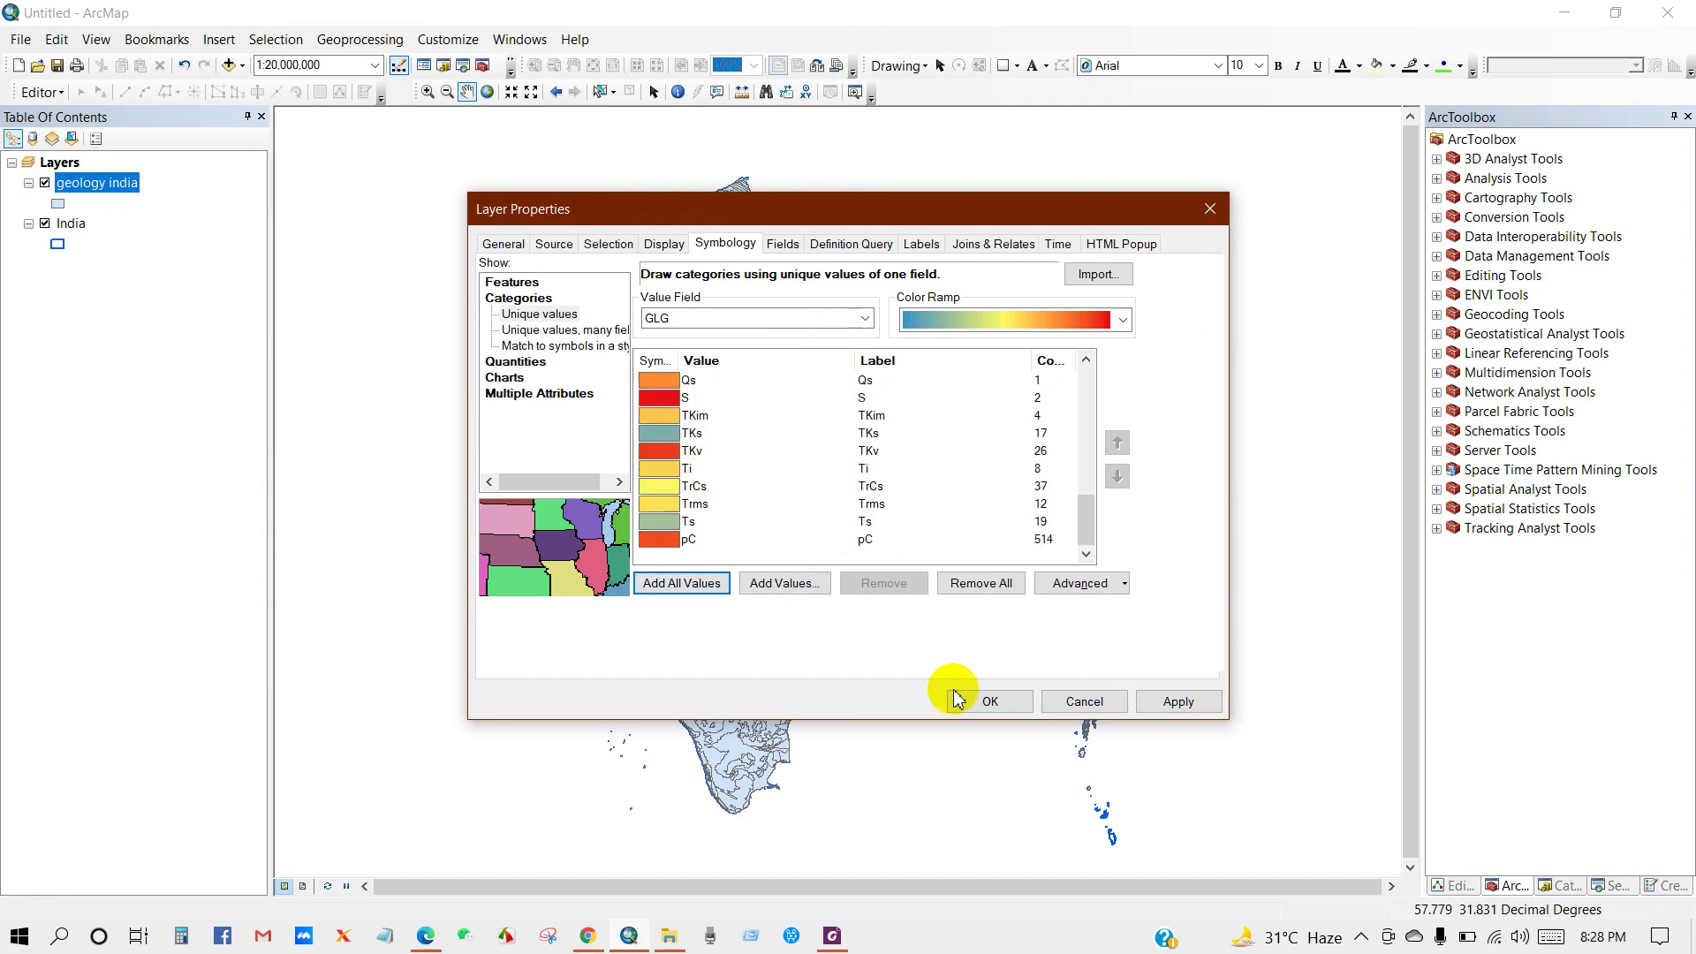
pyautogui.click(986, 702)
# Step: Pan and zoom the map to inspect the GLG-coloured geology across India
pyautogui.moveTo(884, 584); pyautogui.dragTo(882, 594)
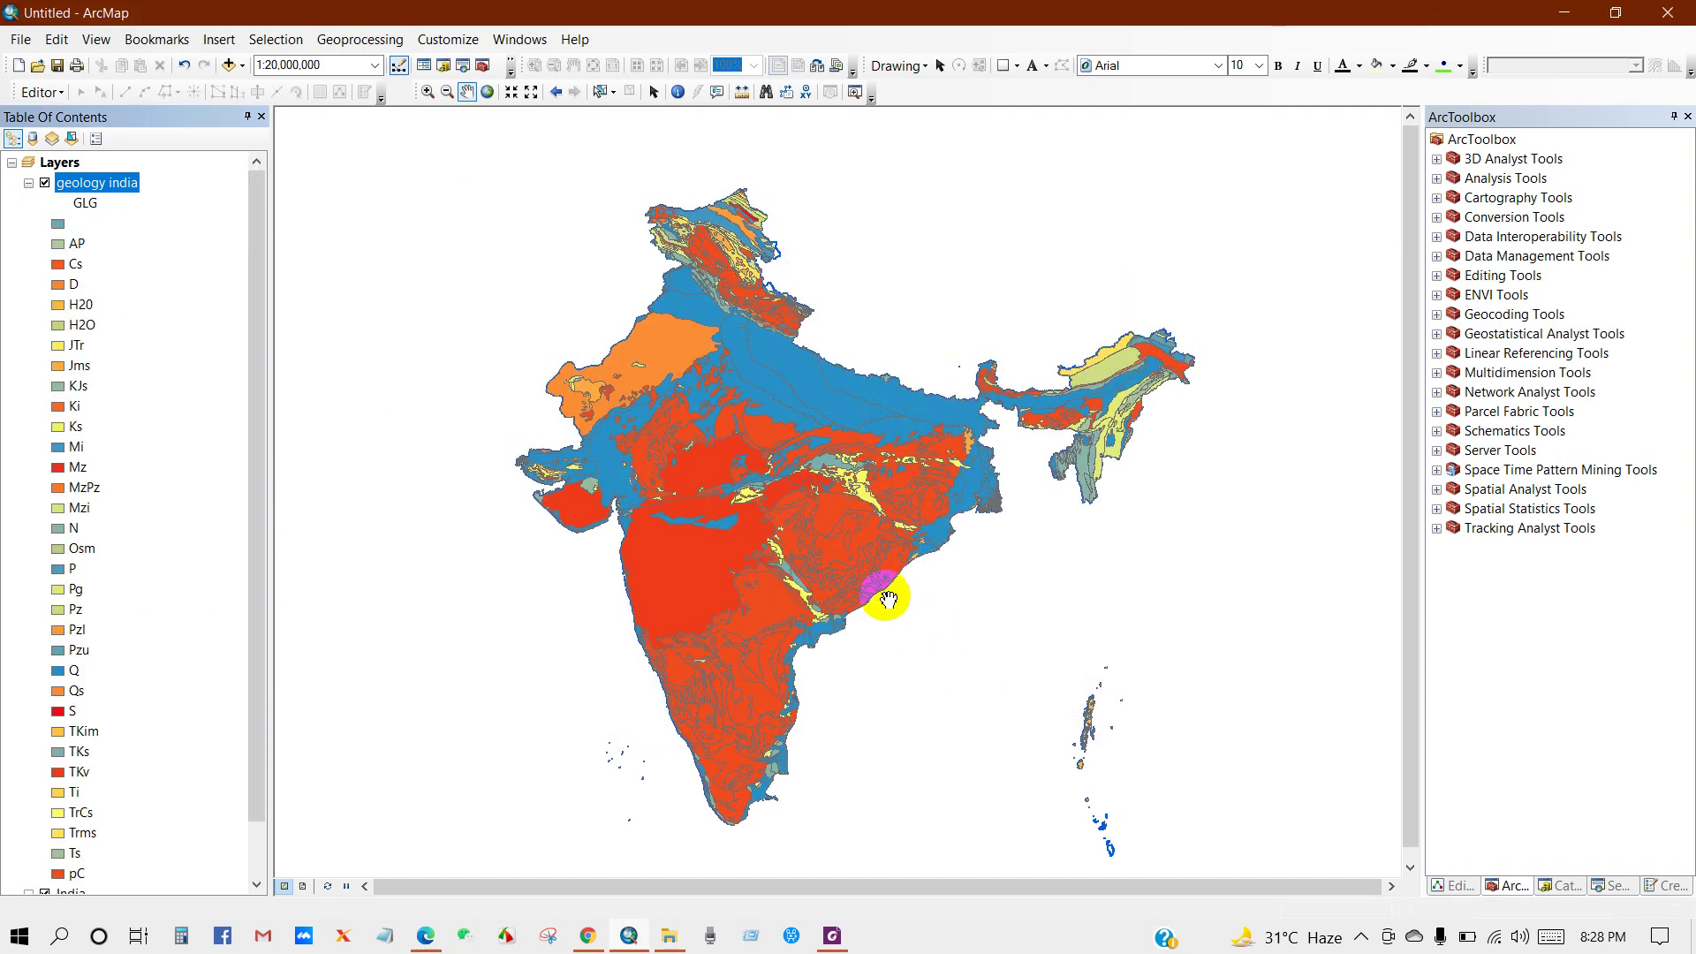
pyautogui.scroll(1, 882, 586)
pyautogui.scroll(-1, 892, 622)
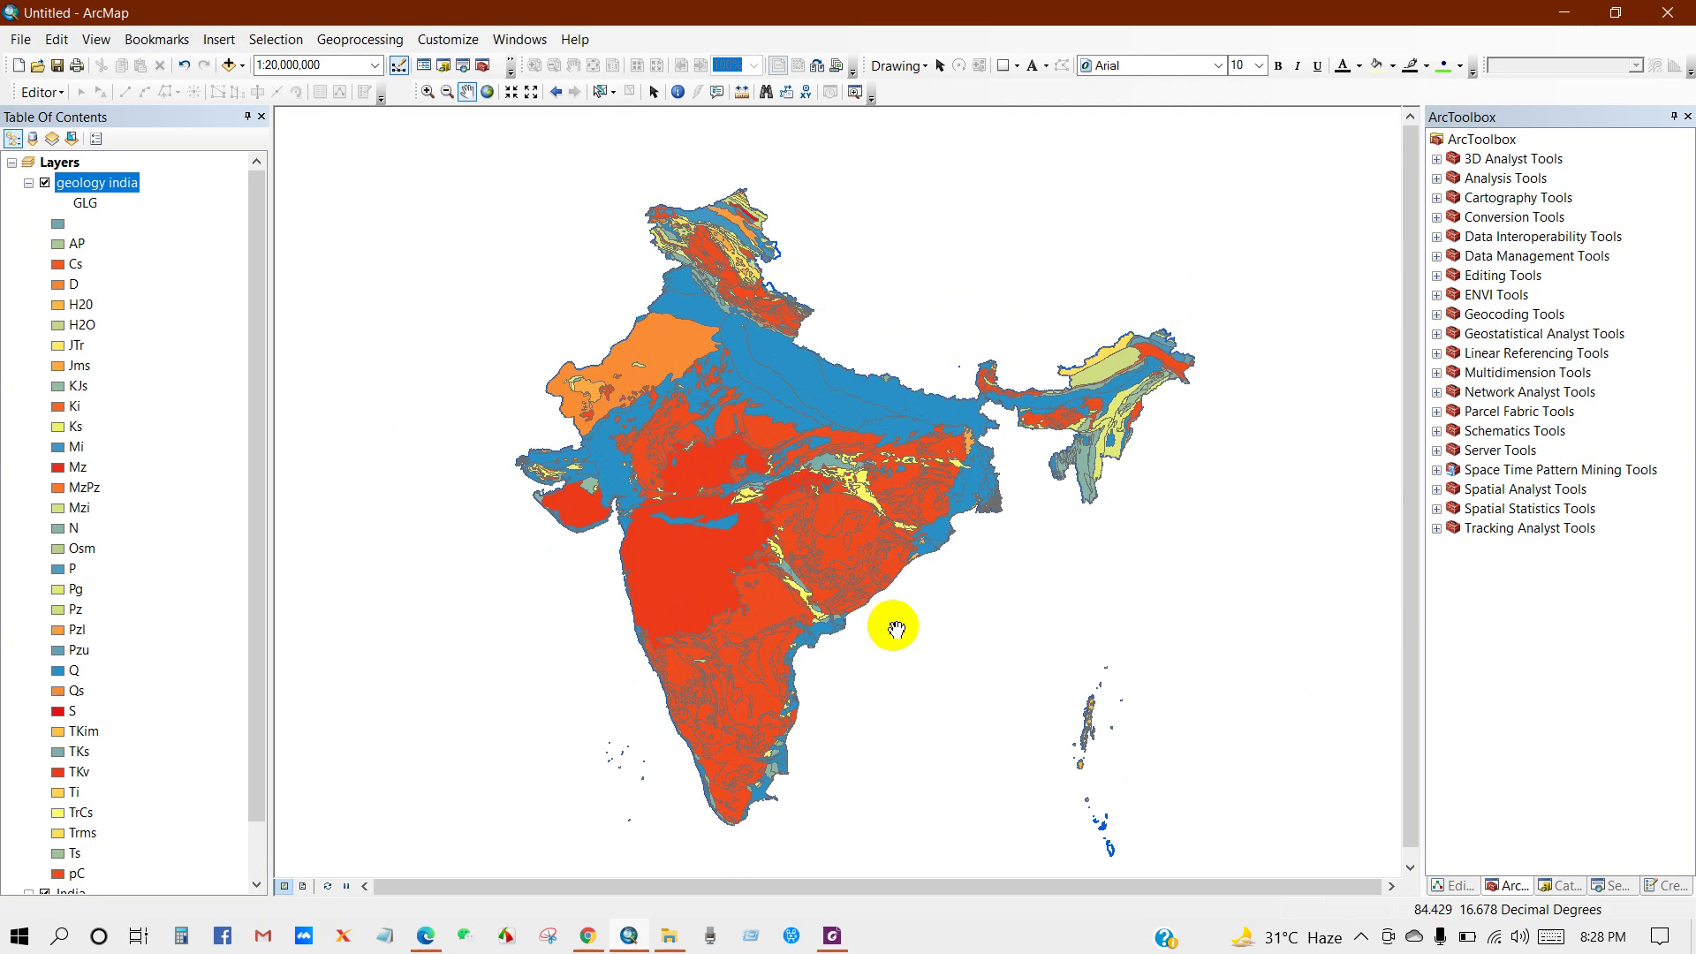
pyautogui.moveTo(904, 616); pyautogui.dragTo(896, 613)
pyautogui.moveTo(821, 482); pyautogui.dragTo(655, 442)
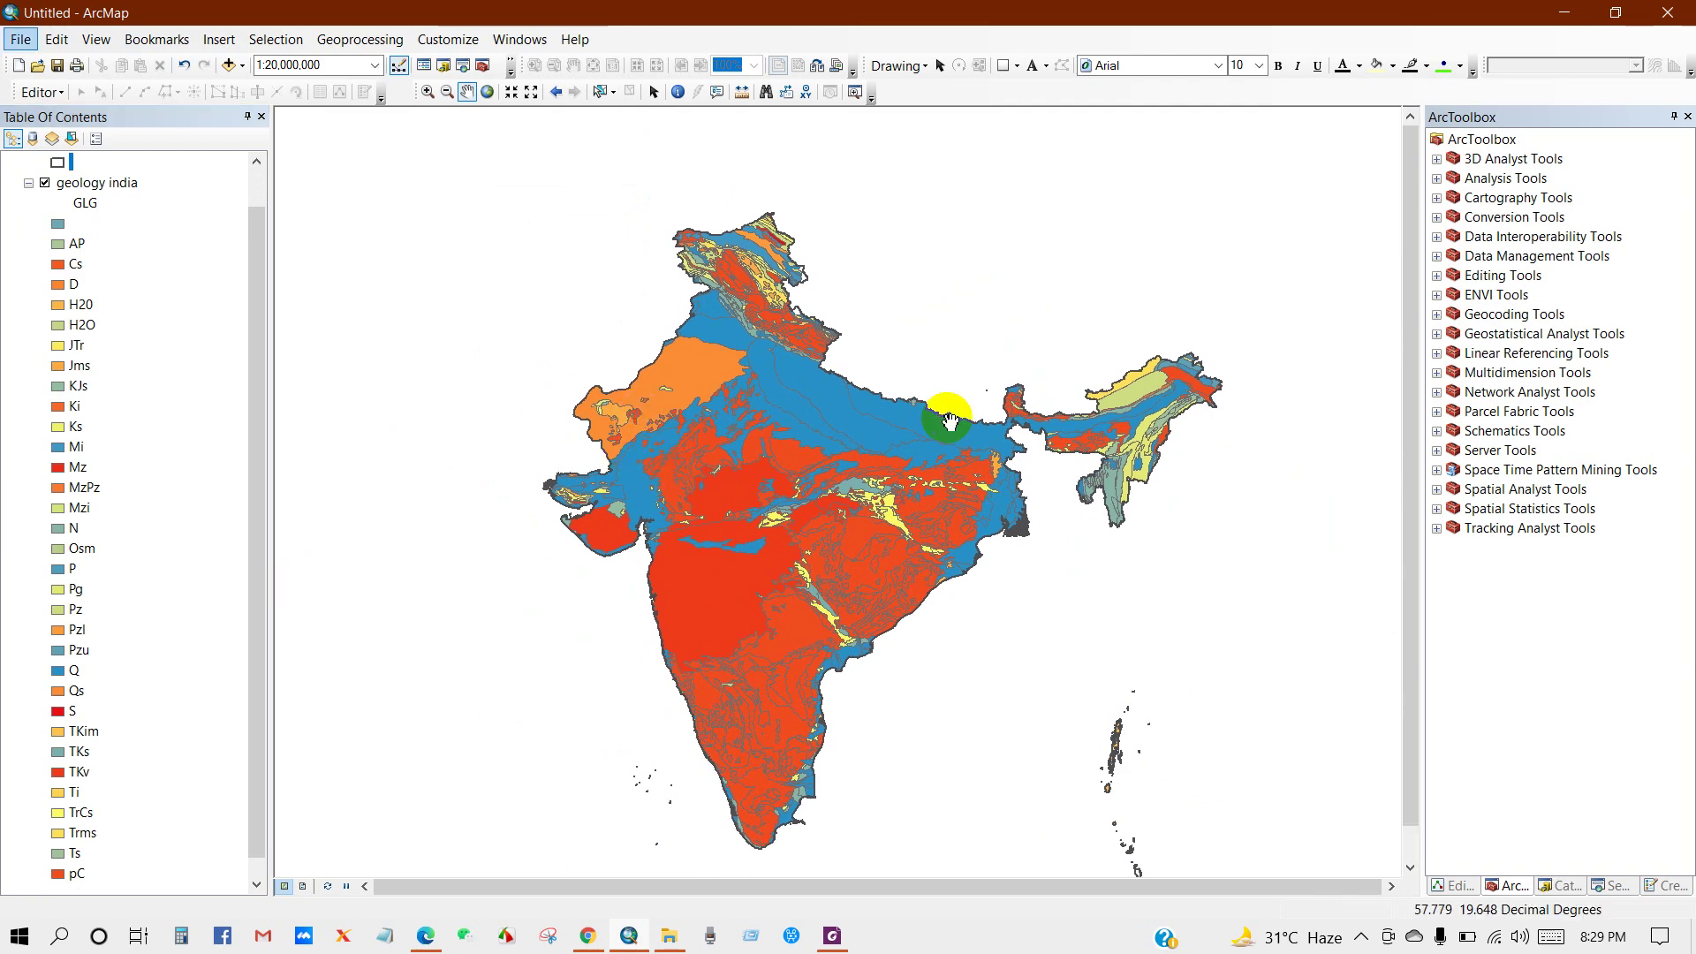
# Step: Add the IND_adm3.shp district boundaries layer to the map
pyautogui.click(230, 66)
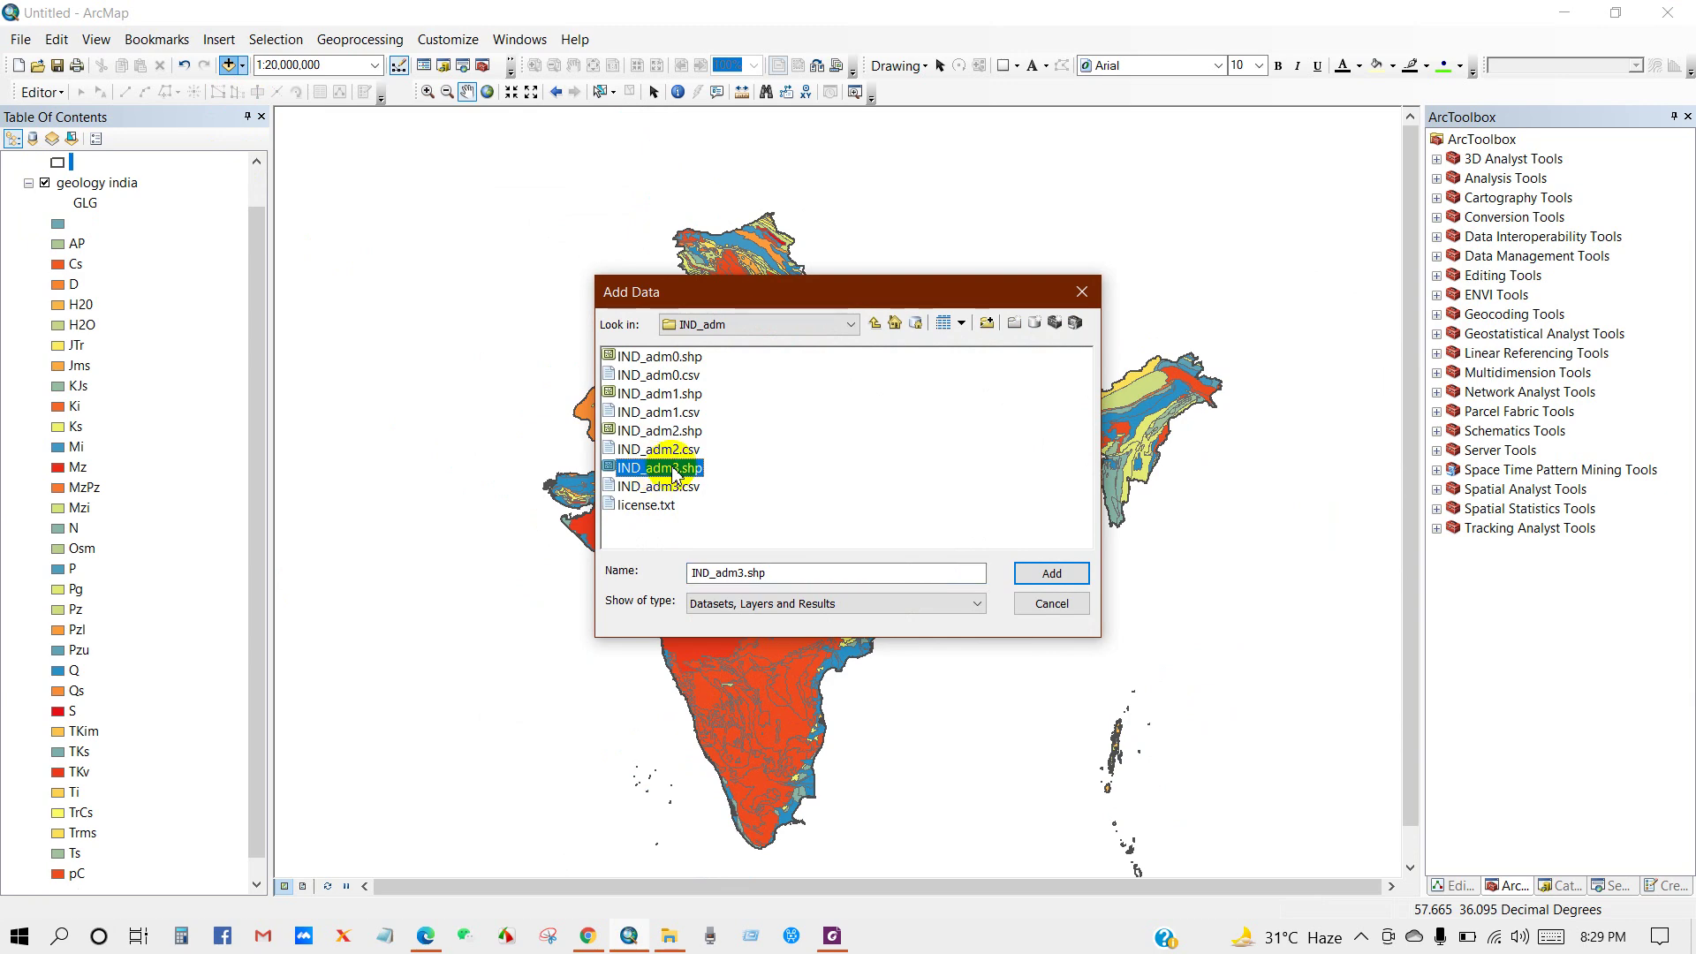
pyautogui.click(1033, 577)
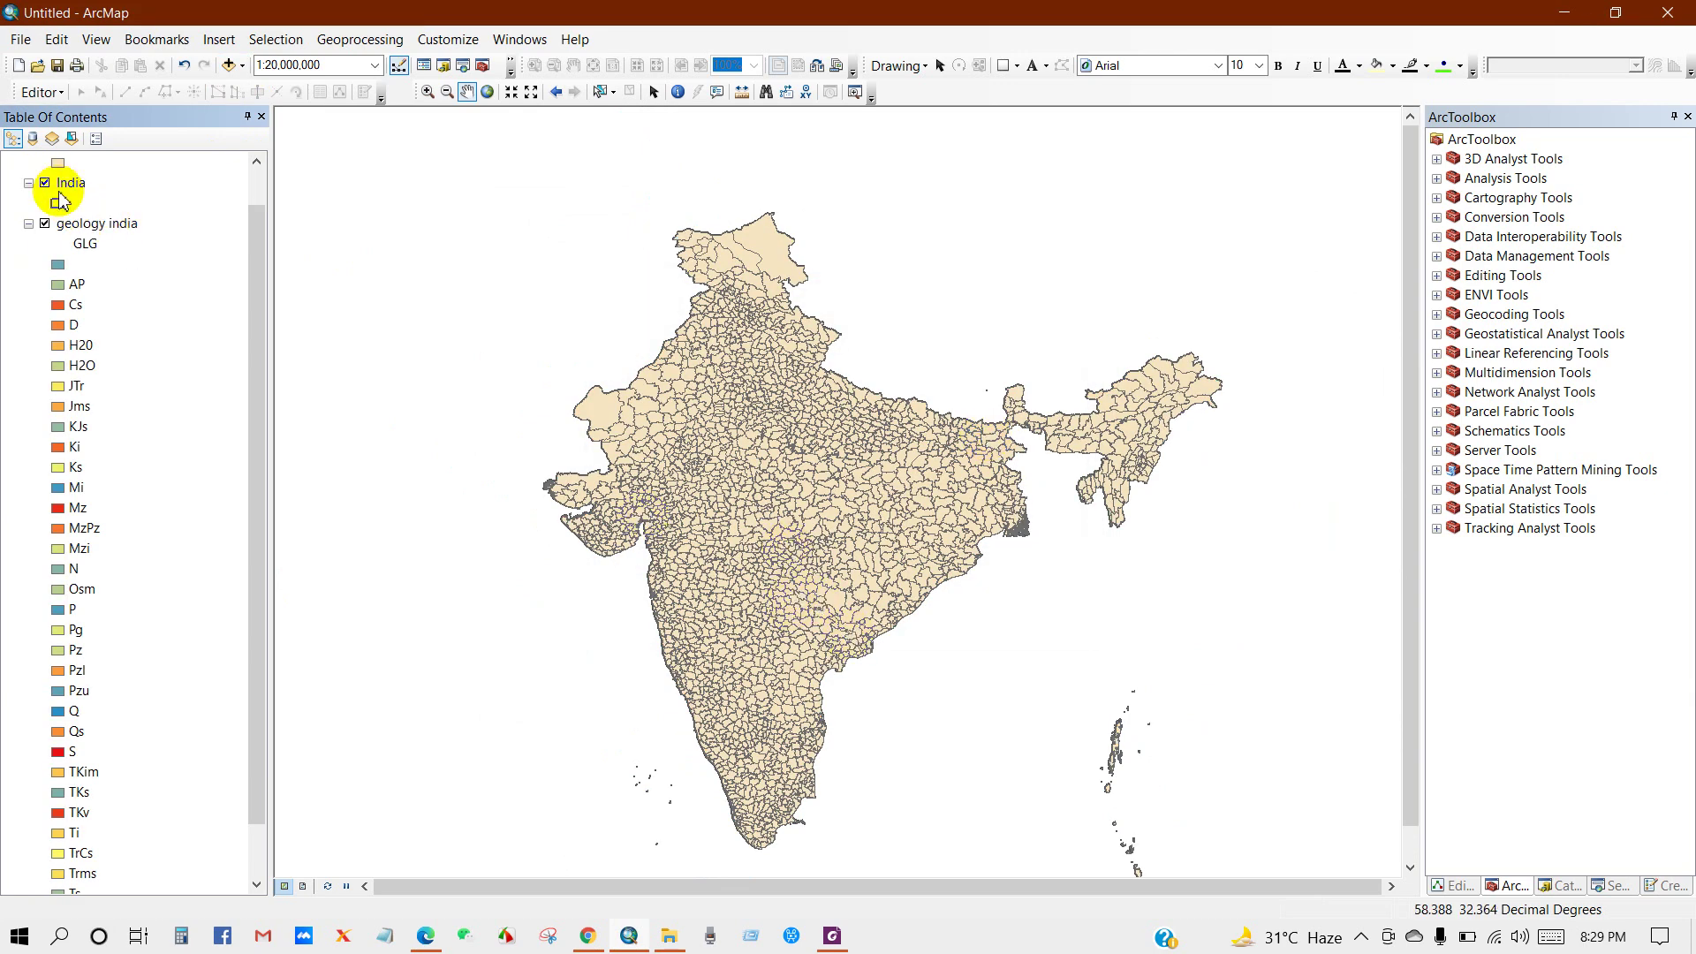
pyautogui.scroll(1, 58, 212)
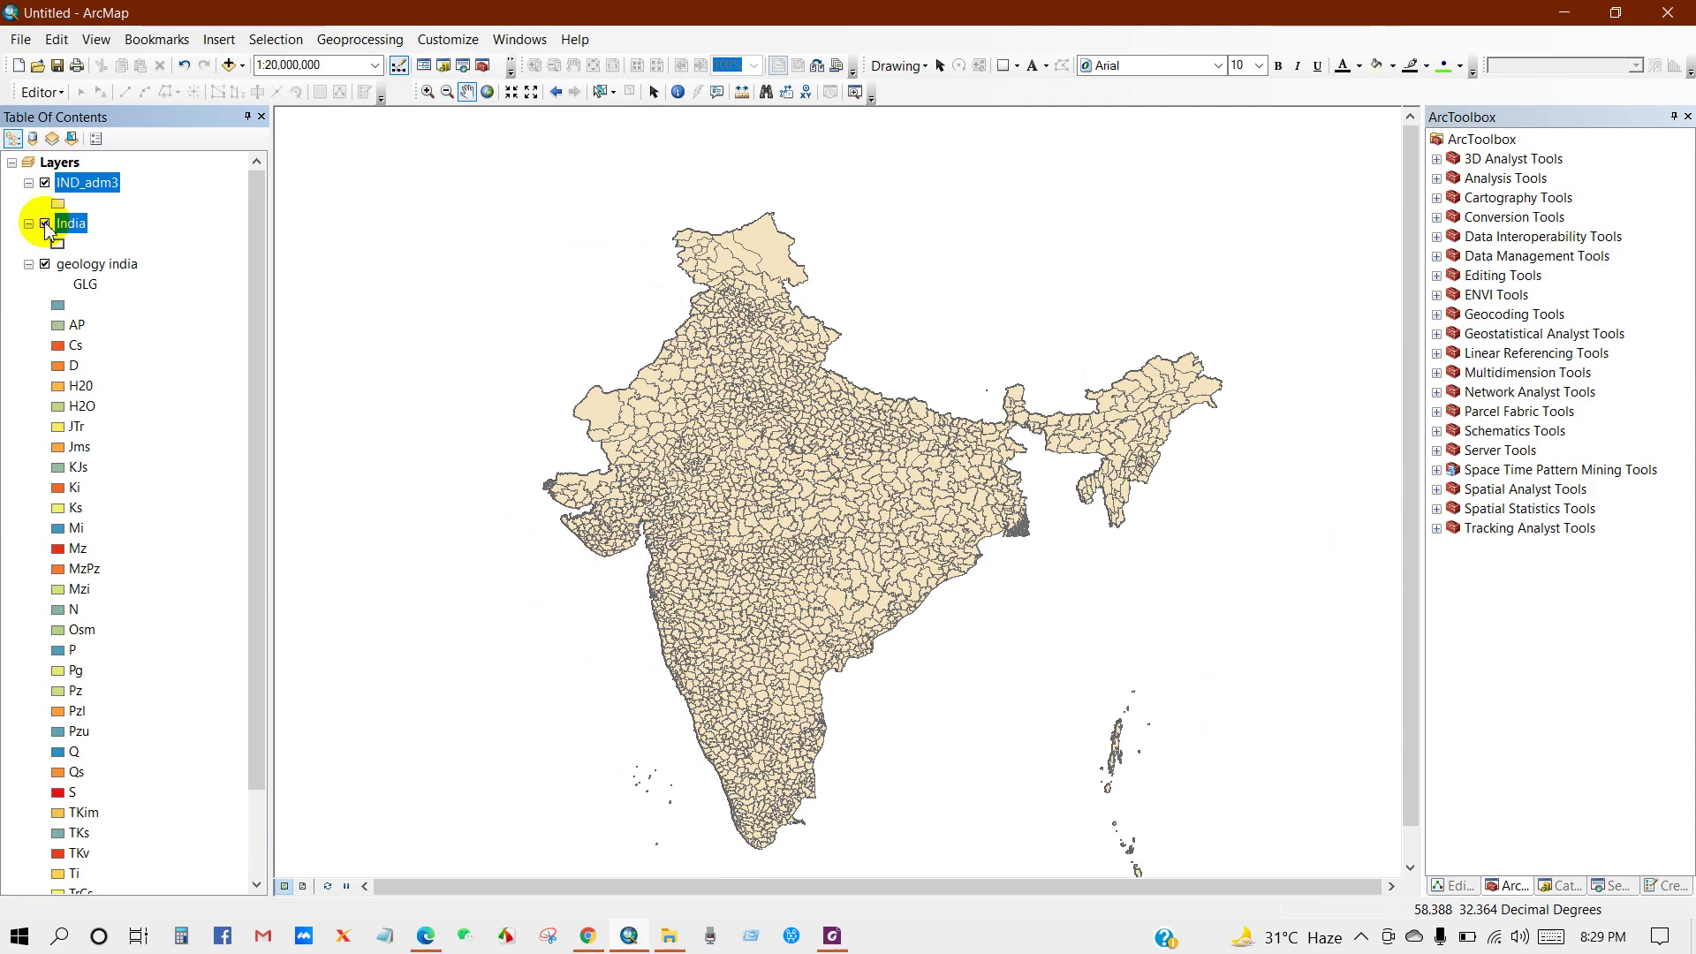
# Step: Turn off the India outline layer and give IND_adm3 a Hollow symbol
pyautogui.click(45, 223)
pyautogui.click(57, 203)
pyautogui.click(728, 396)
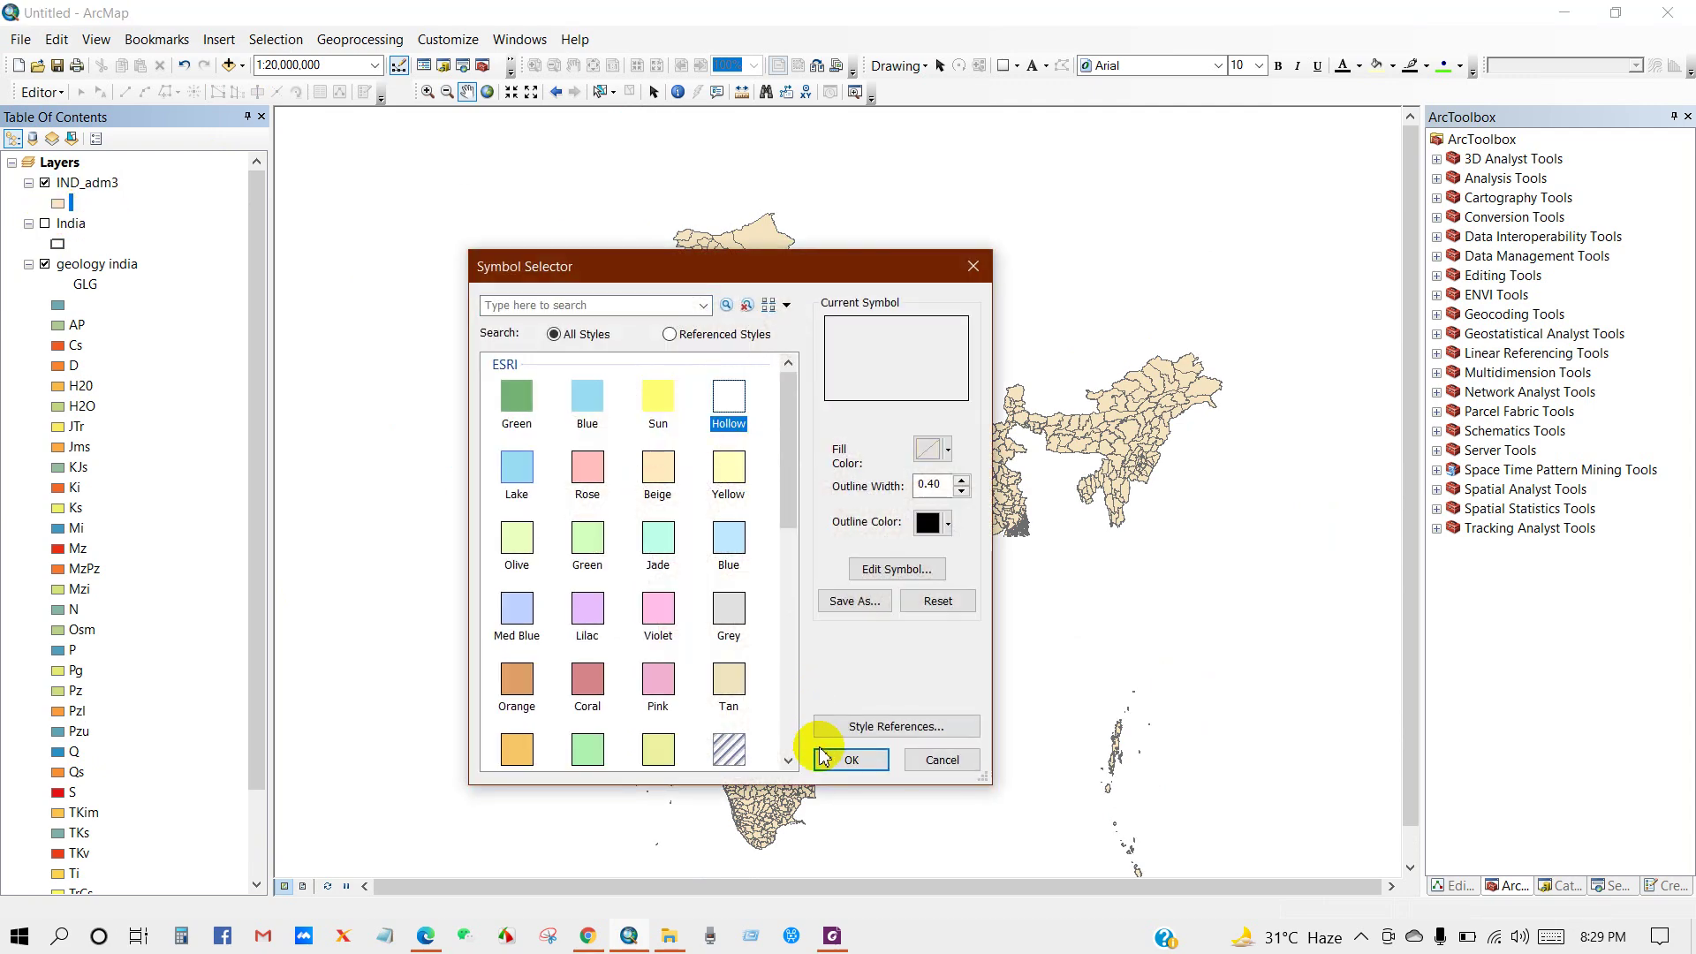
pyautogui.click(848, 760)
pyautogui.scroll(5, 757, 583)
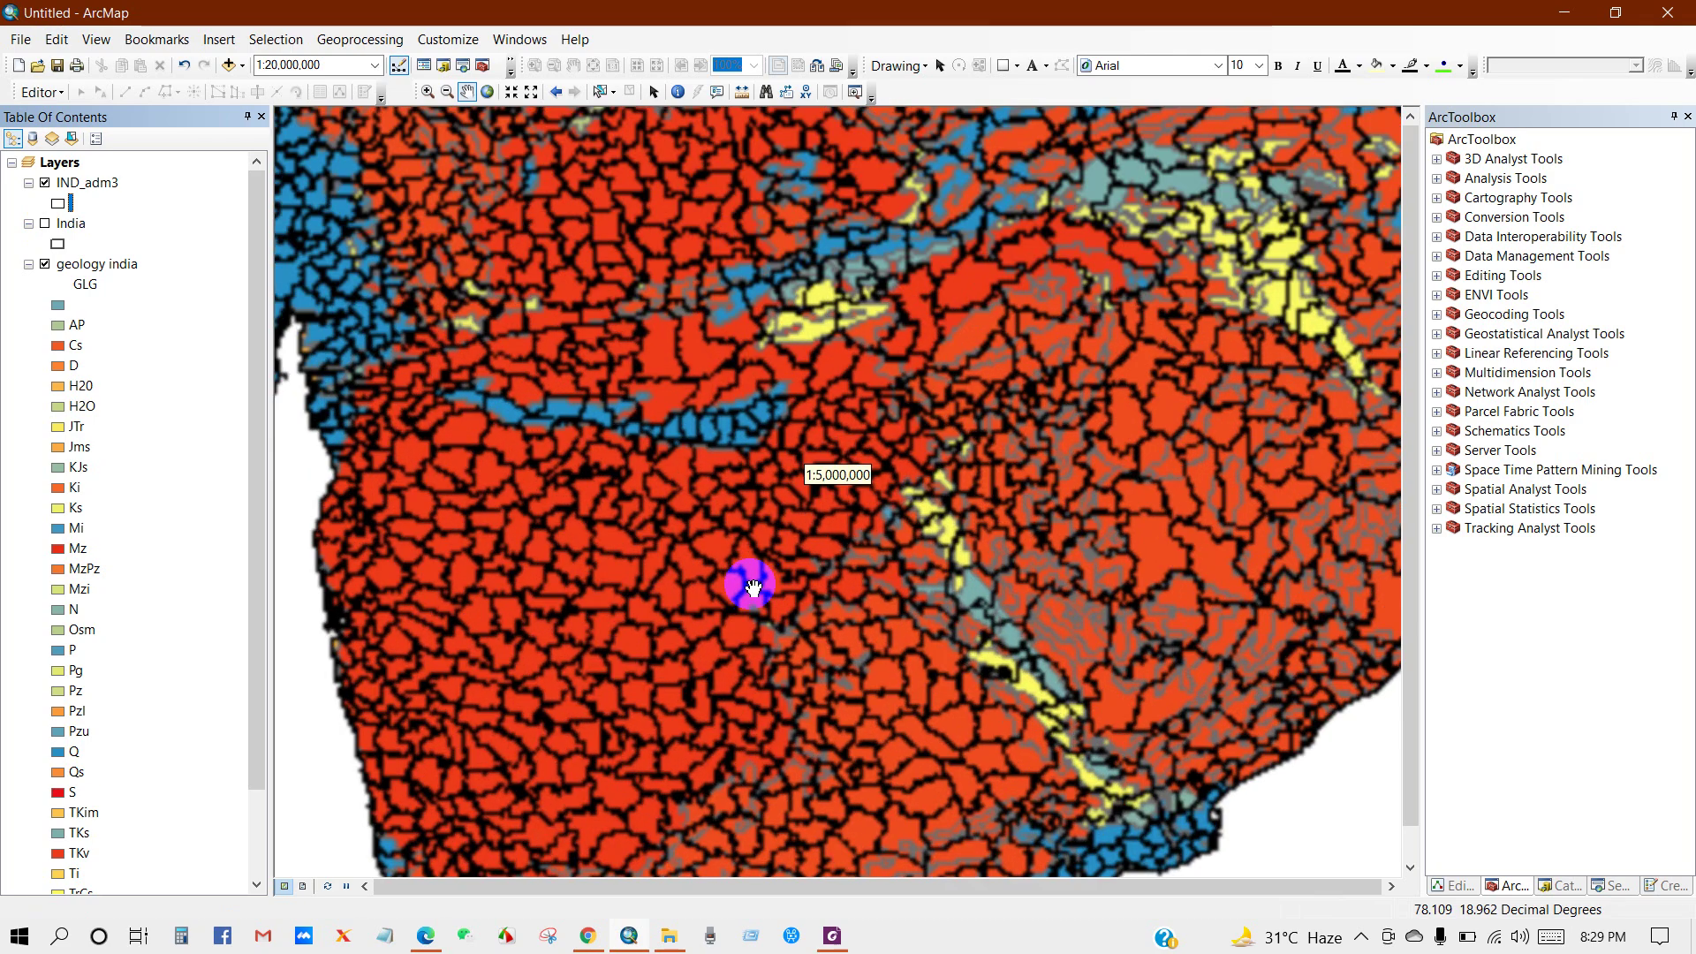
pyautogui.scroll(2, 745, 589)
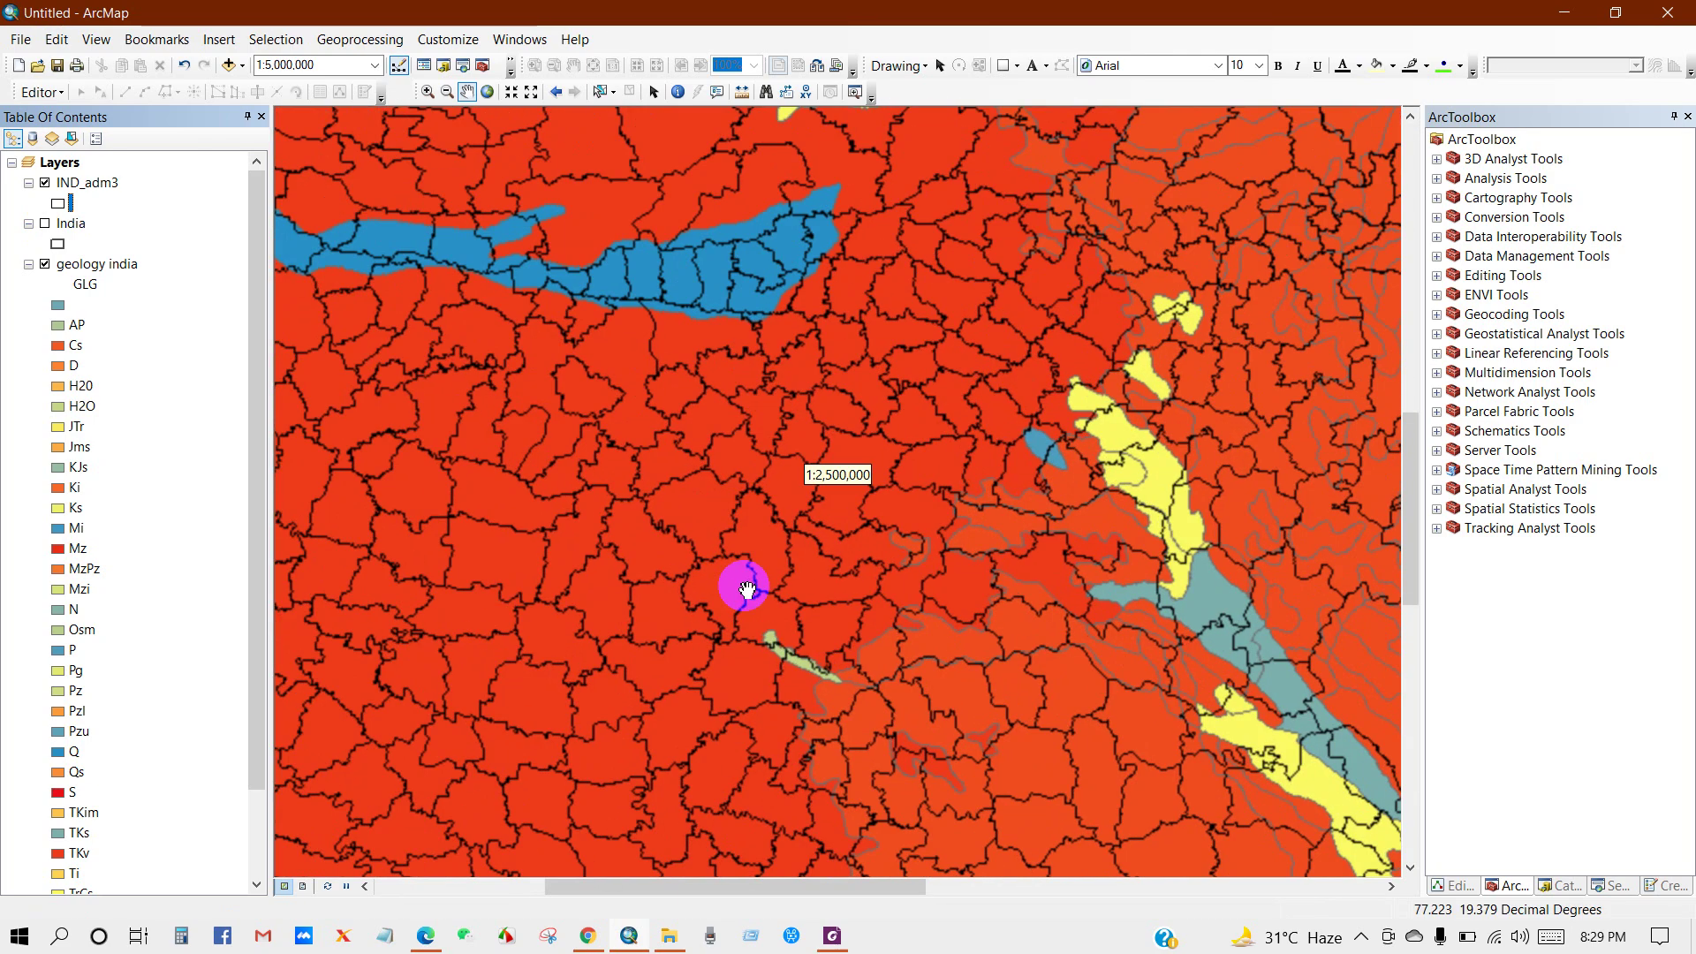
pyautogui.scroll(-1, 744, 589)
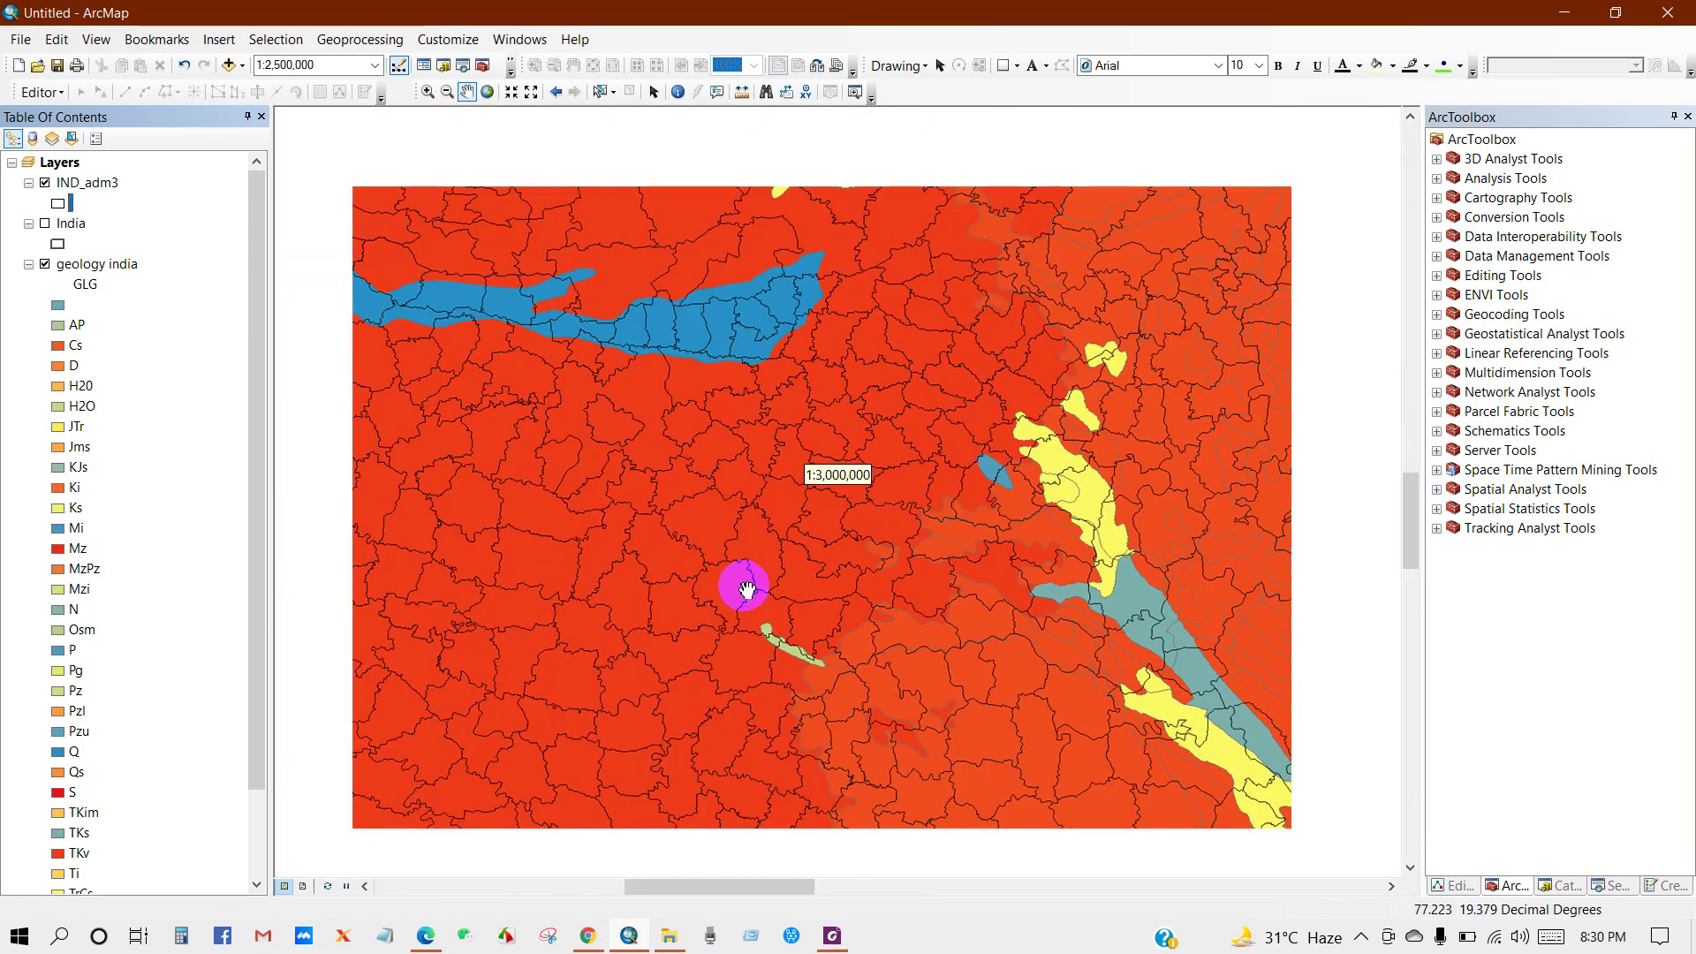
pyautogui.scroll(-3, 698, 571)
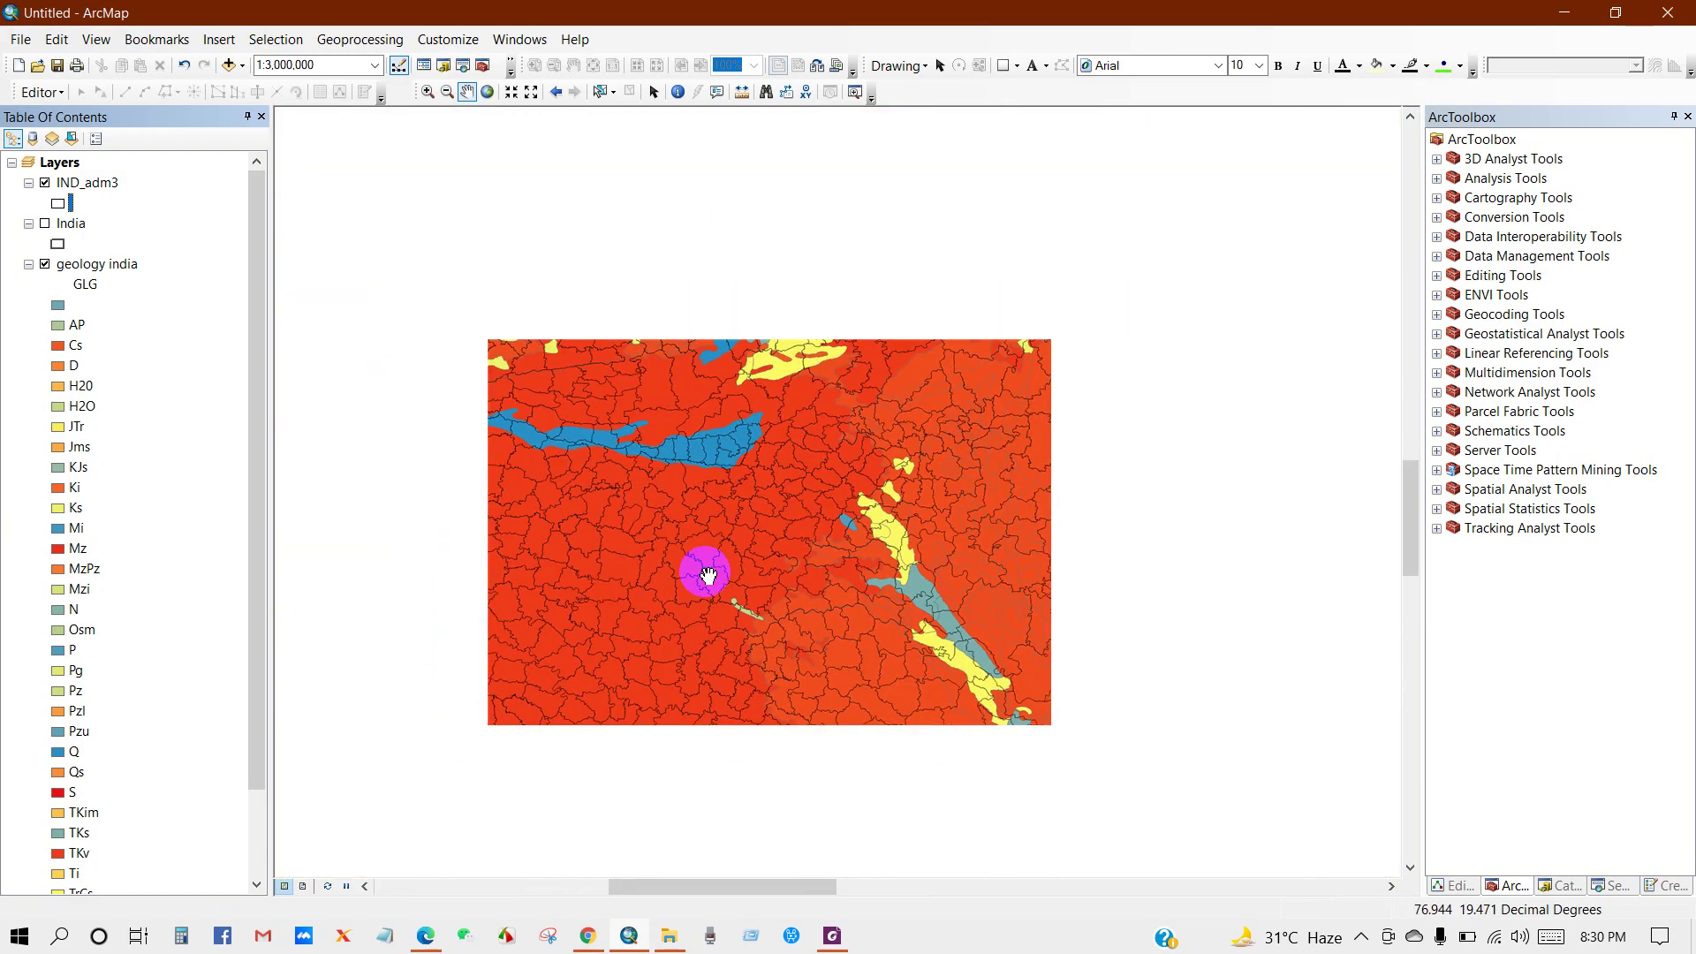
pyautogui.scroll(-2, 702, 569)
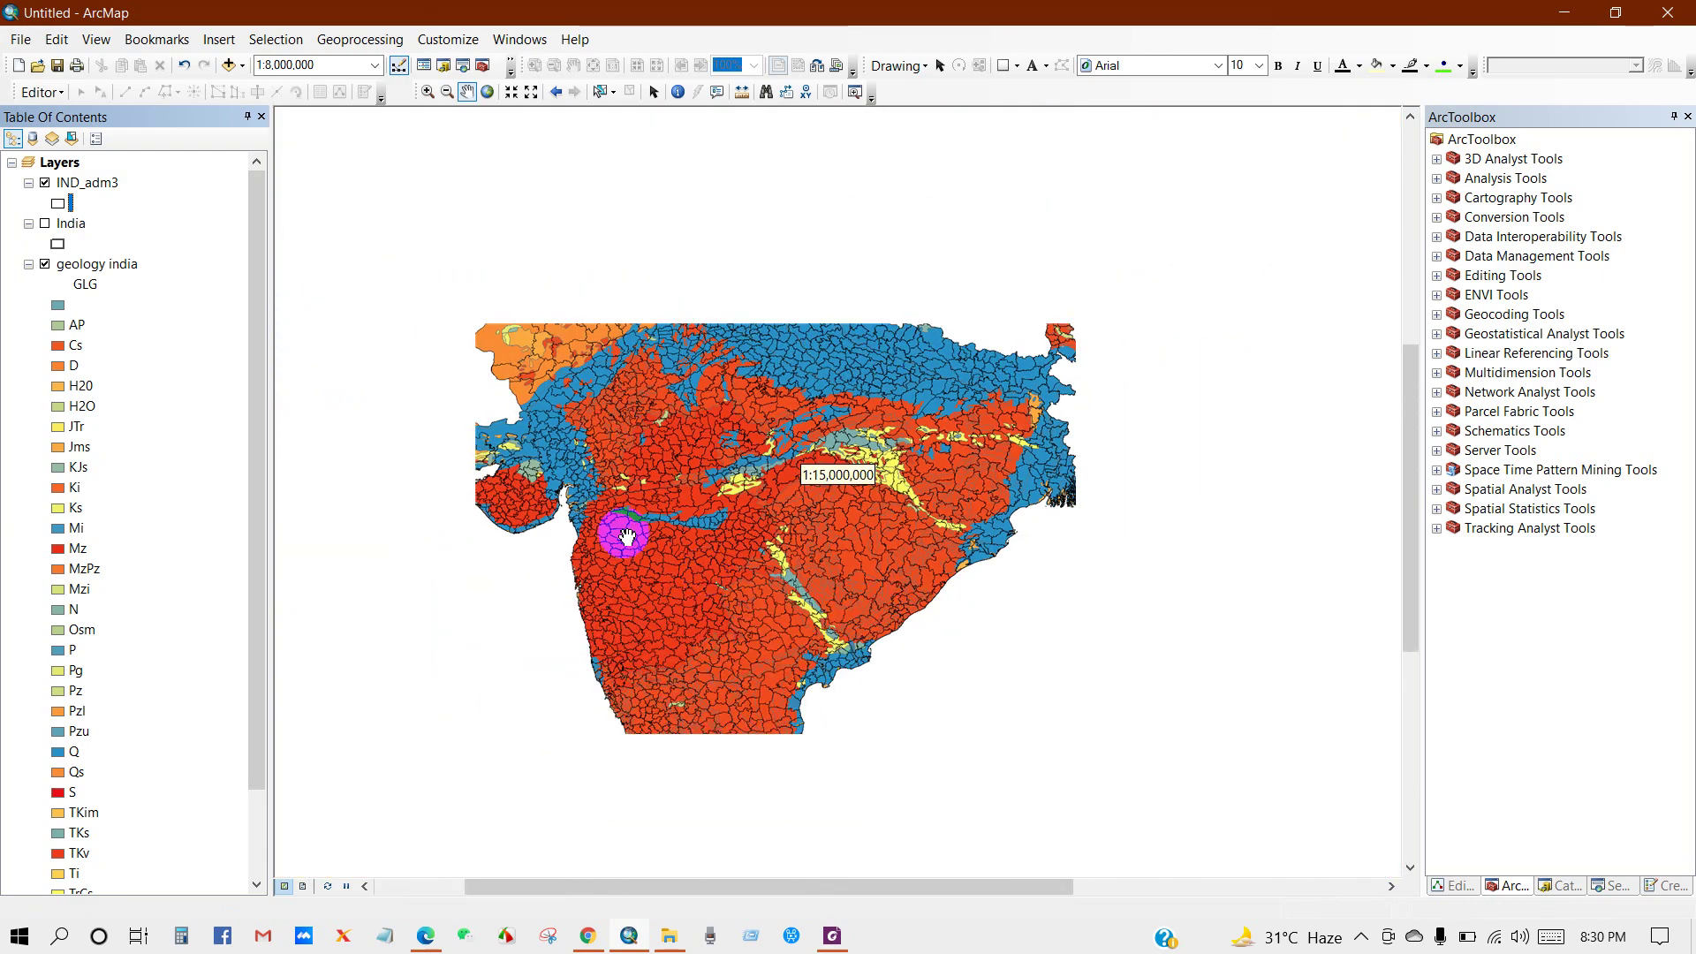